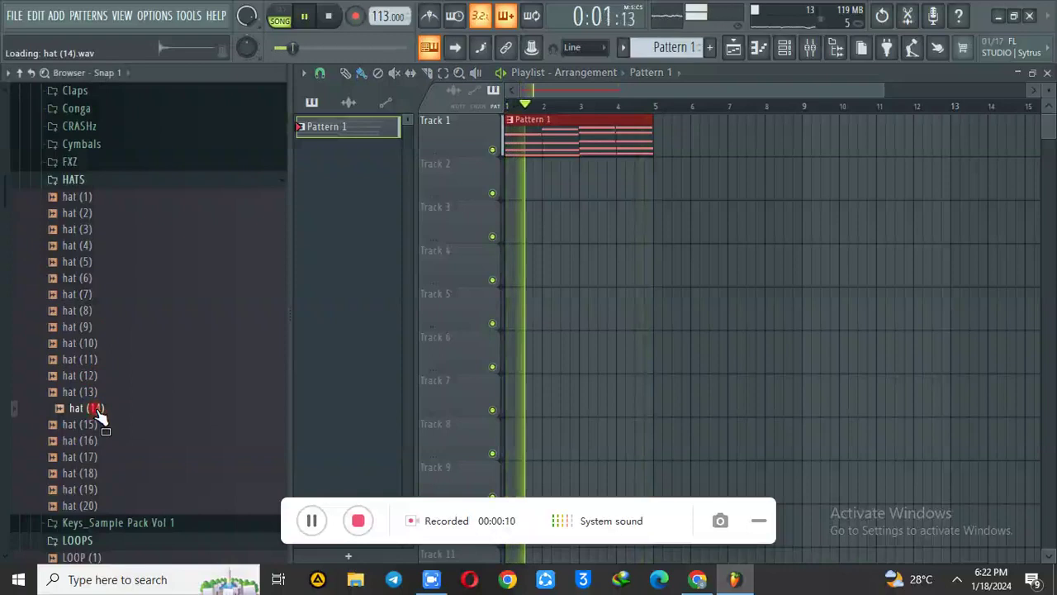
- Audition the hat samples in the HATS folder, comparing those between hat (8) and hat (16)
left_click(96, 380)
left_click(96, 362)
left_click(96, 346)
left_click(94, 329)
left_click(91, 314)
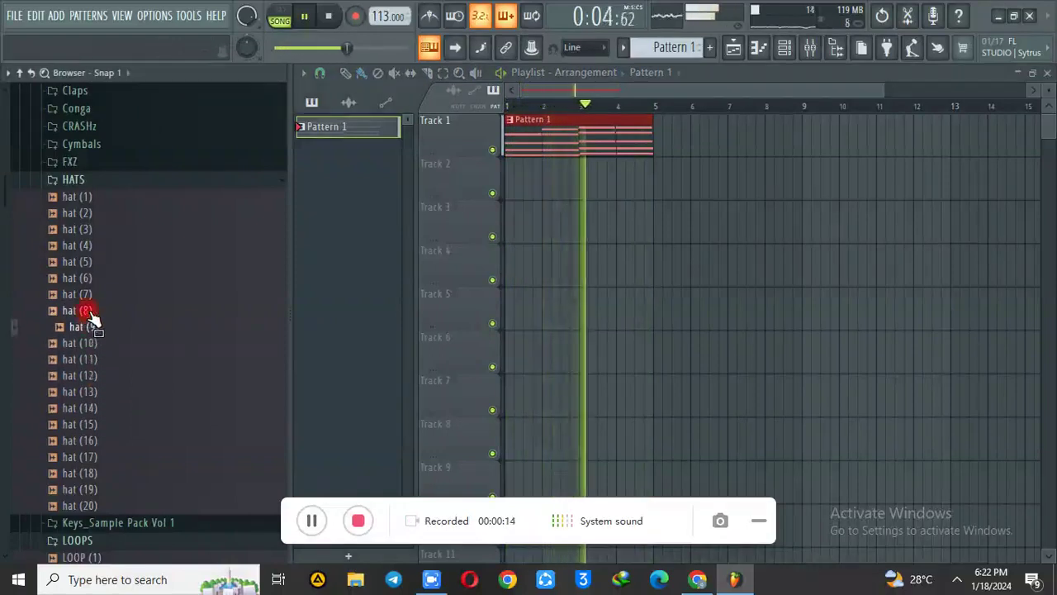
left_click(88, 409)
left_click(87, 426)
left_click(89, 442)
left_click(89, 409)
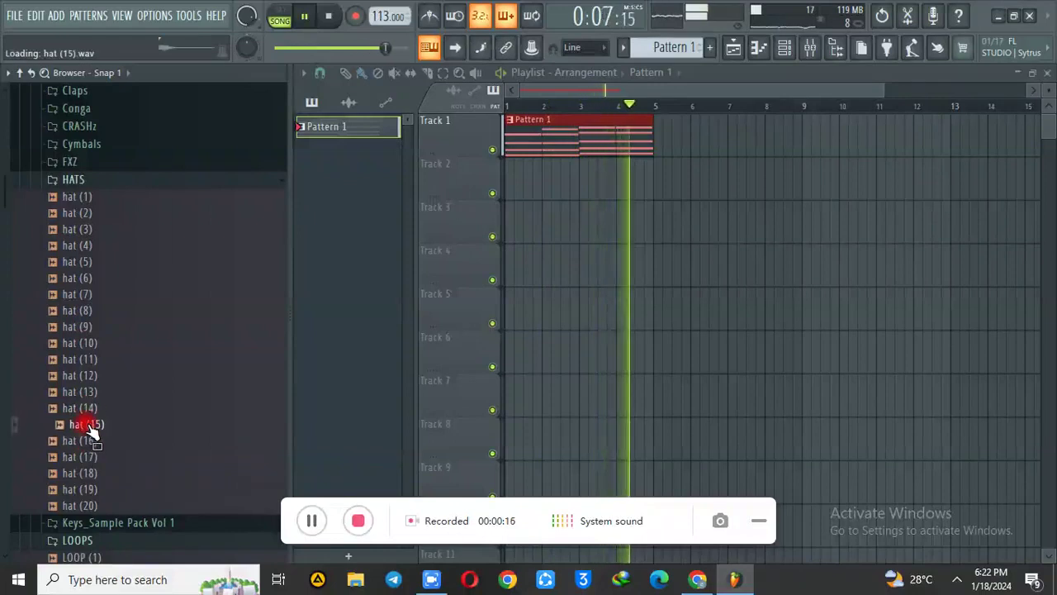
- Load hat (14) into a new channel and create Pattern 2
right_click(93, 411)
left_click(128, 386)
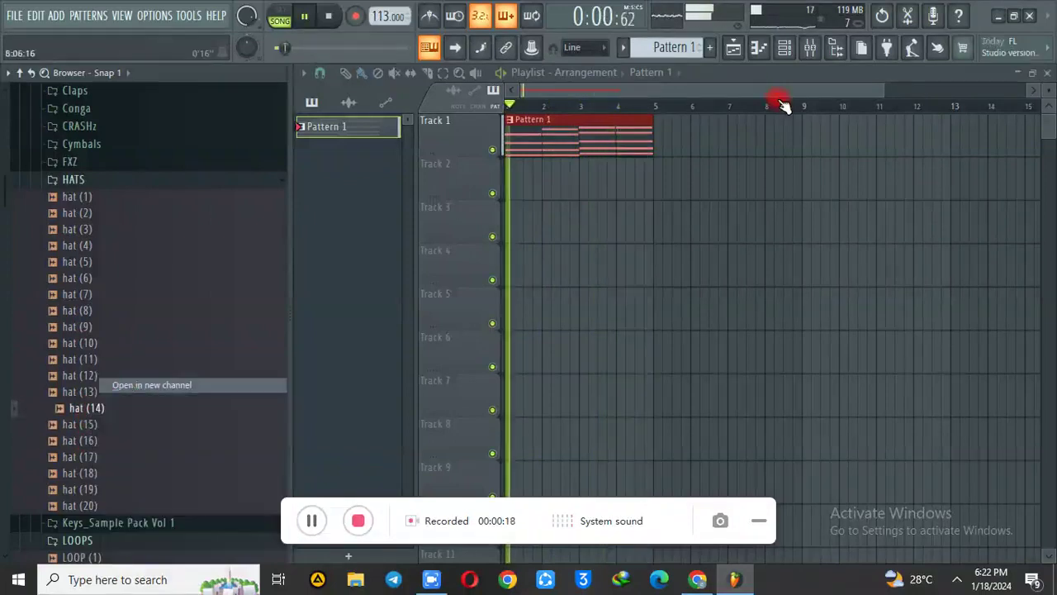
left_click(710, 47)
left_click(730, 66)
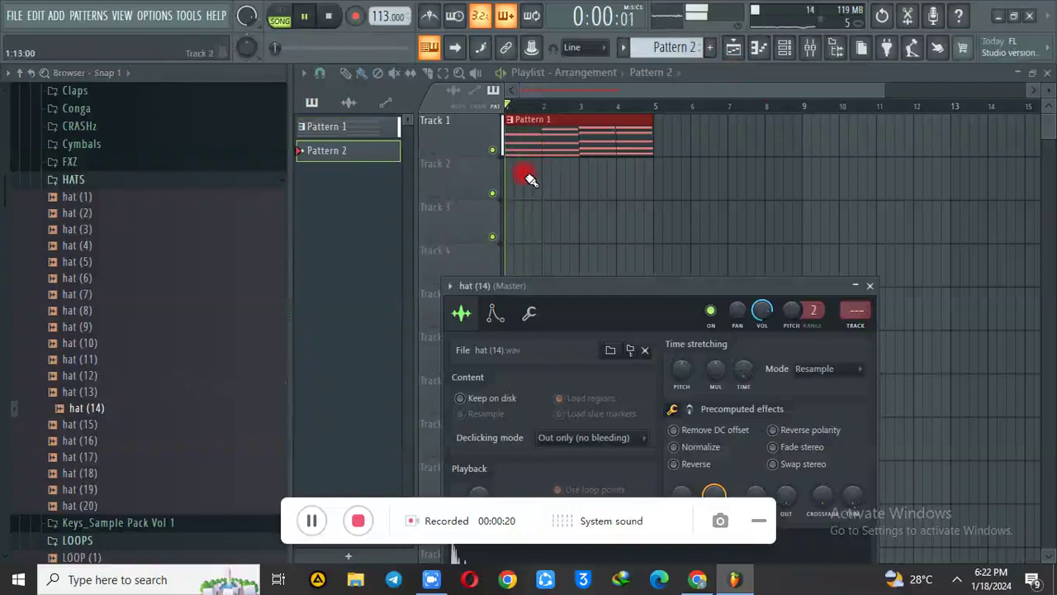
- Place Pattern 2 at bar 1 of Track 2 and program hat (14) on steps 3, 7, 11 and 15
left_click(523, 165)
left_click(784, 47)
left_click(546, 217)
left_click(544, 216)
left_click(556, 216)
left_click(656, 216)
left_click(606, 216)
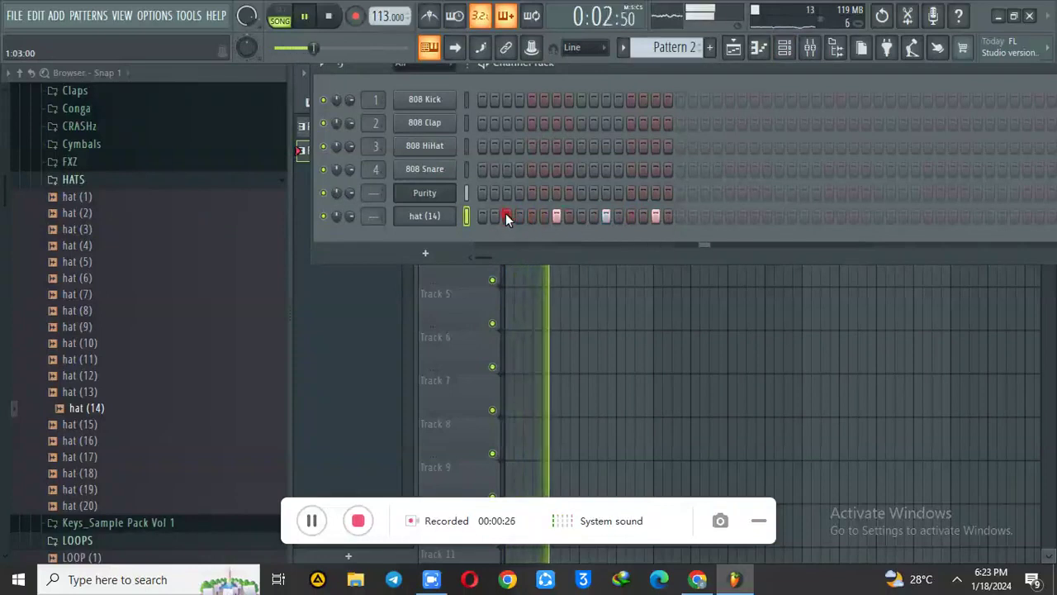
left_click(732, 47)
- Duplicate the Pattern 2 clip three times on Track 2 so that it fills bars 1 to 4
key("space")
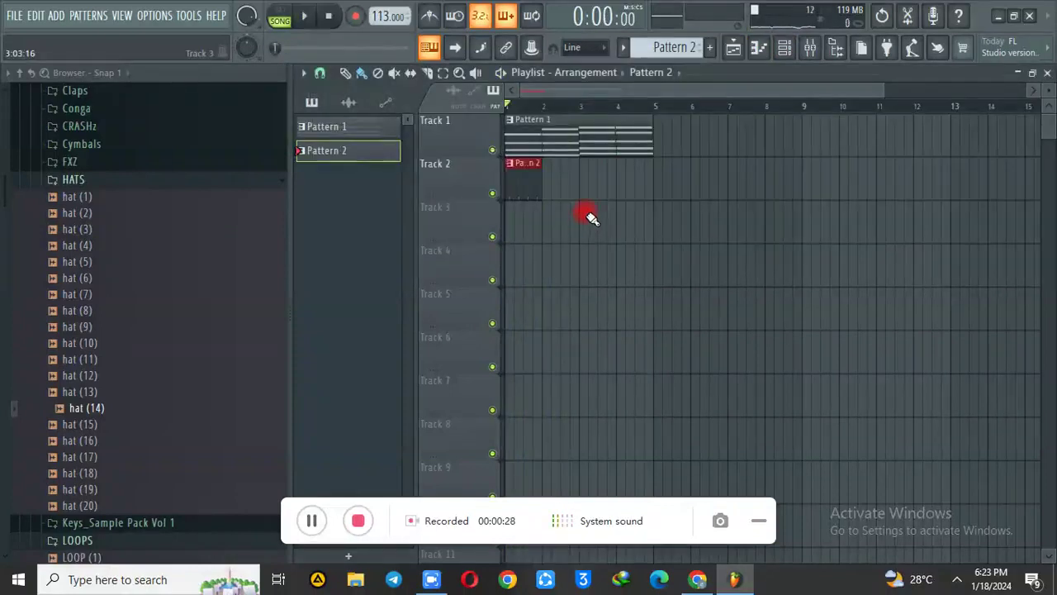
key("space")
key("ctrl+b")
key("ctrl+b")
key("ctrl+b")
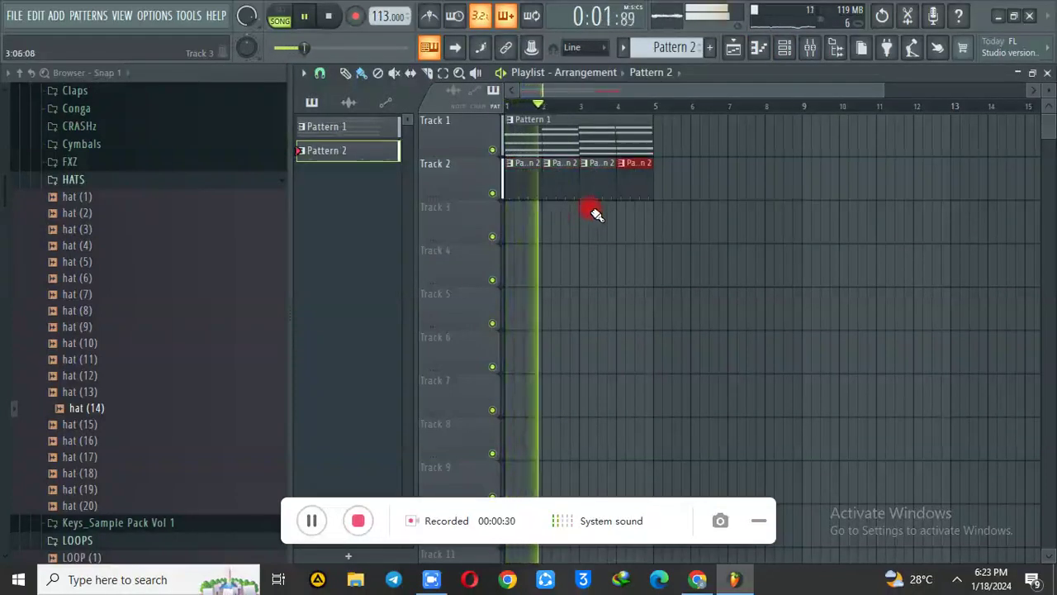
- Collapse the HATS folder and place LOOP (1) from the LOOPS folder at the start of Track 3
left_click(72, 179)
left_click(77, 215)
left_click(83, 246)
key("space")
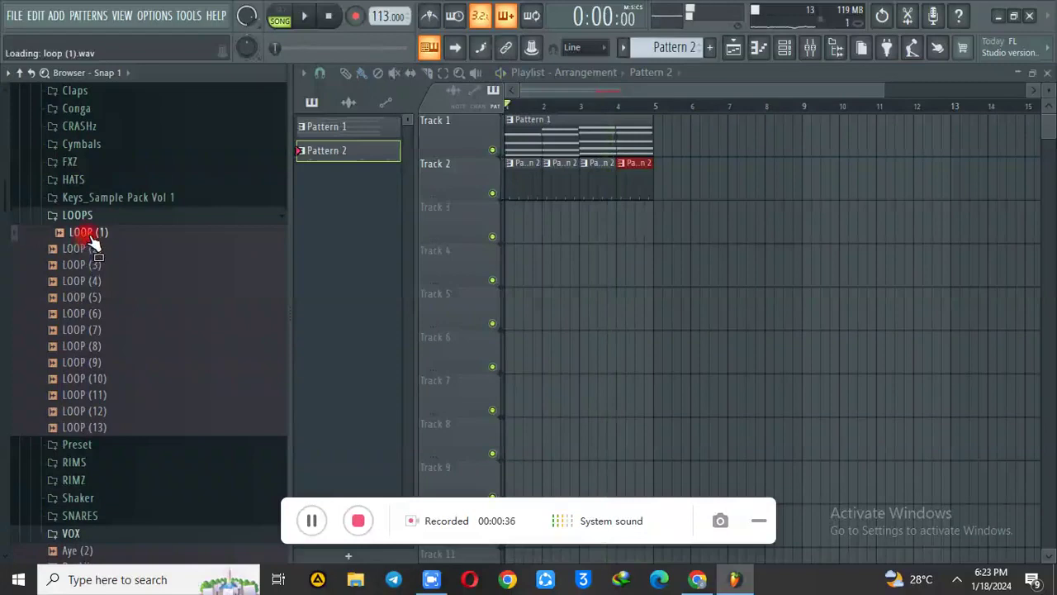
left_click_drag(94, 237, 507, 213)
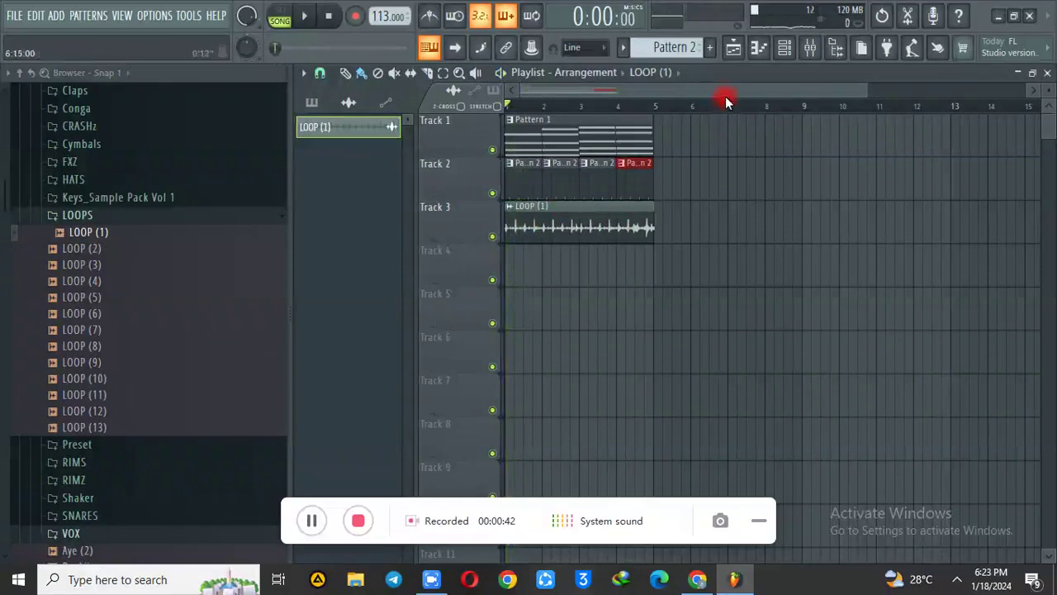
- Replace LOOP (1) on Track 3 with LOOP (2) and play the arrangement to try it out
left_click_drag(866, 88, 551, 73)
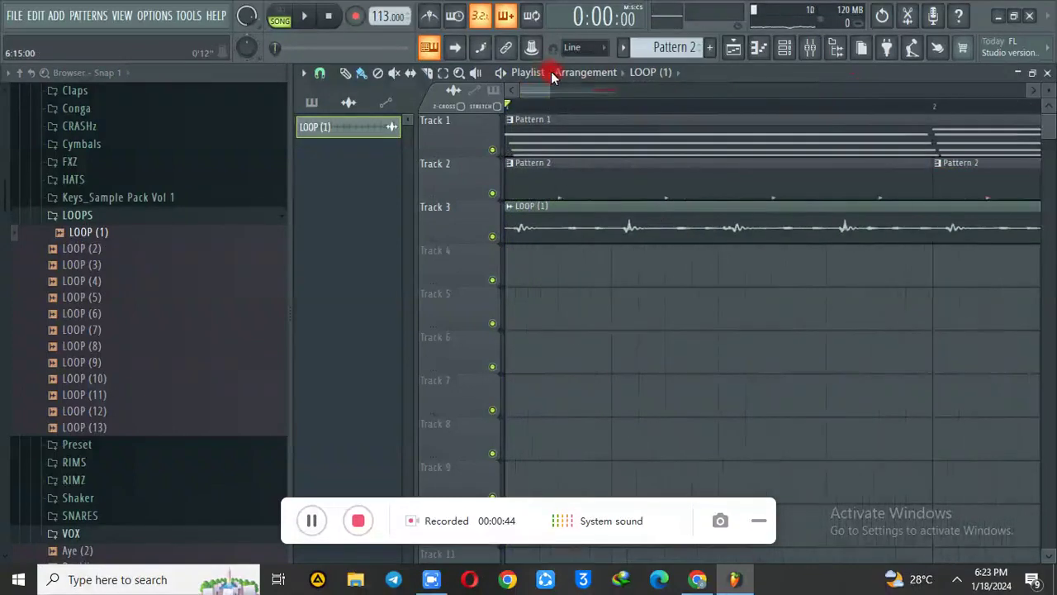
right_click(545, 238)
left_click_drag(69, 252, 509, 231)
key("space")
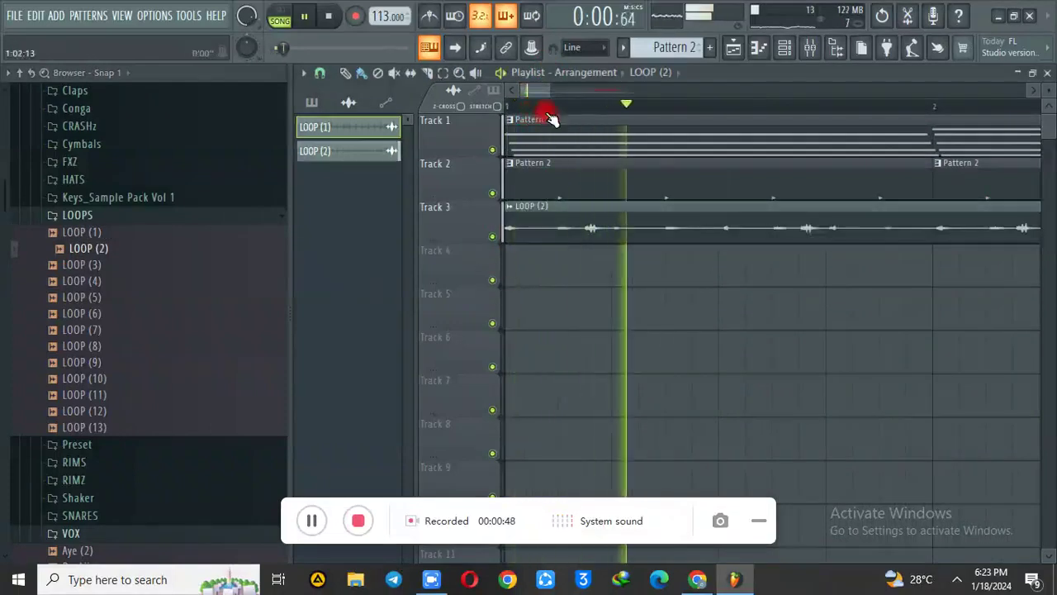
left_click_drag(546, 96, 720, 90)
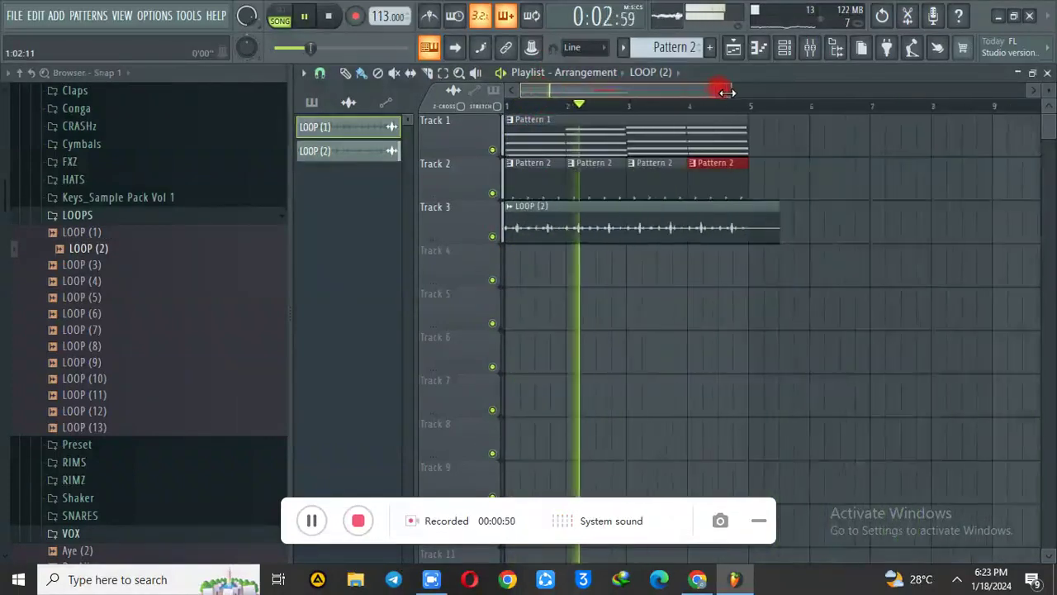
key("space")
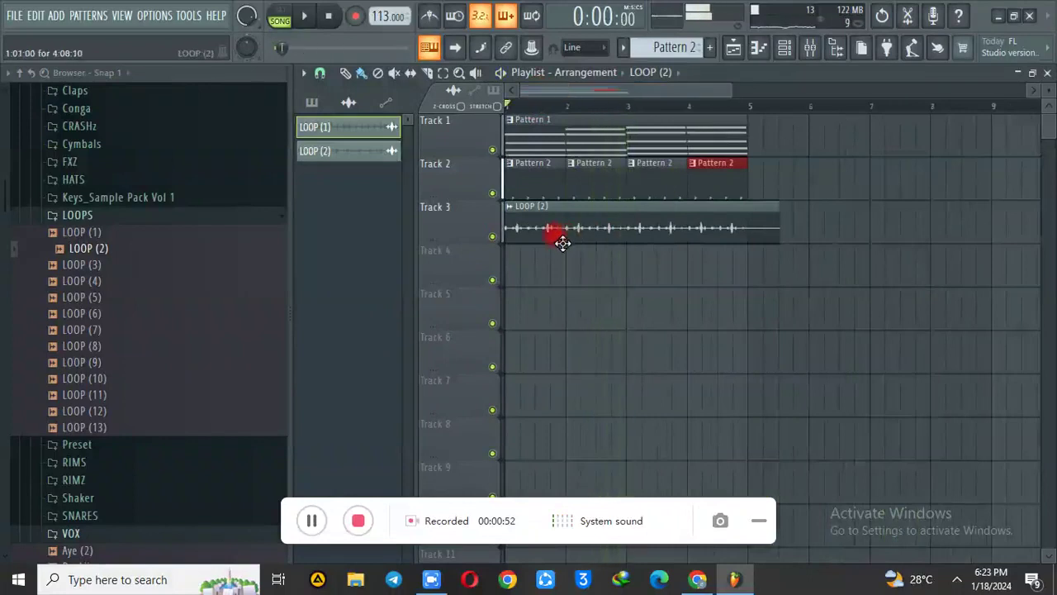
- Replace LOOP (2) on Track 3 with LOOP (3), starting at bar 1
left_click_drag(88, 267, 532, 263)
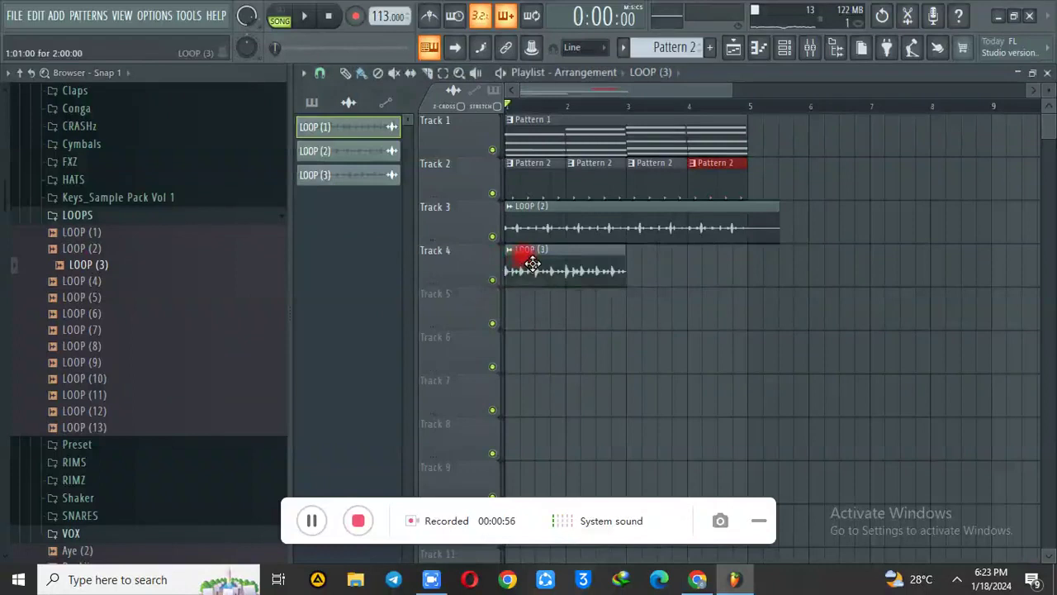
key("space")
right_click(559, 235)
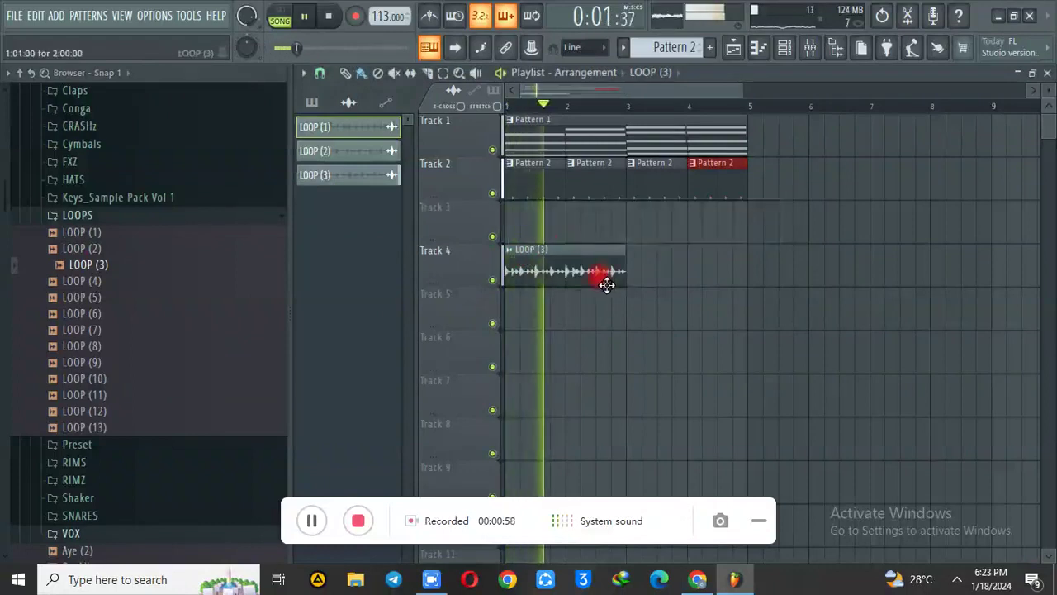
left_click_drag(564, 285, 553, 226)
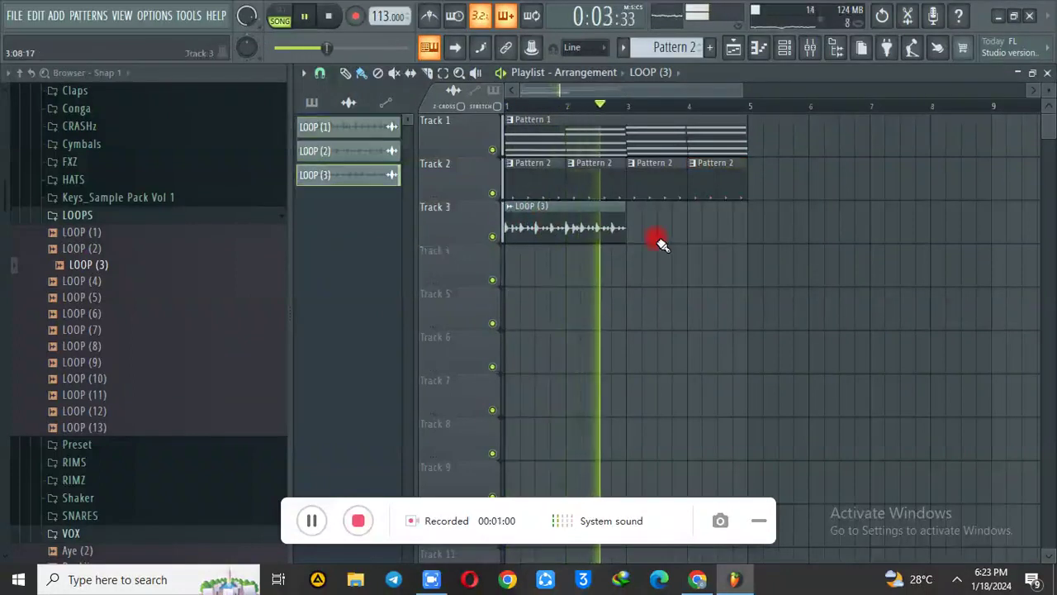
- Duplicate the LOOP (3) clip once on Track 3 so that the loop fills bars 1 to 4
left_click_drag(656, 236, 555, 235)
left_click(553, 234)
key("ctrl+b")
left_click(642, 277)
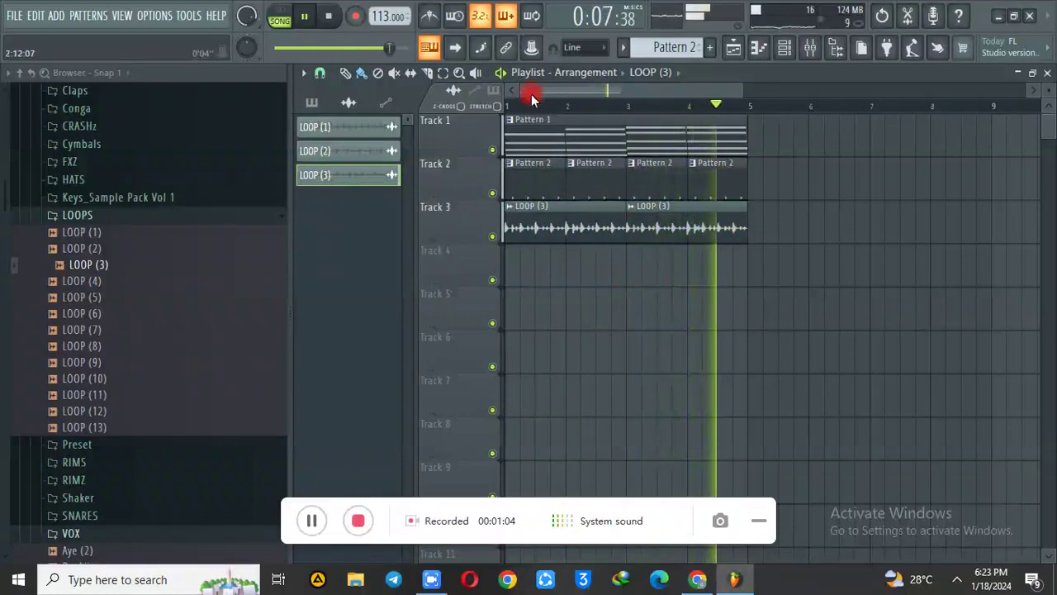
- Collapse the LOOPS folder, then select Pattern 1 and add a GMS synthesizer channel
left_click_drag(522, 91, 615, 89)
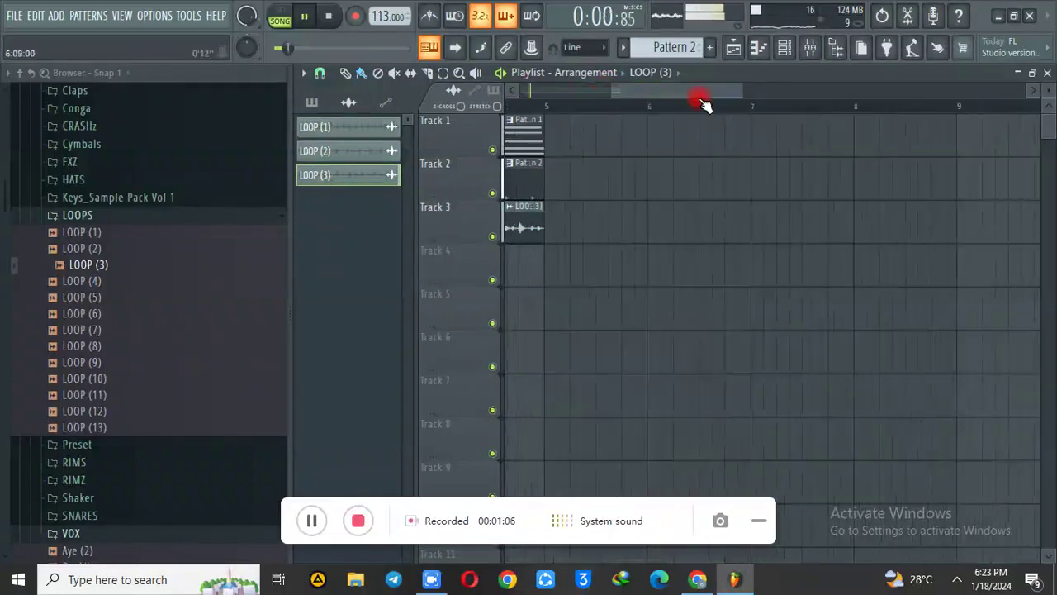
left_click_drag(763, 95, 632, 77)
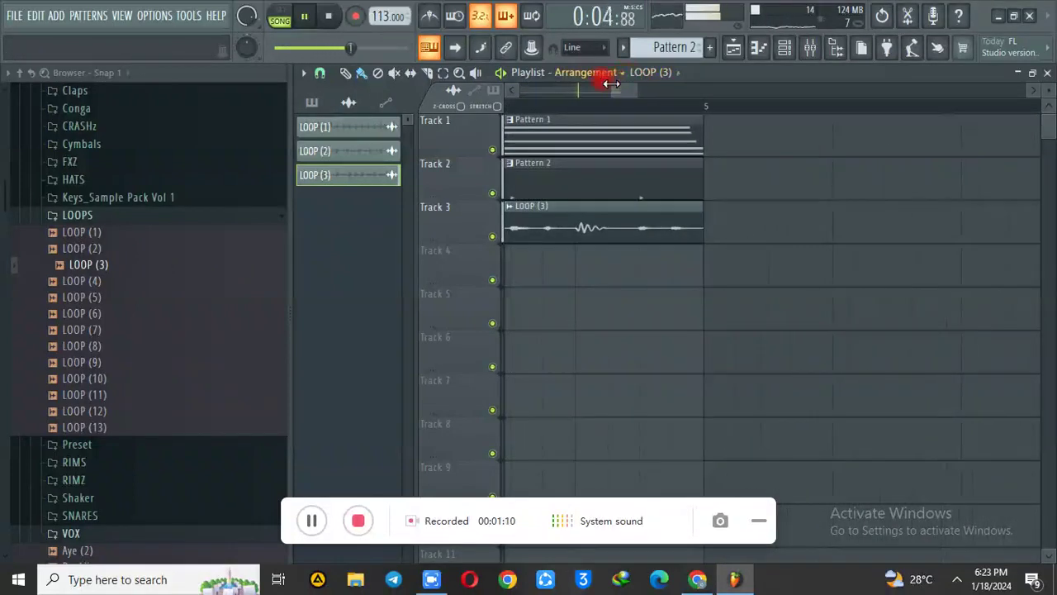
left_click(79, 217)
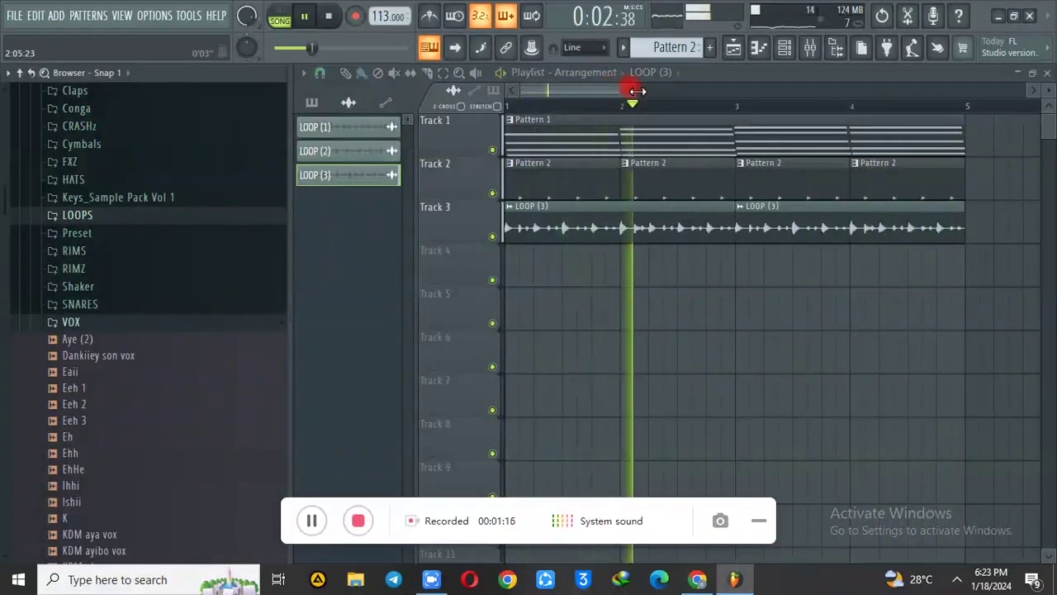
left_click_drag(636, 91, 986, 100)
left_click(569, 133)
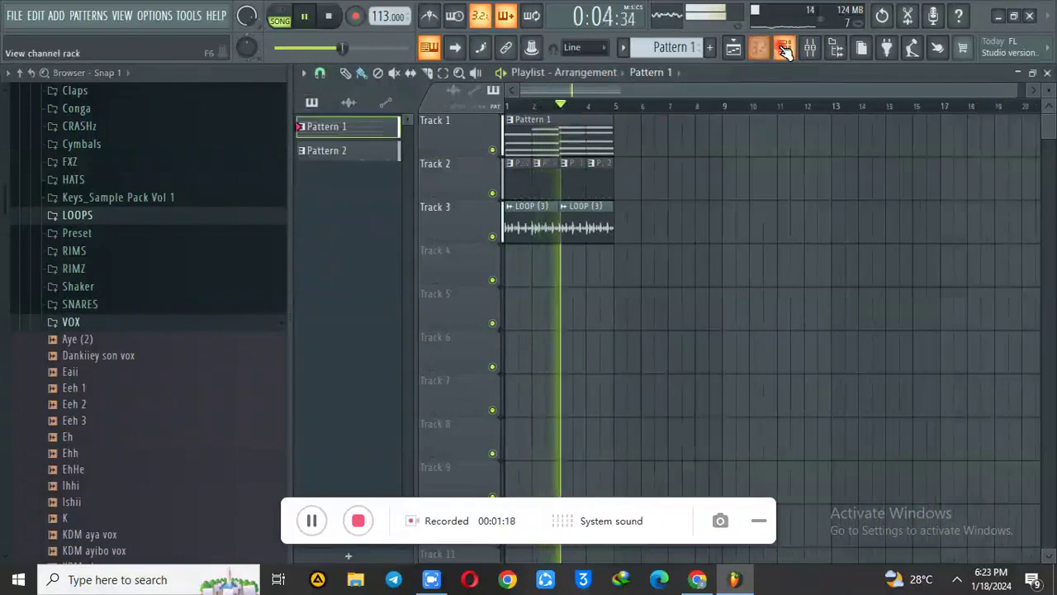
left_click(785, 51)
left_click(426, 234)
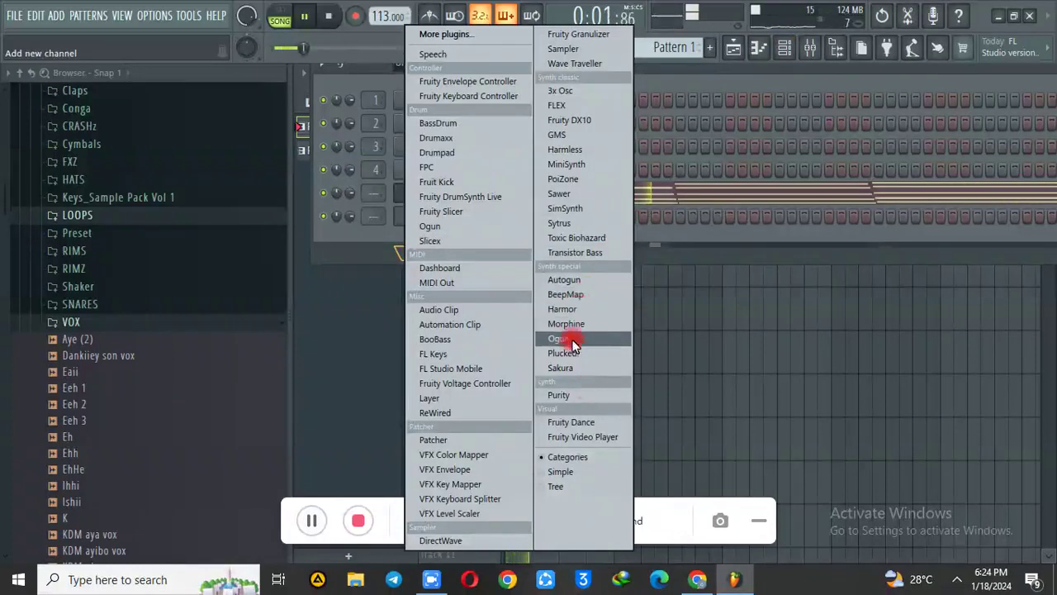
left_click(580, 135)
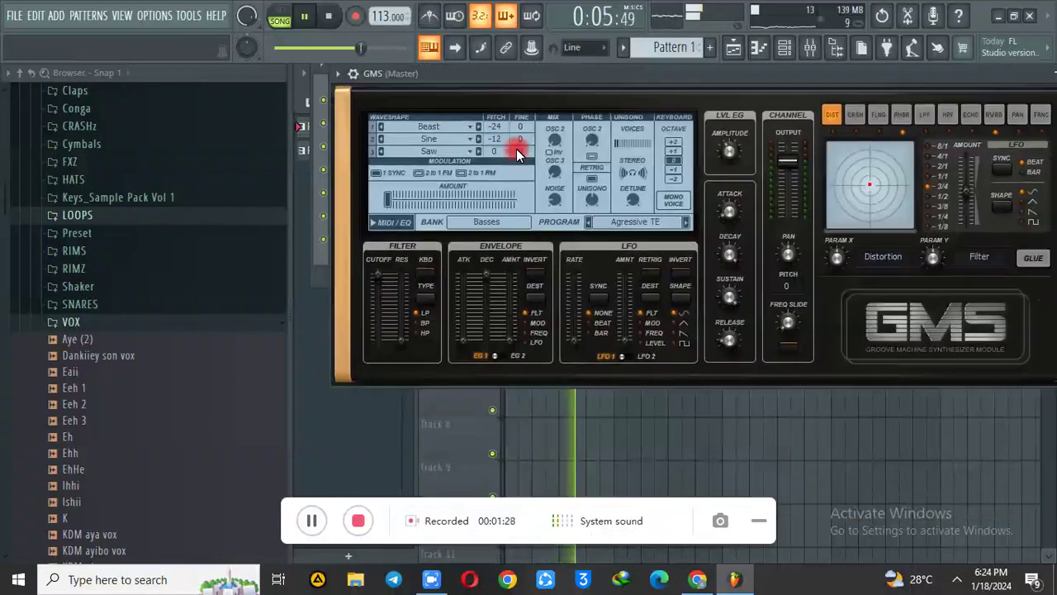
- Select the WiseLabs bank in the GMS presets library and load the Synth Synthetic Xylophon preset
left_click(505, 224)
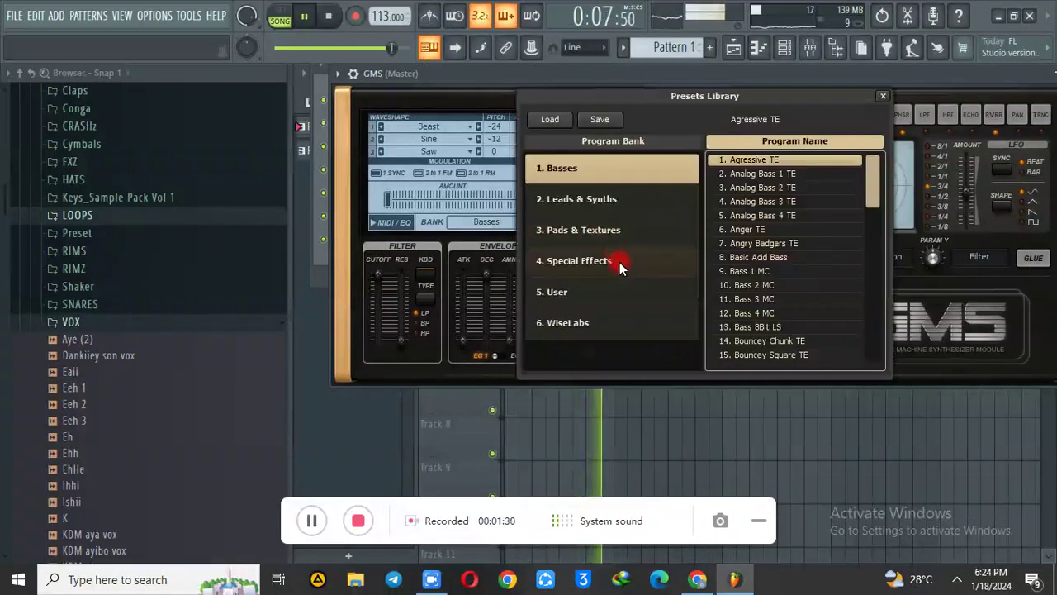
left_click(597, 318)
left_click_drag(860, 168, 821, 384)
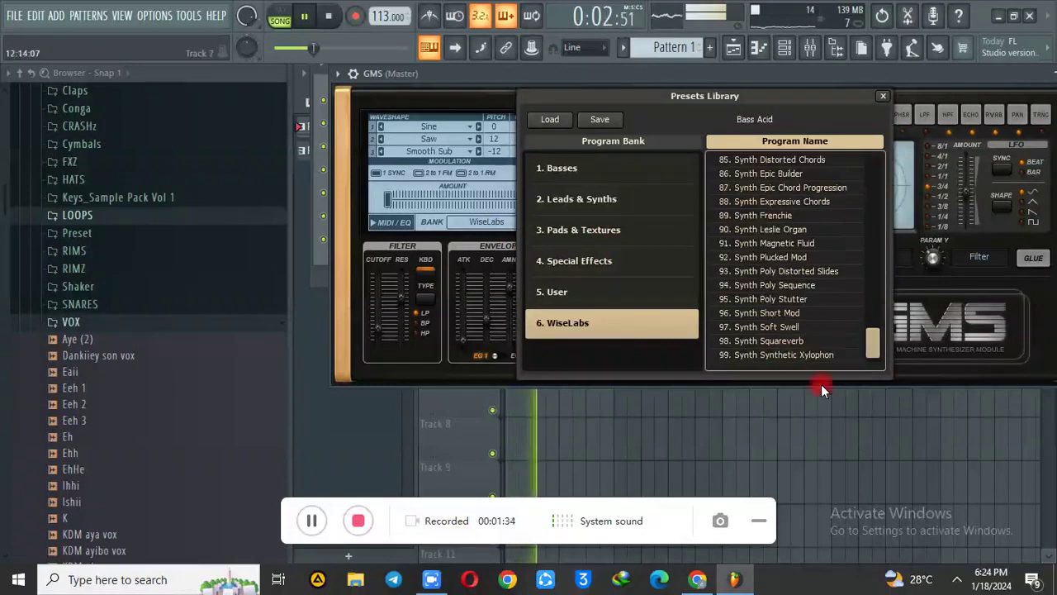
left_click(785, 358)
left_click(789, 355)
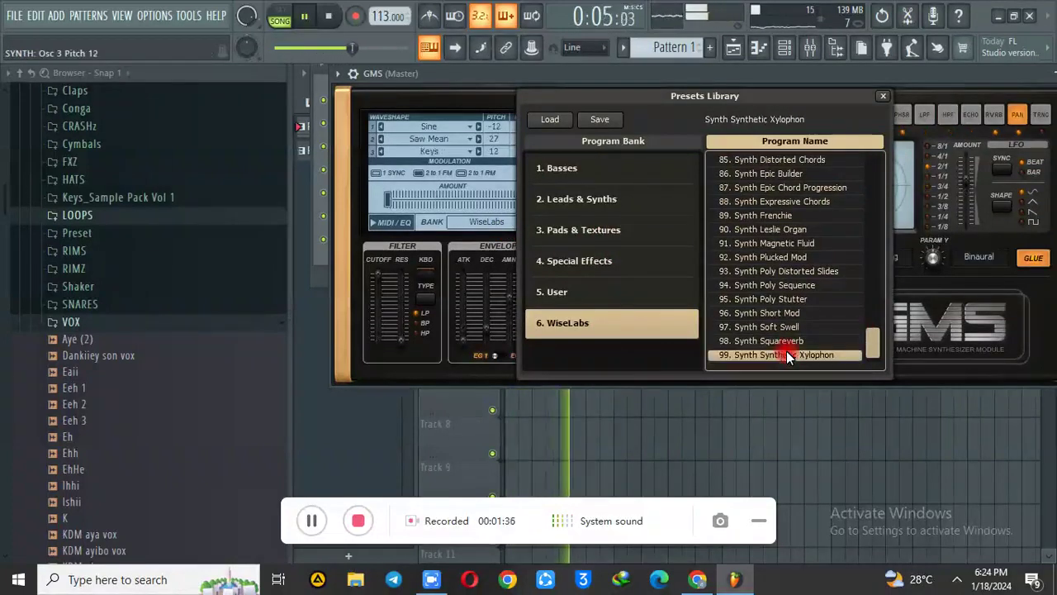
- Audition further WiseLabs synth presets, including Synth Short Mod and Synth Plucked Mod, and load Synth Epic Builder
left_click(797, 312)
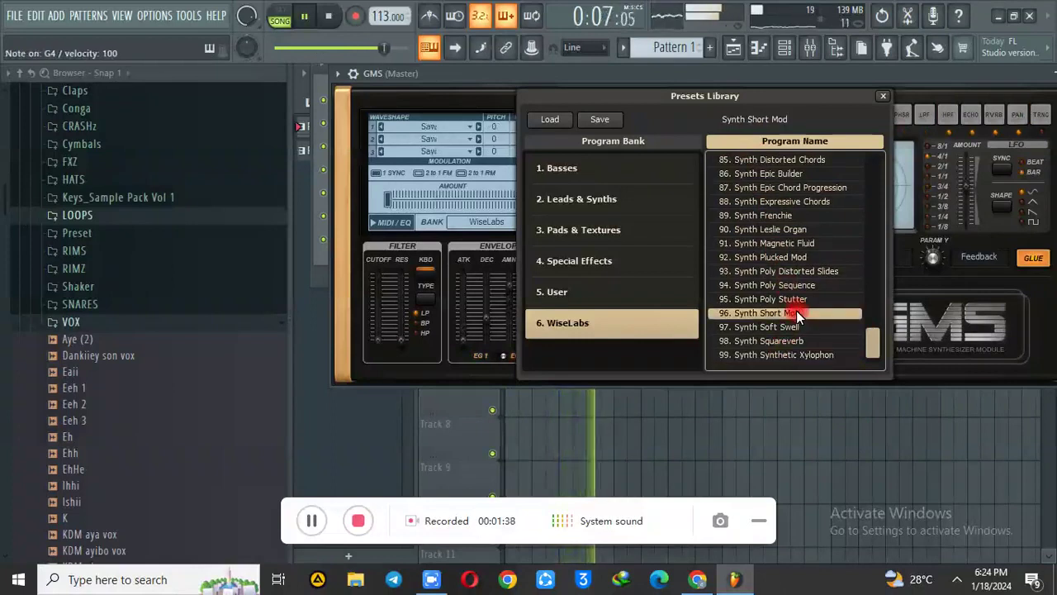
left_click(799, 299)
left_click(797, 271)
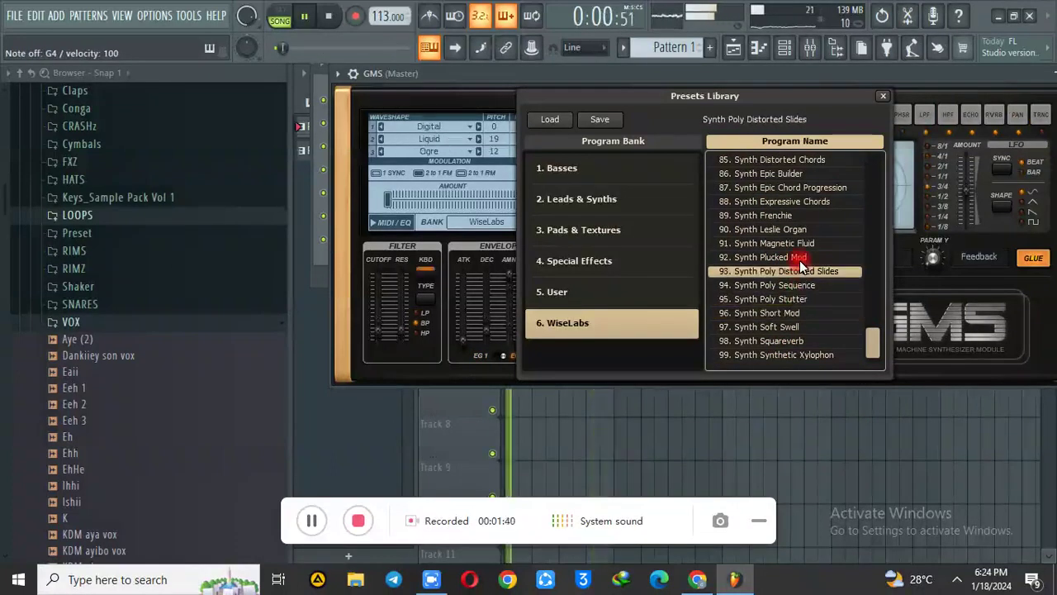
left_click(792, 231)
left_click(803, 258)
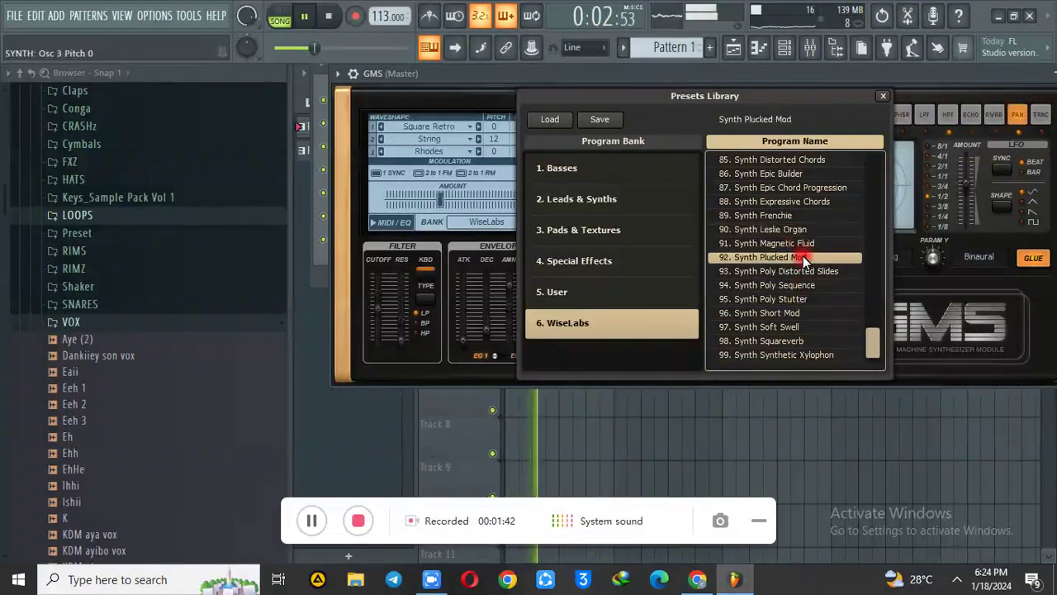
left_click(792, 187)
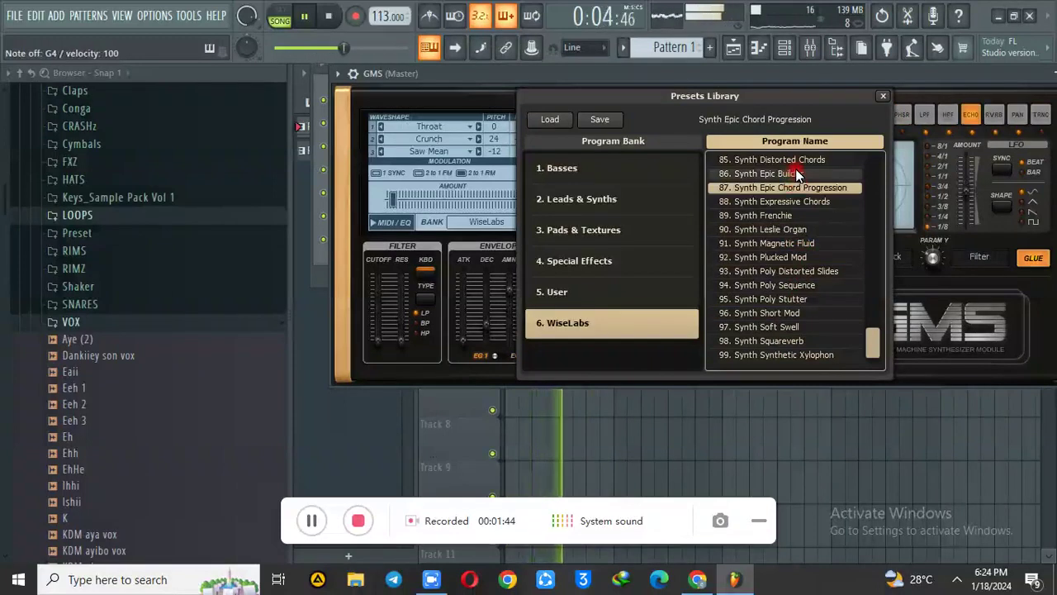
left_click(795, 173)
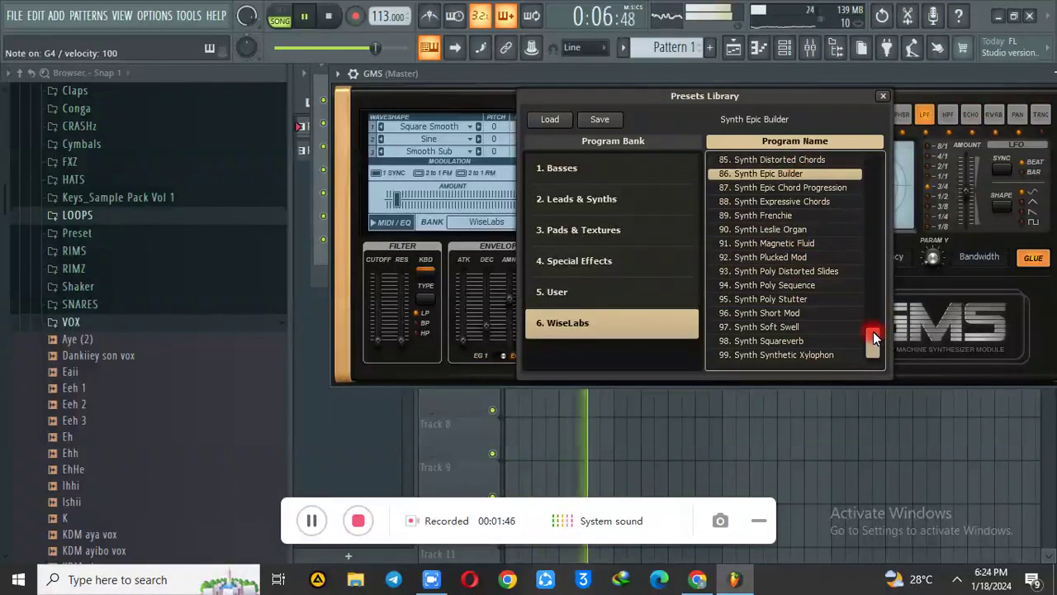
- Open the GMS channel's piano roll and draw a short D#5 note near the start of bar 1
left_click(783, 50)
key("space")
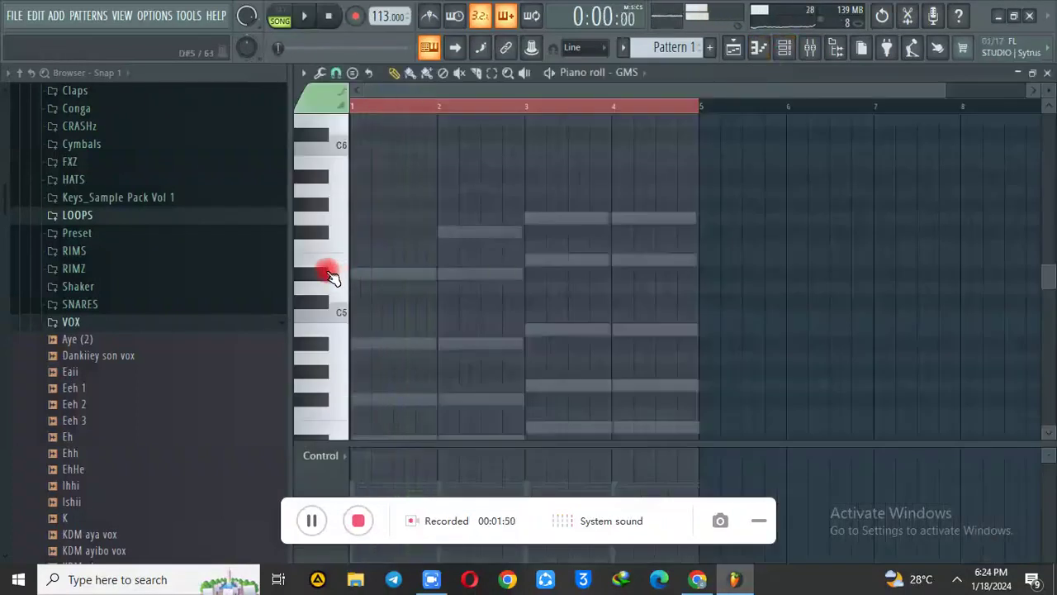
key("space")
left_click_drag(939, 88, 548, 146)
key("space")
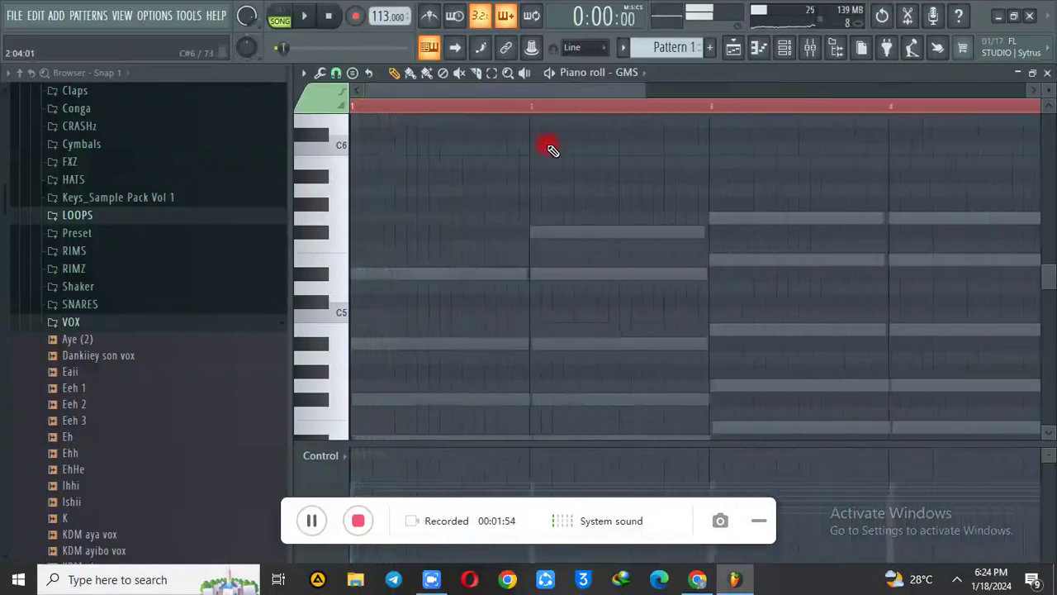
left_click(374, 273)
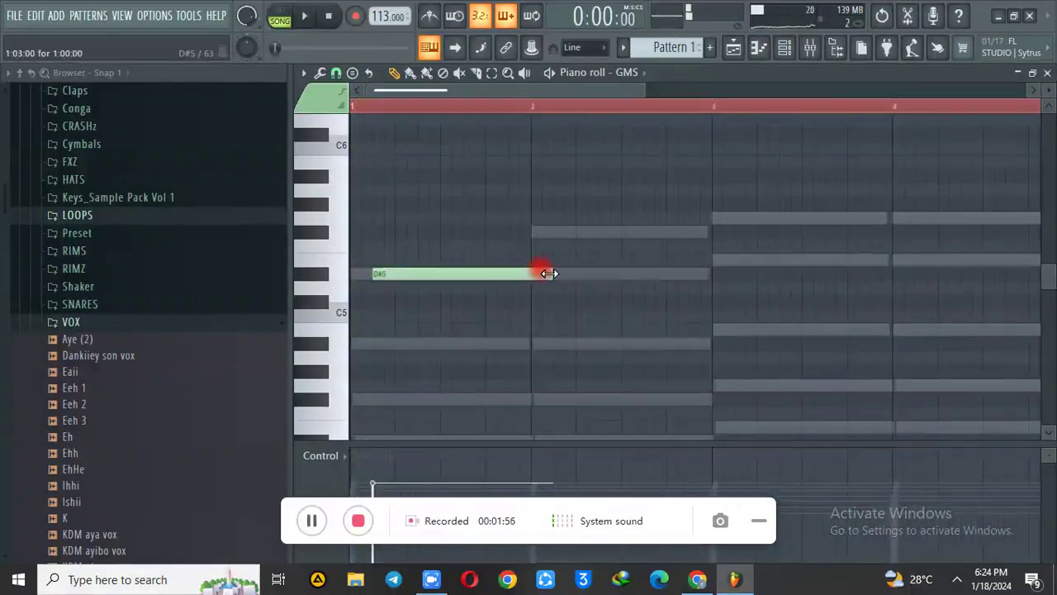
left_click_drag(549, 273, 222, 135)
- Shorten the D#5 note to one step using 1/3 step snapping, restore the snap to Line and start playback
left_click_drag(327, 72, 350, 163)
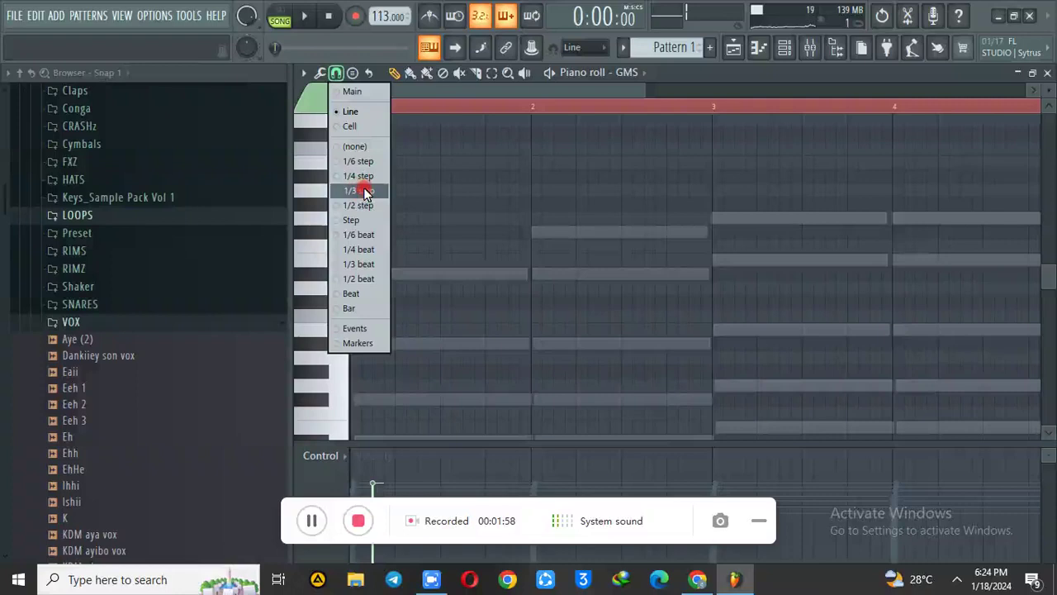
left_click(364, 191)
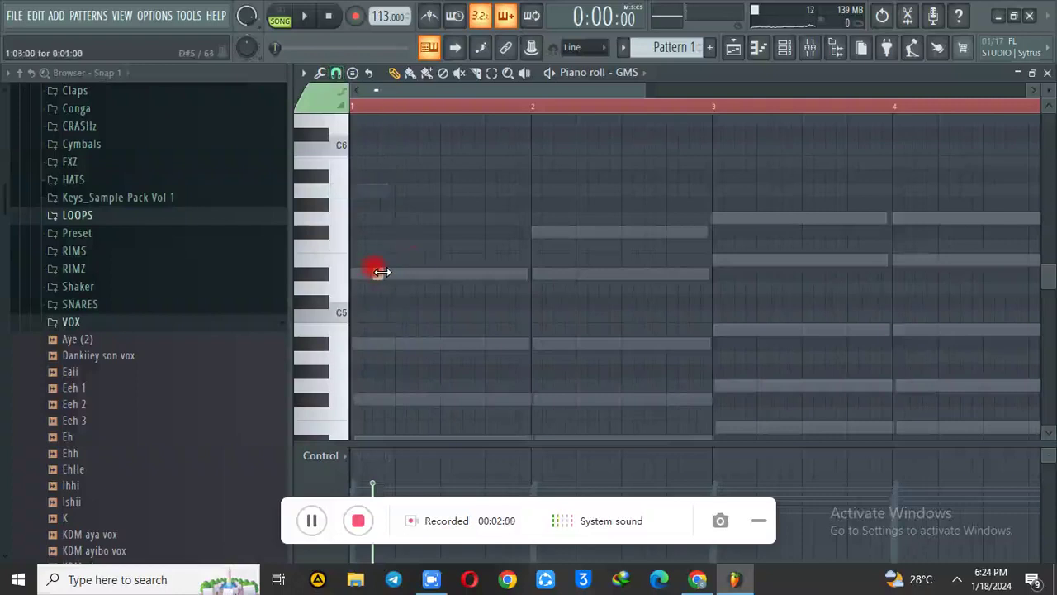
left_click(375, 270)
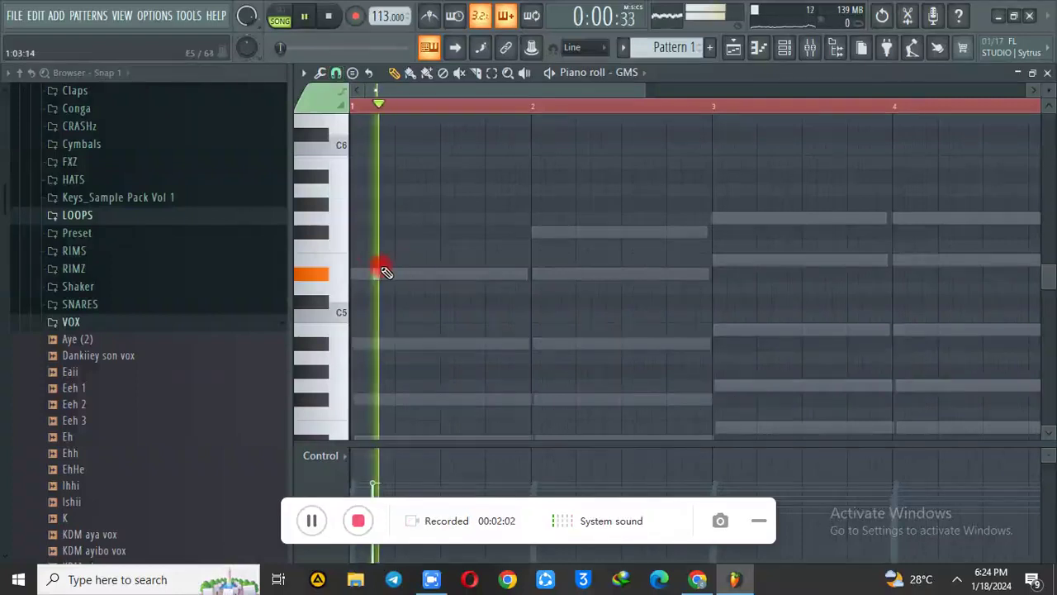
left_click(335, 72)
left_click(349, 113)
key("space")
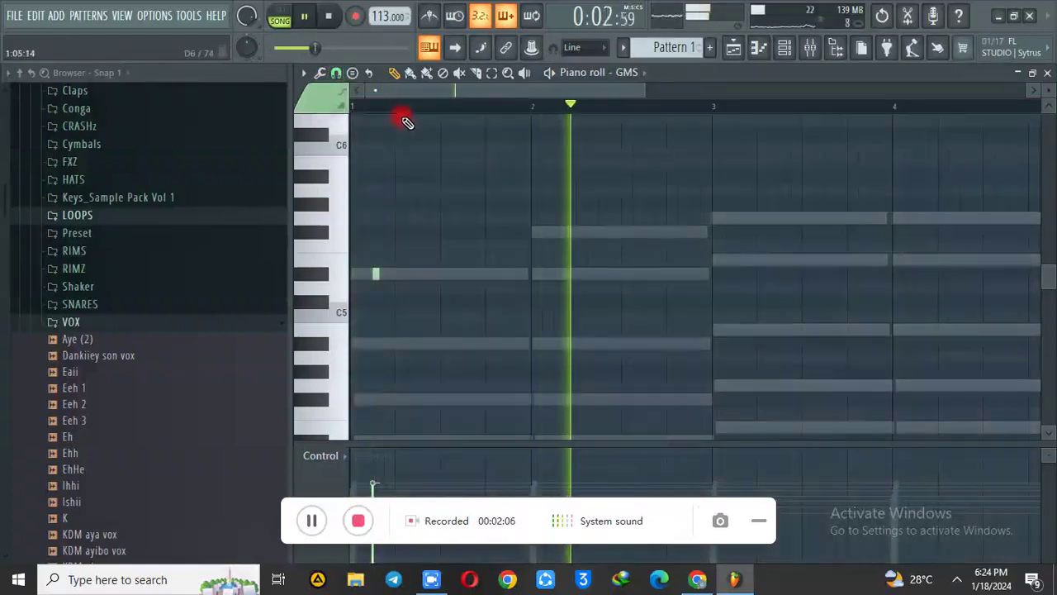
- Select the first beat containing the D#5 note and duplicate it beat after beat until it fills four bars
left_click_drag(394, 108, 352, 109)
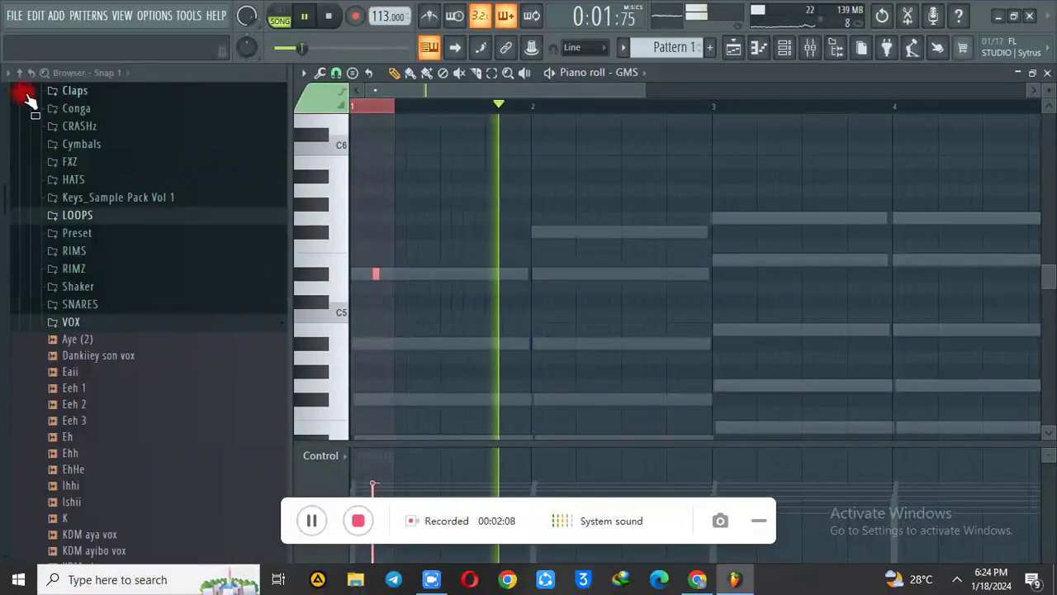
key("ctrl+b")
key("ctrl+b")
key("ctrl+b")
key("ctrl+b")
key("ctrl+b")
key("ctrl+b")
key("ctrl+b")
key("ctrl+b")
key("ctrl+b")
key("ctrl+b")
key("ctrl+b")
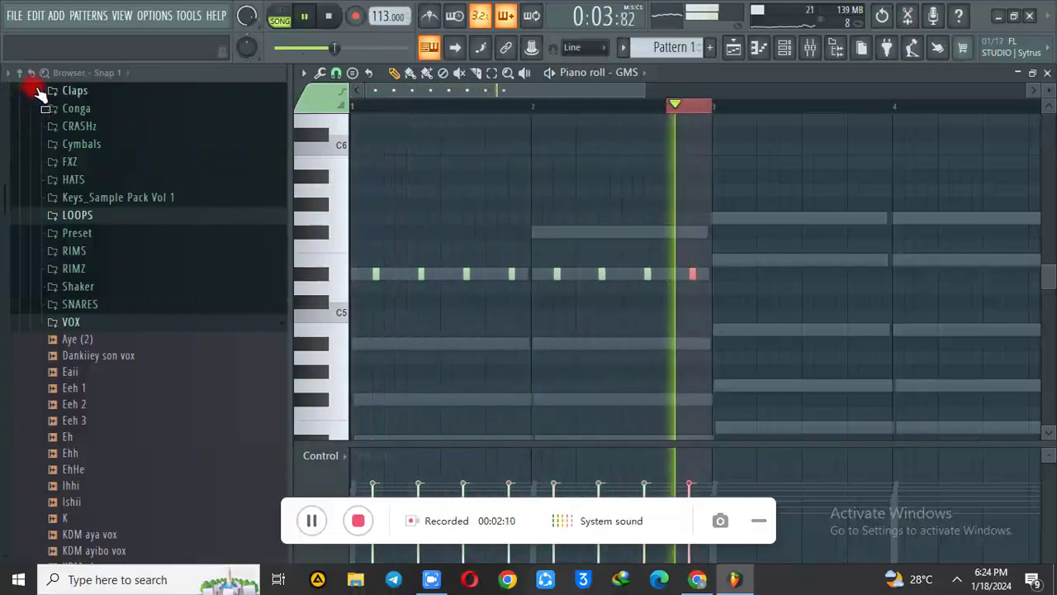
key("ctrl+b")
key("ctrl+b")
key("ctrl+b")
key("ctrl+b")
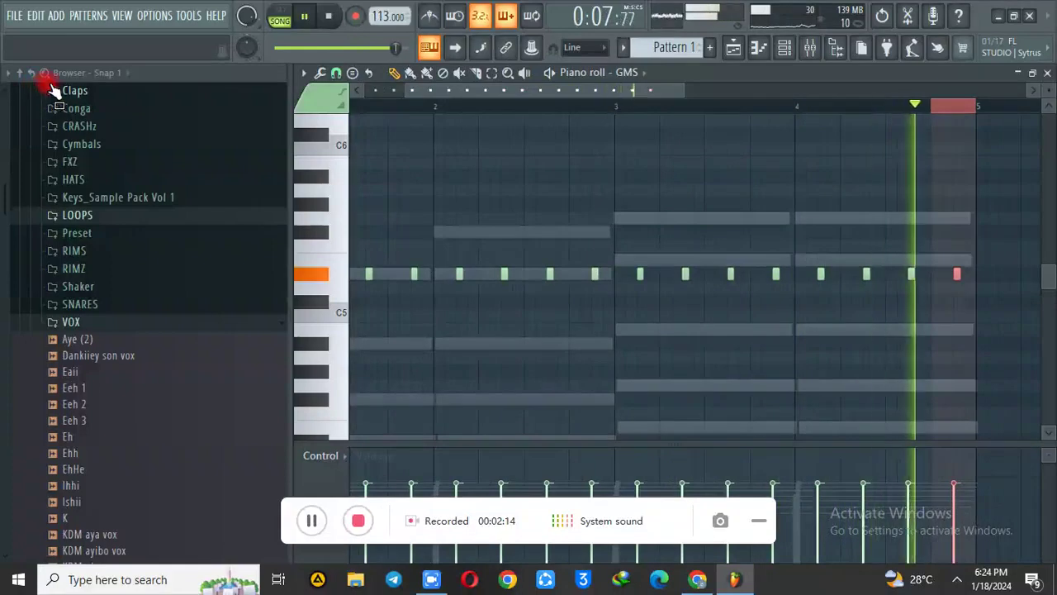
key("ctrl+d")
- Solo the GMS channel in the channel rack while the song plays
left_click(785, 48)
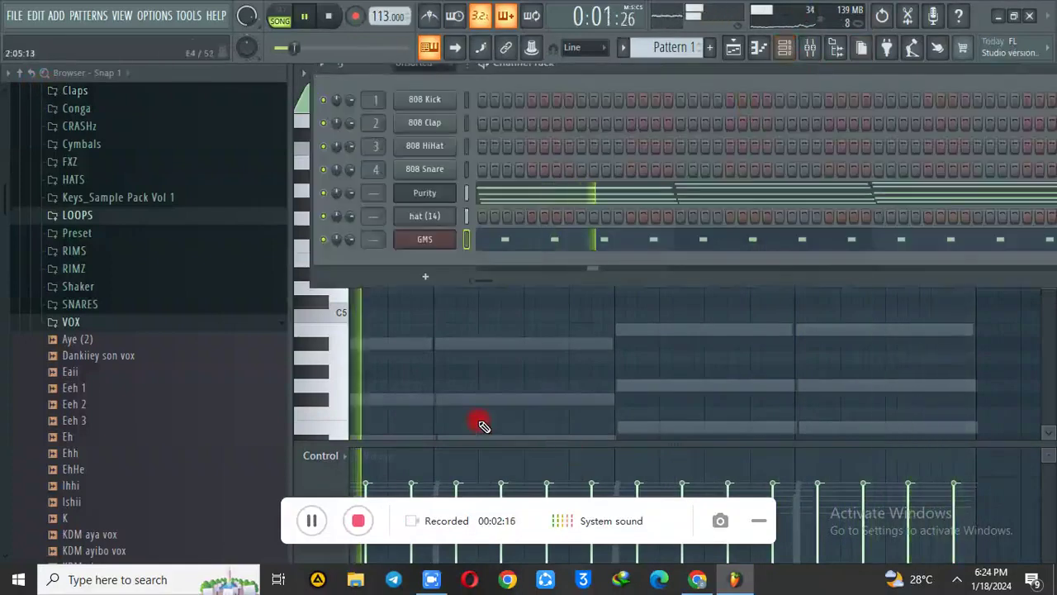
left_click(442, 237)
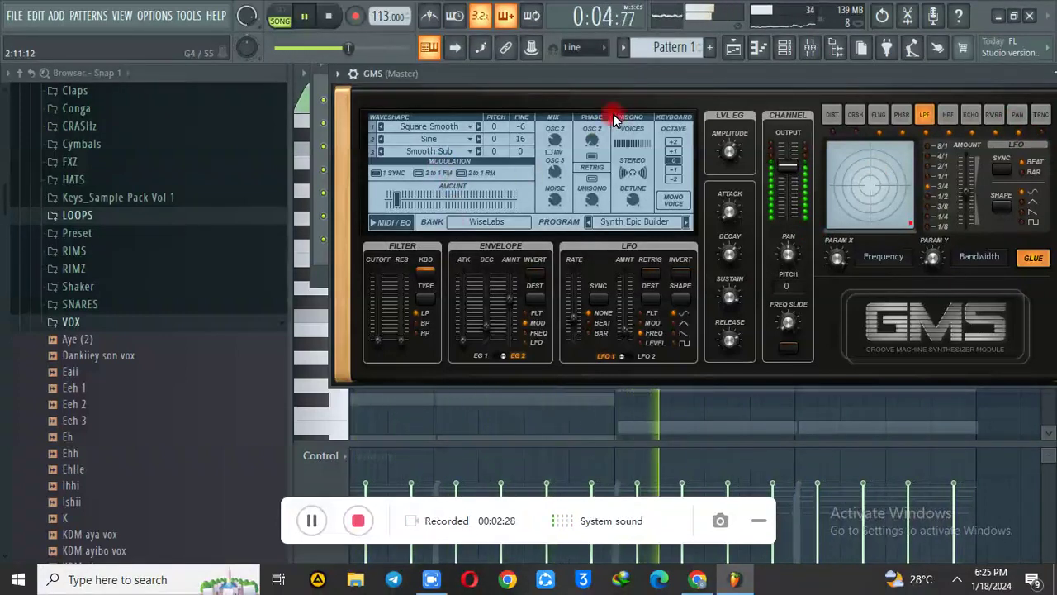
left_click(734, 48)
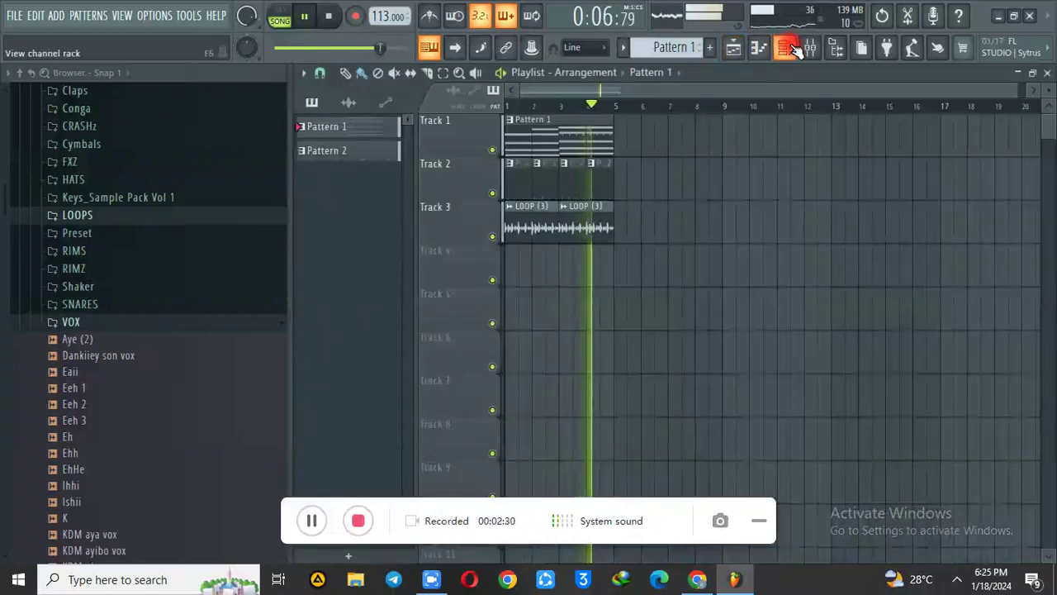
left_click(792, 48)
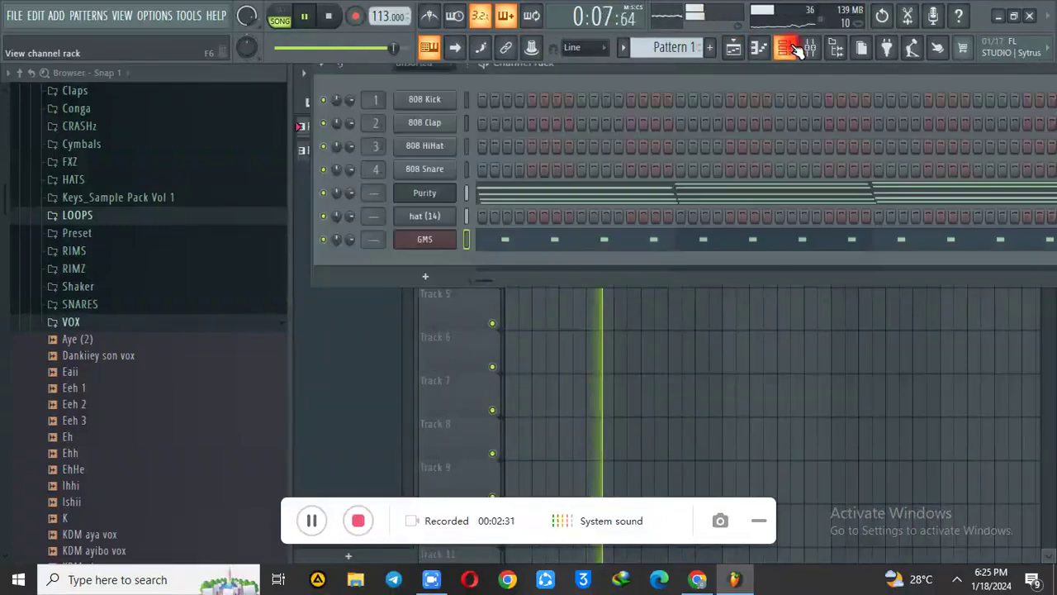
right_click(324, 240)
left_click(347, 247)
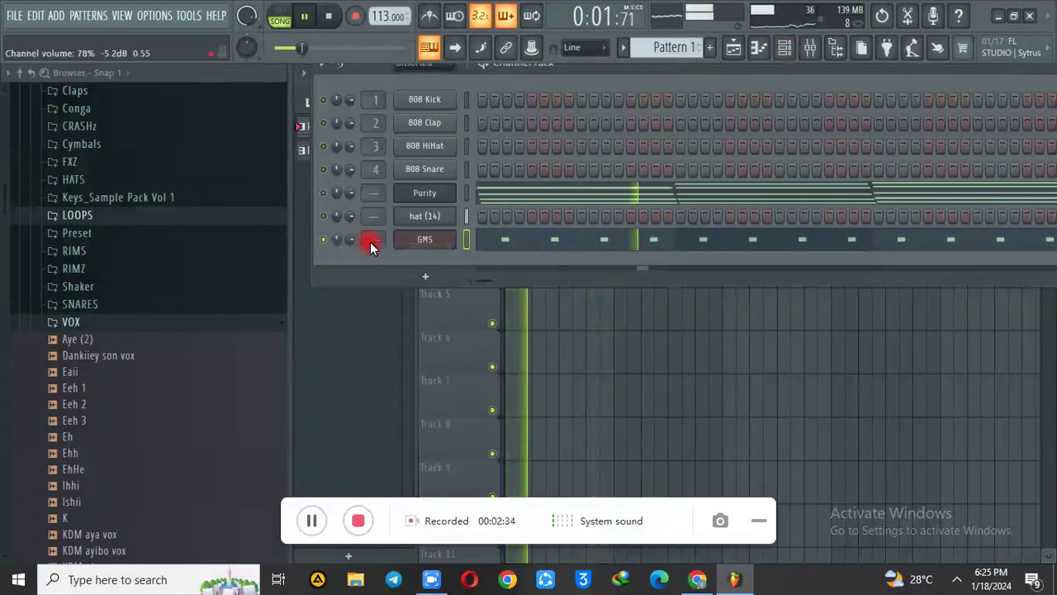
- Open the GMS synth and adjust its filter, envelope and unison controls while listening to the soloed channel
left_click(442, 239)
key("space")
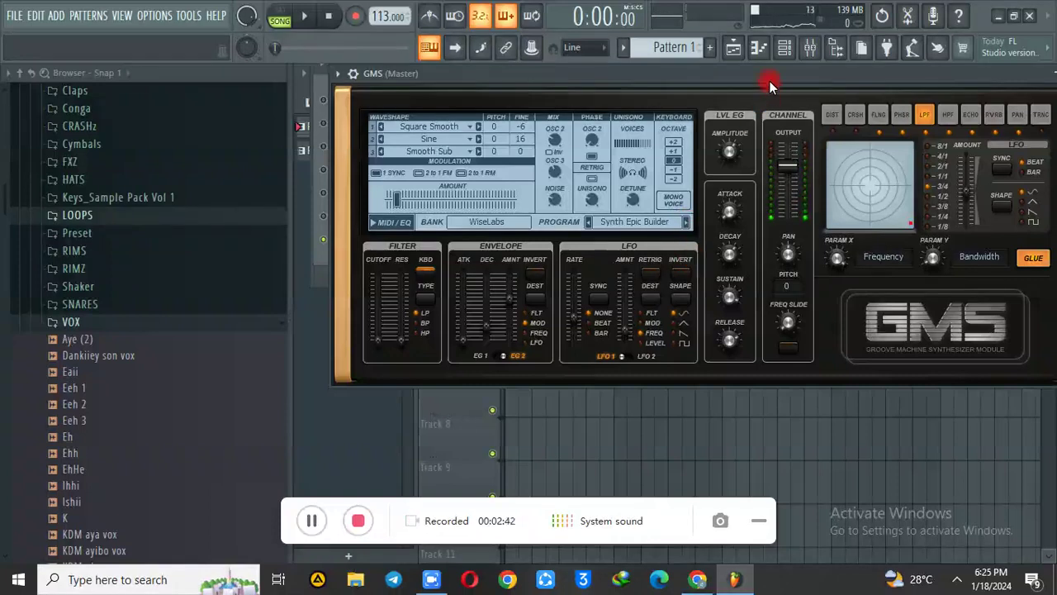
left_click_drag(770, 83, 727, 107)
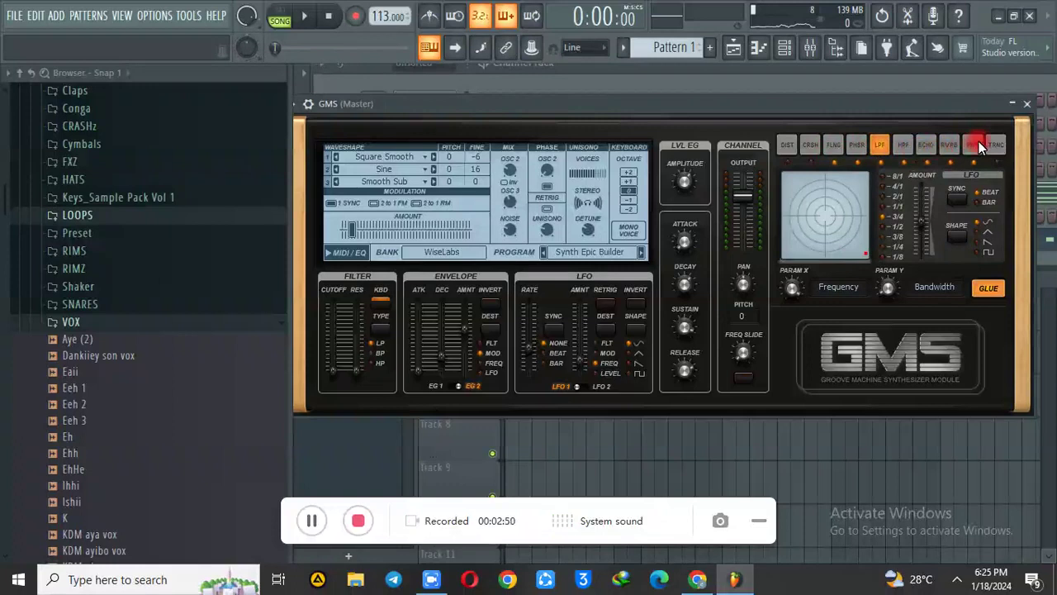
key("space")
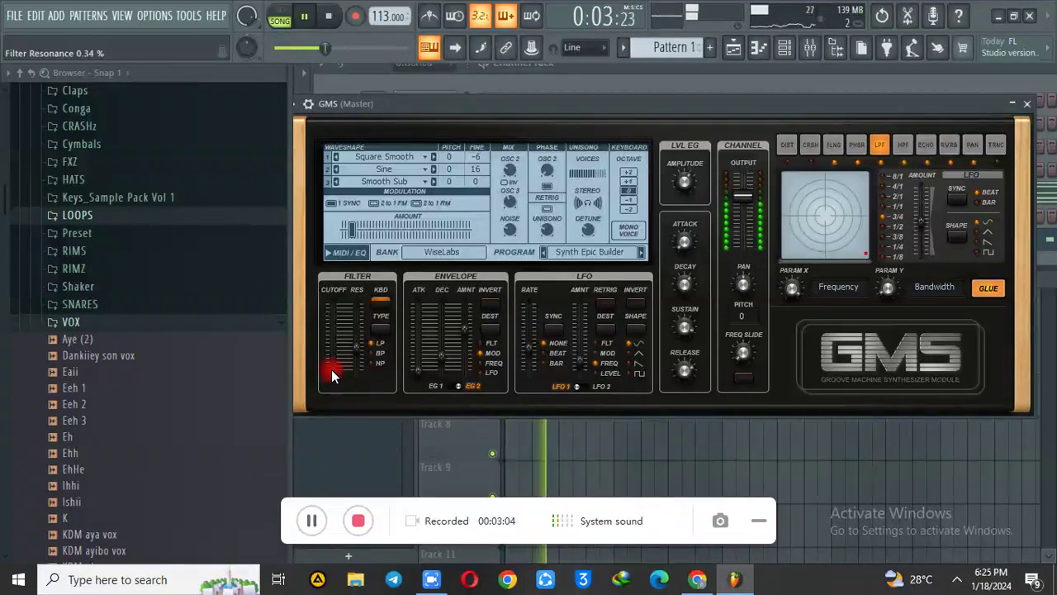
left_click_drag(333, 375, 334, 372)
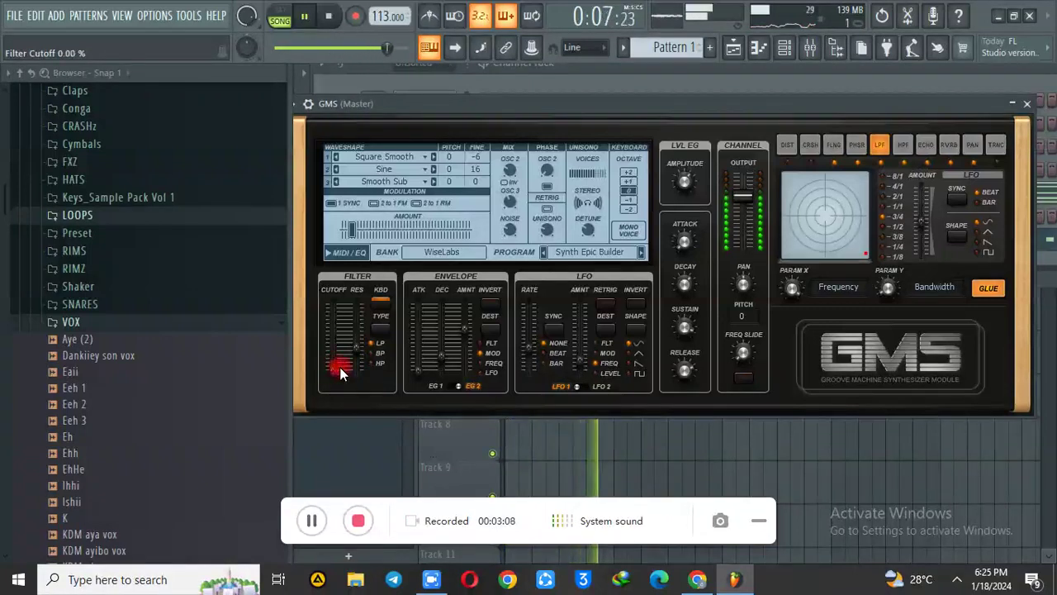
left_click_drag(425, 376, 426, 374)
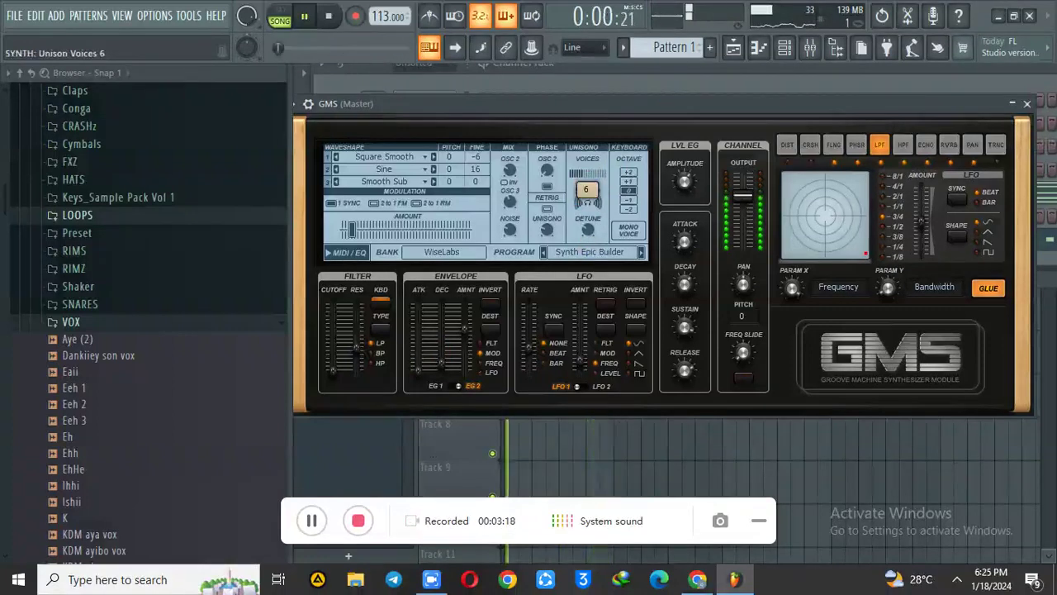
left_click_drag(595, 197, 609, 181)
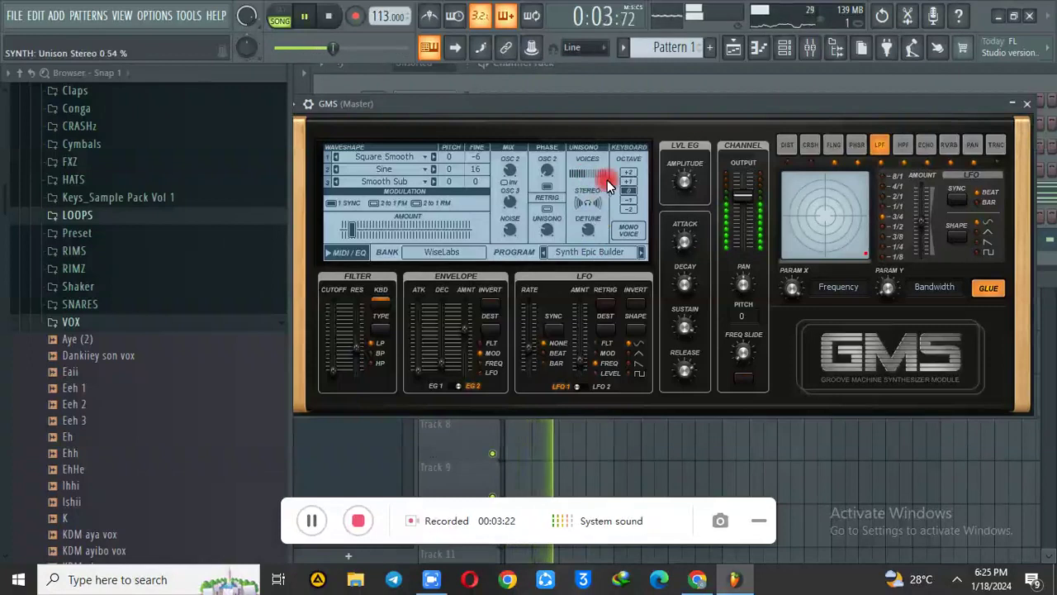
- Unmute the Purity channel, stop playback and cut the GMS notes out of Pattern 1
left_click(734, 47)
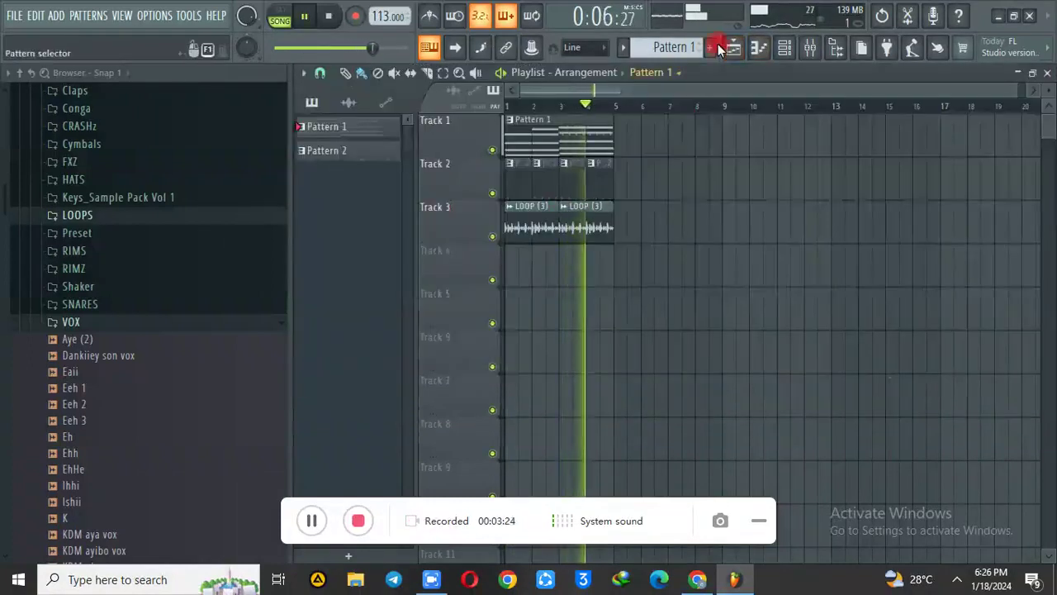
left_click(784, 47)
left_click(324, 194)
key("space")
right_click(435, 242)
left_click(622, 240)
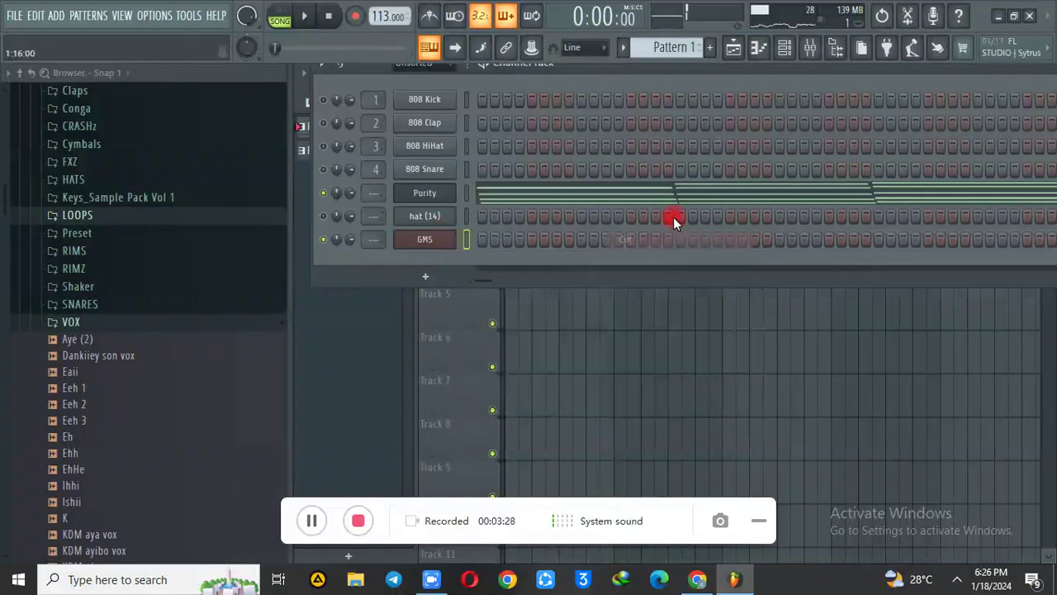
- Paste the GMS notes into a new empty pattern and place that pattern on Track 4 at bar 1
left_click(725, 66)
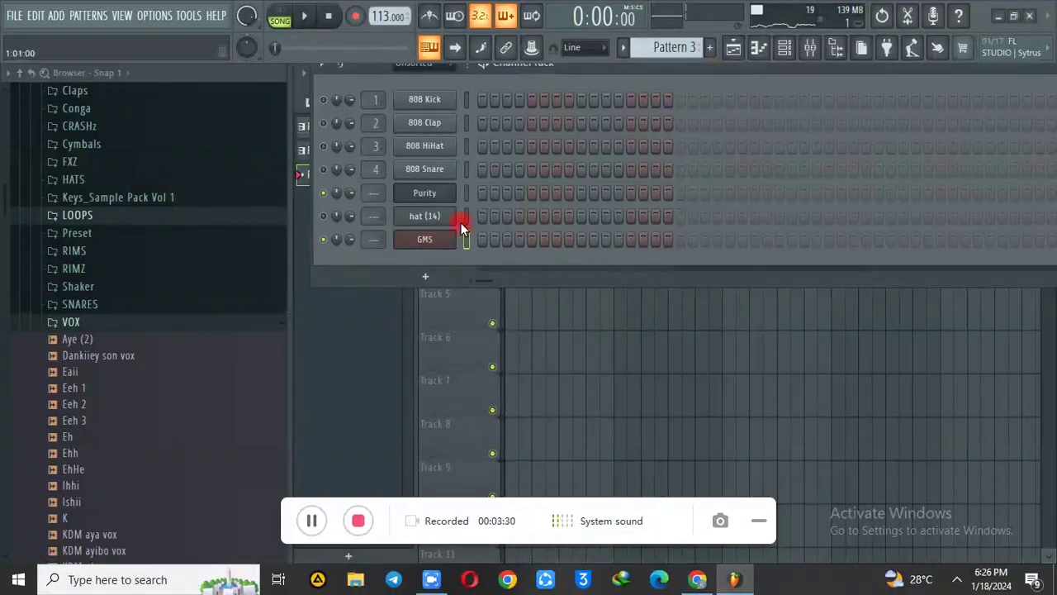
right_click(435, 244)
left_click(703, 270)
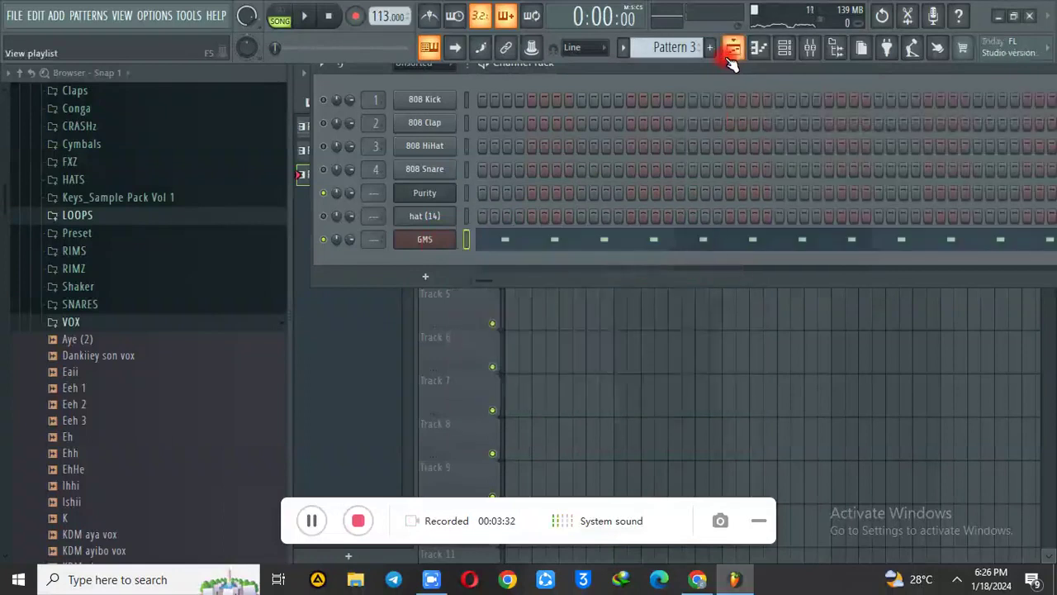
left_click(729, 56)
left_click(505, 275)
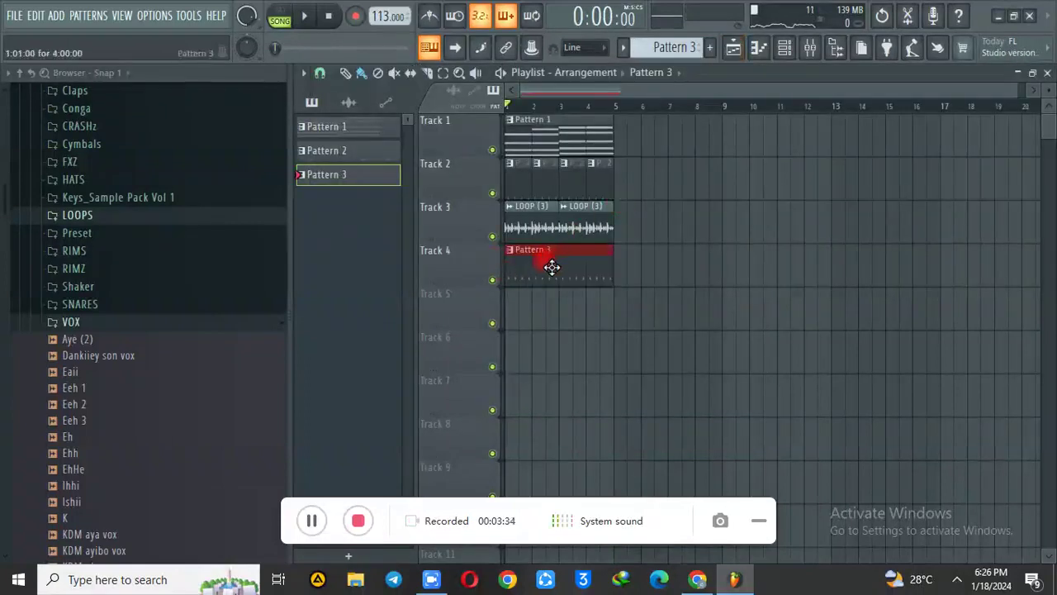
left_click(622, 48)
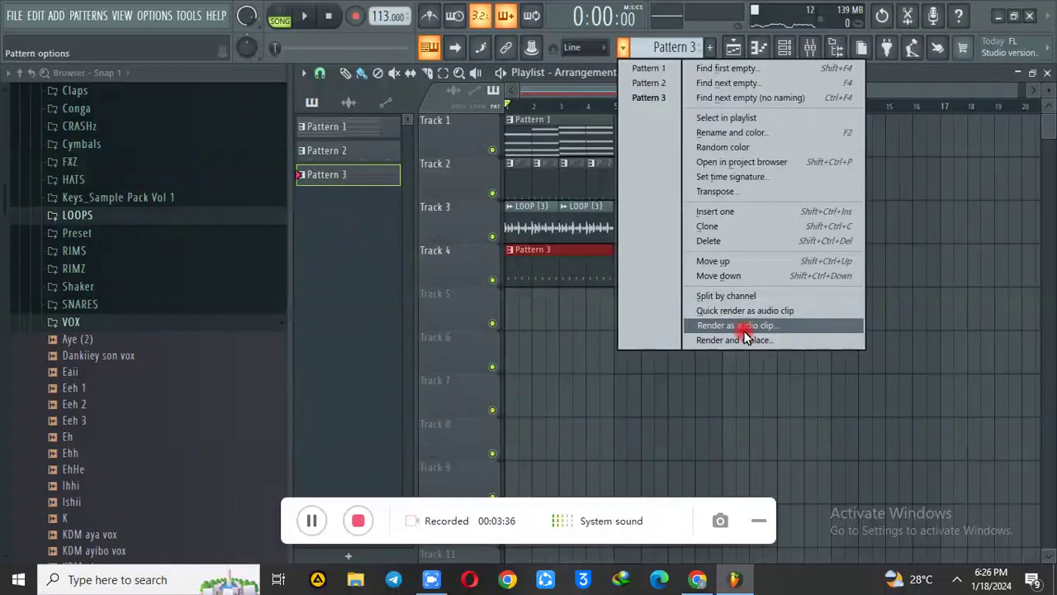
left_click(735, 326)
left_click(666, 55)
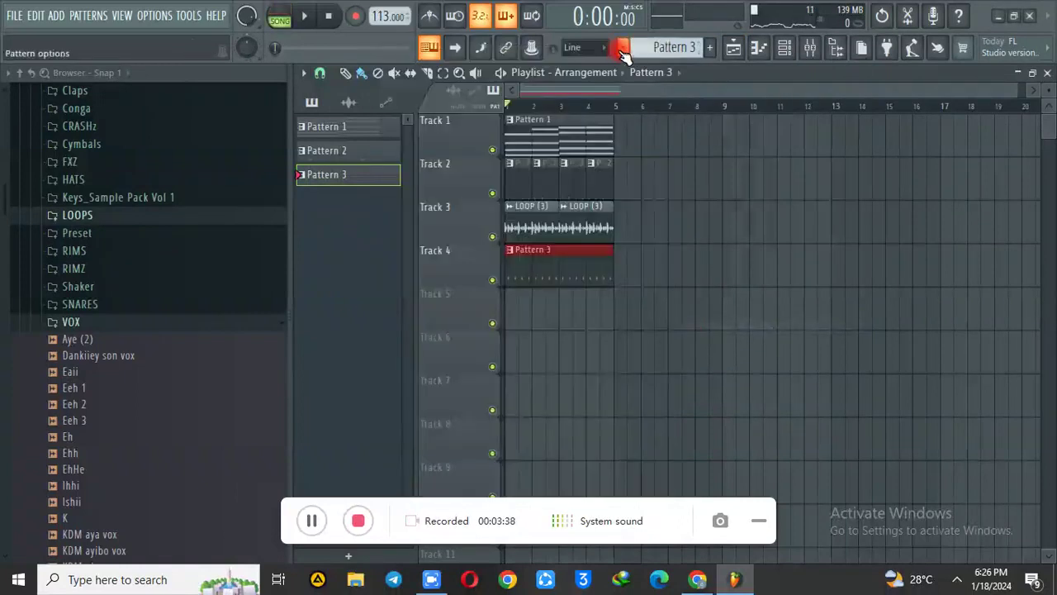
- Render Pattern 3 to a WAV audio clip that replaces it in the playlist, and play the song
left_click(622, 47)
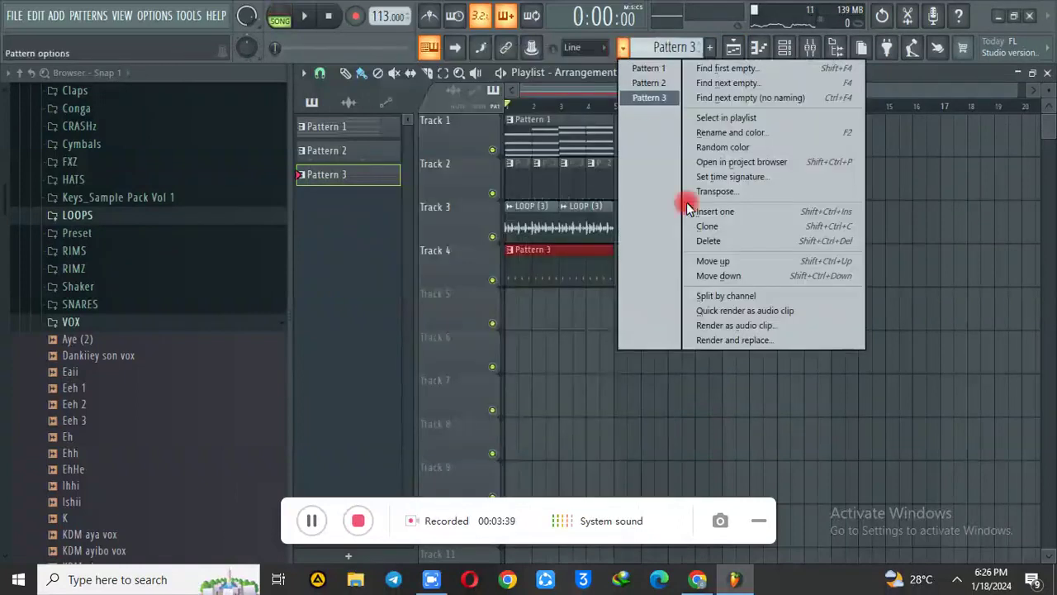
left_click(768, 341)
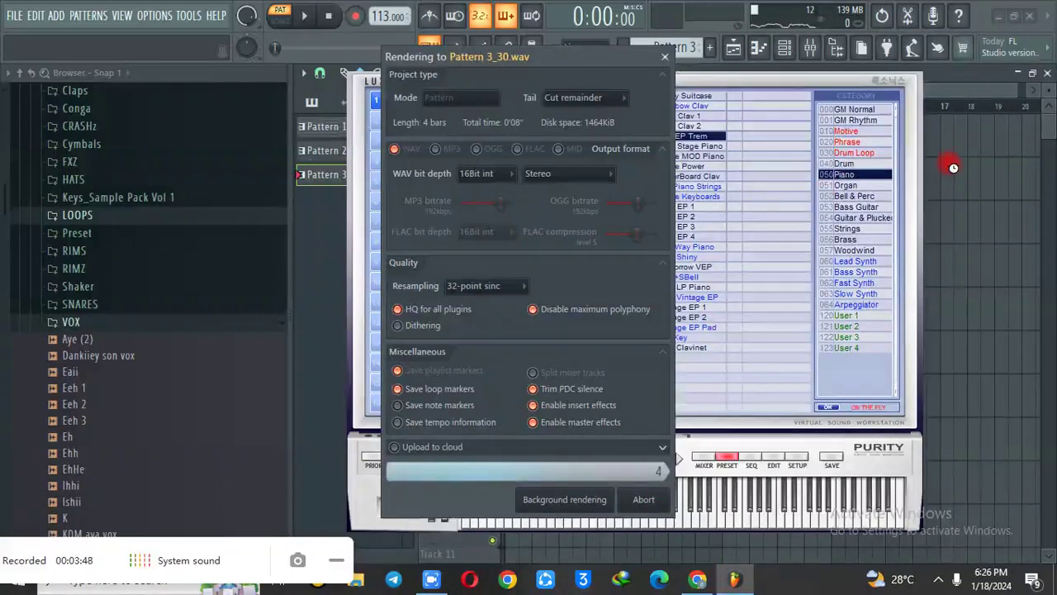
key("space")
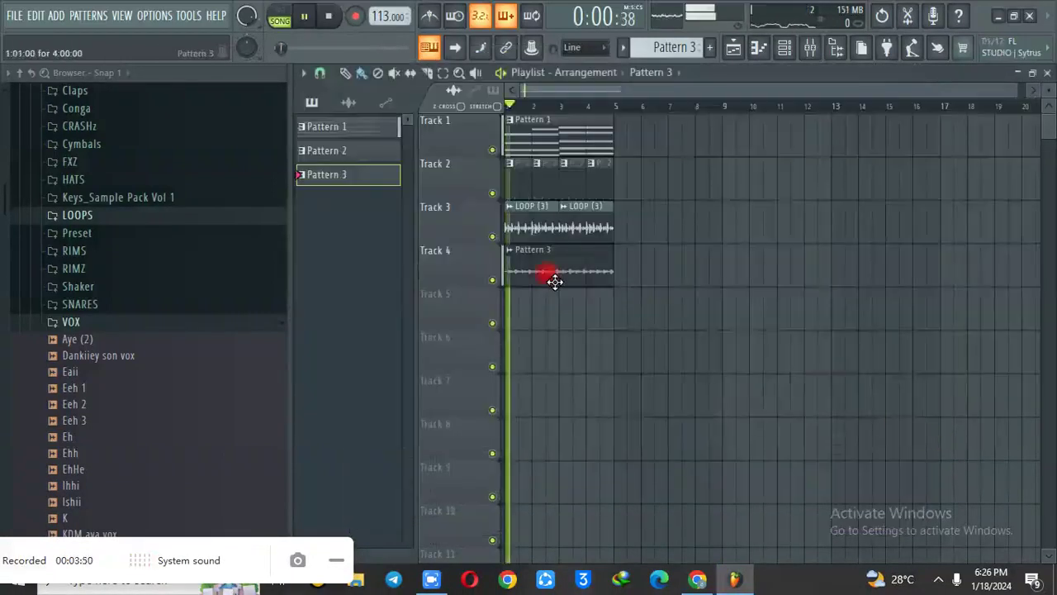
- Solo Track 4 during playback, then open and close the rendered Pattern 3 clip's sample settings
right_click(492, 281)
key("space")
key("space")
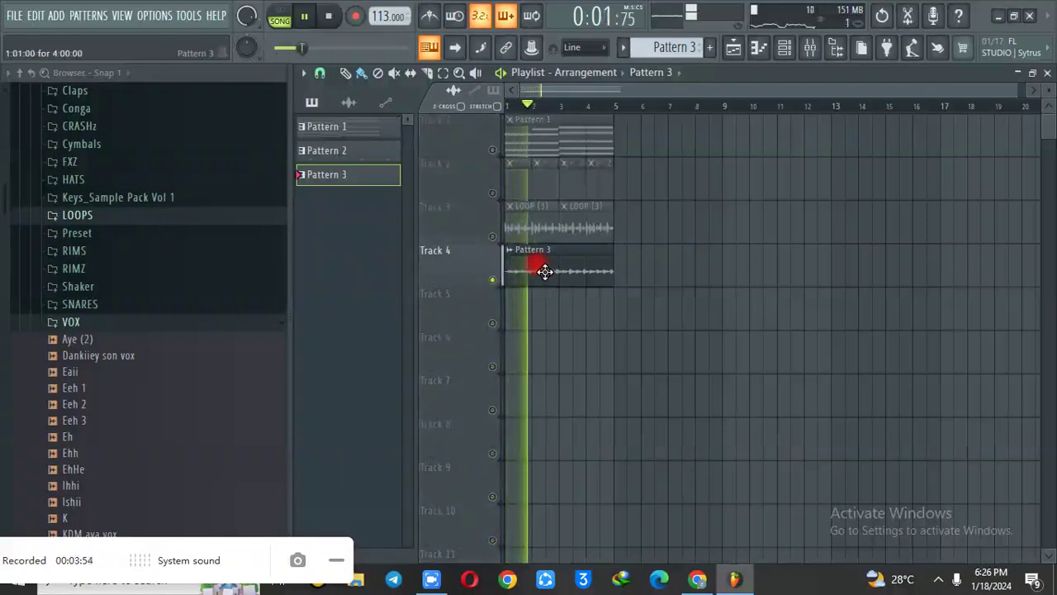
left_click(545, 272)
double_click(545, 271)
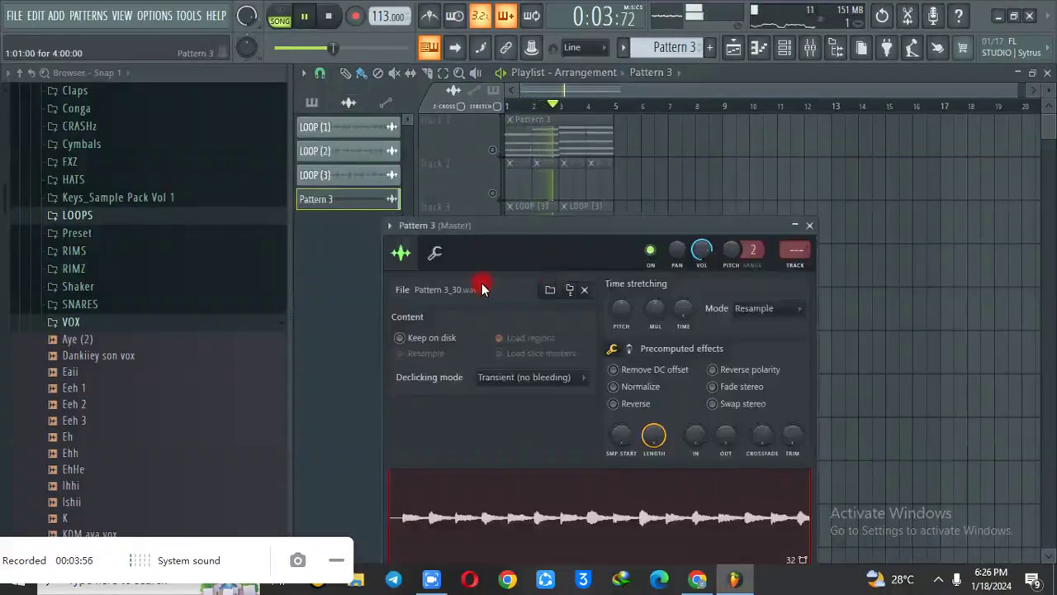
key("Escape")
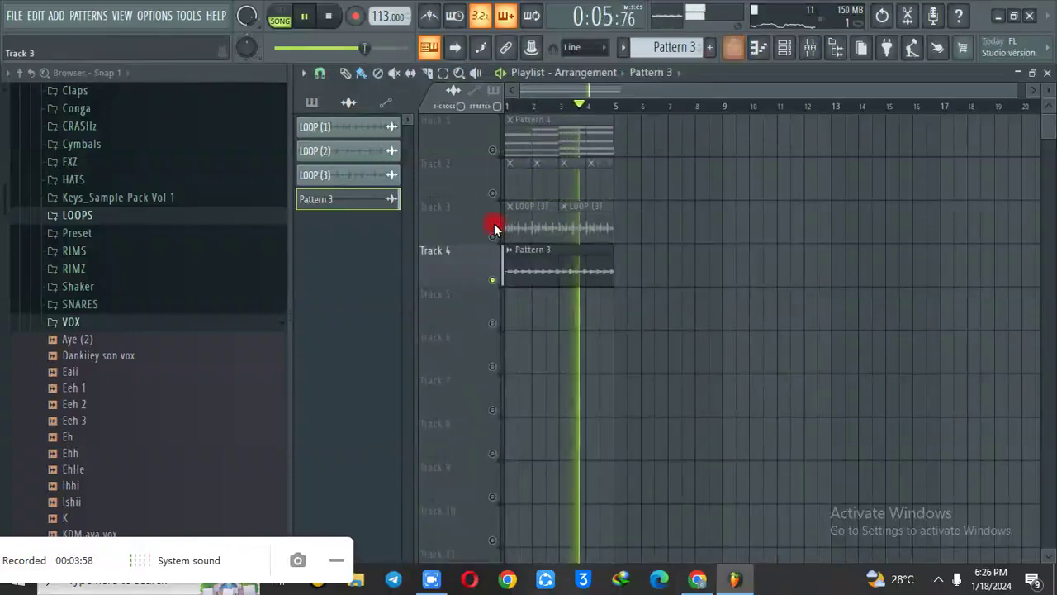
- Unmute Track 3 and all the audio clip channels, and play them together with Track 4 in the playlist
left_click(492, 237)
key("space")
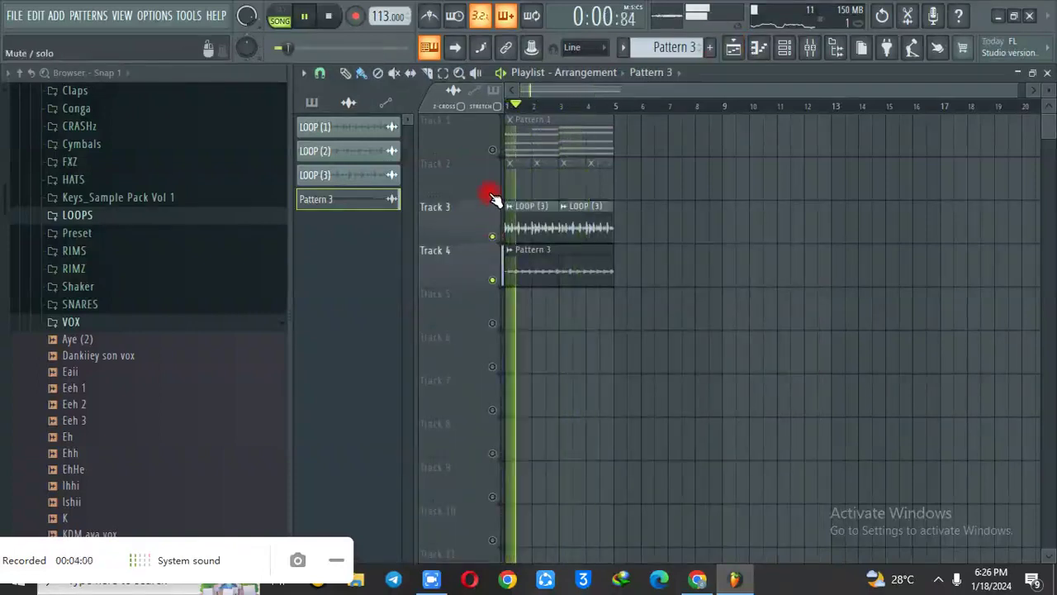
left_click(786, 50)
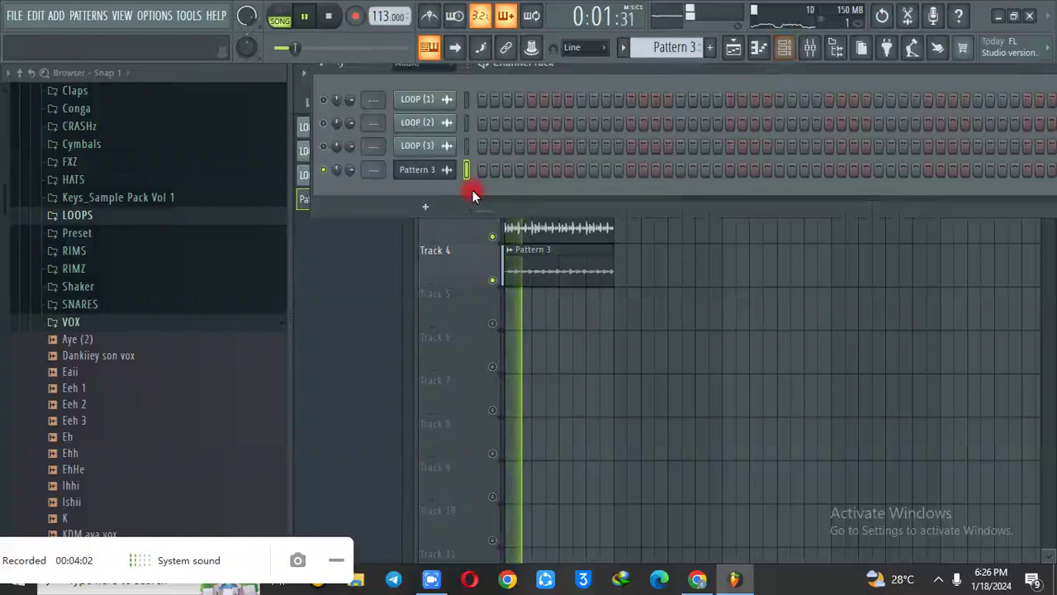
right_click(329, 101)
left_click(348, 109)
right_click(324, 100)
left_click(340, 107)
key("space")
key("space")
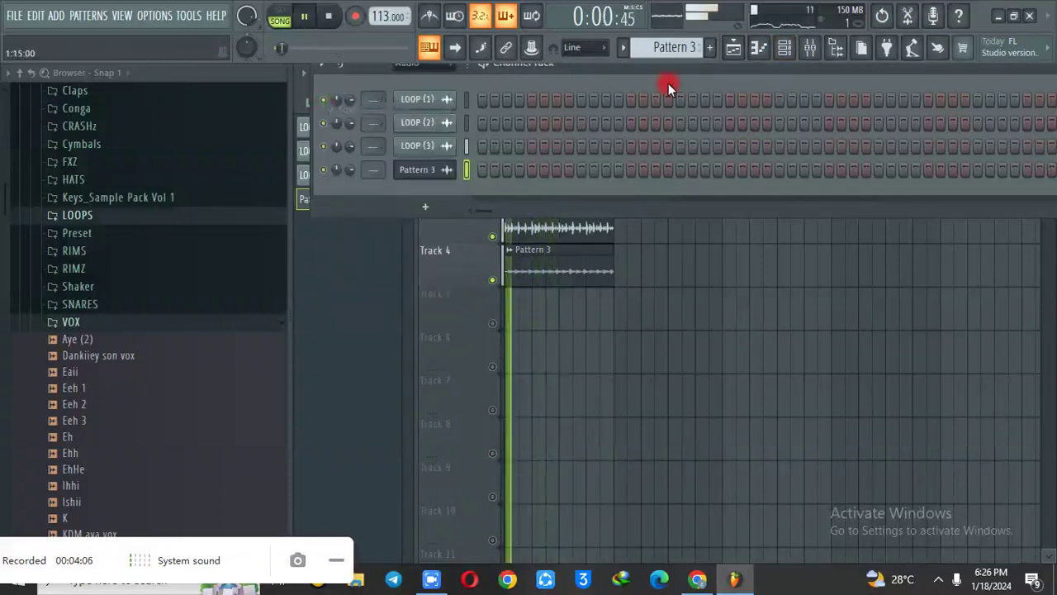
left_click(734, 47)
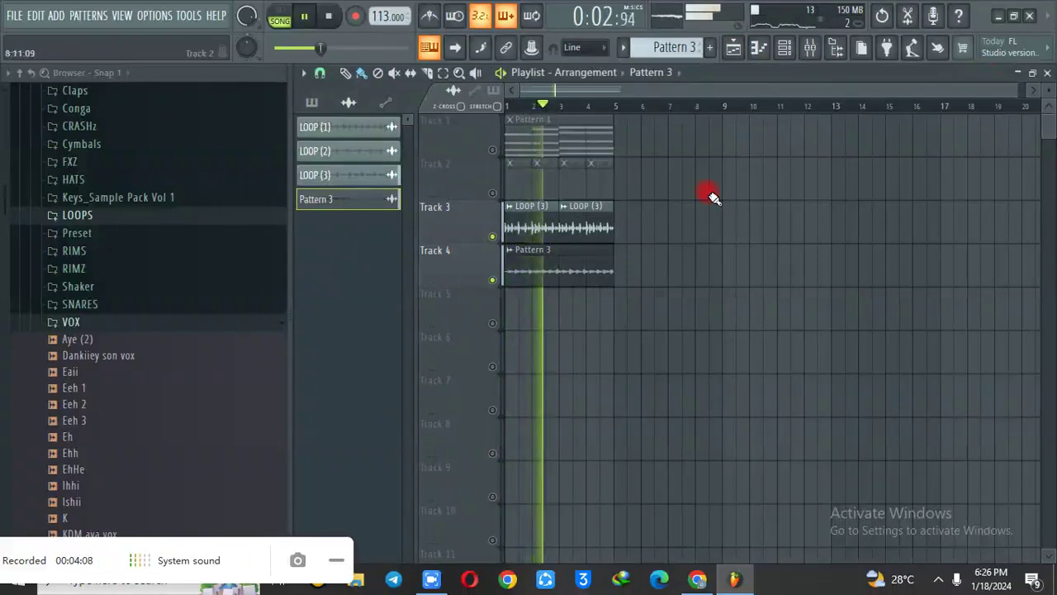
- Move the Pattern 1 and Pattern 2 clips to bar 9, and duplicate the Track 3 and Track 4 clips to bar 5
left_click_drag(661, 125, 765, 186)
left_click_drag(685, 205, 489, 279)
key("ctrl+b")
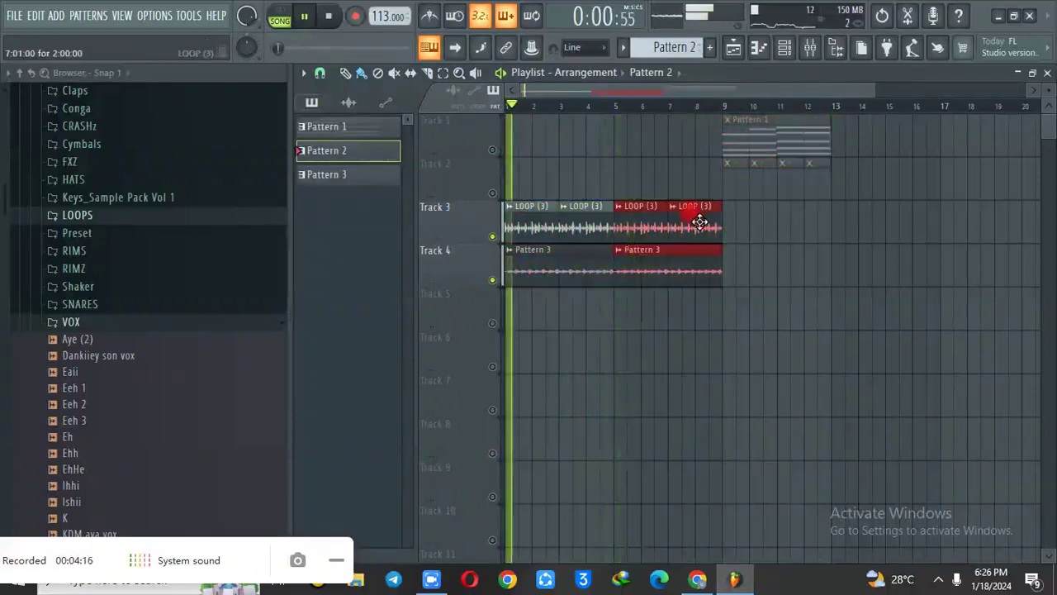
- Duplicate the Track 3 and Track 4 clips to bar 9, and duplicate the bars 9 to 12 clips on all four tracks to bar 13
left_click_drag(746, 215, 649, 278)
key("ctrl+b")
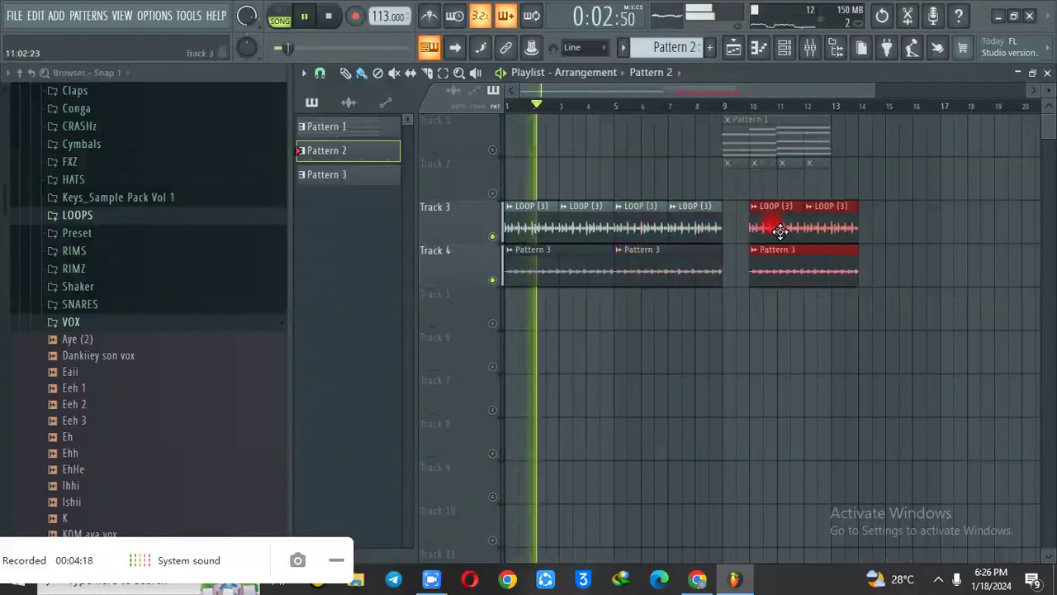
left_click_drag(729, 326, 841, 116)
key("ctrl+b")
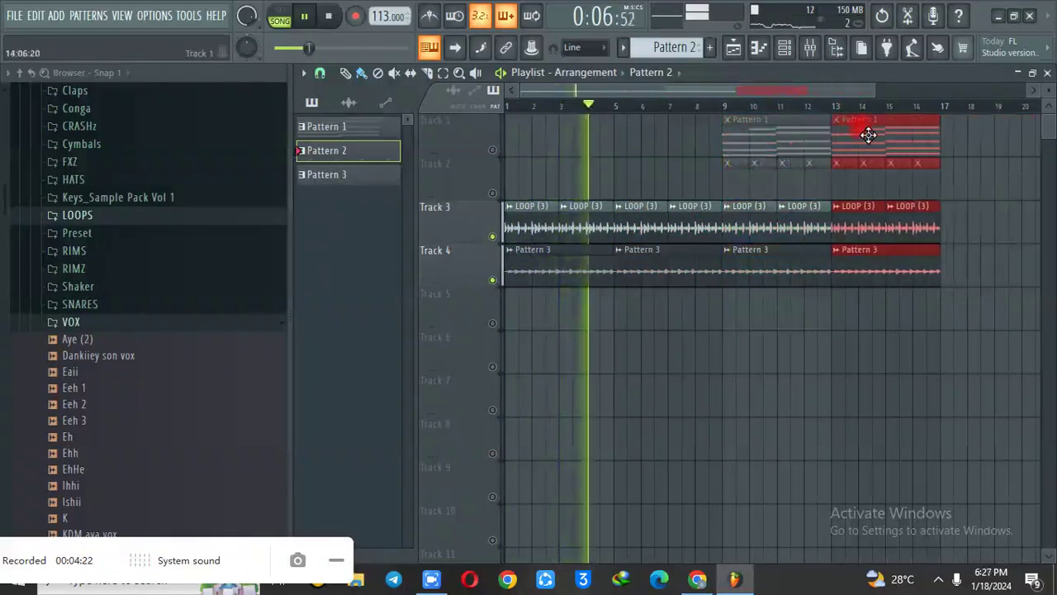
- Unmute Tracks 1, 2, 5 and 6 in the playlist
left_click(493, 151)
left_click(493, 193)
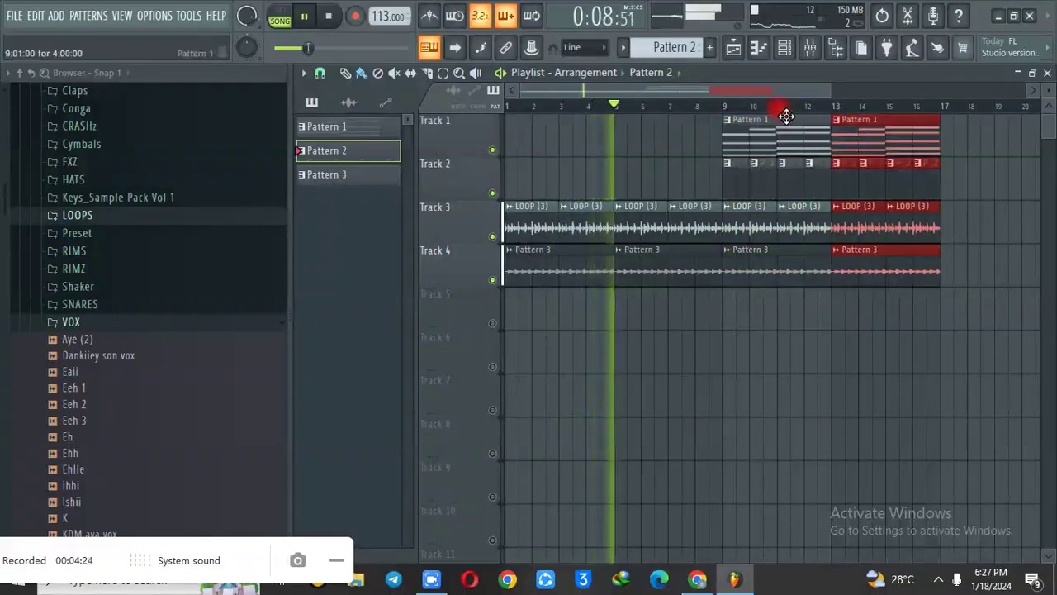
left_click_drag(830, 92, 888, 92)
left_click(495, 321)
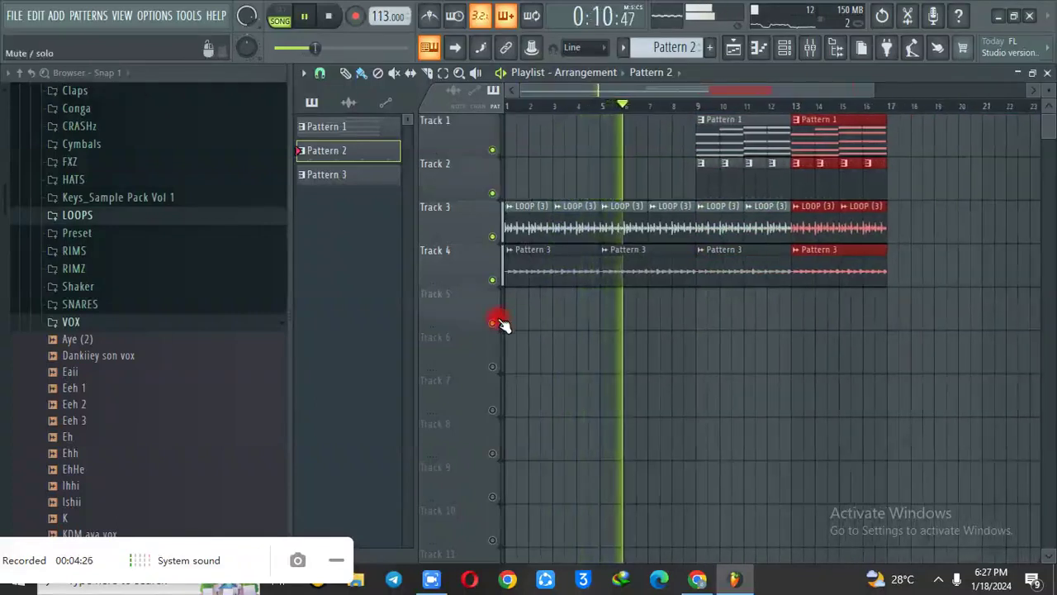
- Bring the roll audio file from the desktop into the playlist and place it on Track 5 at bar 8
left_click(998, 15)
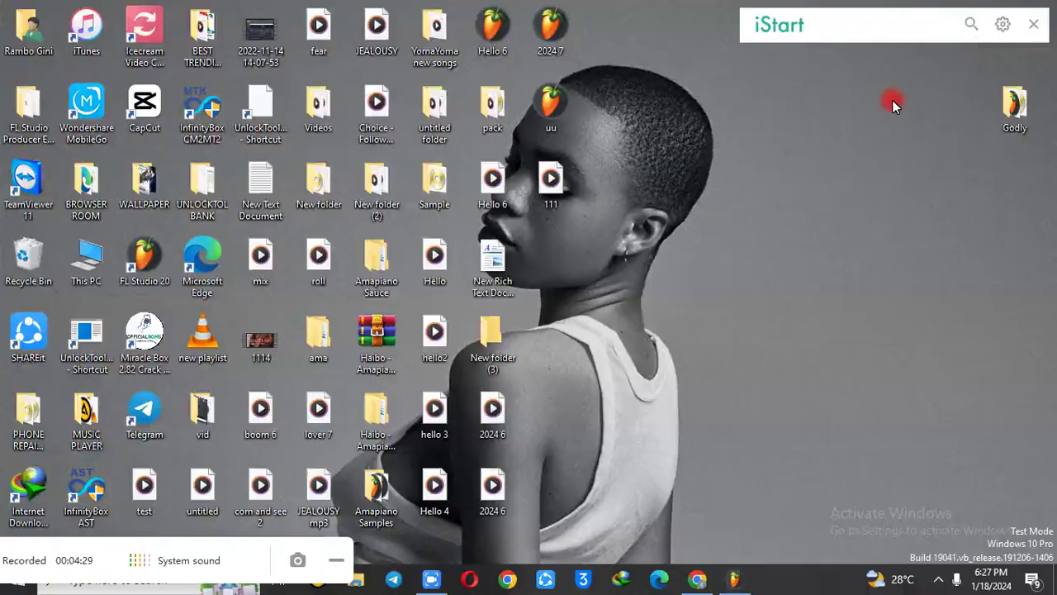
left_click(482, 420)
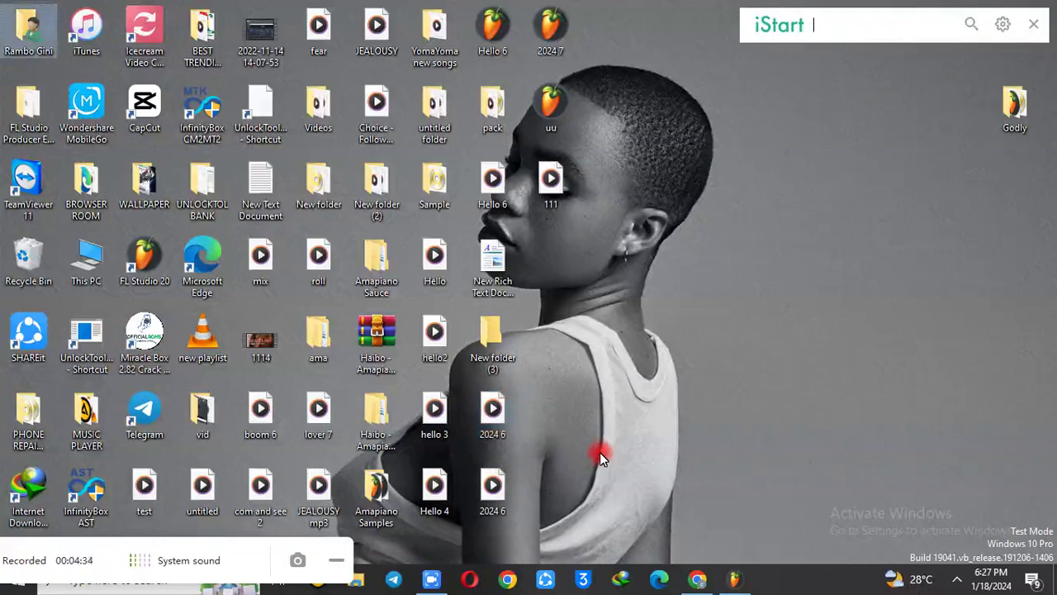
key("r")
key("r")
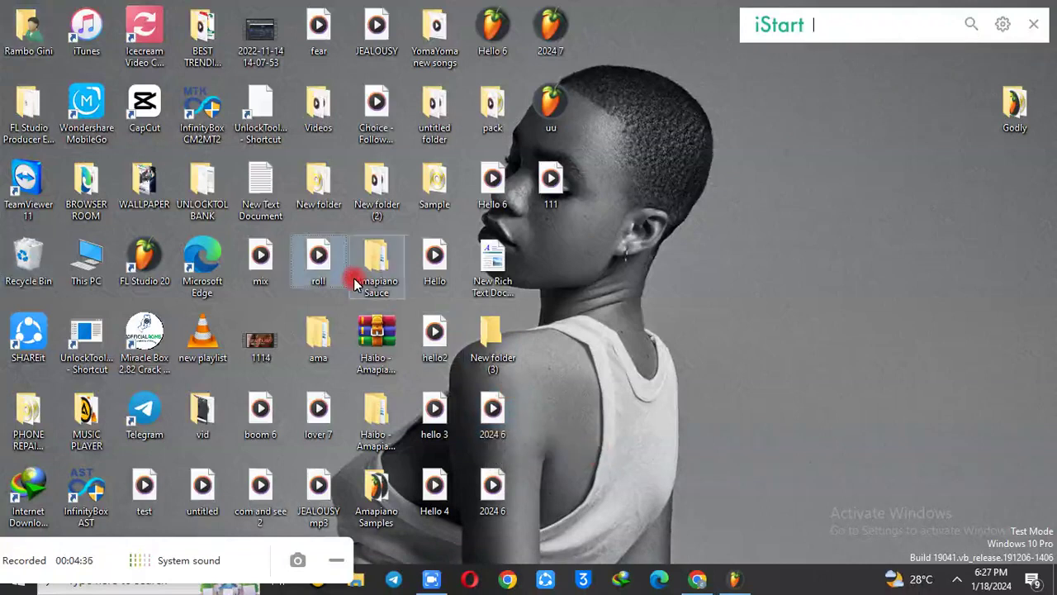
left_click_drag(318, 257, 895, 446)
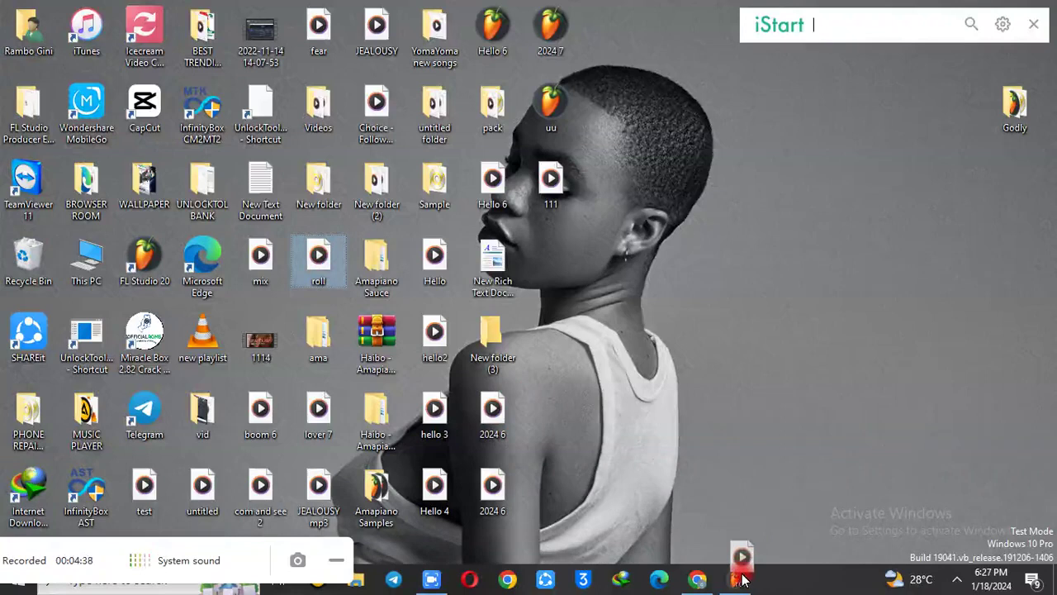
left_click_drag(741, 578, 670, 286)
left_click_drag(659, 324, 660, 323)
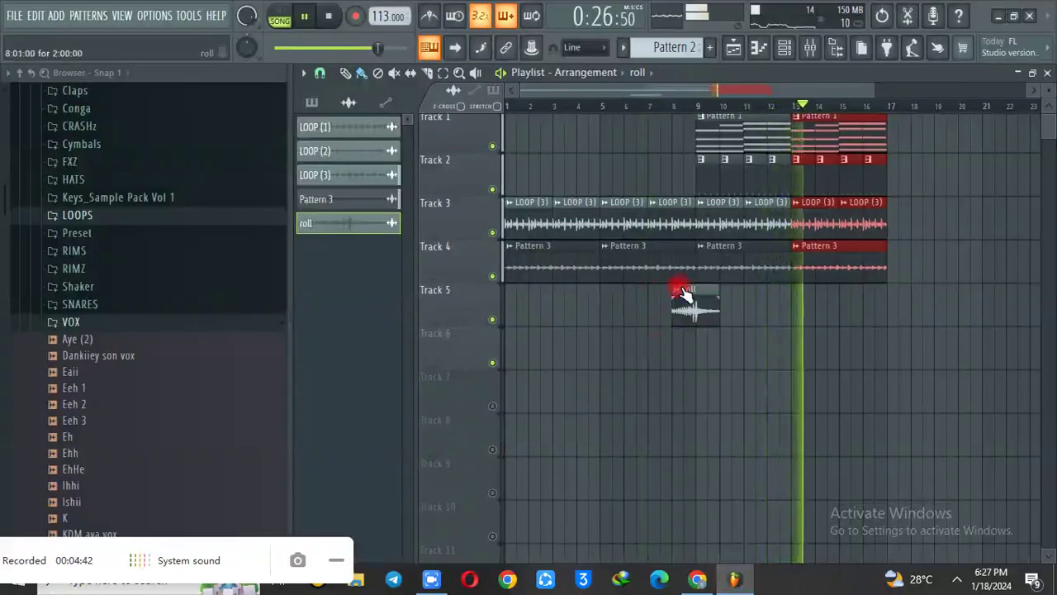
- Select Pattern 1, open its Purity channel and route it to a free mixer track
left_click(701, 132)
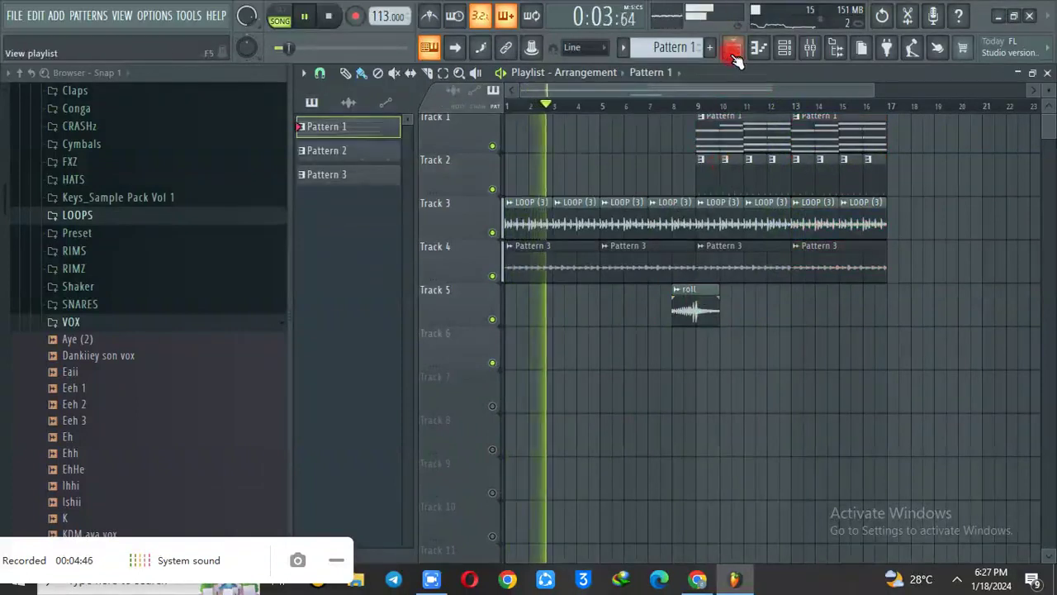
left_click(789, 47)
left_click(411, 198)
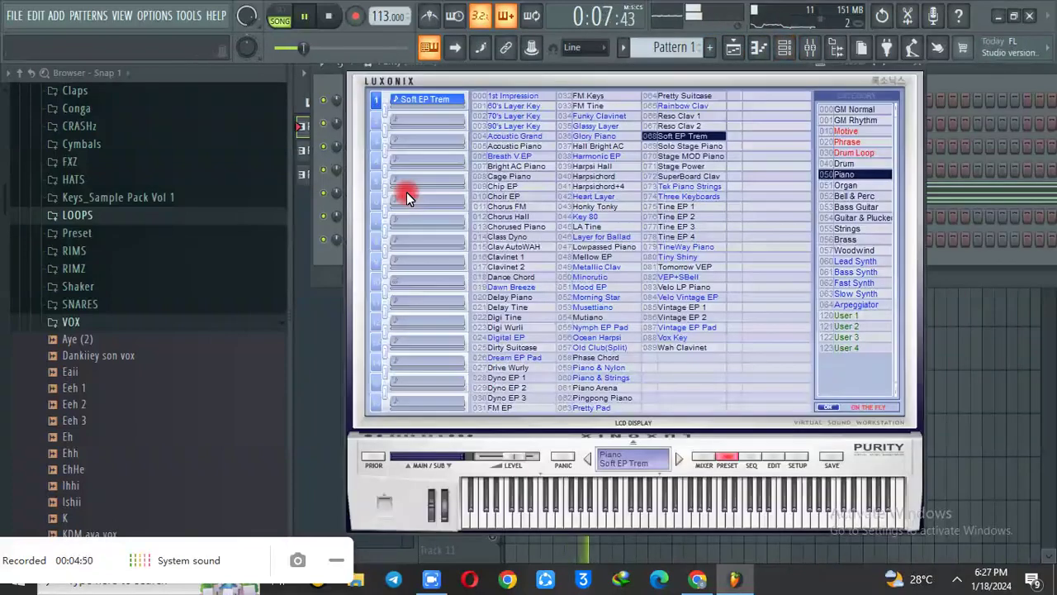
left_click(354, 71)
left_click(545, 115)
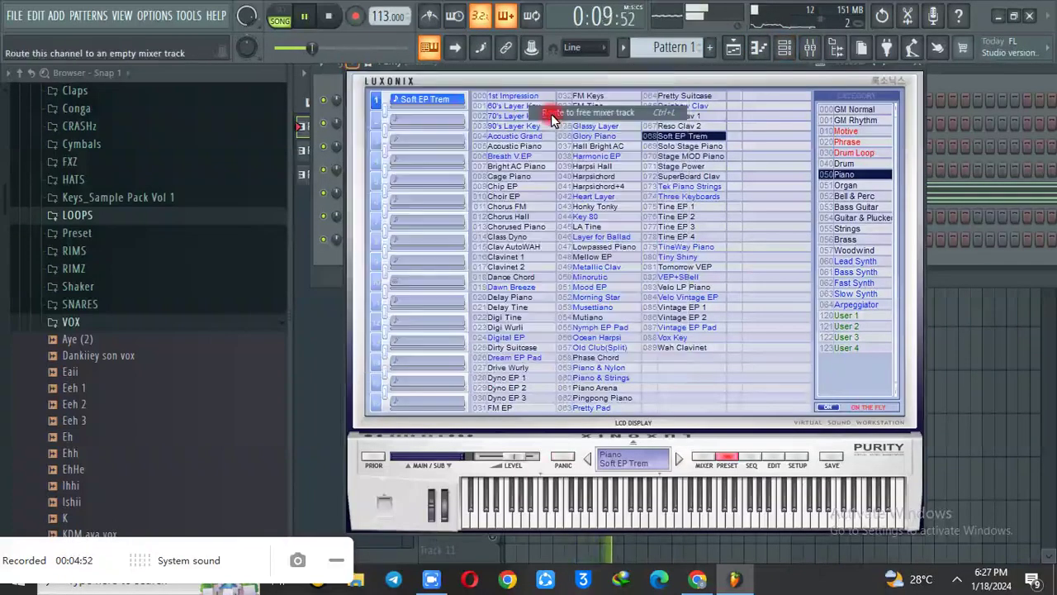
- Load Fruity Chorus into slot 2 of the Purity mixer track, step through its presets and close the effect window
left_click(953, 145)
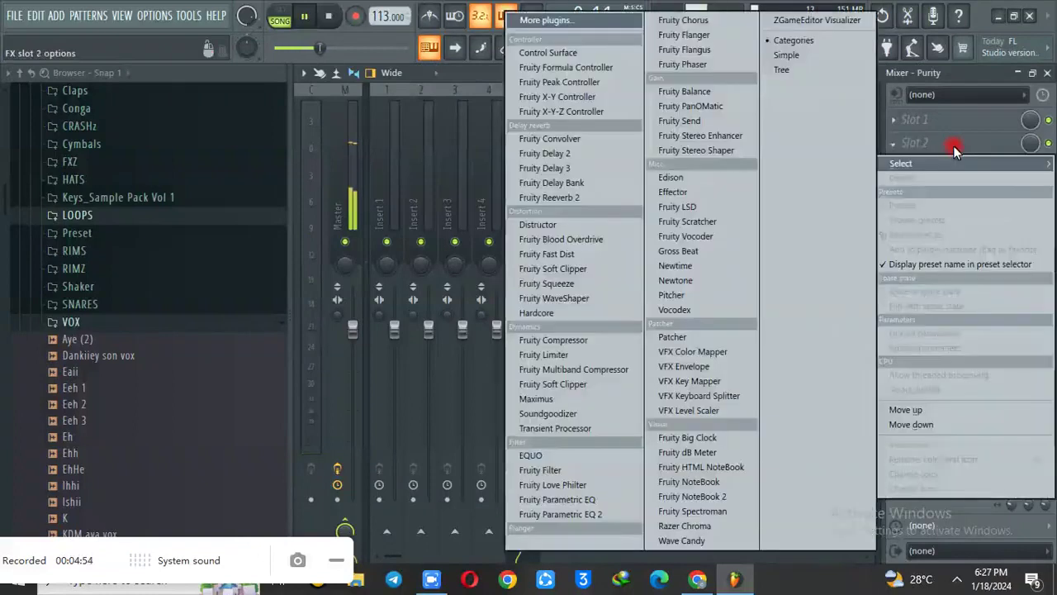
left_click(738, 26)
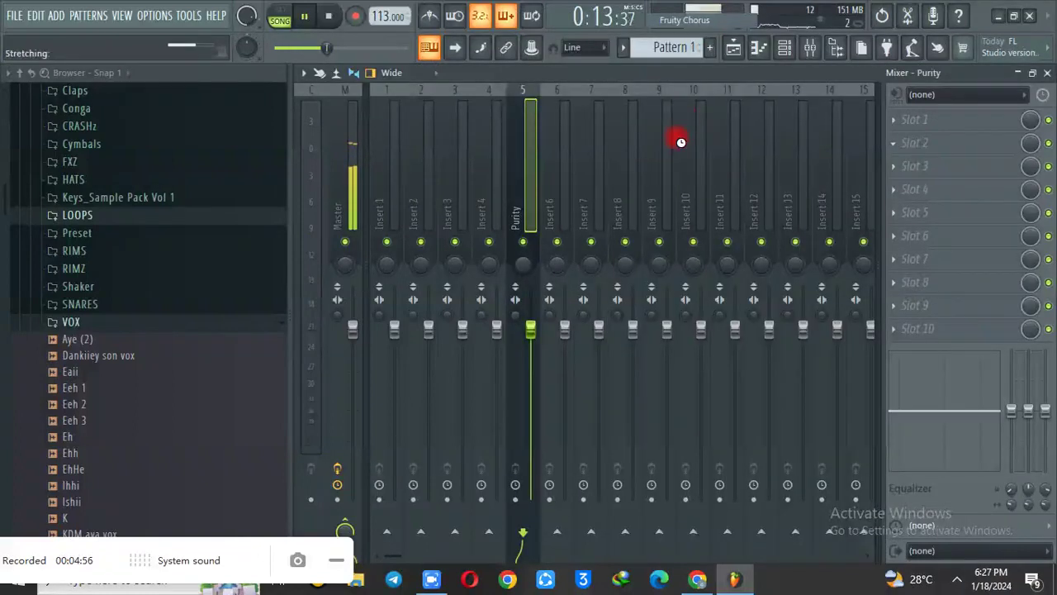
left_click(751, 247)
left_click(752, 246)
left_click(752, 246)
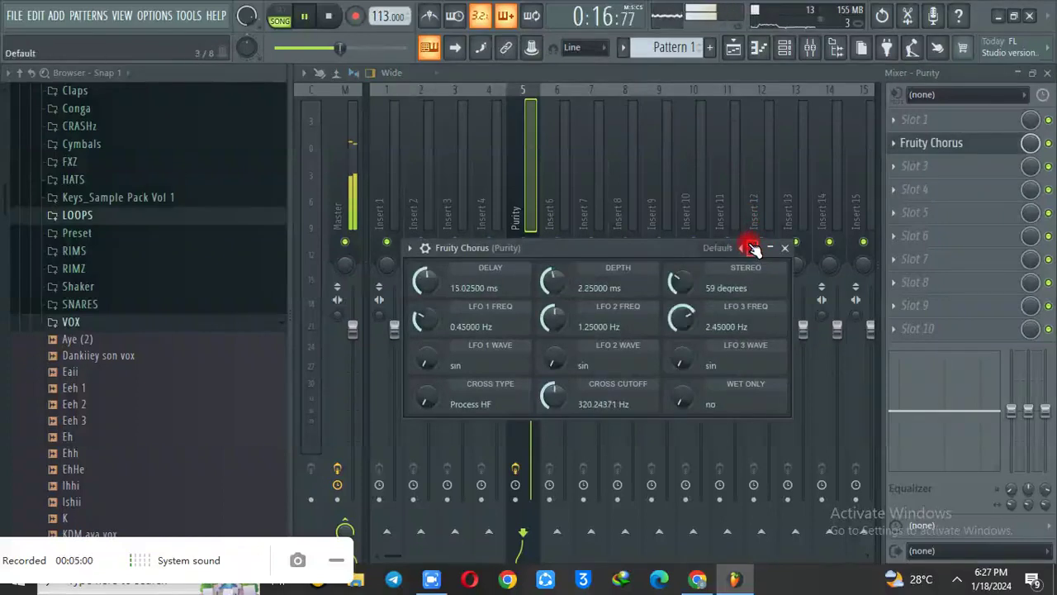
left_click(789, 248)
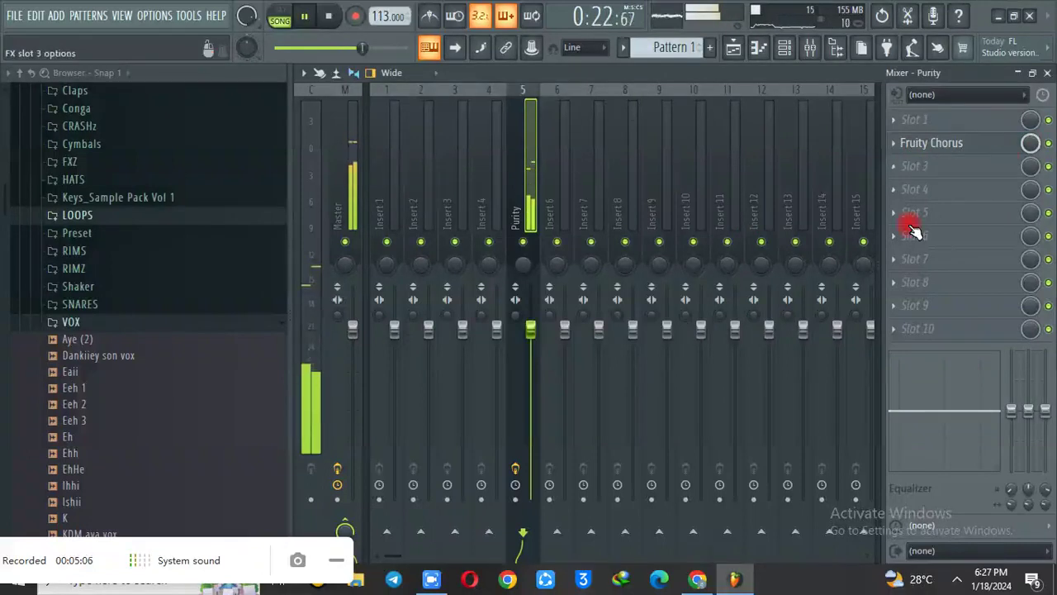
- Lower the Purity mixer track's volume to about 87% (-3.0 dB) and return to the playlist
left_click_drag(530, 329, 530, 342)
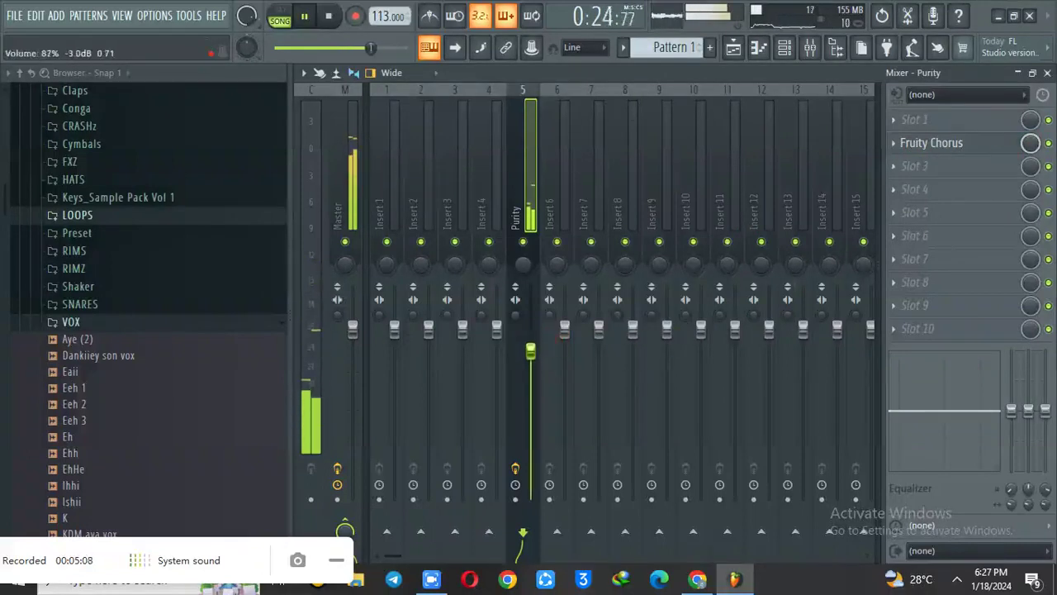
left_click(733, 49)
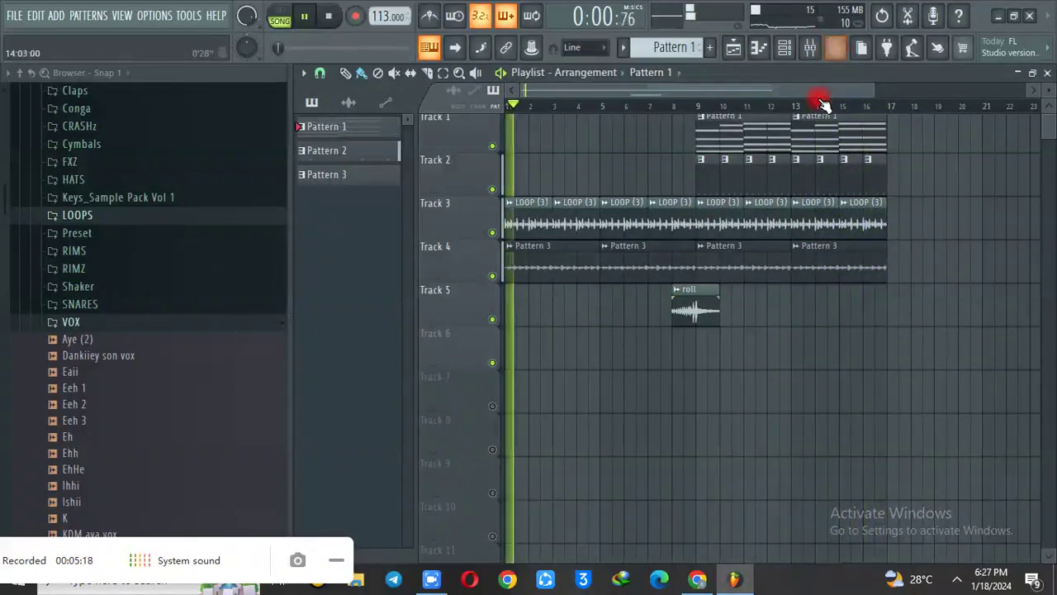
- Stop playback, preview samples in the RIMS folder and load KDM Rim (8) into a new channel
left_click(81, 324)
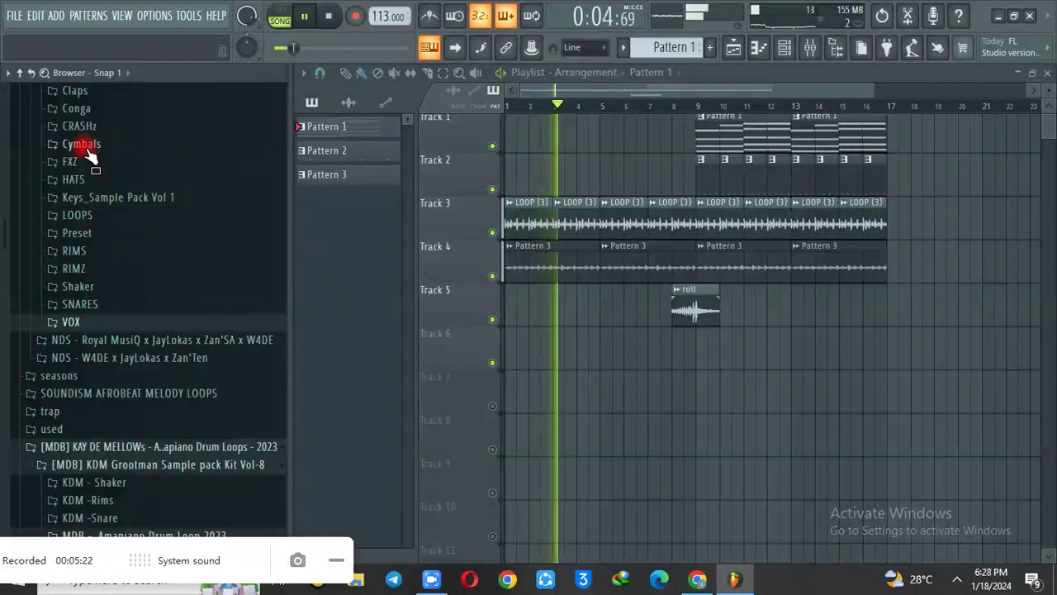
scroll(6, 95, "up", 5)
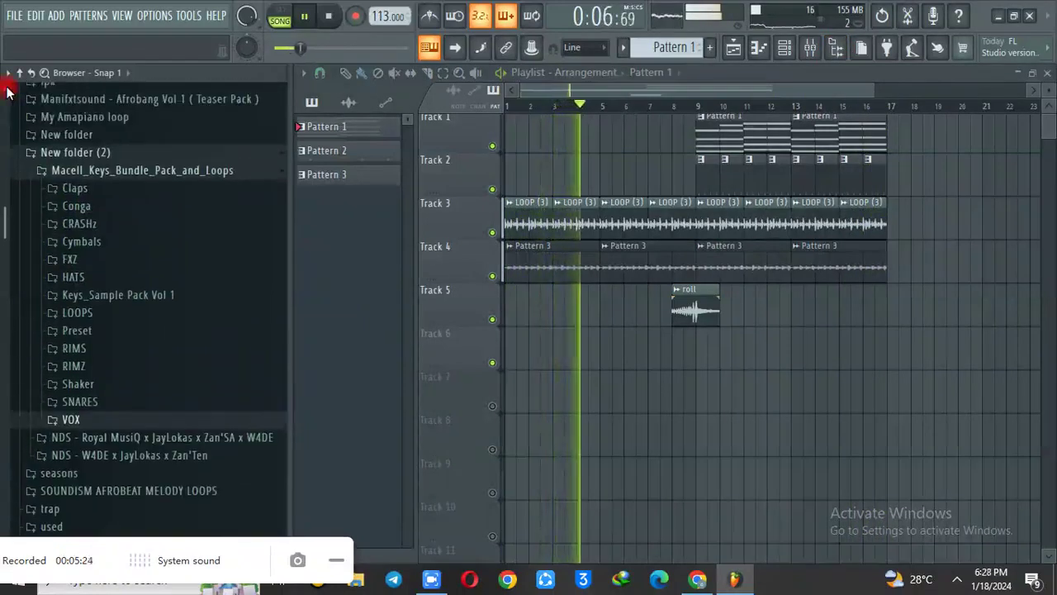
left_click(66, 348)
left_click(83, 398)
key("space")
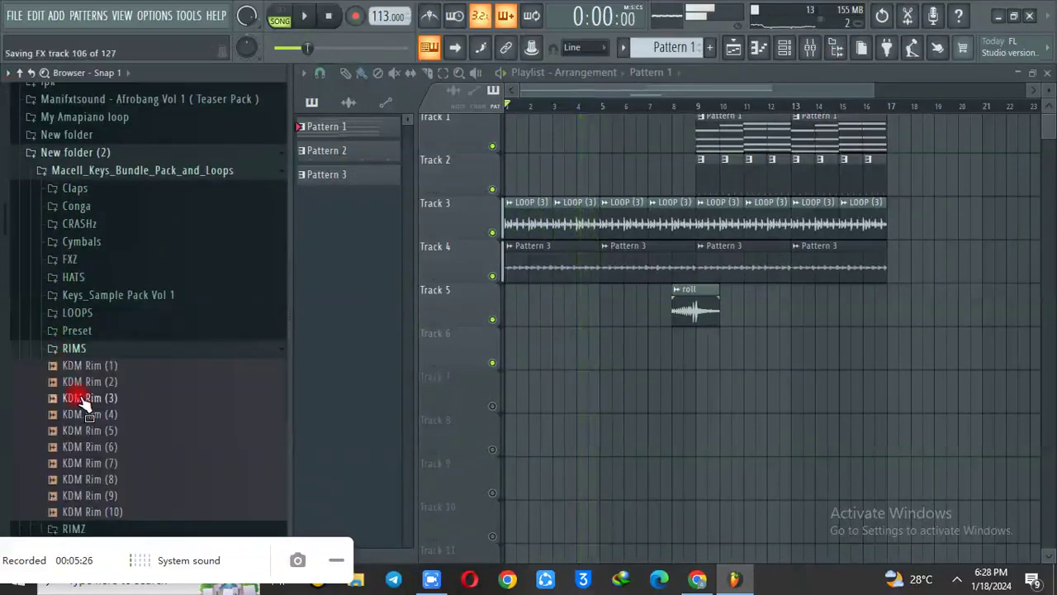
left_click(92, 477)
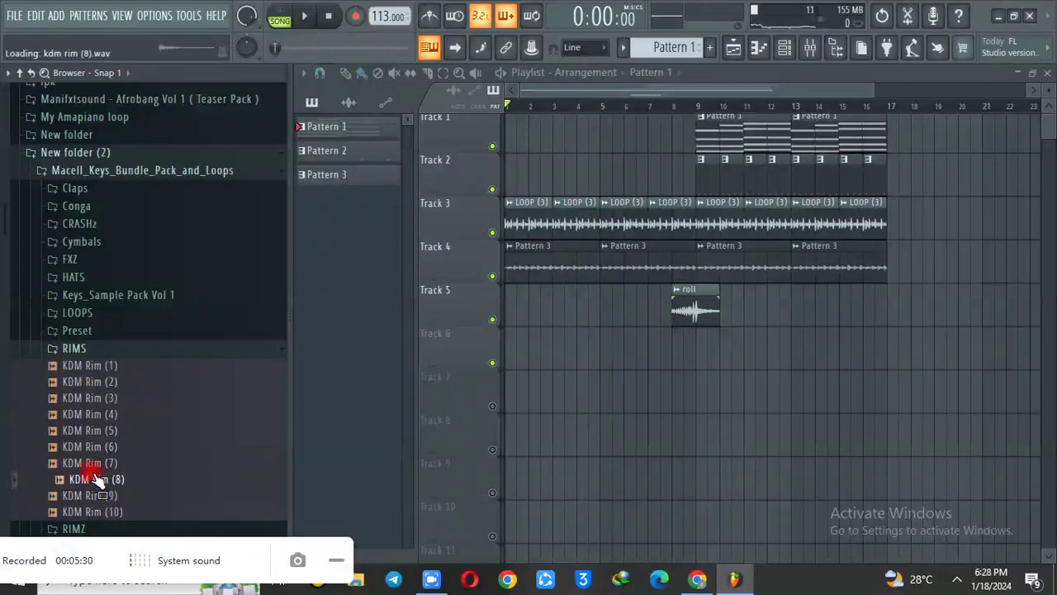
right_click(95, 479)
left_click(156, 385)
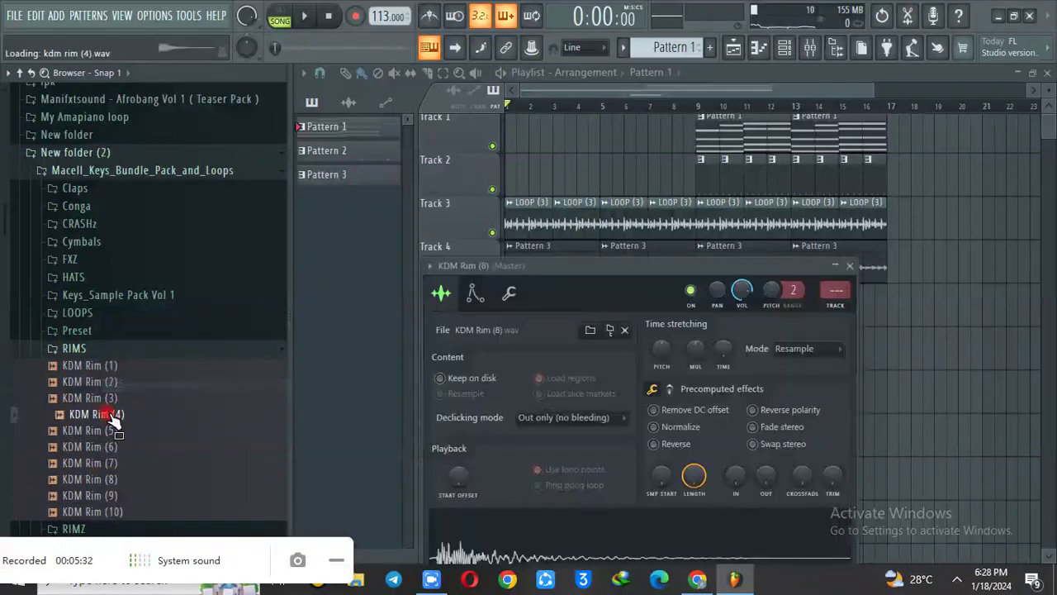
- Create the empty Pattern 4 and place it on Track 6 at bar 9 of the playlist
left_click(710, 47)
left_click(734, 49)
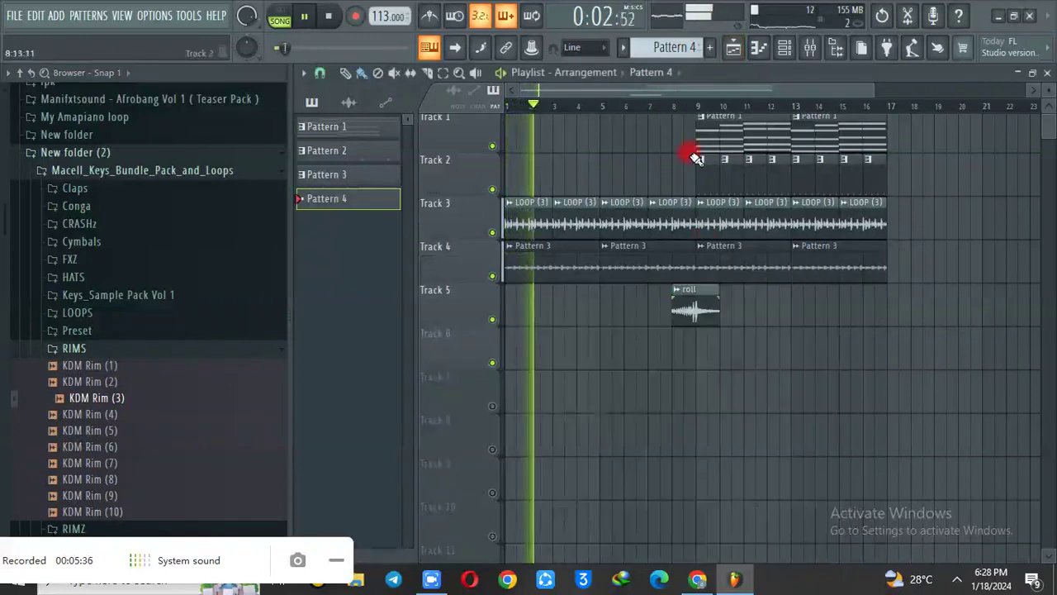
left_click(693, 106)
left_click(706, 345)
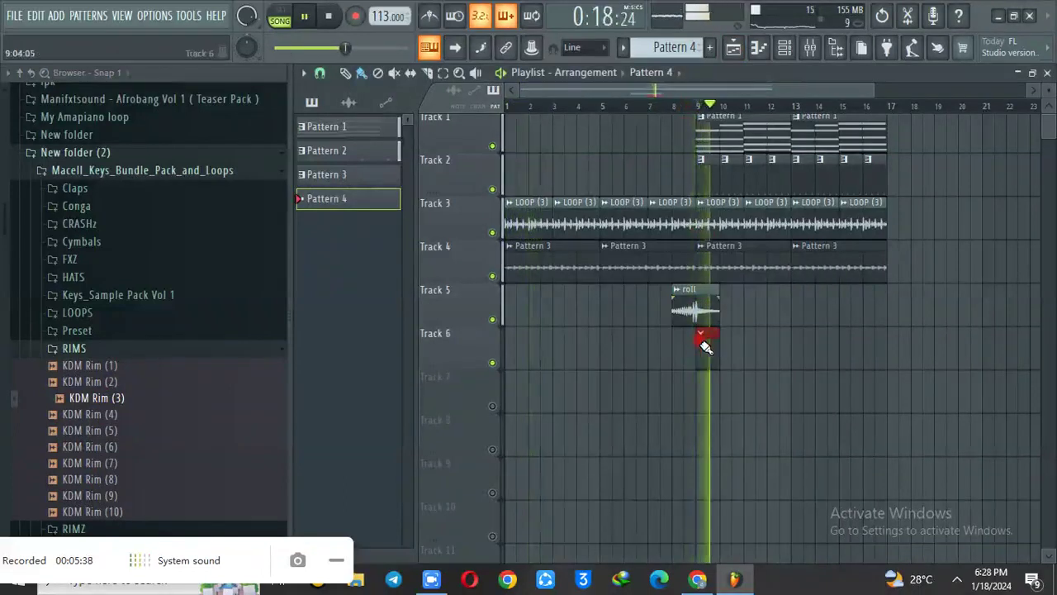
key("space")
- Fill steps 8 to 11 of the KDM Rim (8) channel in Pattern 4 and play them back
left_click(786, 50)
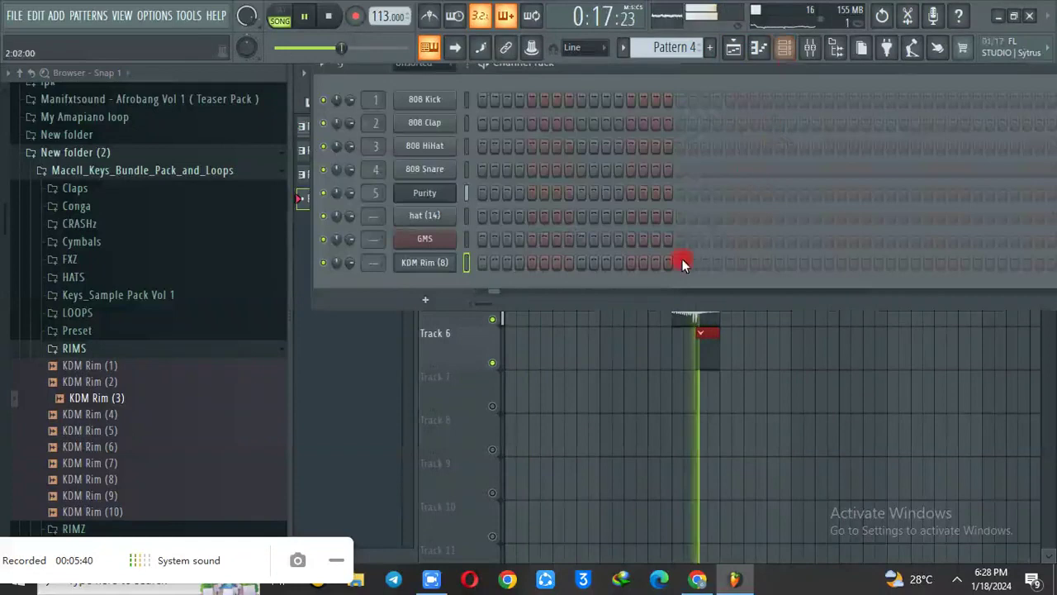
left_click_drag(570, 262, 605, 262)
key("space")
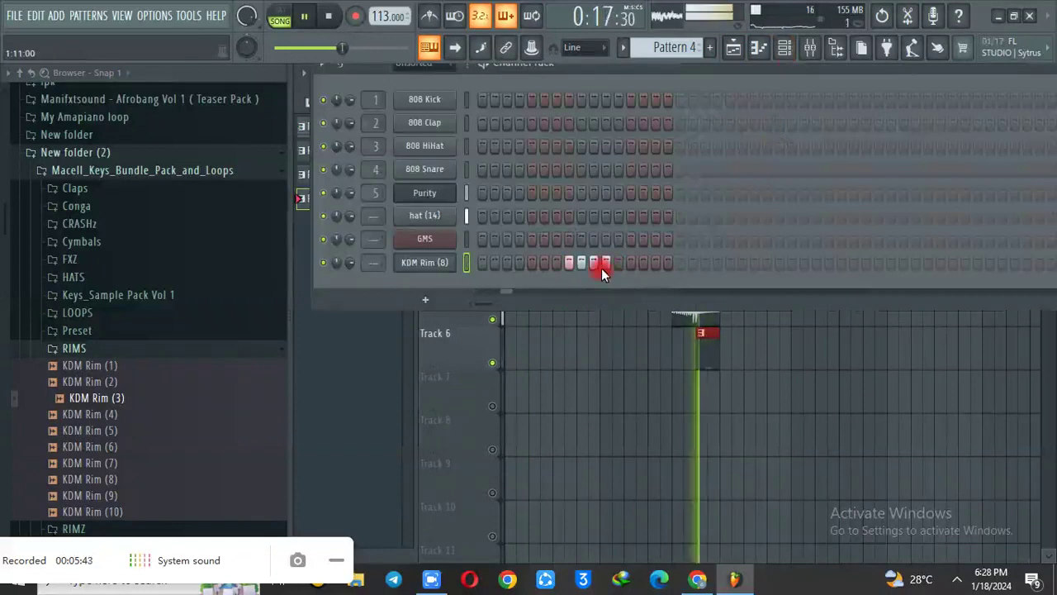
key("space")
- Preview more rim samples and add KDM Rim (4) to the channel rack as a new channel
left_click(116, 464)
left_click(113, 415)
left_click_drag(398, 308, 472, 280)
key("space")
- Try hit positions for the KDM Rim (4) channel during playback, leaving steps 4, 6 and 13 active
left_click(651, 289)
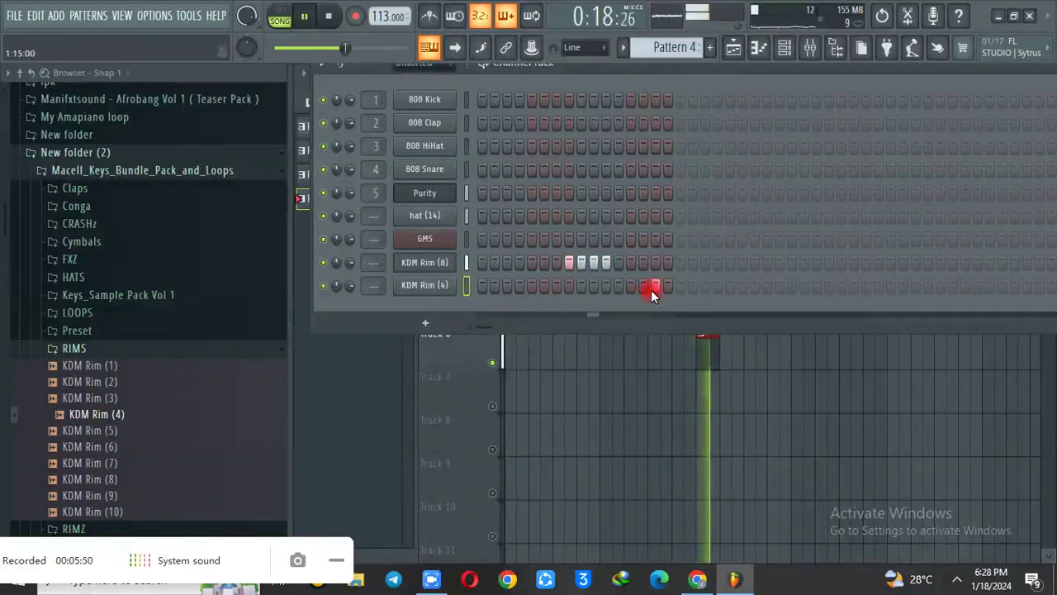
left_click(630, 289)
left_click(644, 286)
left_click(658, 285)
left_click(646, 285)
left_click(520, 285)
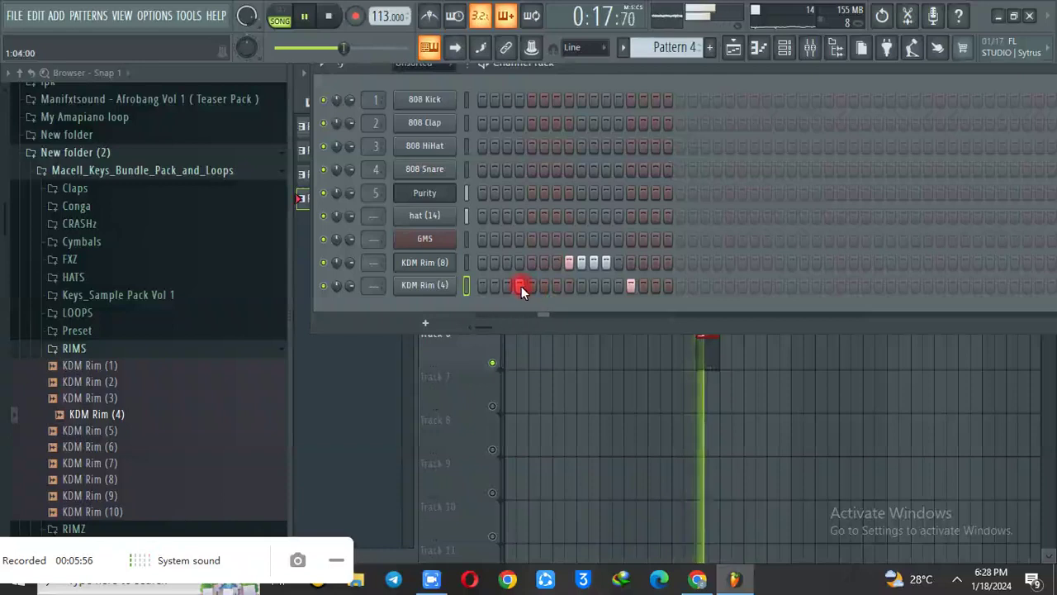
left_click(548, 289)
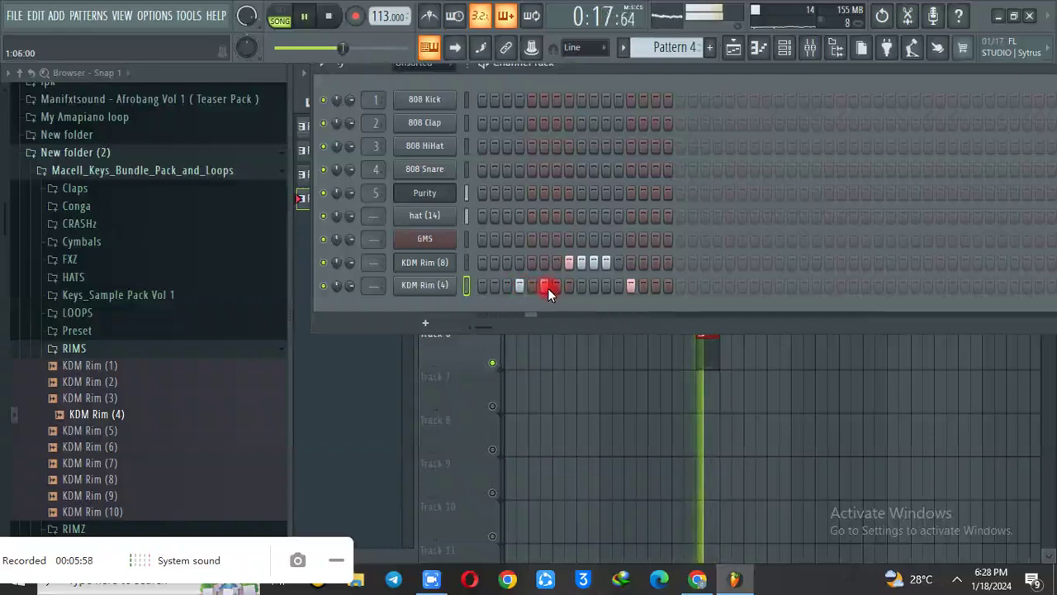
left_click(562, 286)
key("space")
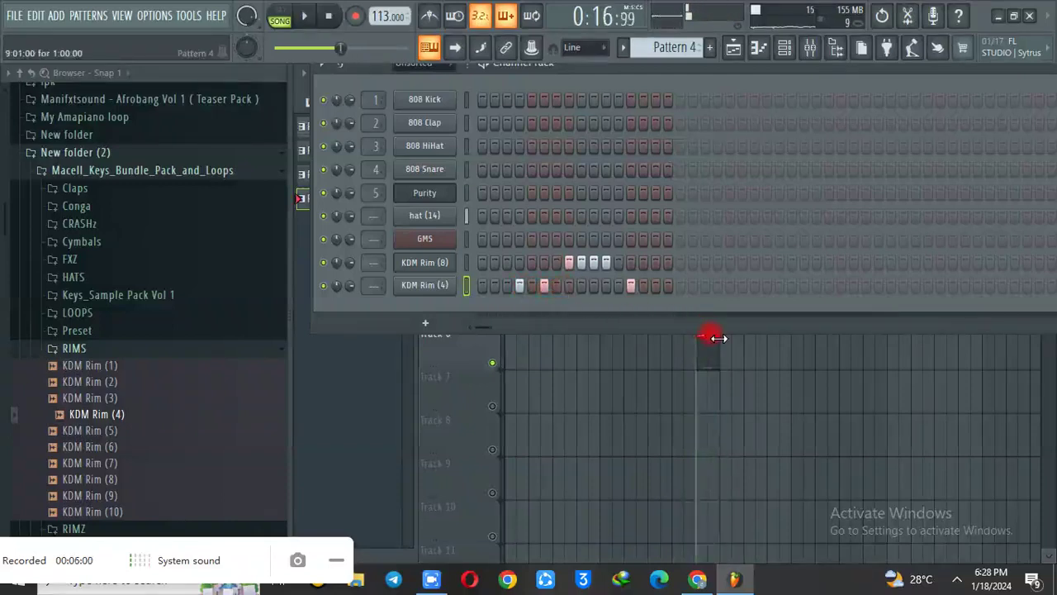
- Preview the kicks in the Manifxtsound - Afrobang Drum One Shots folder and add the Balanced Kick as a new channel
left_click(73, 347)
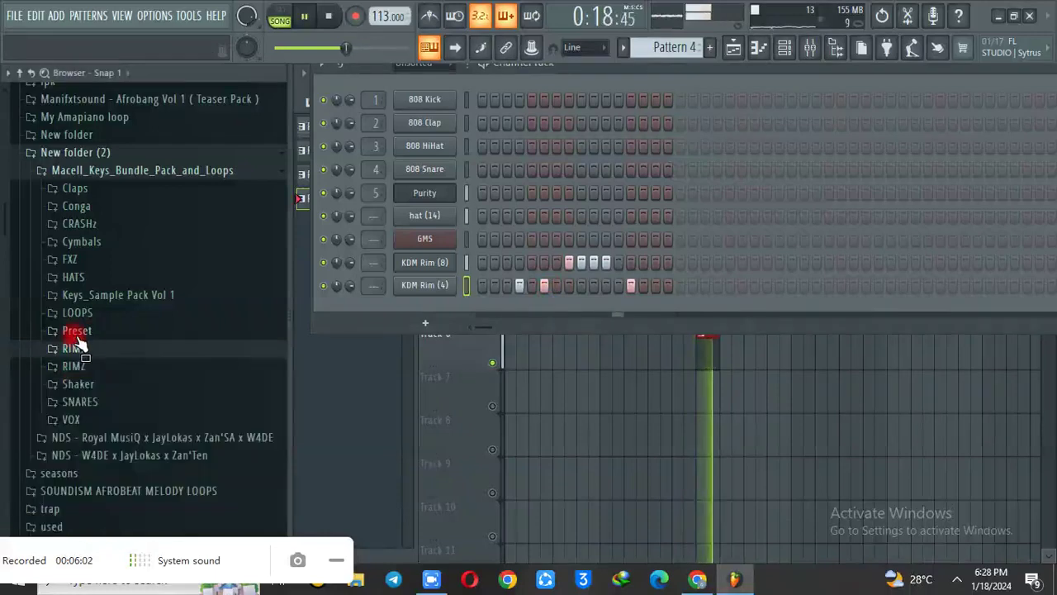
left_click(61, 174)
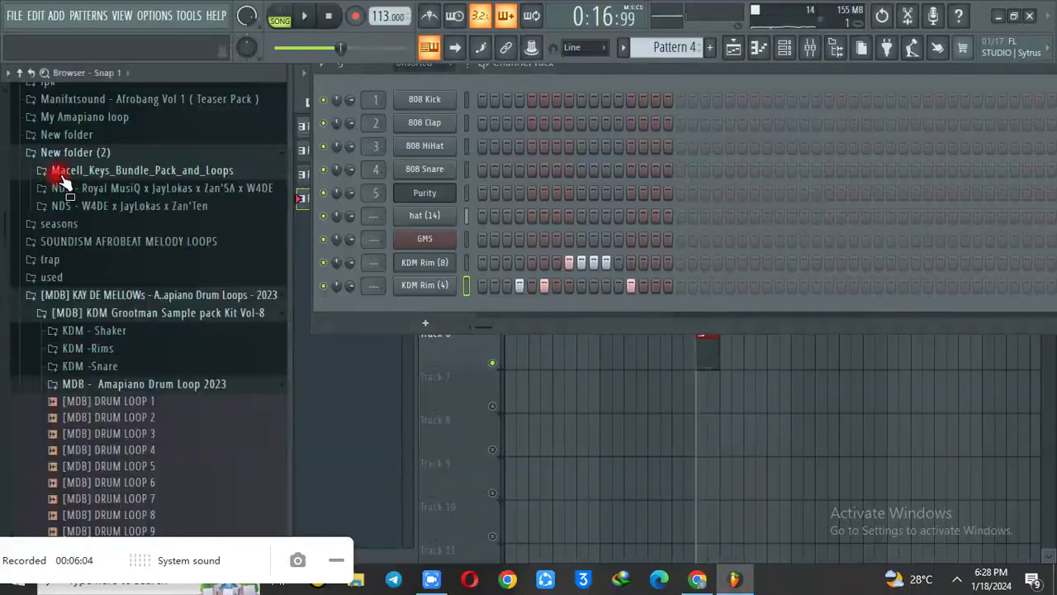
left_click(86, 120)
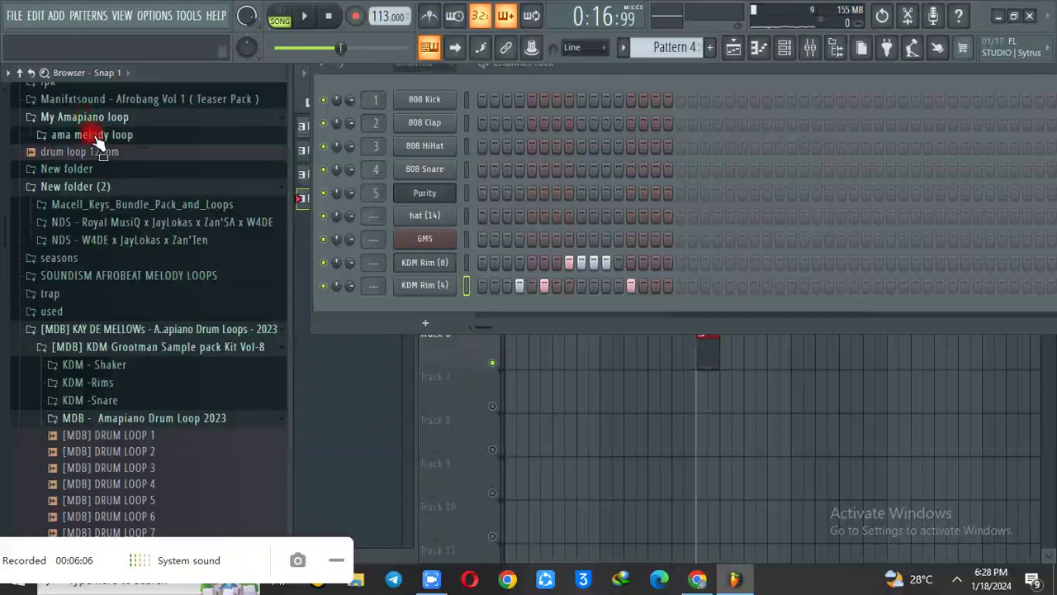
left_click(96, 136)
left_click(96, 136)
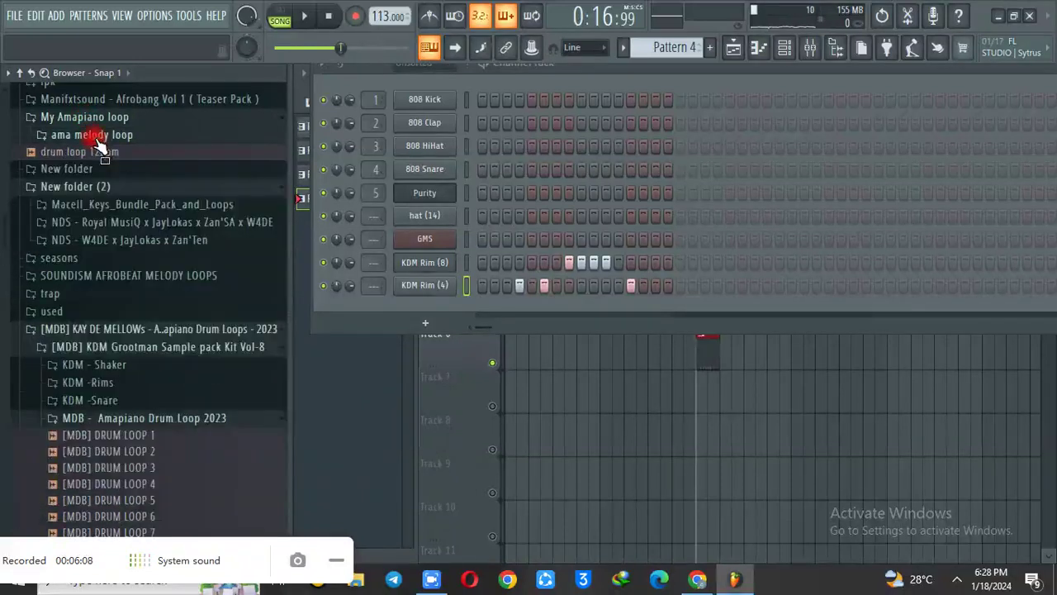
left_click(105, 101)
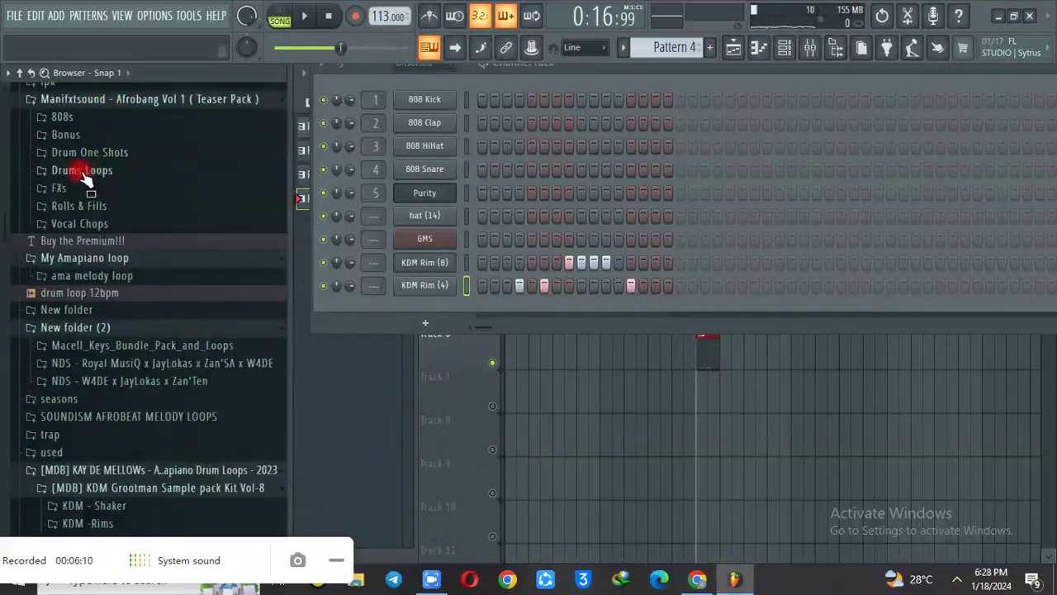
left_click(114, 155)
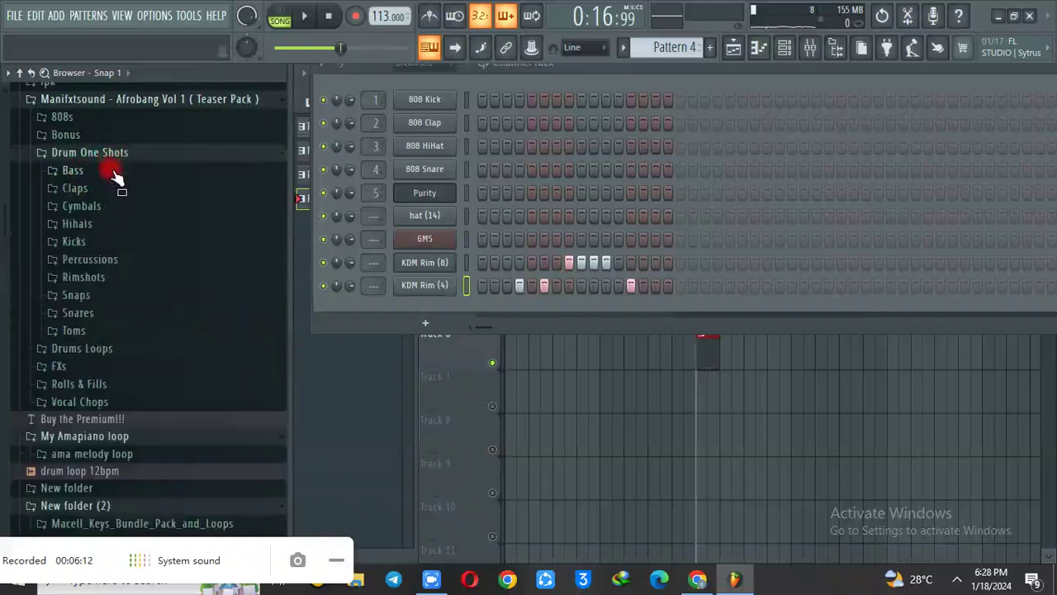
left_click(76, 243)
left_click(80, 292)
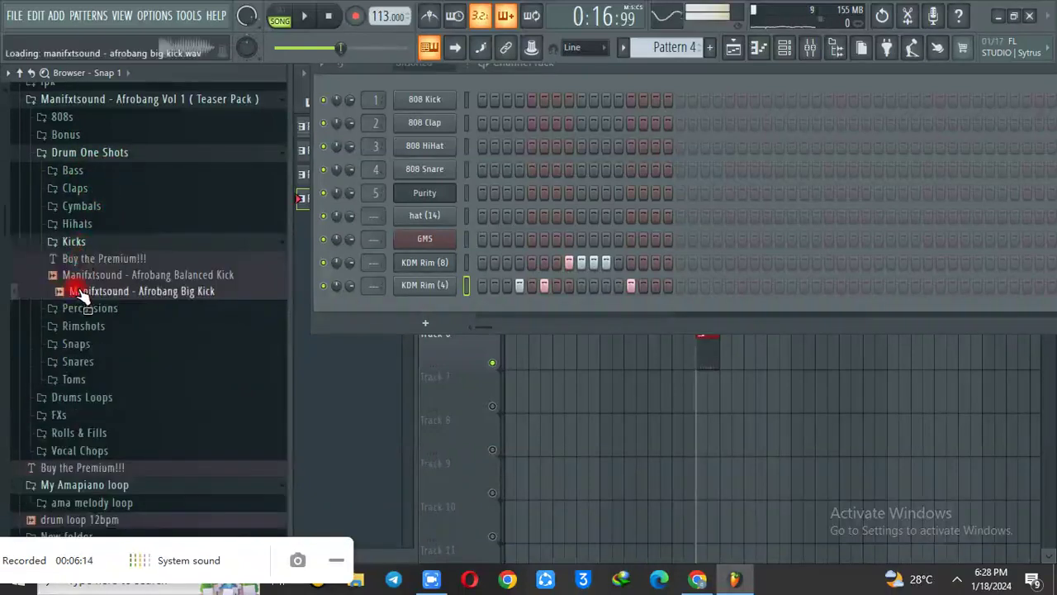
left_click(93, 276)
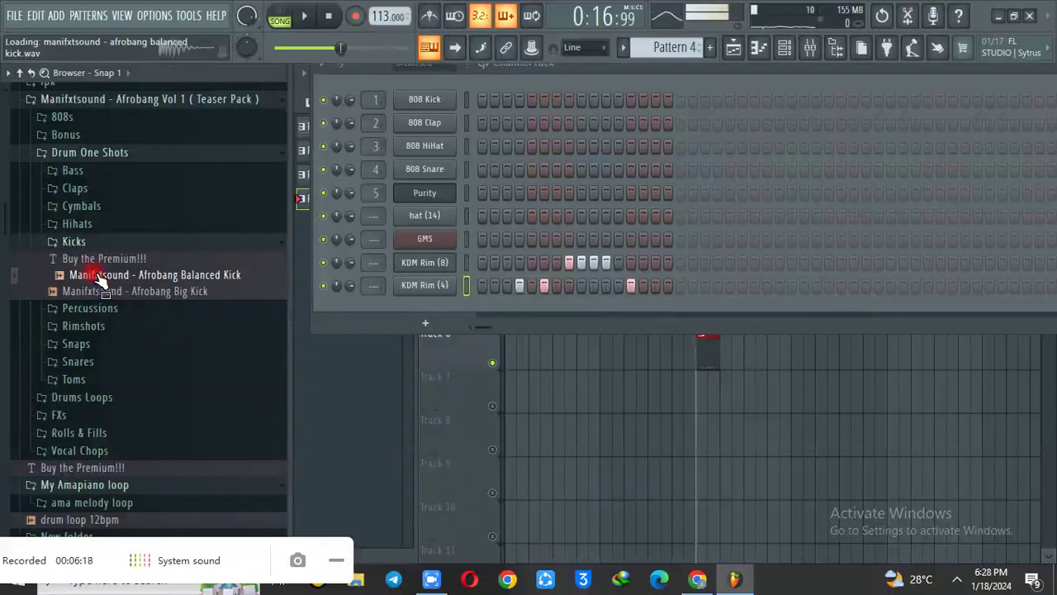
left_click_drag(96, 277, 476, 302)
- Place Balanced Kick hits on steps 1, 17, 25 and 29 of Pattern 4 and remove the KDM Rim (4) hit on step 6
left_click(482, 308)
key("space")
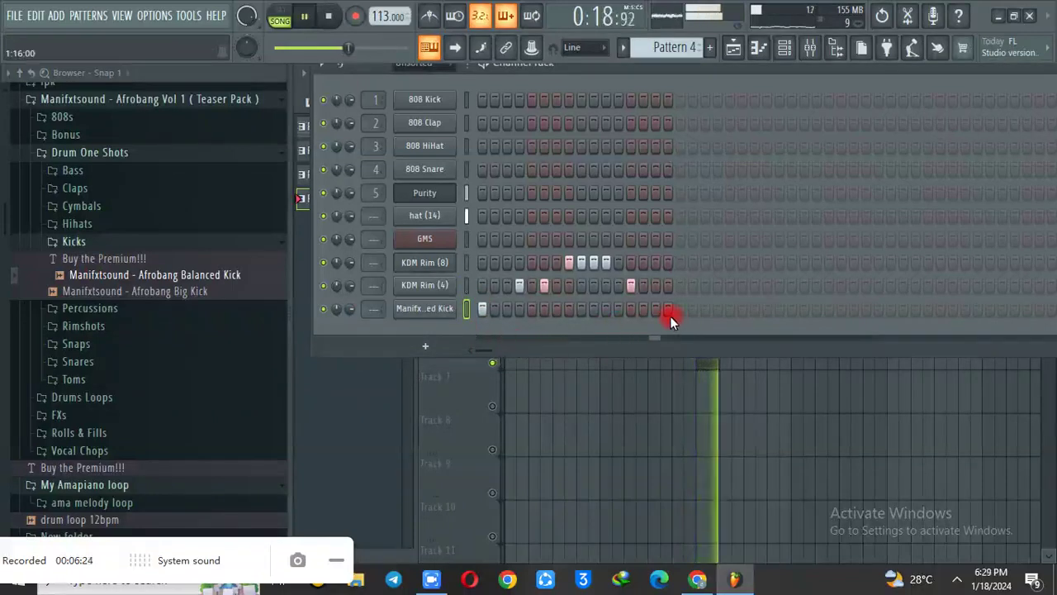
left_click(734, 49)
left_click(785, 49)
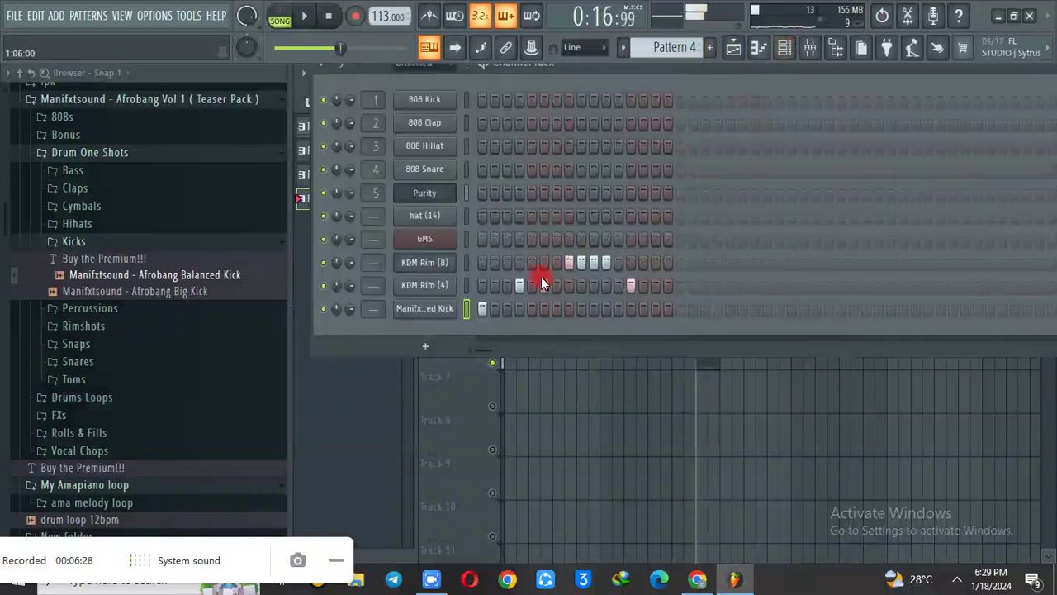
key("space")
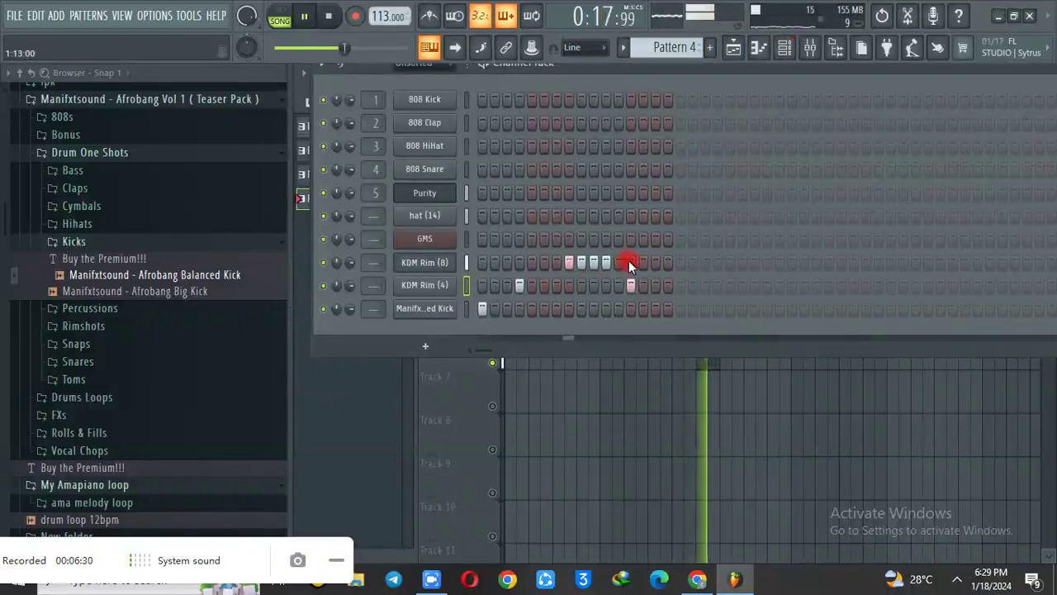
left_click(679, 309)
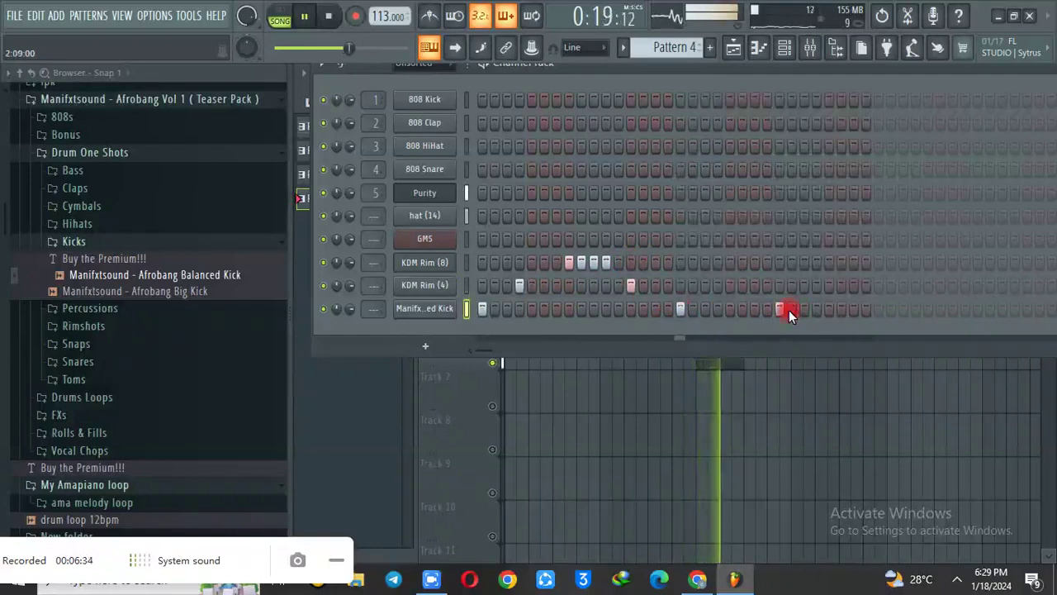
- Duplicate the Pattern 4 clip three times on Track 6 of the playlist, filling bars 9 to 16
left_click(733, 47)
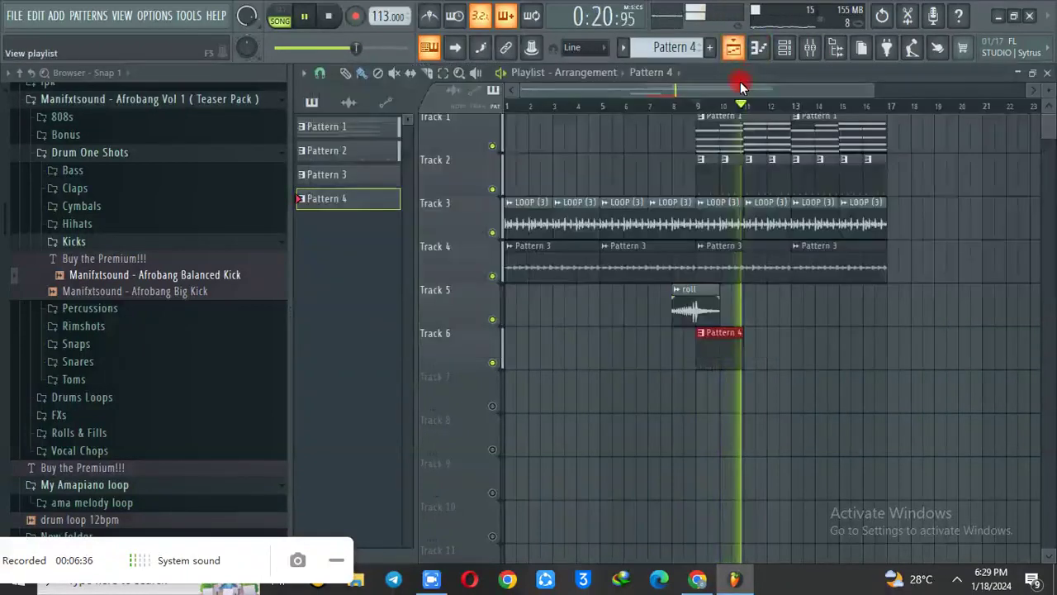
left_click_drag(772, 361, 632, 389)
key("ctrl+b")
key("ctrl+b")
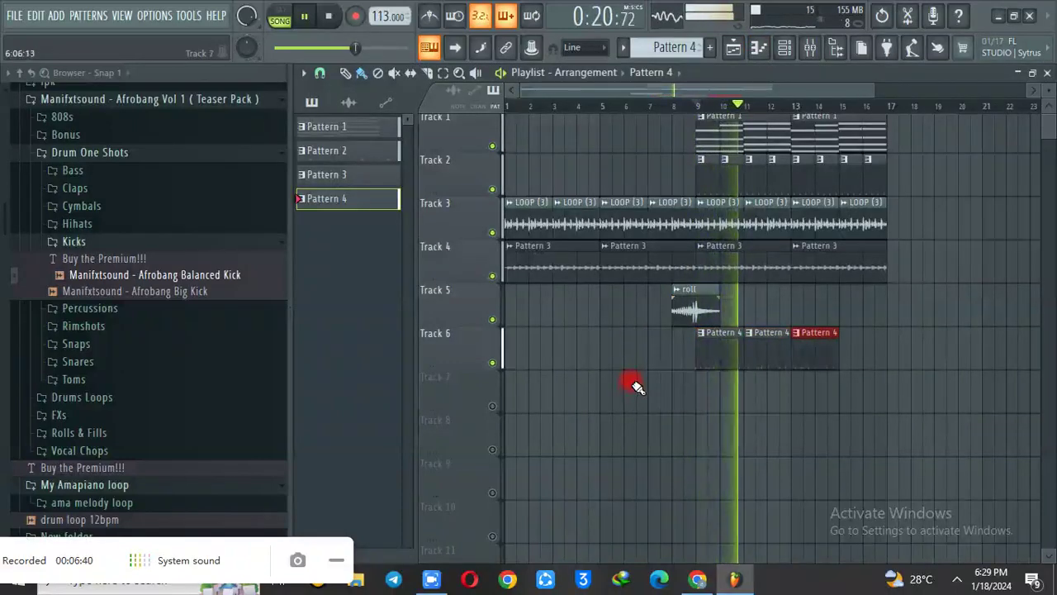
key("ctrl+b")
left_click(762, 407, "ctrl")
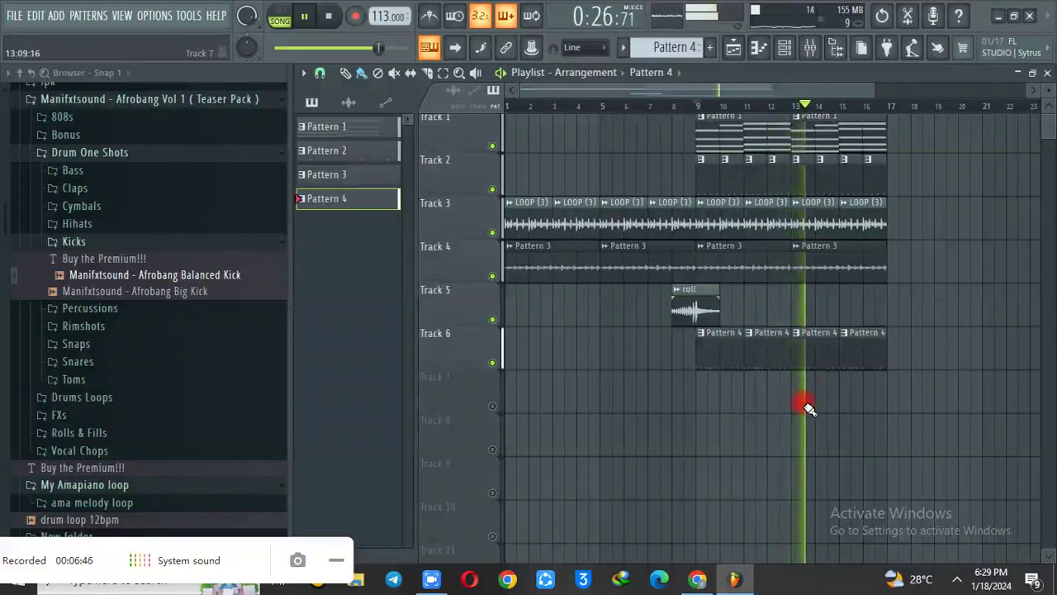
- Duplicate all playlist clips in bars 13 to 16 so the arrangement extends through bar 20
left_click_drag(804, 409, 935, 124)
key("ctrl+b")
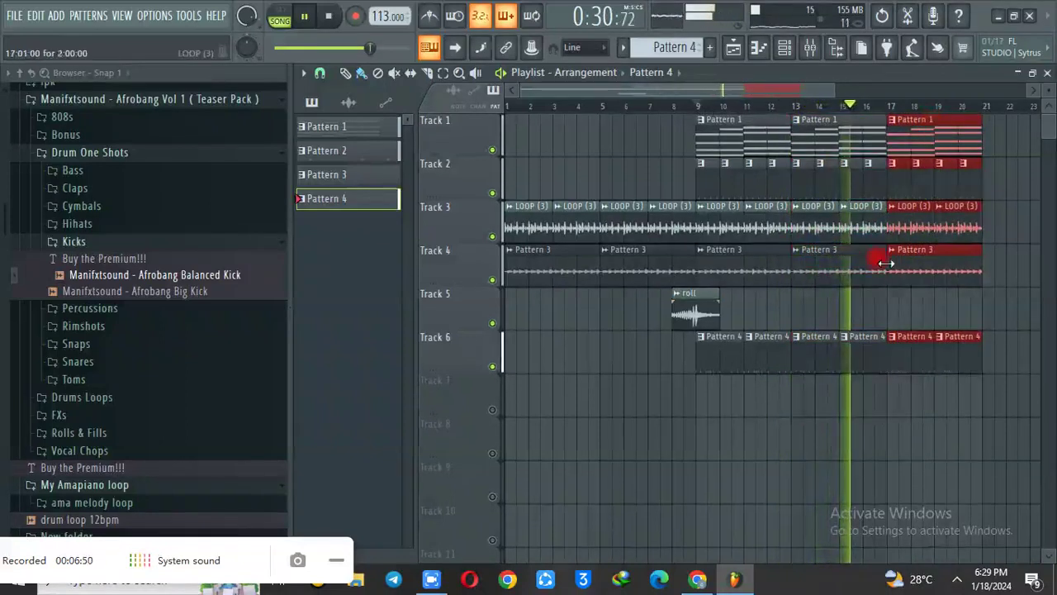
left_click(838, 438)
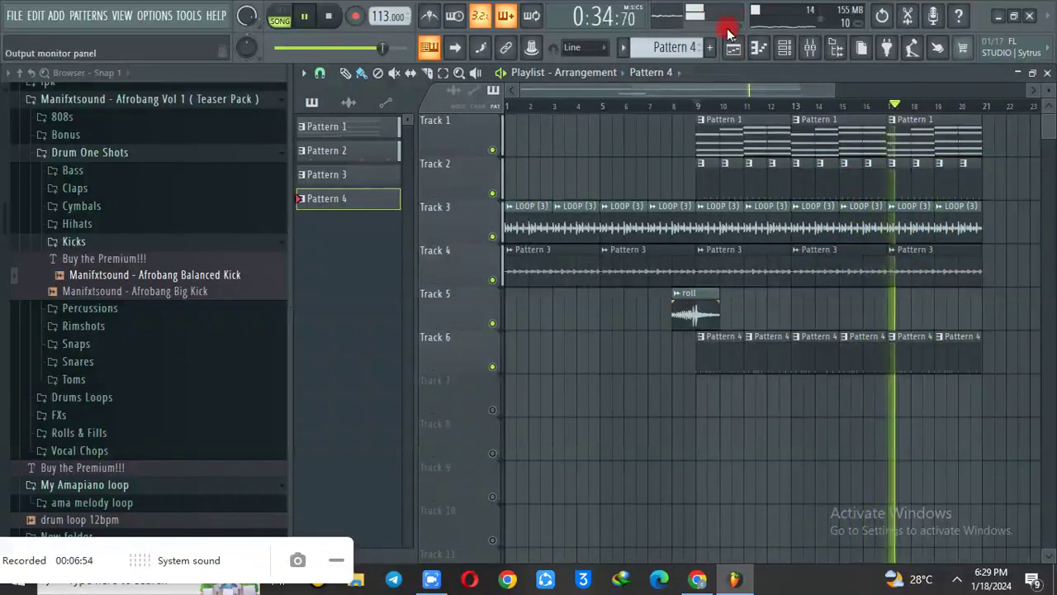
- Add the MDB - Log 1 (2) preset from the MDB -Log Drums folder to the channel rack as a new channel
left_click(784, 48)
left_click(428, 344)
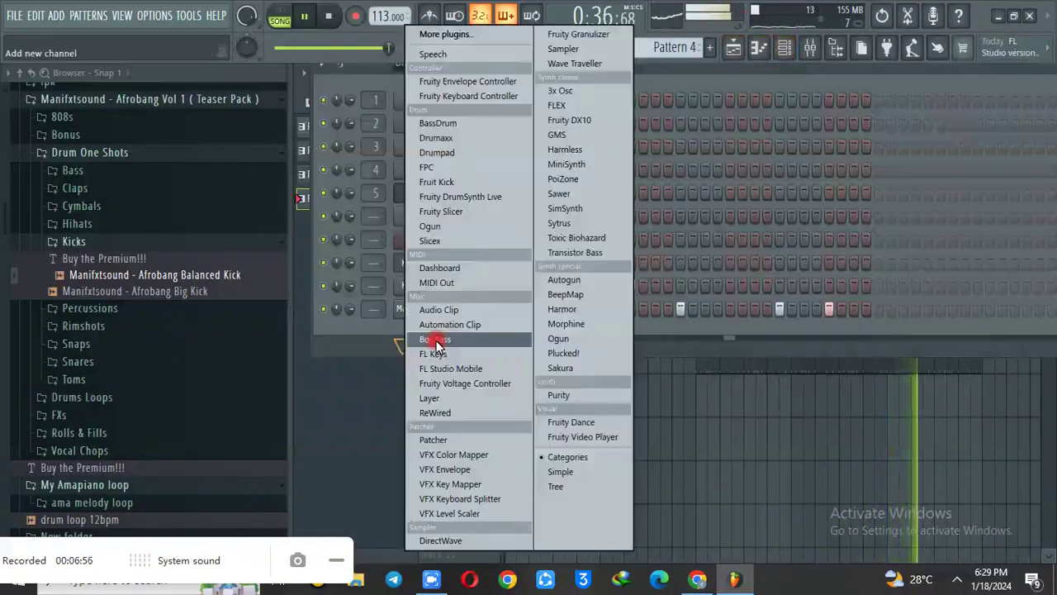
left_click_drag(2, 219, 14, 342)
left_click_drag(89, 307, 94, 308)
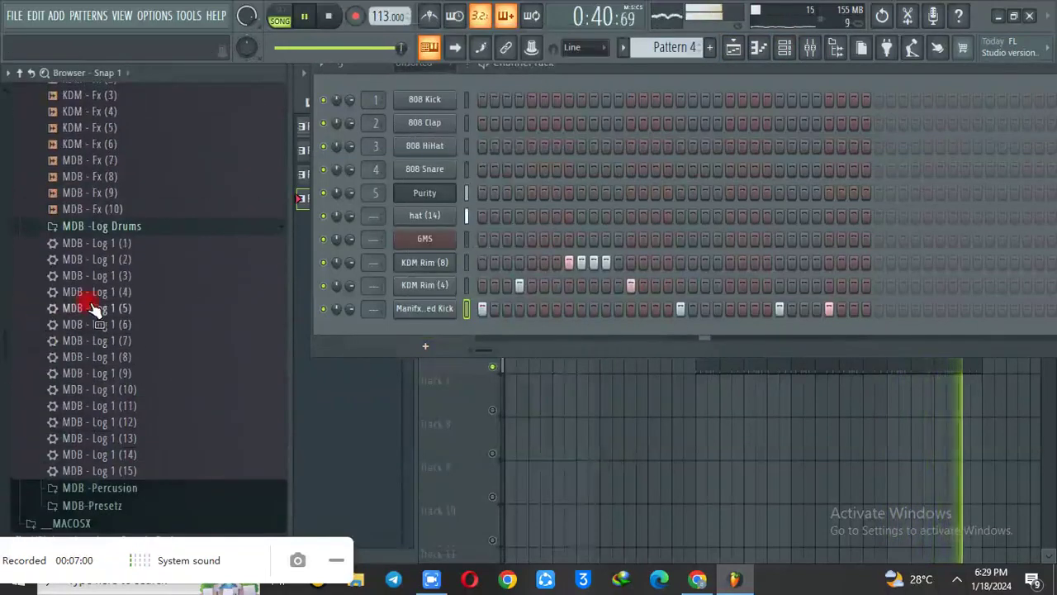
right_click(124, 259)
left_click(145, 275)
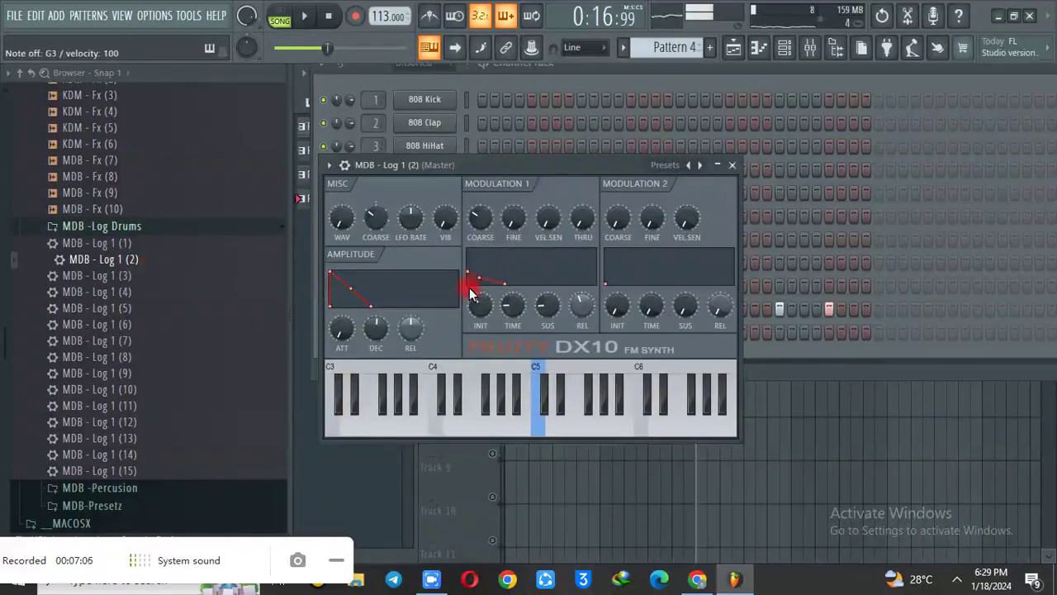
- Switch to Pattern 1 and open the piano roll of the MDB - Log 1 (2) channel
left_click(783, 45)
key("space")
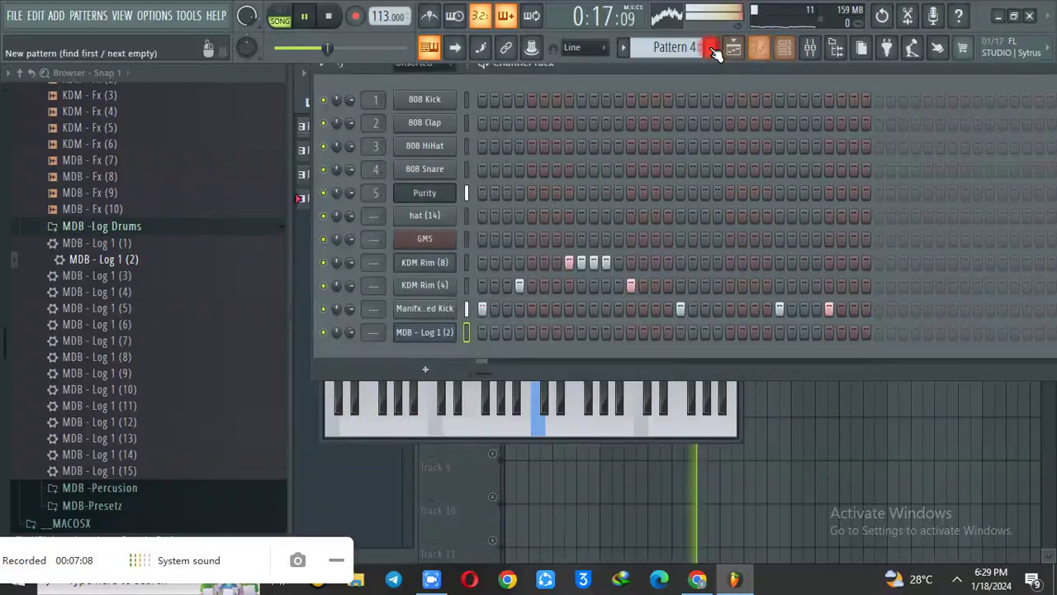
left_click_drag(684, 44, 684, 71)
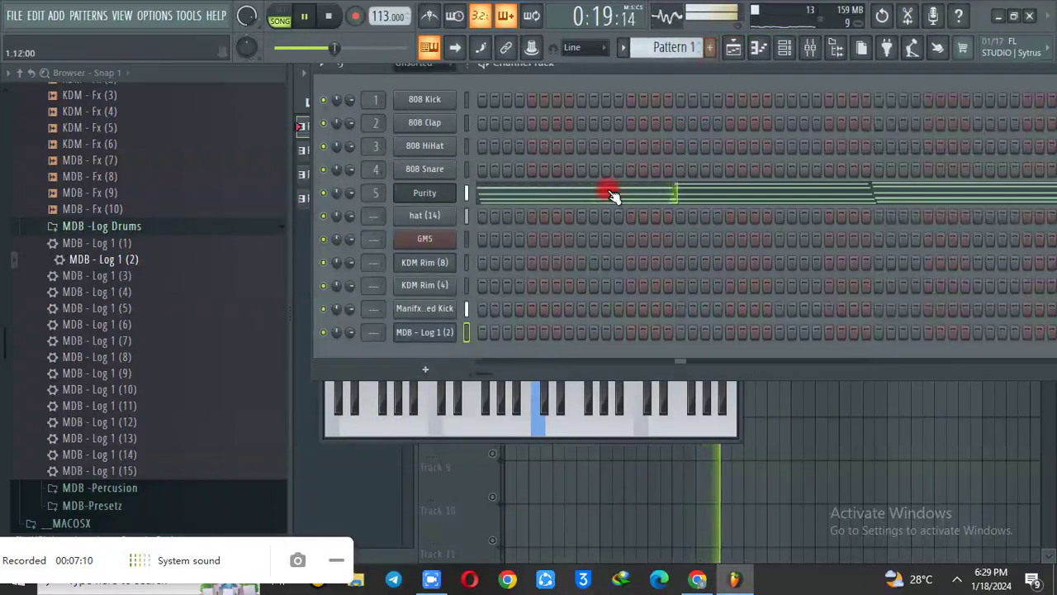
right_click(453, 329)
left_click(502, 328)
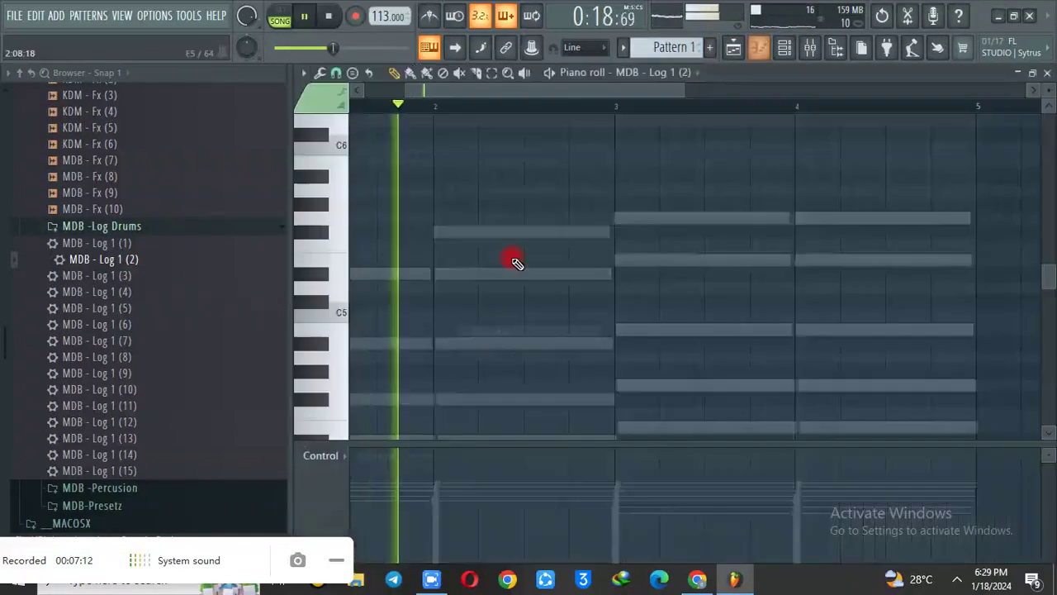
- Place a short D#4 log drum note in bar 1, on the lowest chord note, while checking the timing with playback
left_click_drag(1045, 278, 1045, 324)
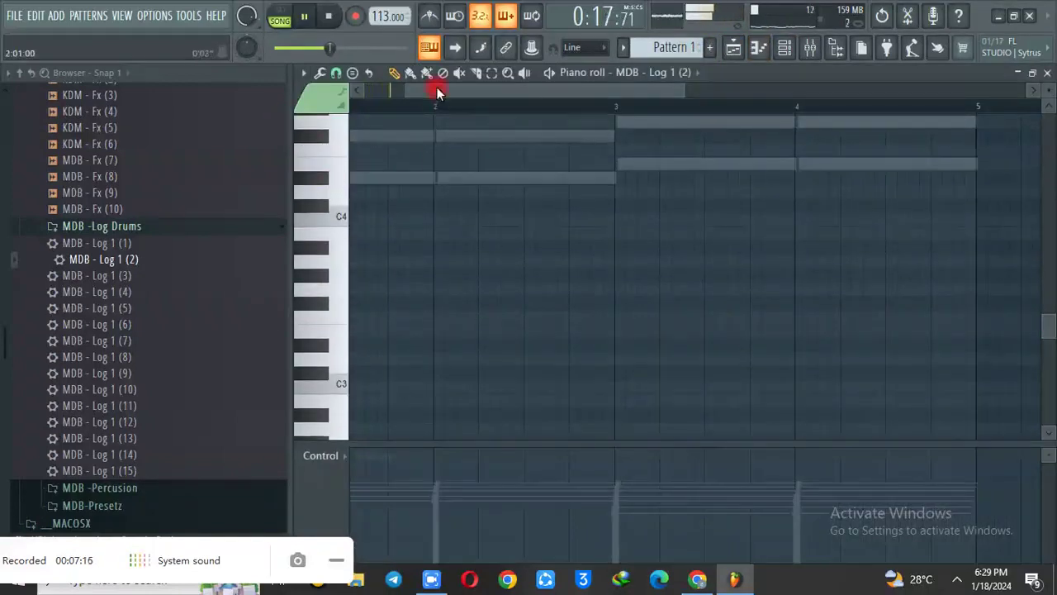
left_click_drag(436, 90, 137, 132)
key("space")
key("space")
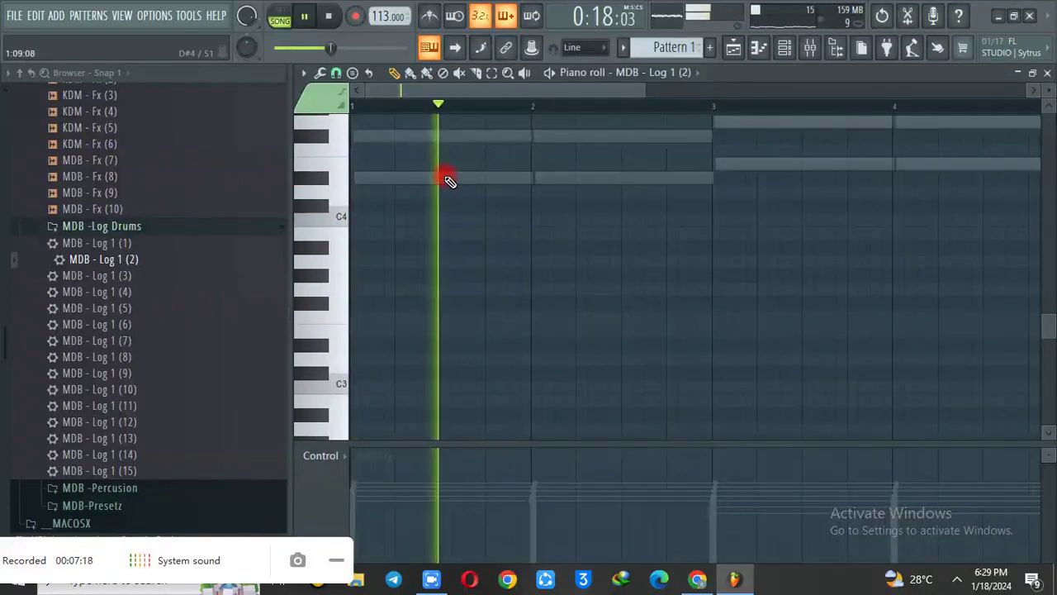
key("space")
left_click(423, 179)
- Audition the log drum part and place two short G3 notes in the last beat of bar 1
key("space")
key("space")
key("space")
key("space")
key("space")
key("space")
key("space")
key("space")
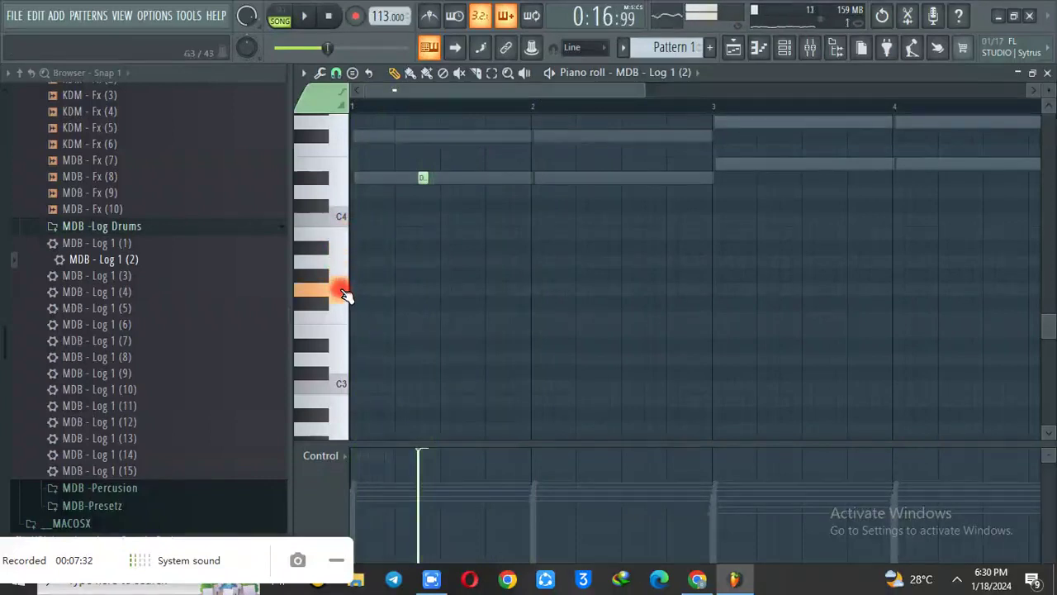
key("space")
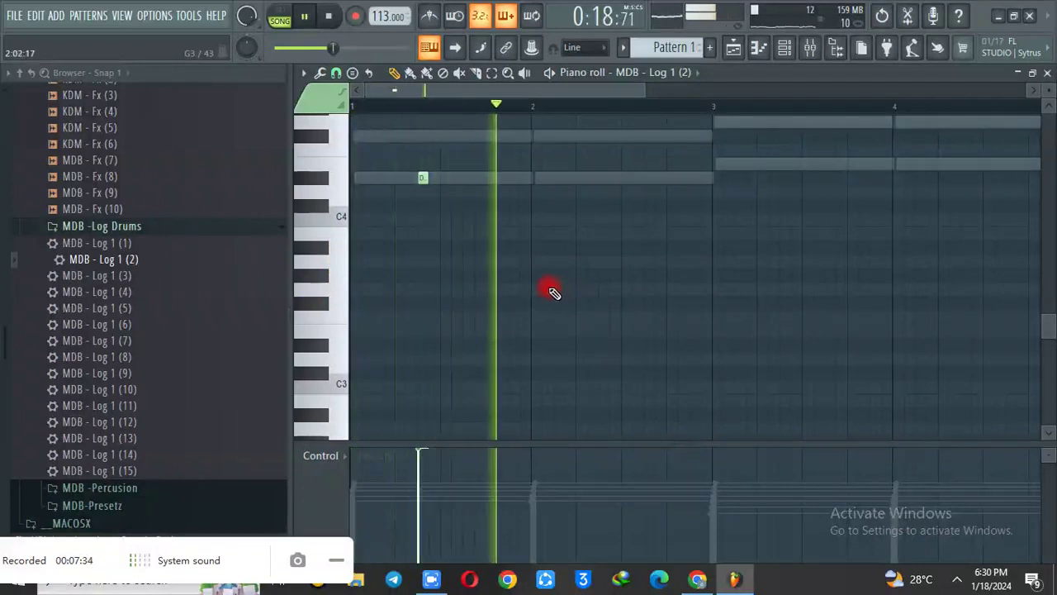
left_click(487, 290)
left_click(508, 291)
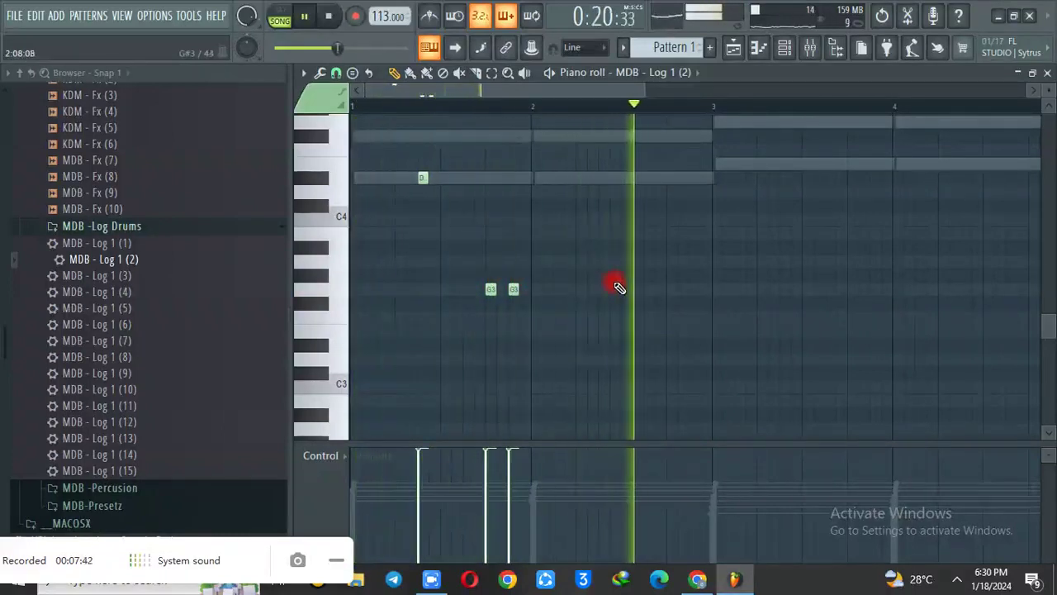
- Place two short D3 log drum notes in the second half of bar 2 during playback
key("space")
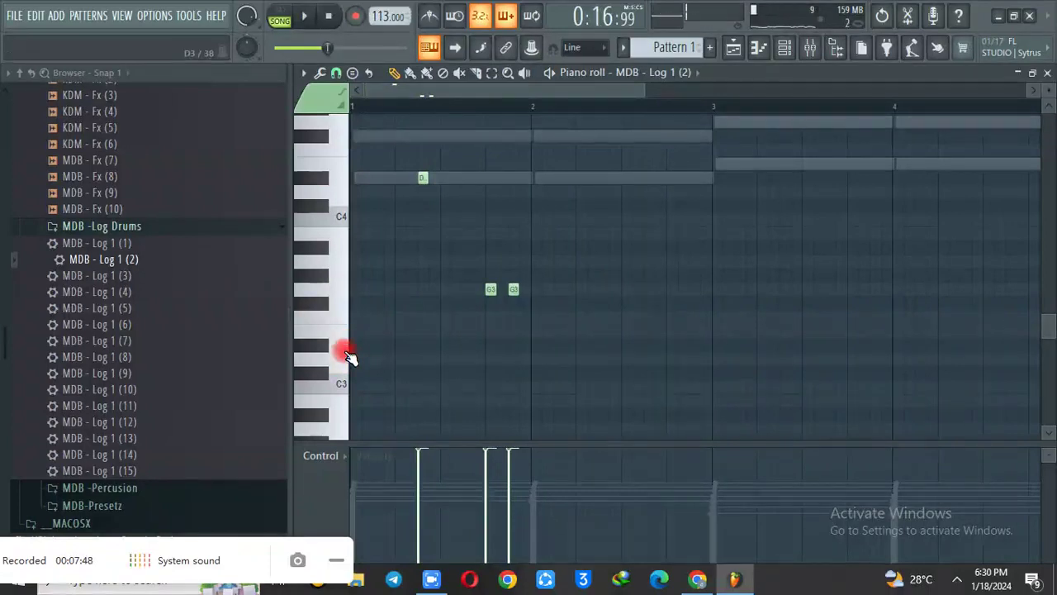
key("space")
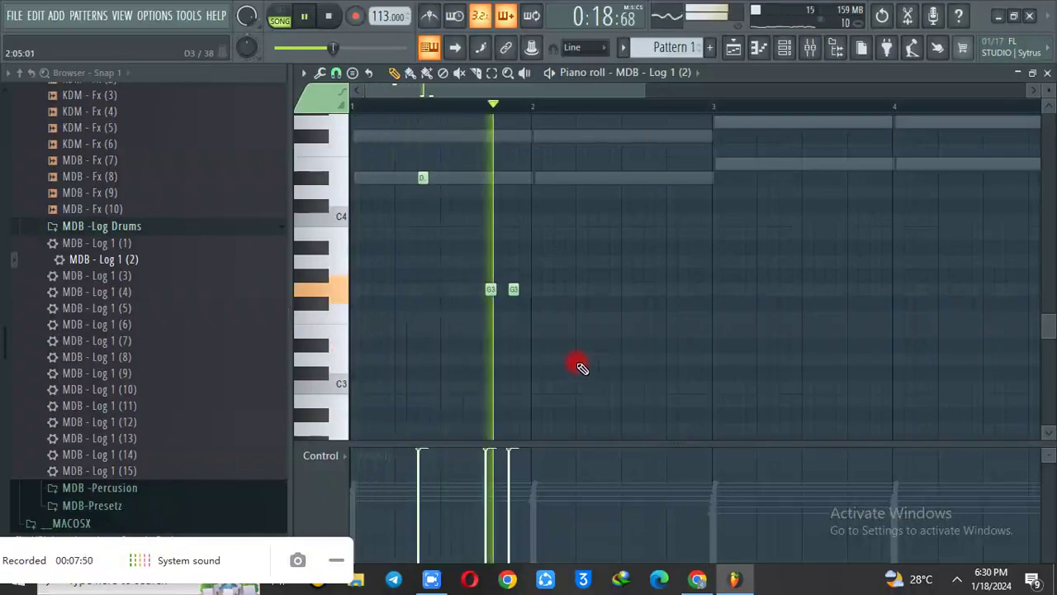
left_click(624, 360)
left_click(643, 360)
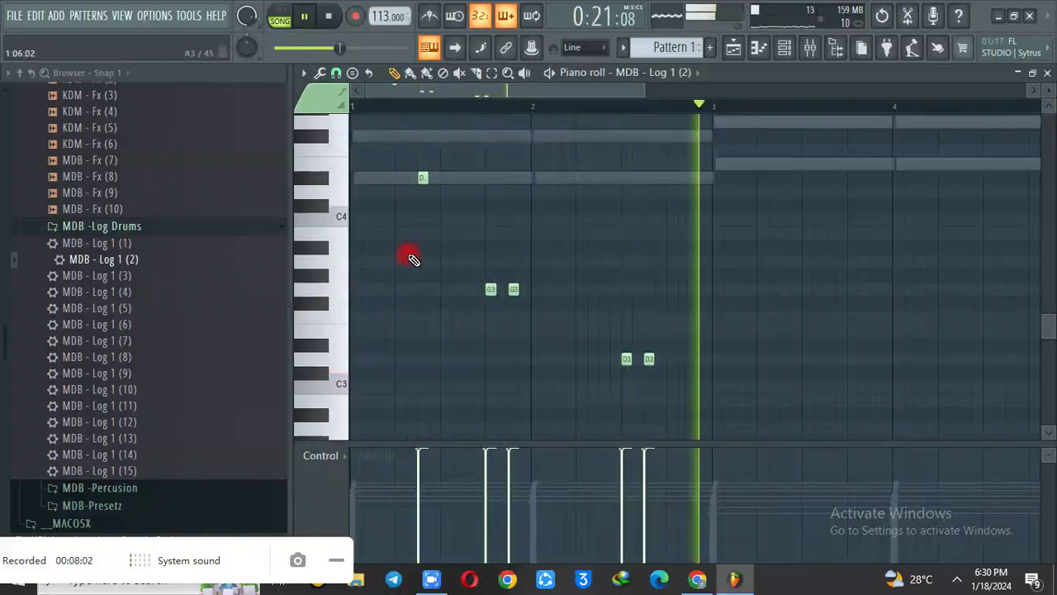
- Play the log drum line back and place a short F#4 note near the start of bar 3
key("space")
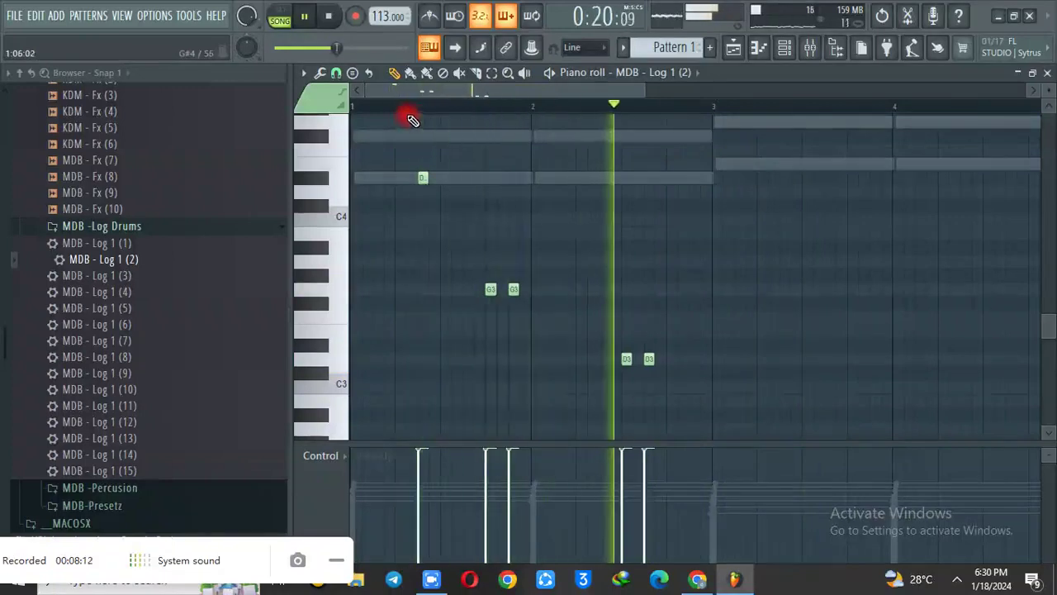
key("space")
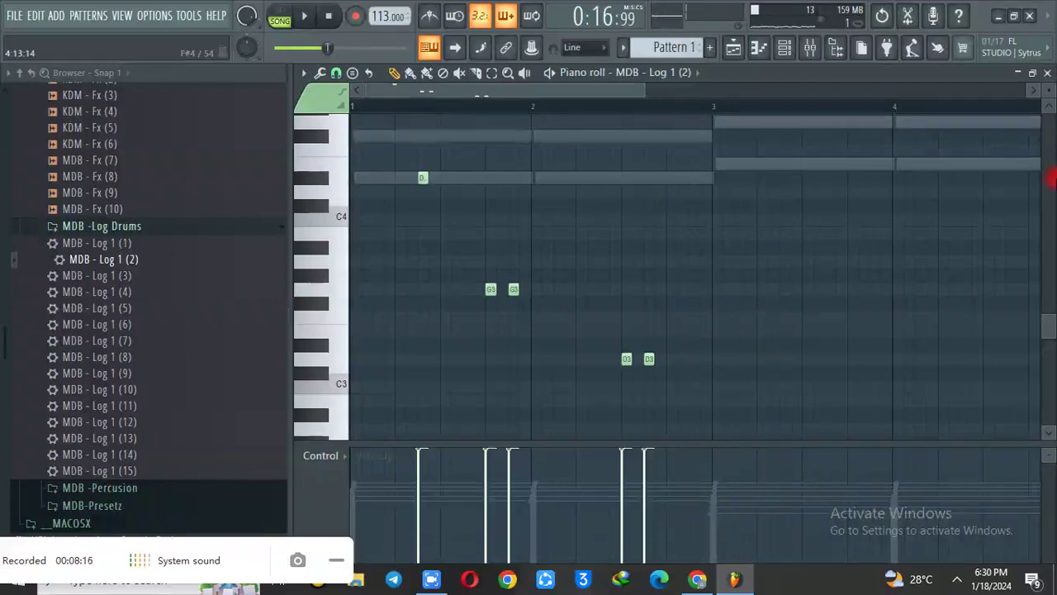
left_click_drag(1052, 333, 1051, 306)
key("space")
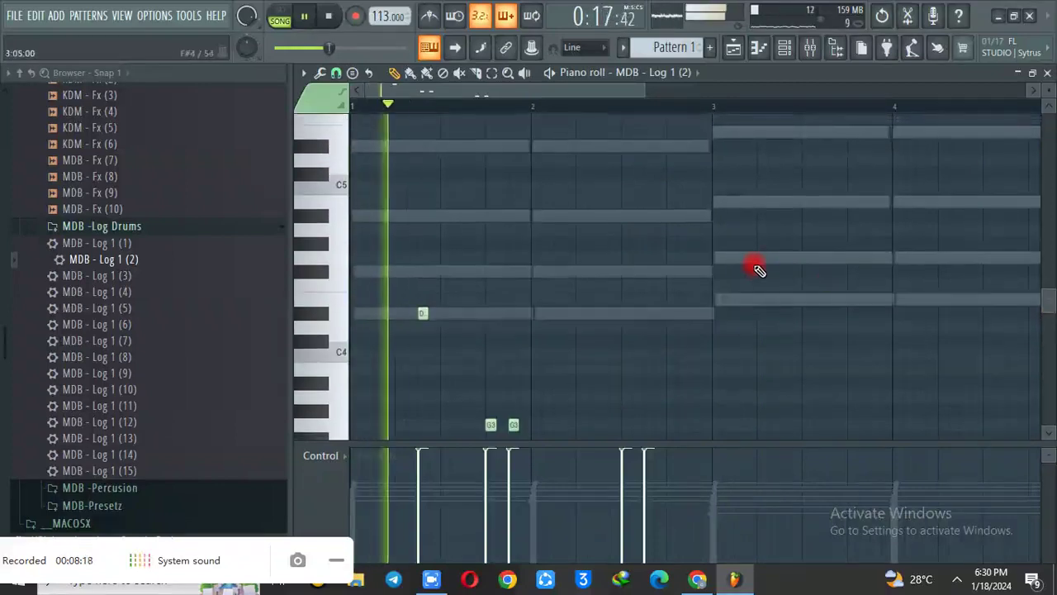
left_click(749, 270)
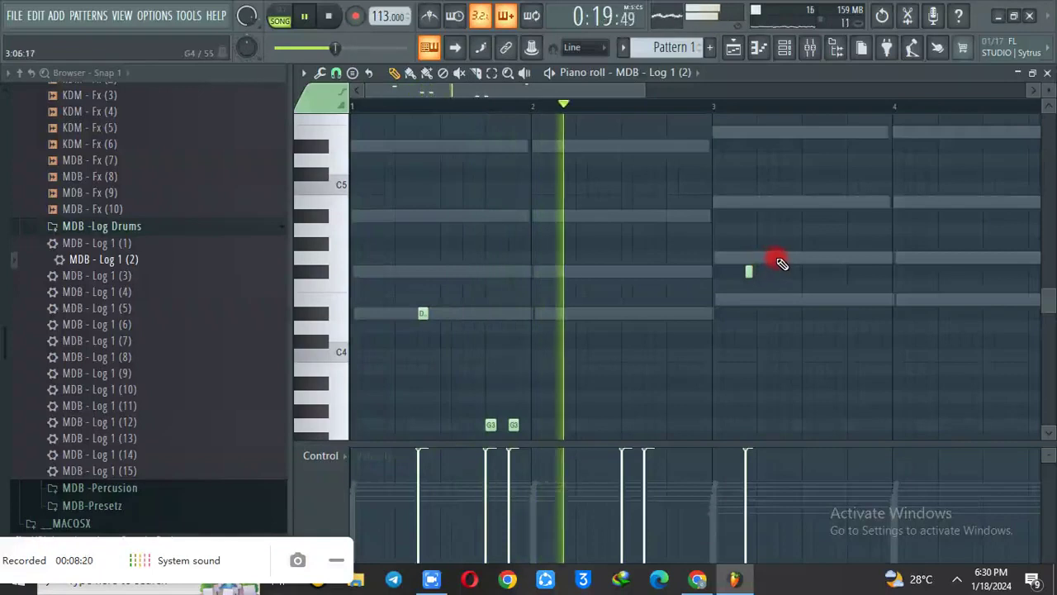
- Add log drum notes: F#4 late in bar 2, E4 opening bar 3, then one more F#4 and two G4 in bar 3
left_click(783, 271)
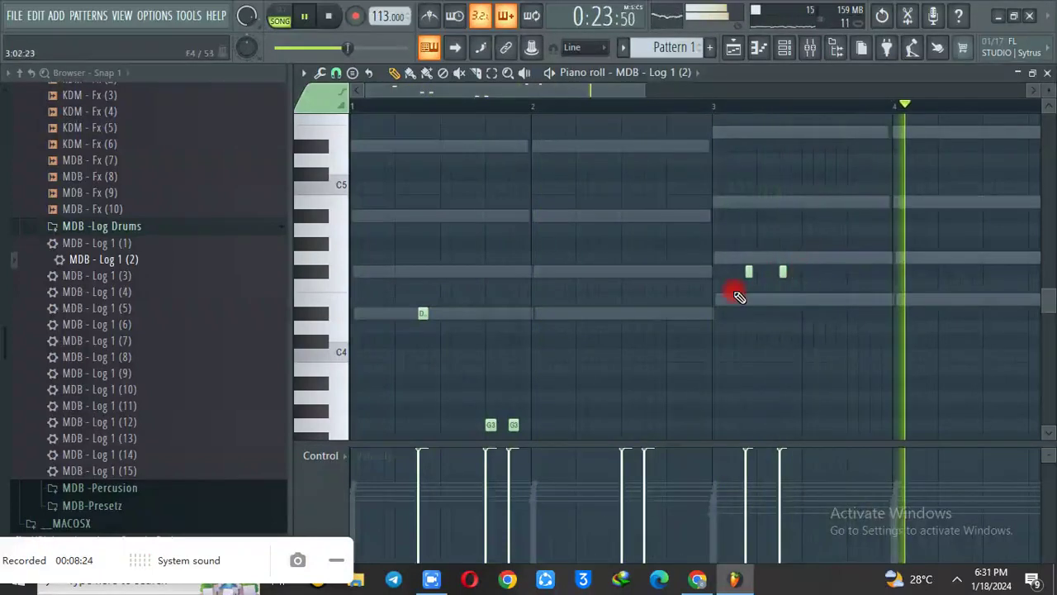
left_click(689, 272)
left_click(713, 299)
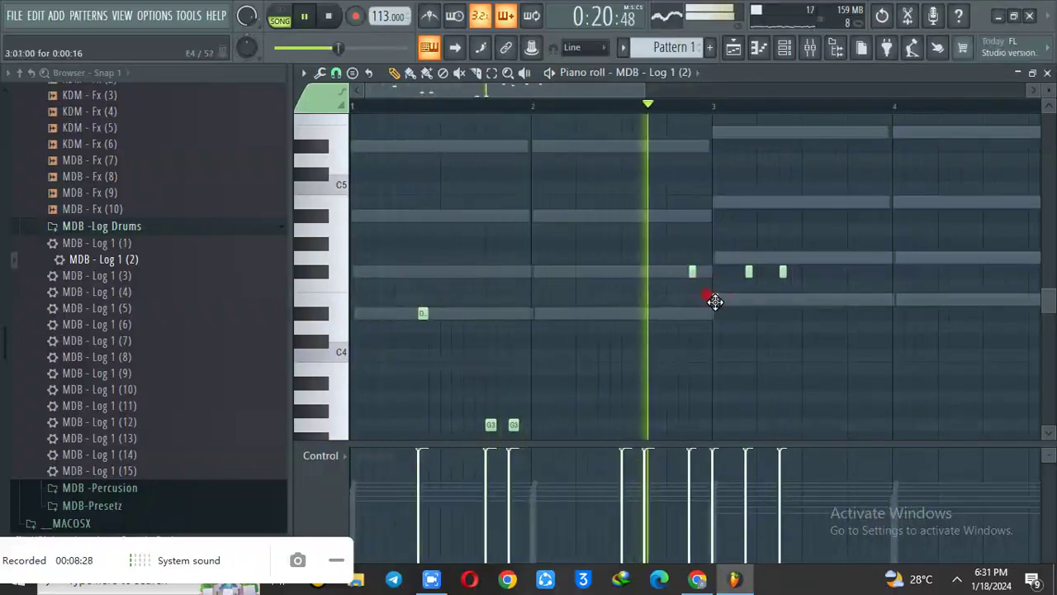
left_click(816, 258)
left_click(850, 258)
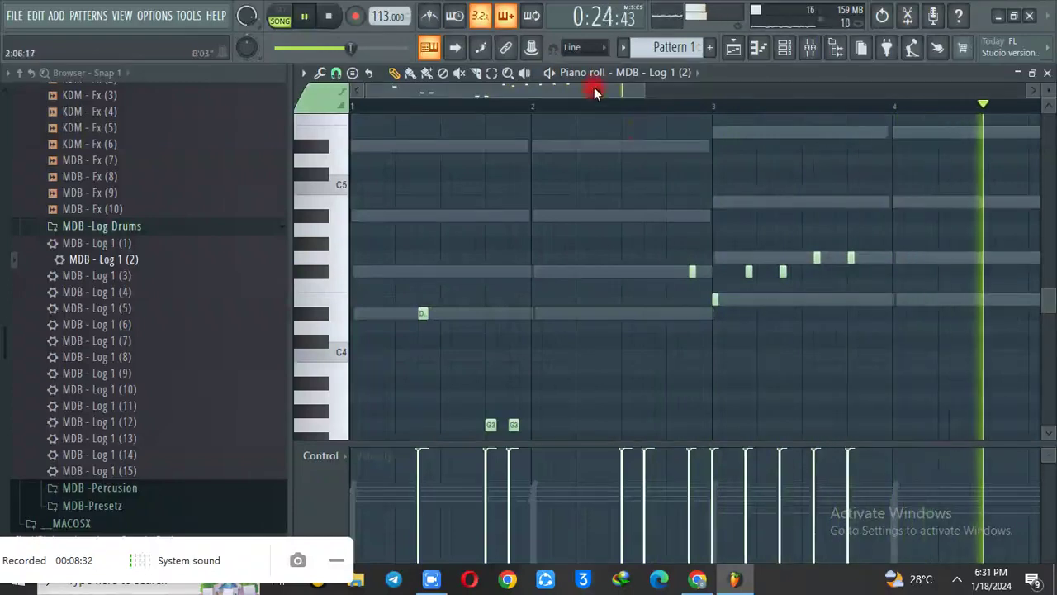
- Place four short E4 log drum notes a quarter beat apart from the start of bar 4
left_click_drag(596, 92, 634, 93)
left_click(801, 299)
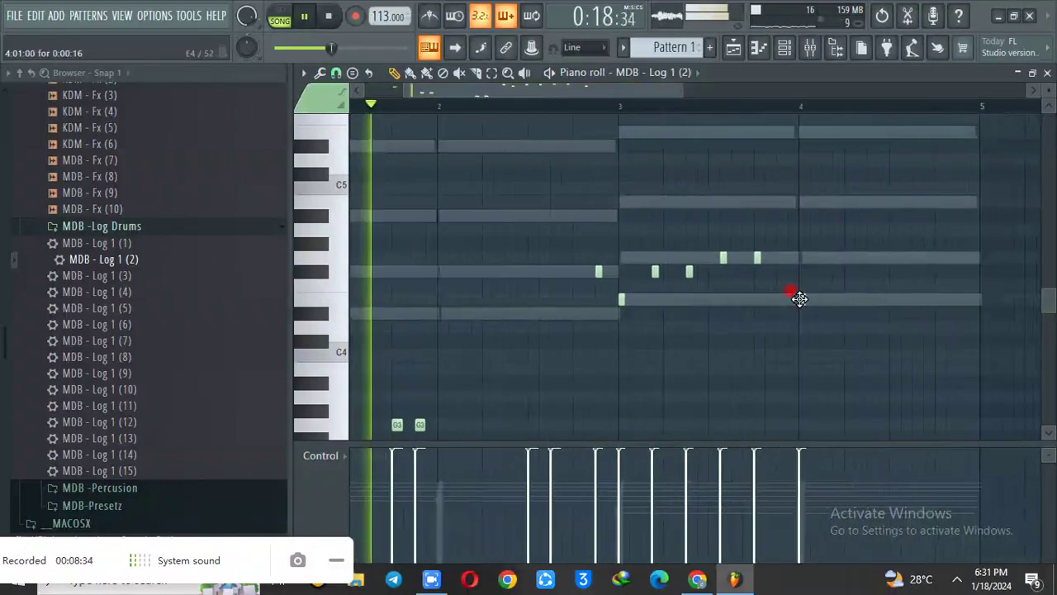
left_click(812, 300)
left_click(823, 300)
left_click(836, 299)
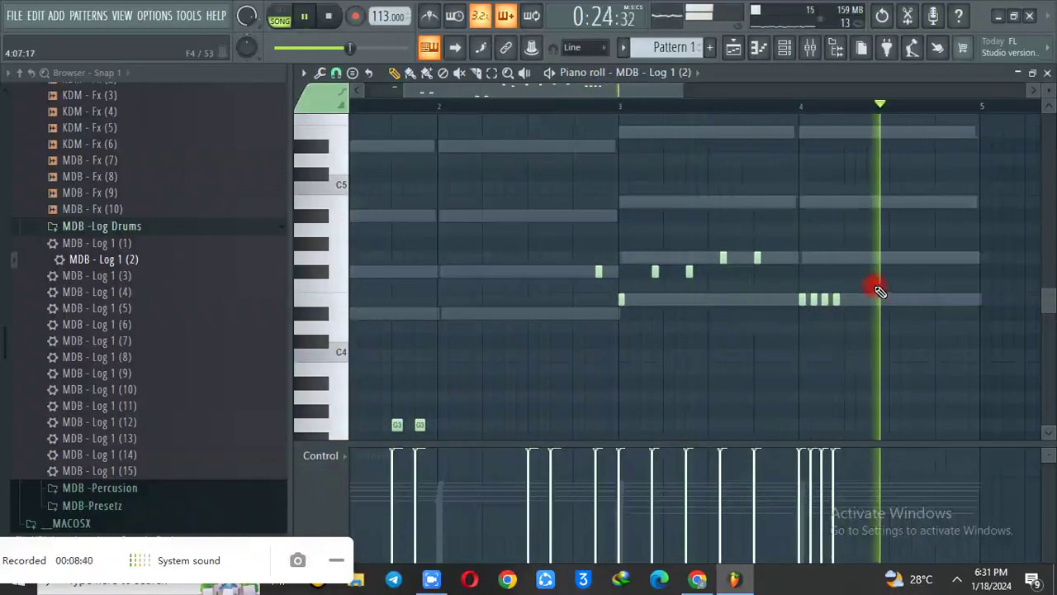
- Respace the four E4 notes in bar 4 on a 1/3 beat snap, and add two more E4 notes after them on a 1/2 beat snap
left_click_drag(407, 86, 547, 88)
left_click_drag(679, 91, 621, 90)
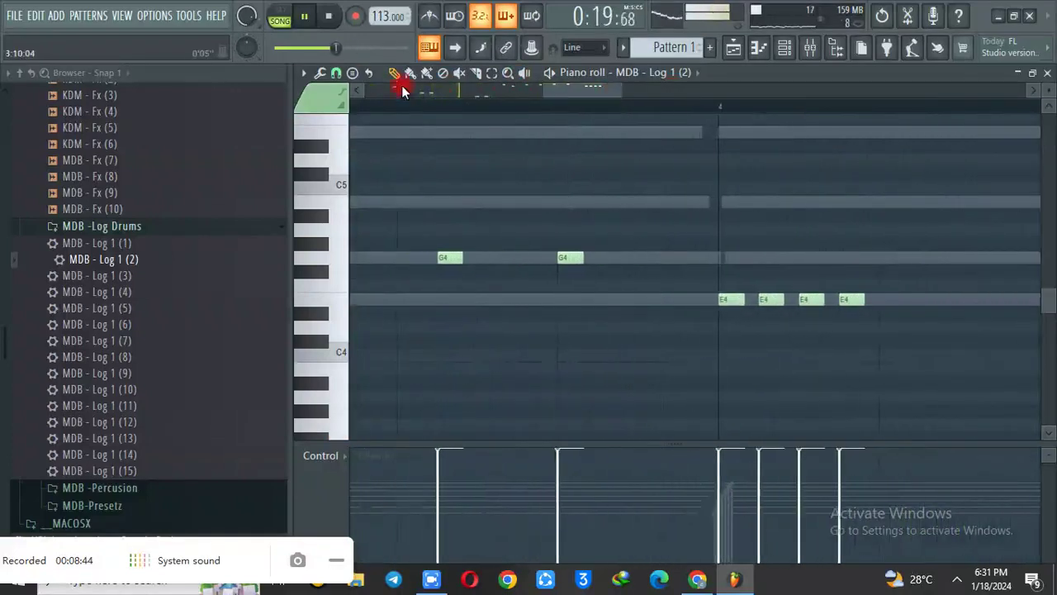
left_click(336, 76)
left_click(372, 240)
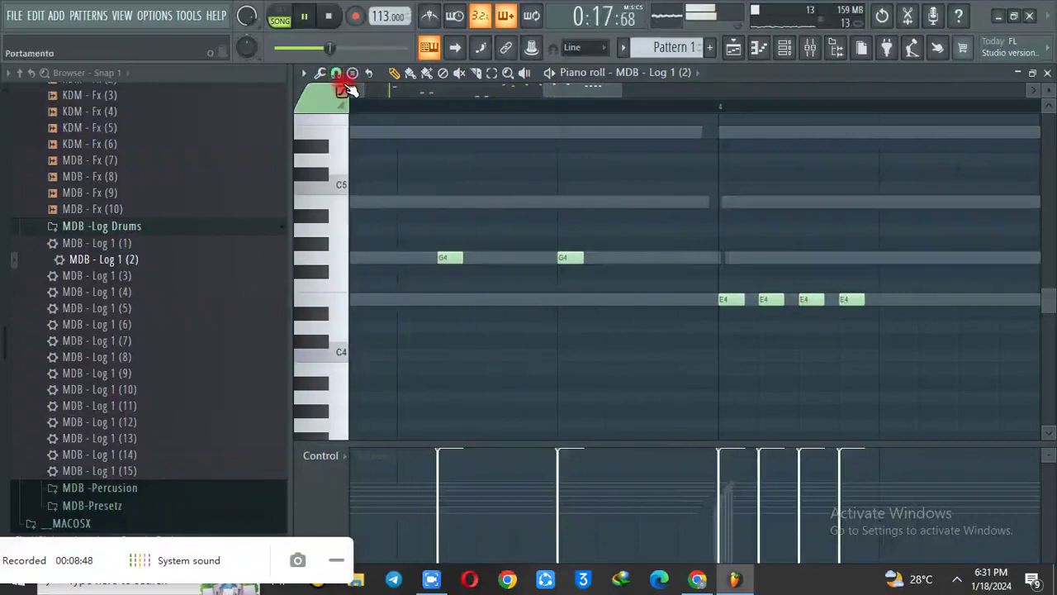
left_click(337, 76)
left_click(376, 264)
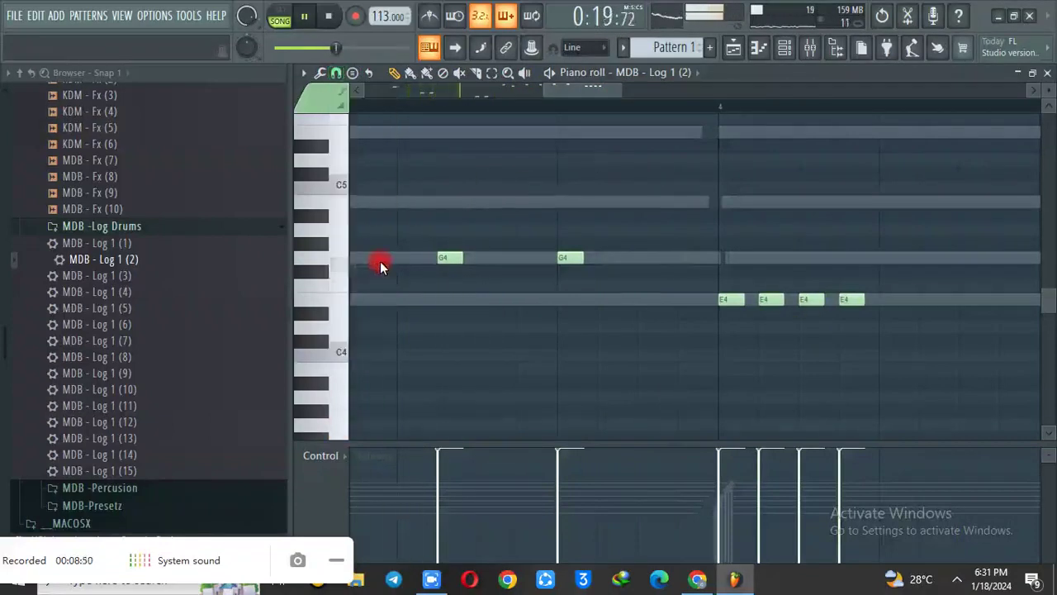
left_click(829, 301)
left_click(883, 301)
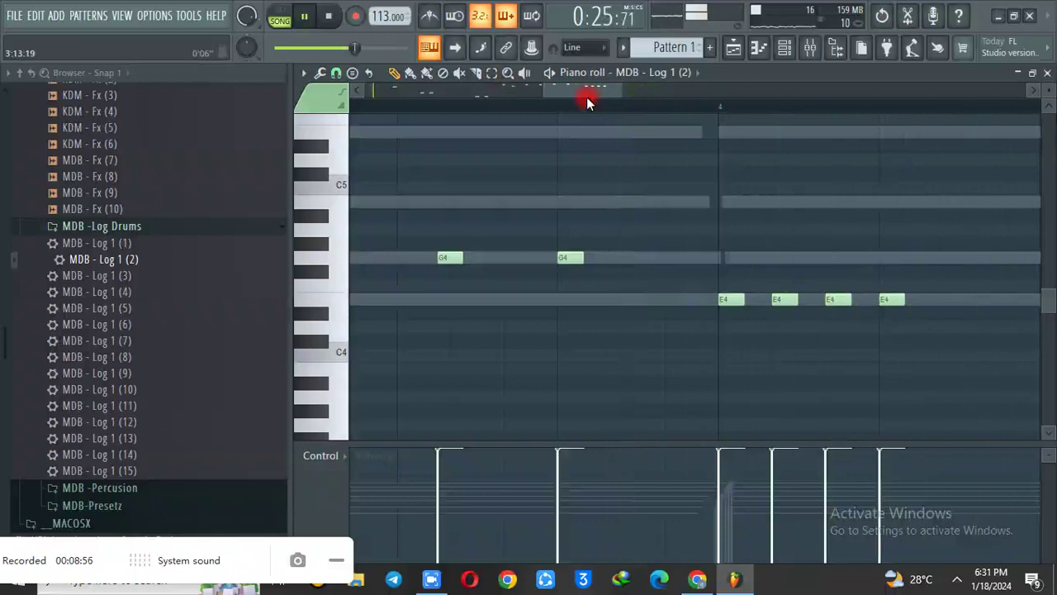
left_click(337, 74)
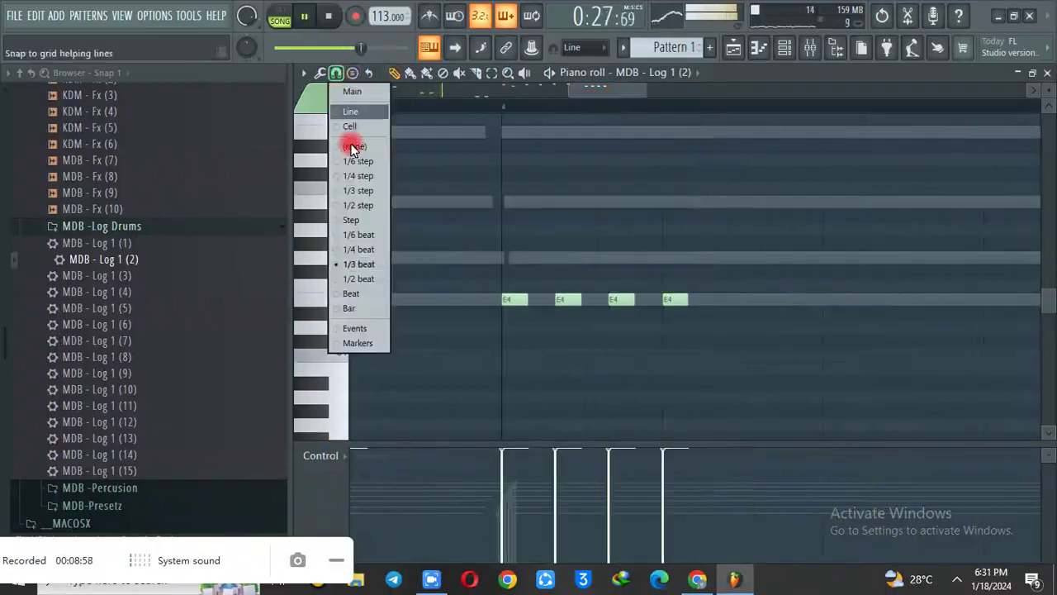
left_click(369, 282)
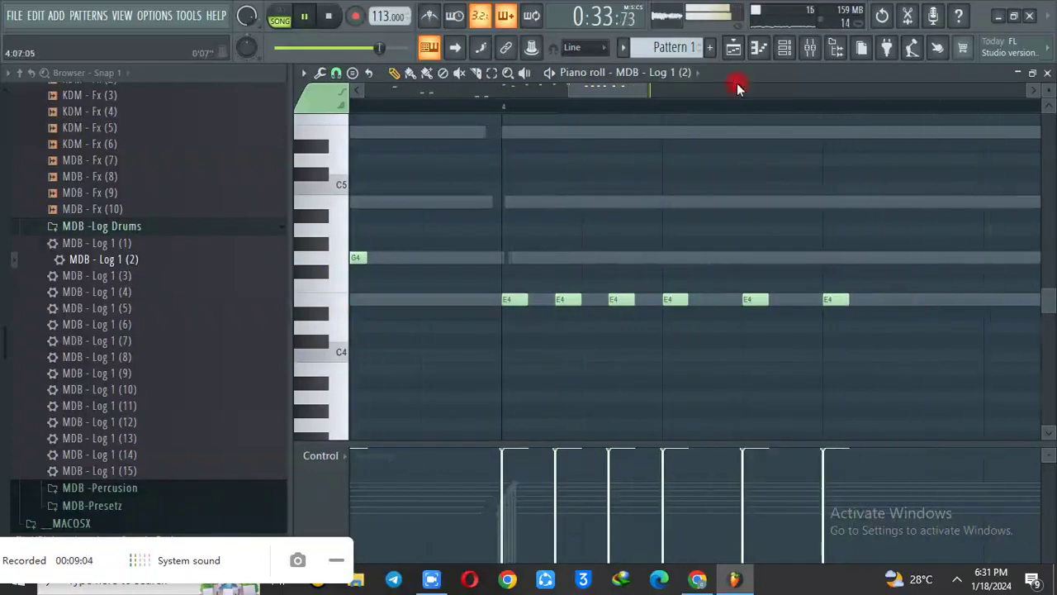
- Make the Pattern 1 clip at bar 13 in the playlist unique and cut the MDB - Log 1 (2) notes from it
left_click(732, 46)
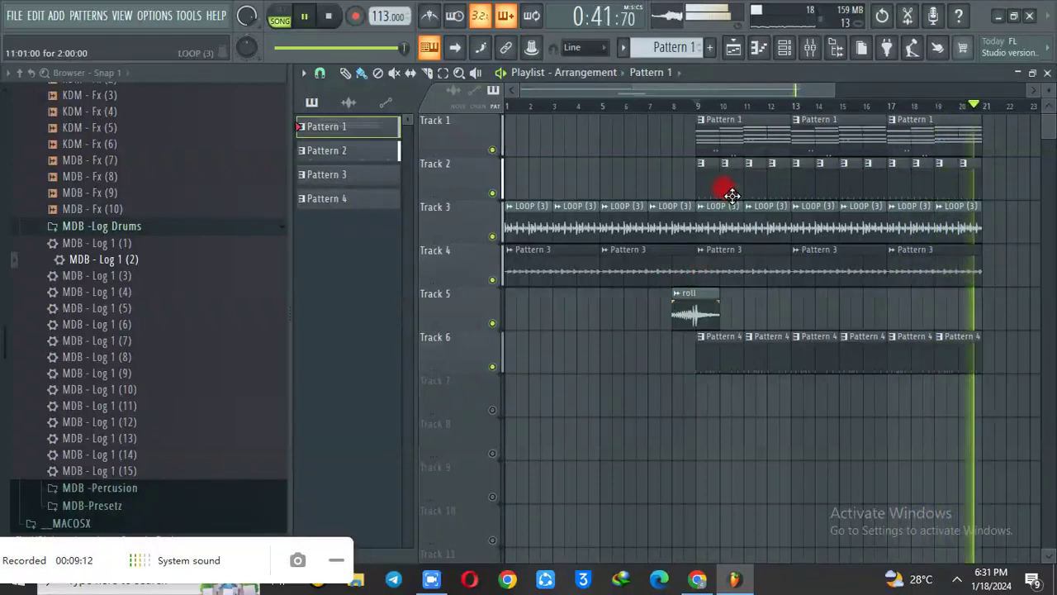
left_click(798, 124)
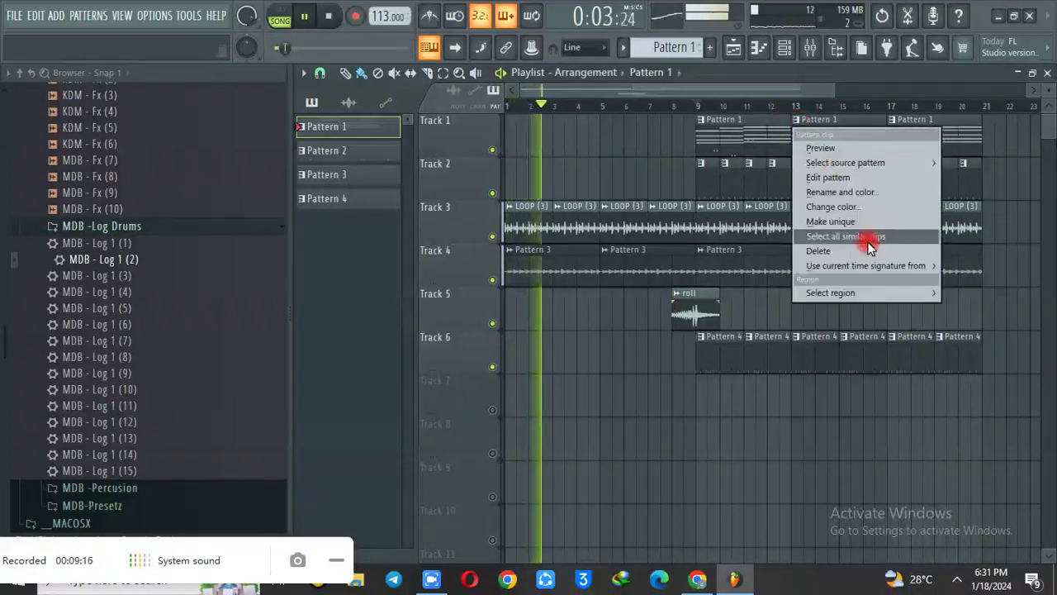
left_click(864, 221)
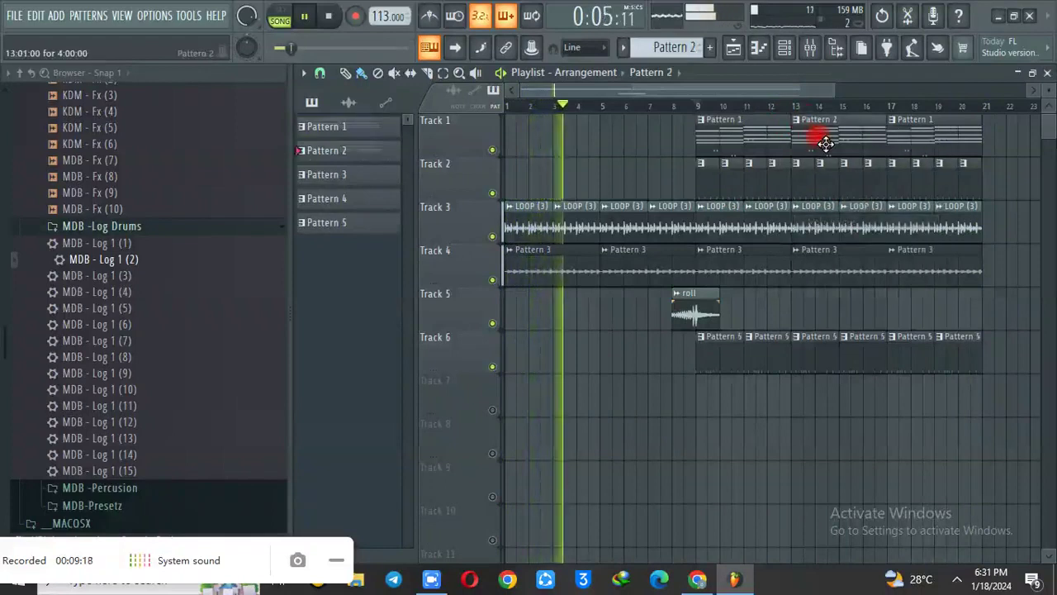
left_click(789, 48)
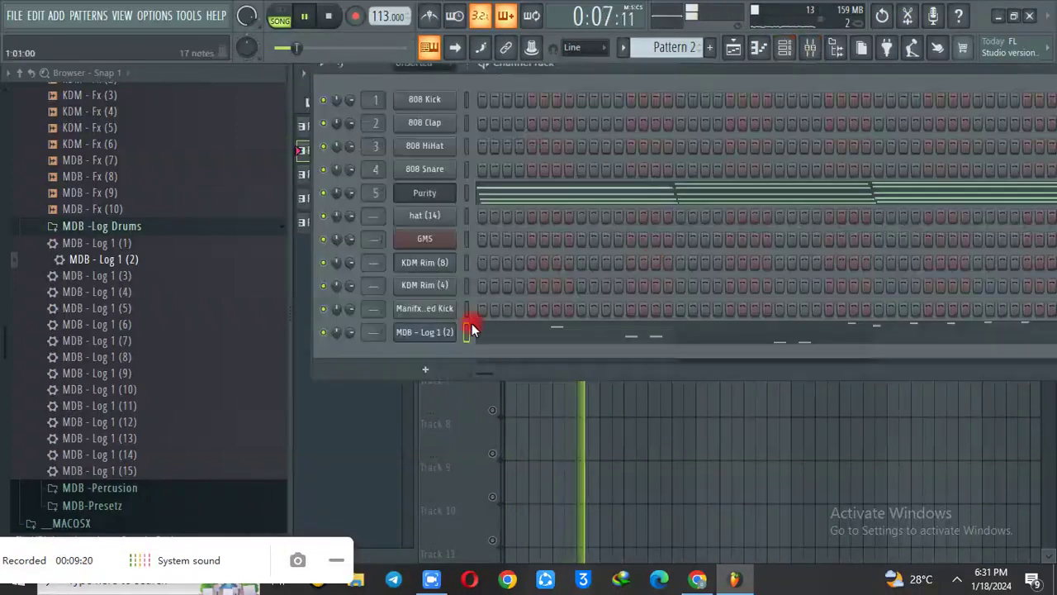
right_click(448, 332)
left_click(627, 333)
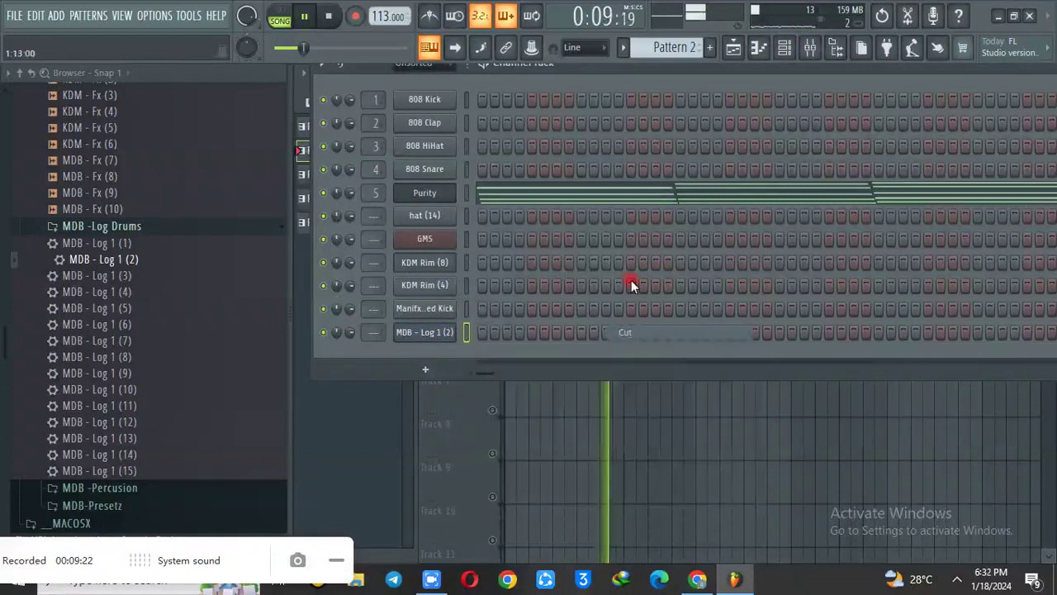
- Create a new pattern and paste the cut log drum notes into its MDB - Log 1 (2) channel
left_click(709, 48)
left_click(727, 67)
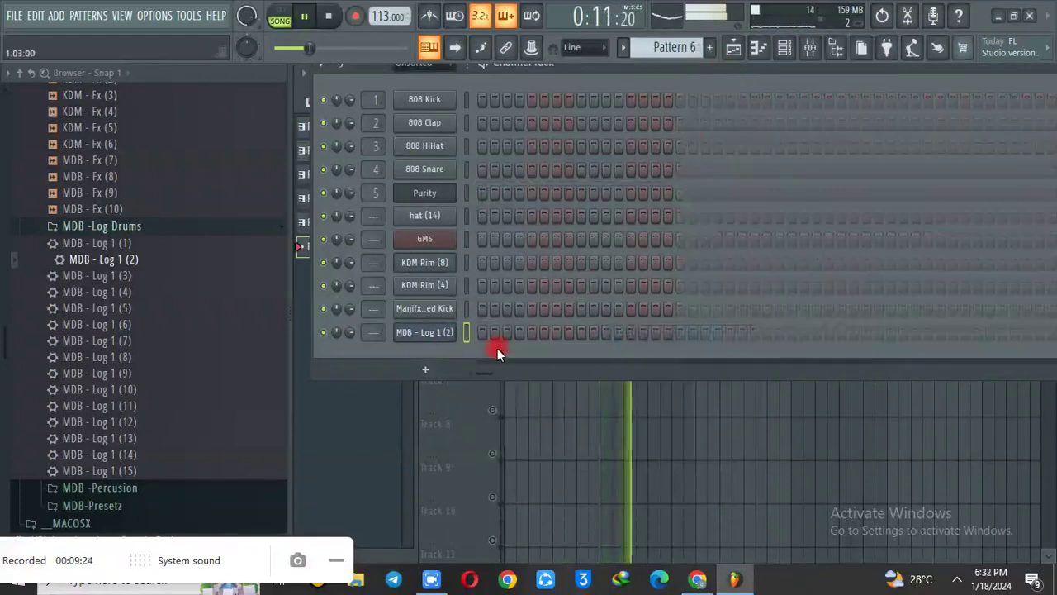
right_click(438, 332)
left_click(705, 359)
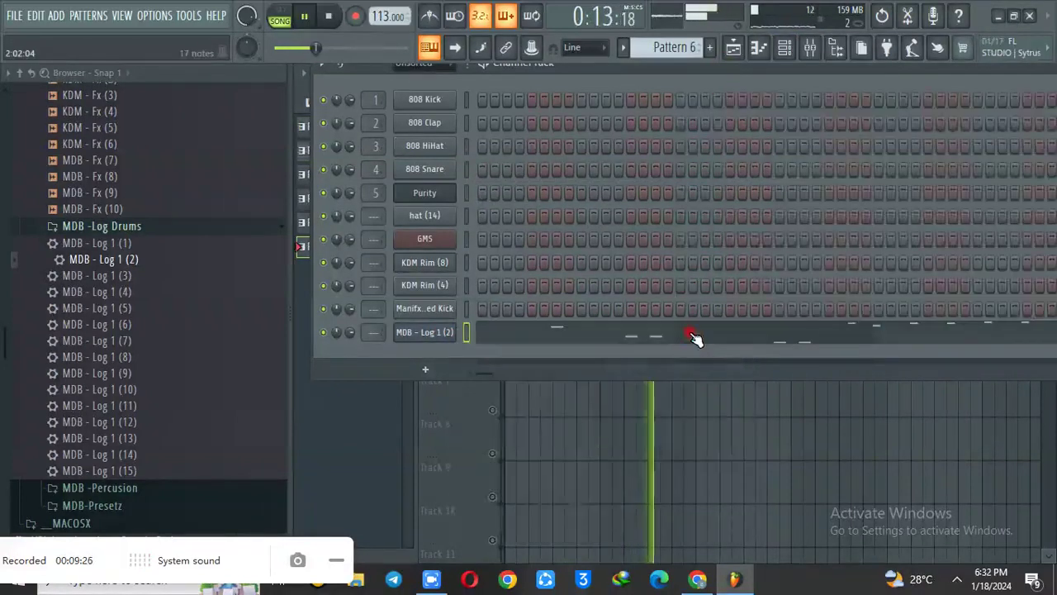
- Add two D5 notes and one D#4 note to bar 1 of the pasted log drum line
left_click(691, 333)
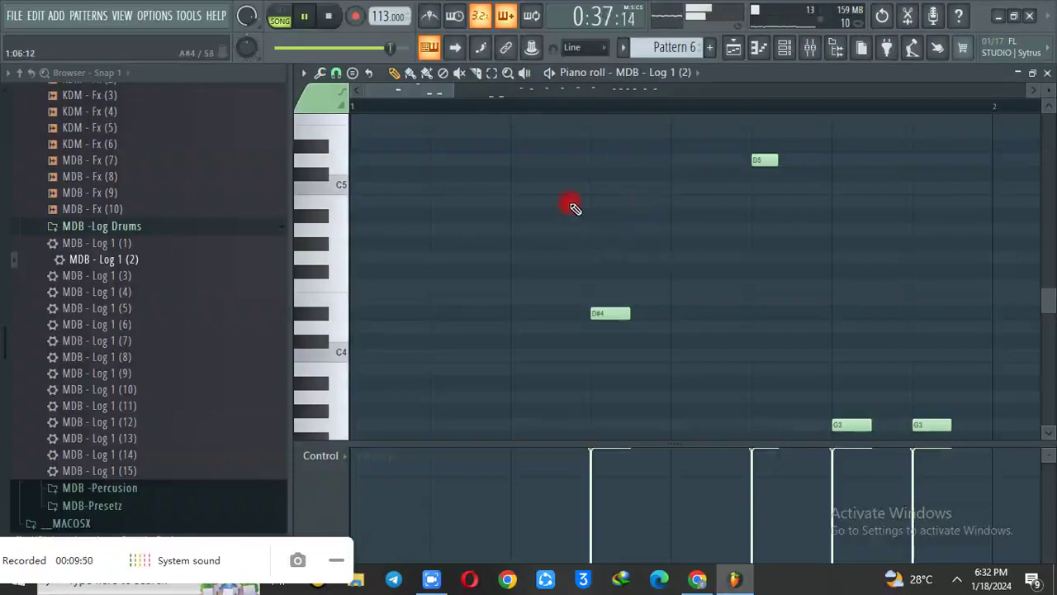
left_click_drag(453, 92, 578, 91)
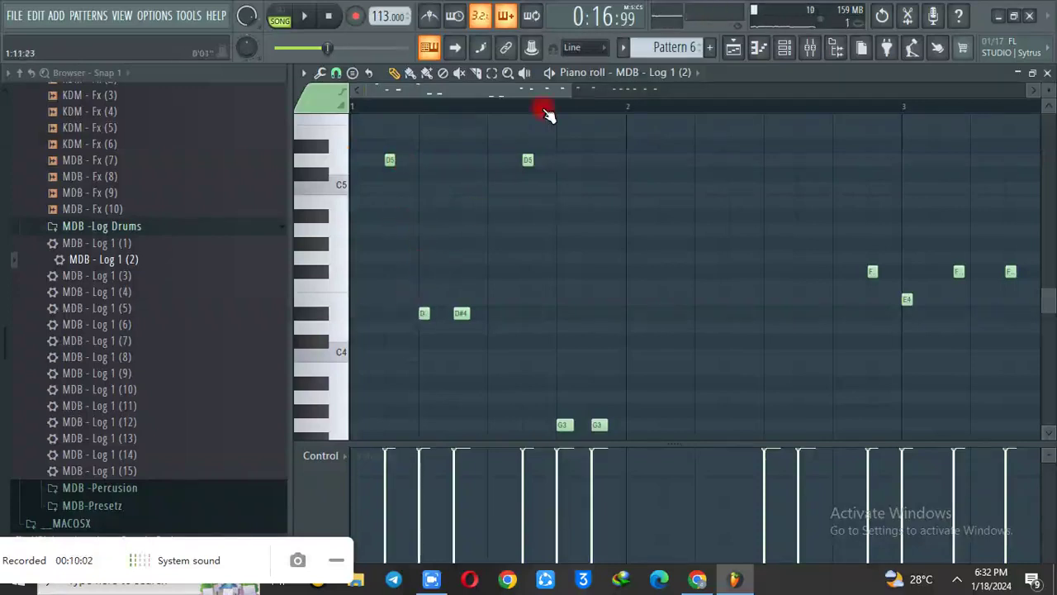
- Delete the Pattern 1 clip at bar 17 of Track 1 and select Pattern 6 for placing
left_click(734, 50)
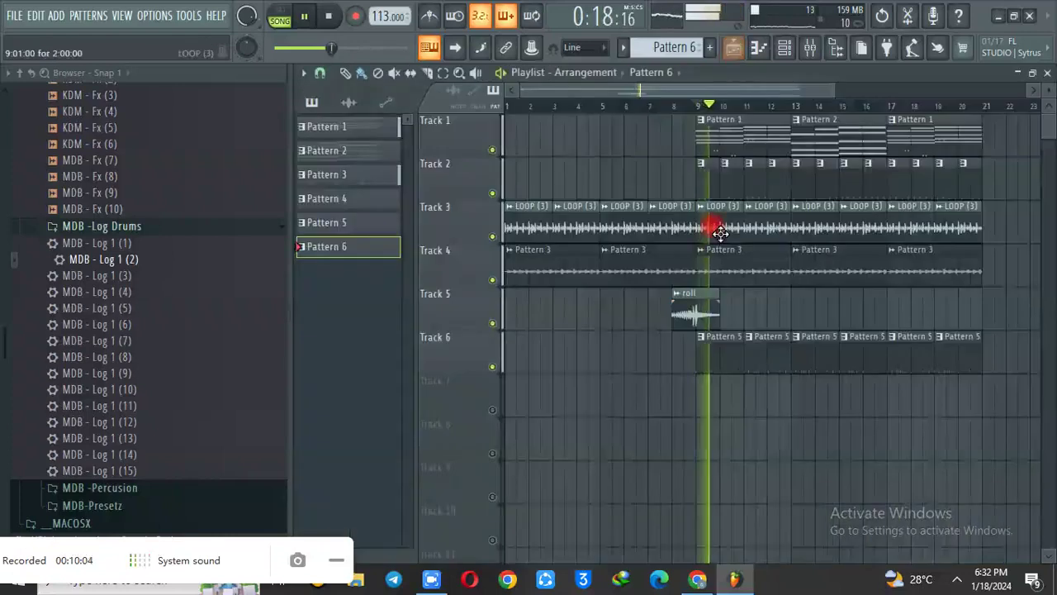
right_click(920, 135)
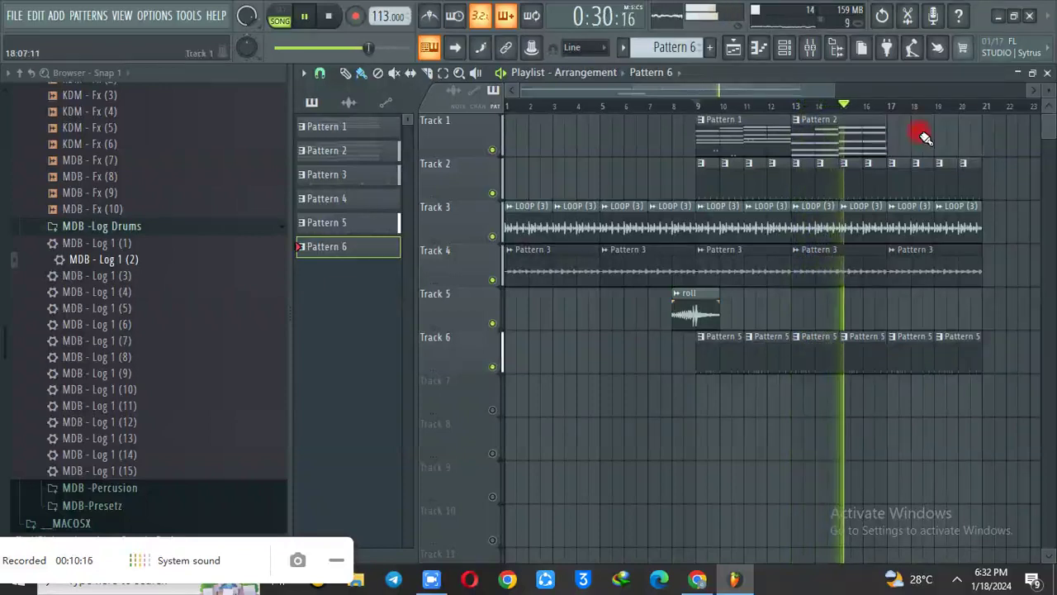
left_click(863, 135)
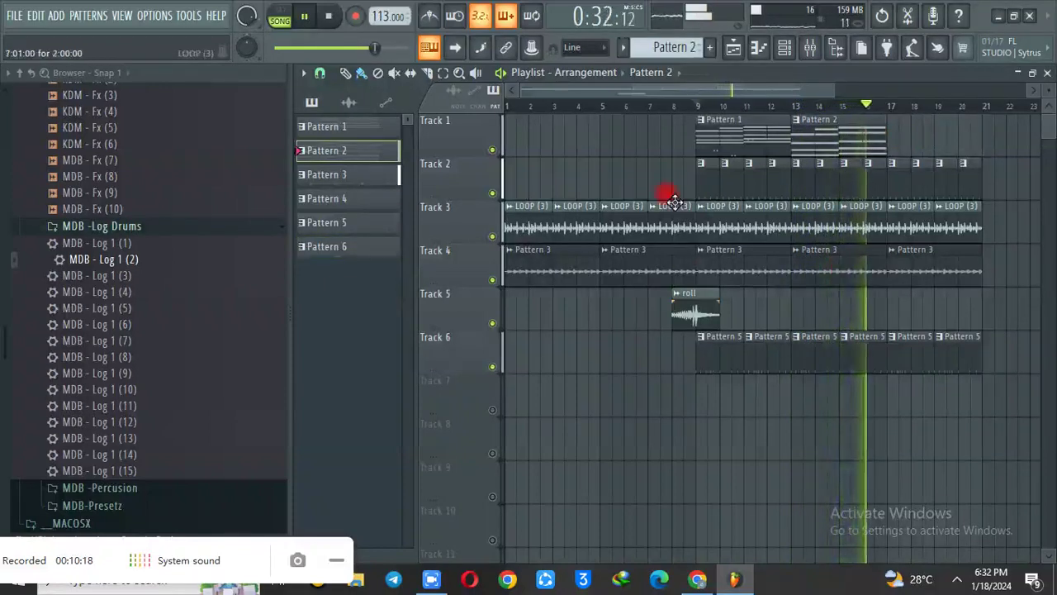
left_click(363, 248)
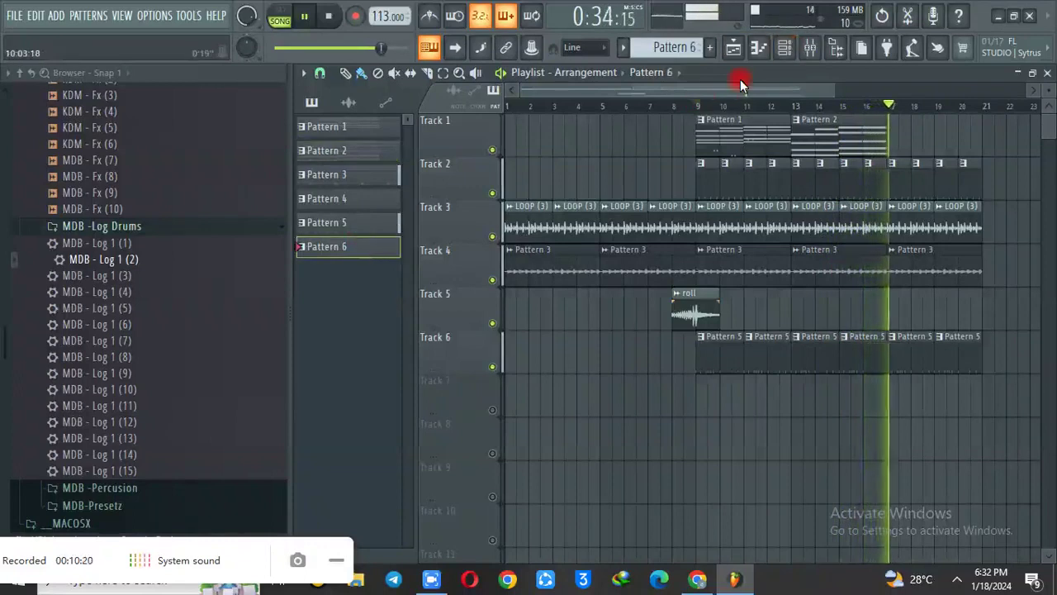
- Cut the log drum notes from Pattern 6 and paste them into an empty pattern's MDB - Log 1 (2) channel
left_click(789, 46)
right_click(420, 335)
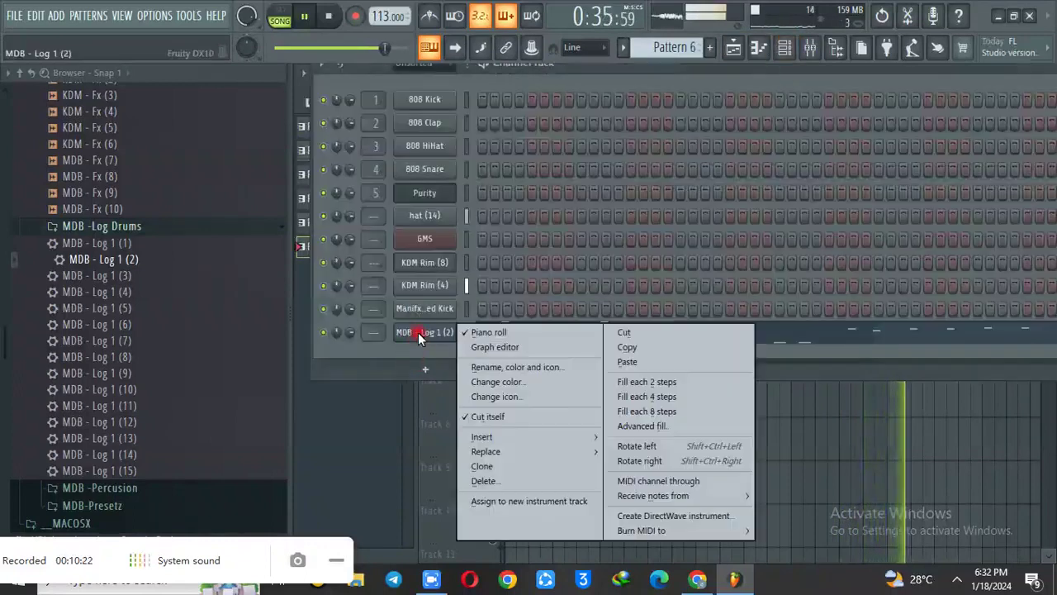
left_click(679, 332)
left_click(710, 48)
left_click(725, 69)
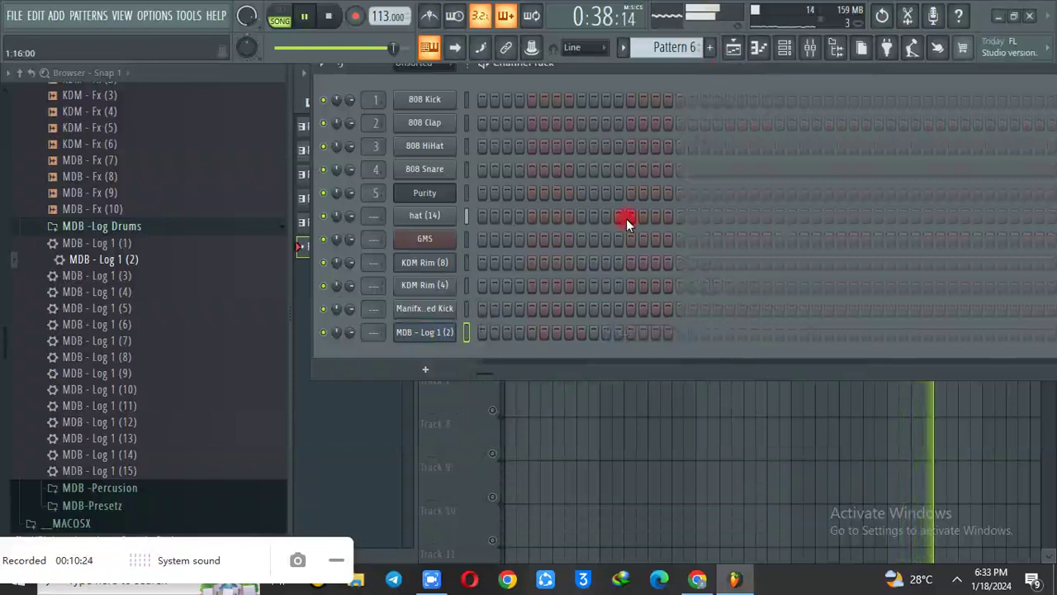
right_click(455, 329)
left_click(657, 362)
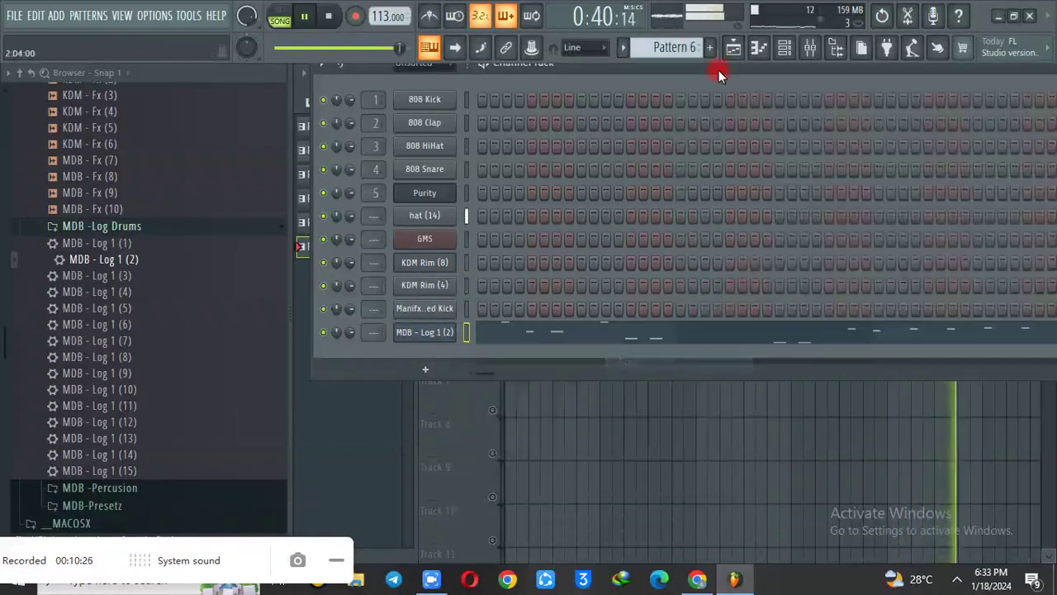
- Place a Pattern 6 clip on Track 7 of the playlist, starting at bar 13
left_click(734, 47)
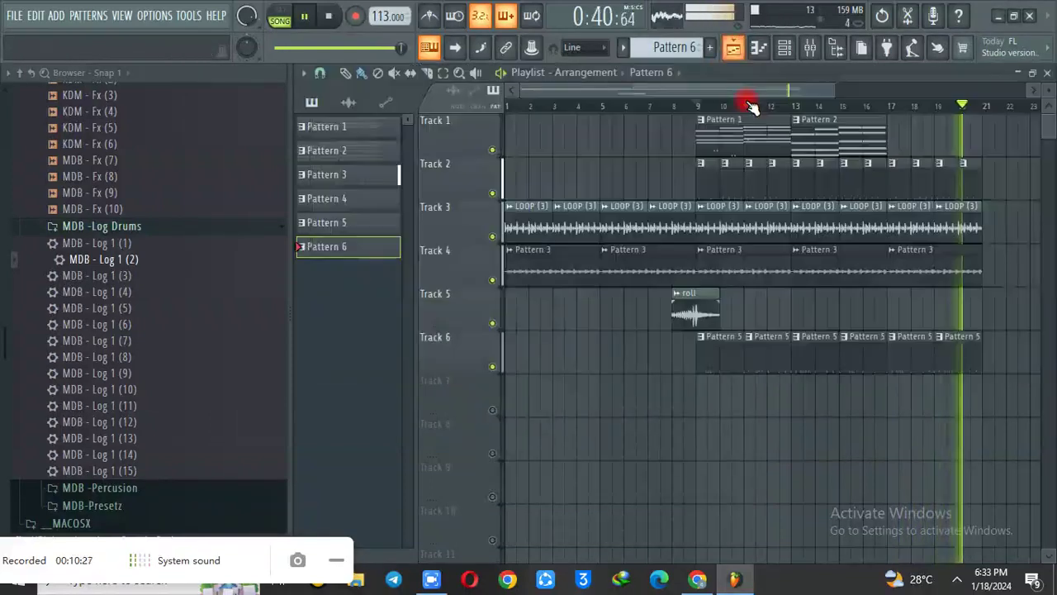
left_click(793, 404)
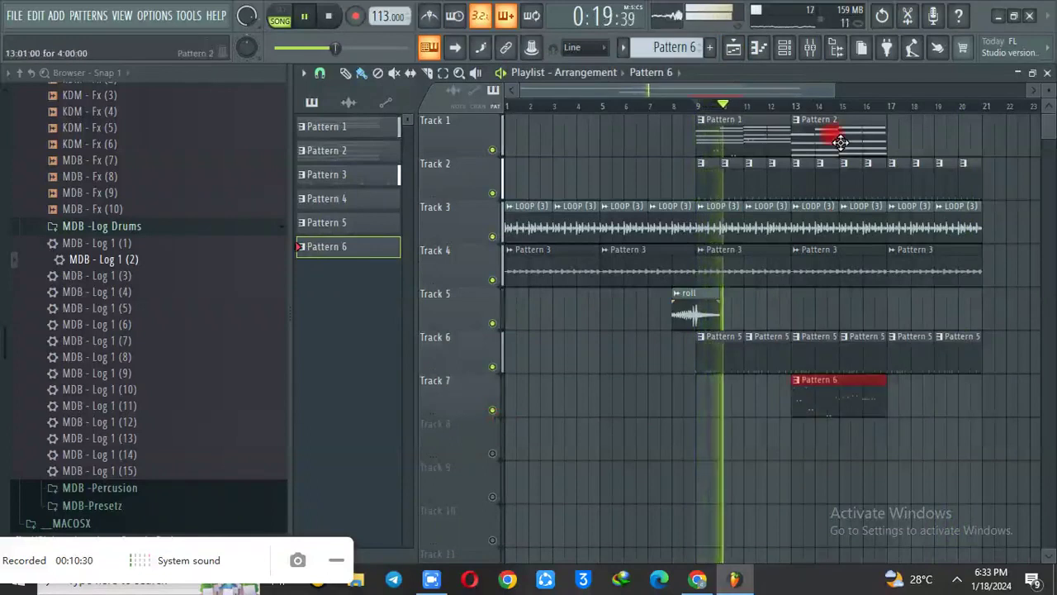
- Select Pattern 1 from its clip at bar 9 and cut the notes of its MDB - Log 1 (2) channel
left_click(746, 139)
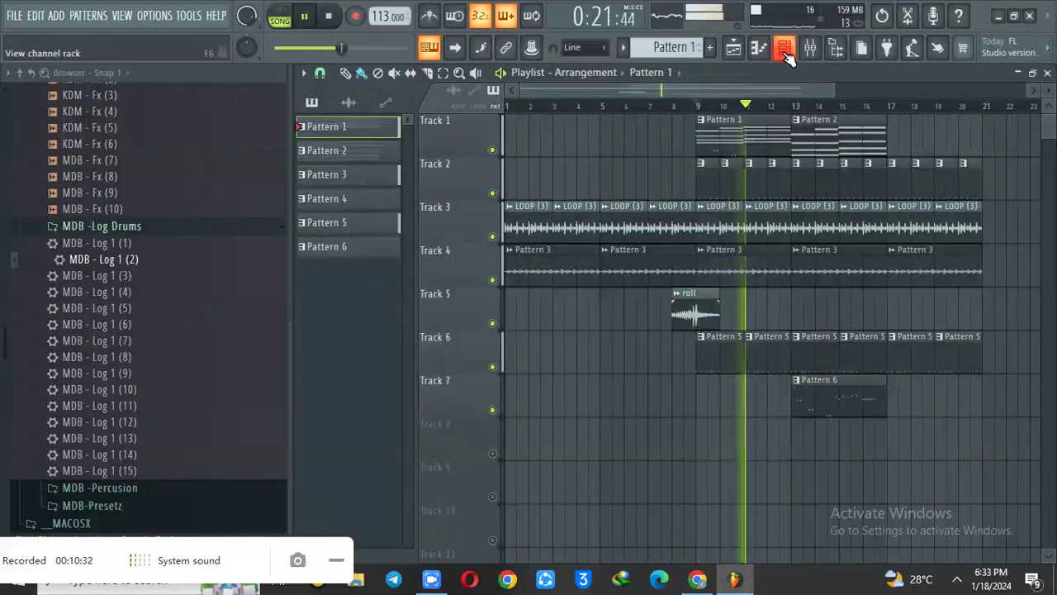
left_click(781, 48)
right_click(454, 332)
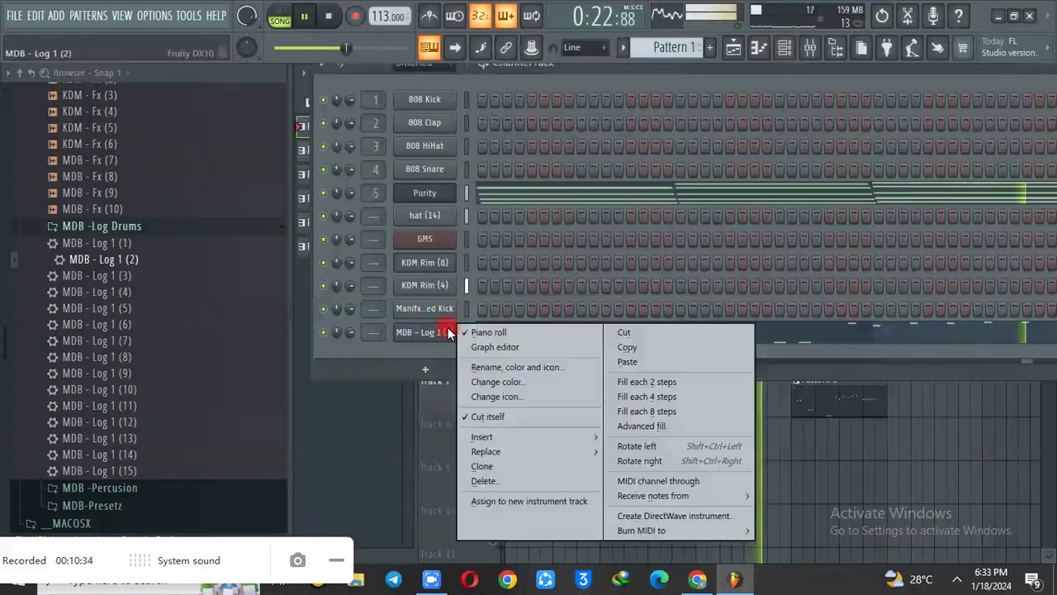
left_click(643, 334)
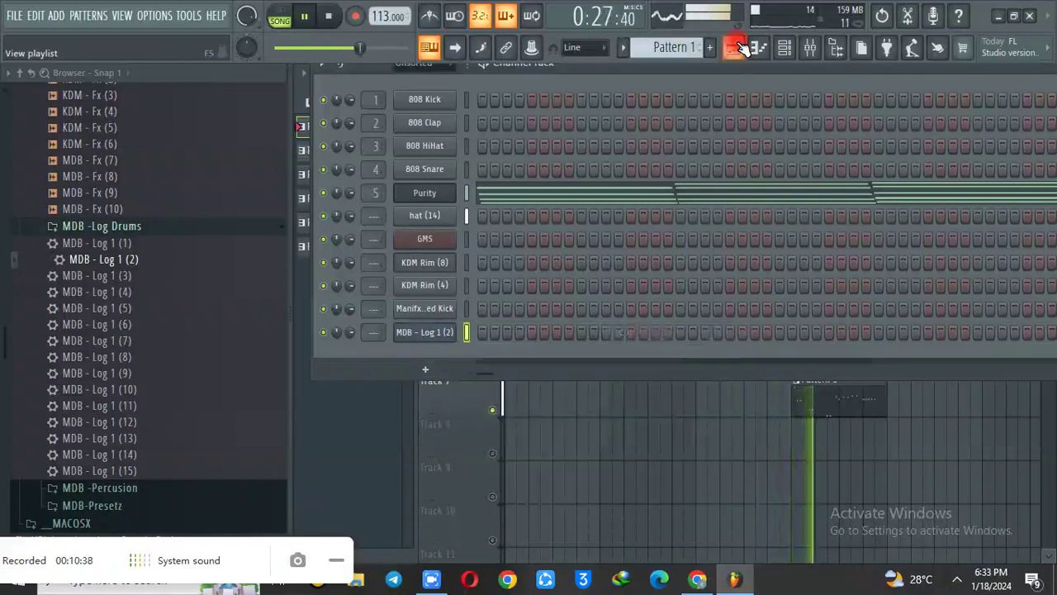
- Paste the cut log drum notes into a new pattern and place its clip on Track 8 at bar 9
left_click(711, 50)
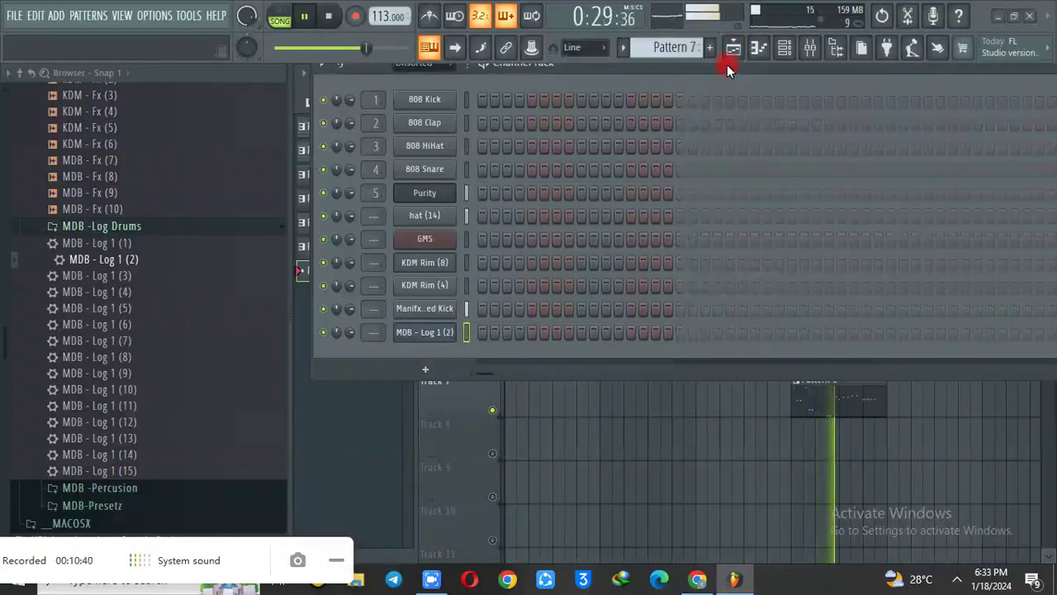
right_click(467, 328)
left_click(644, 359)
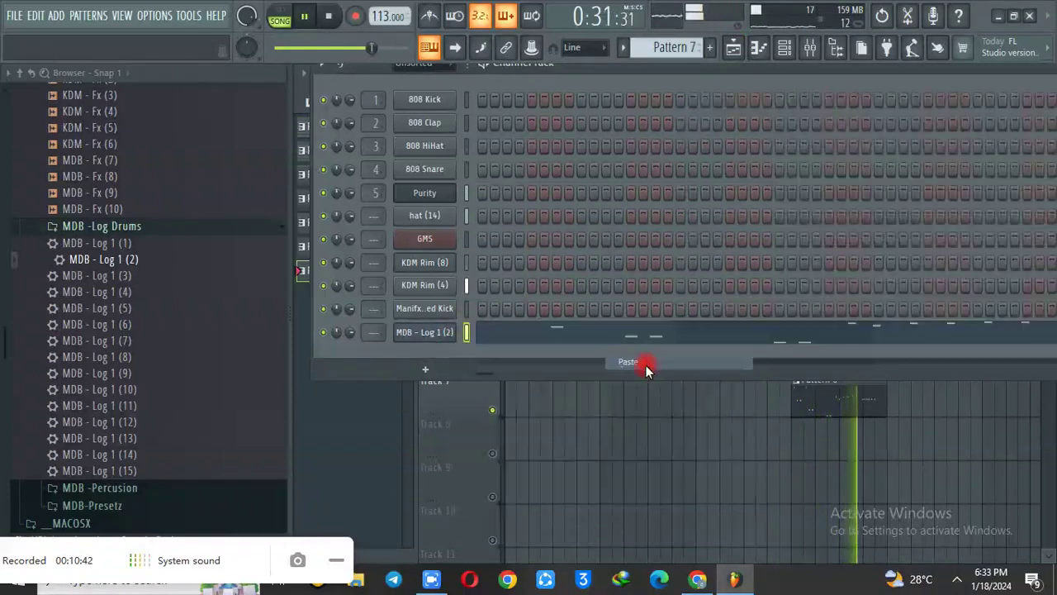
left_click(709, 445)
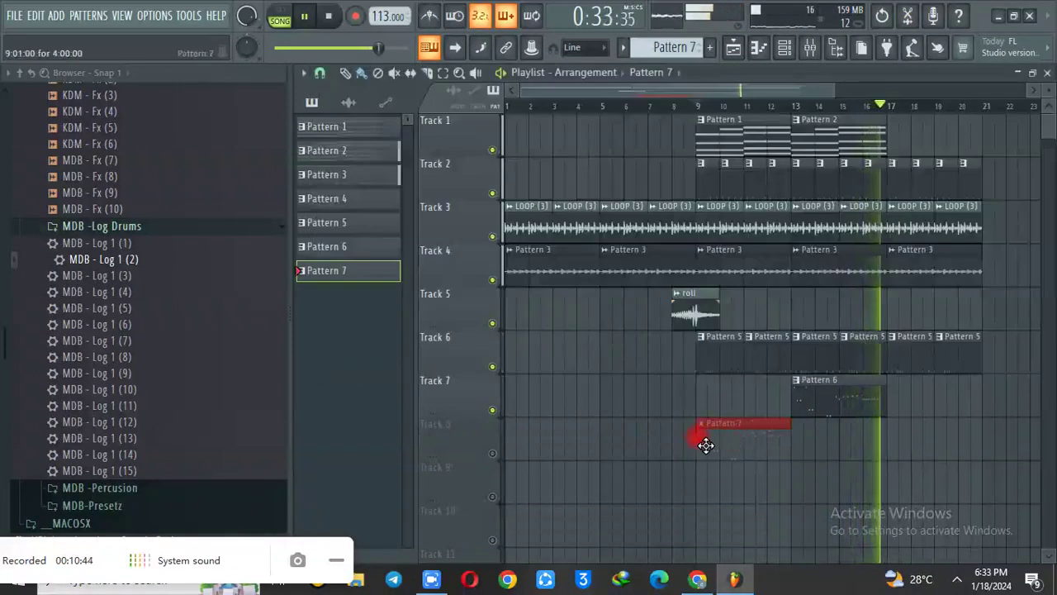
- Play the arrangement from bar 9 to check the log drum clips on Tracks 7 and 8
left_click(494, 454)
key("space")
key("space")
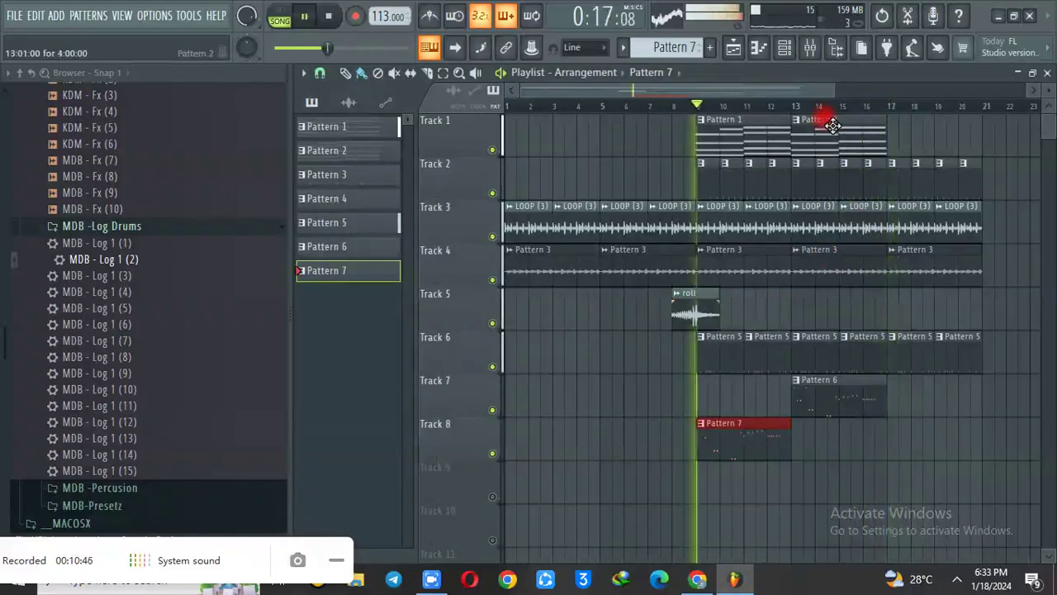
left_click(852, 110)
- Add an E4 note after the last one in bar 4 of Pattern 6's log drum line, with snap set to 1/6 step
left_click(864, 400)
double_click(864, 401)
key("space")
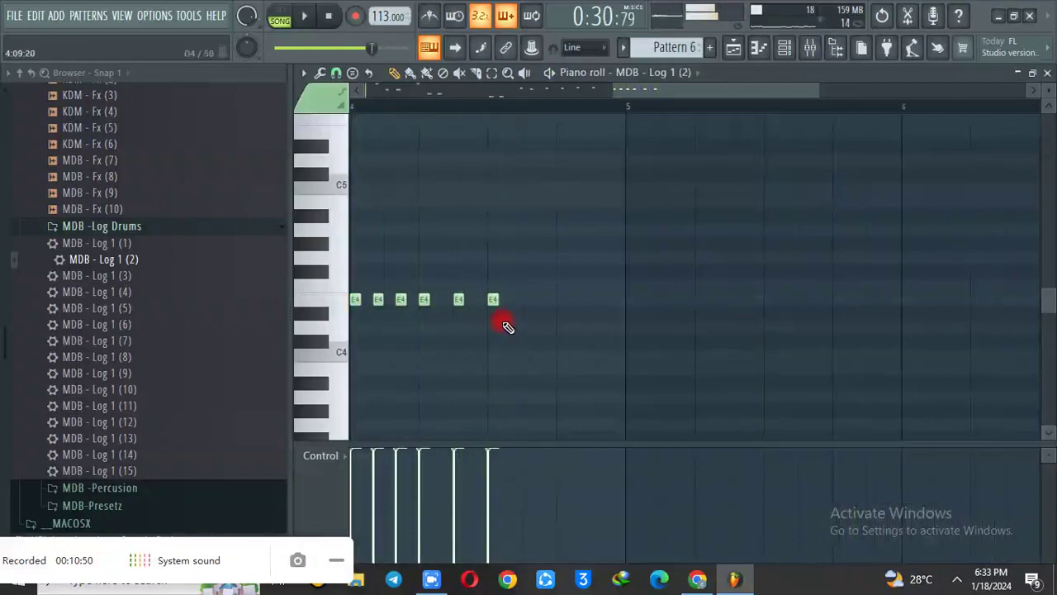
left_click(335, 74)
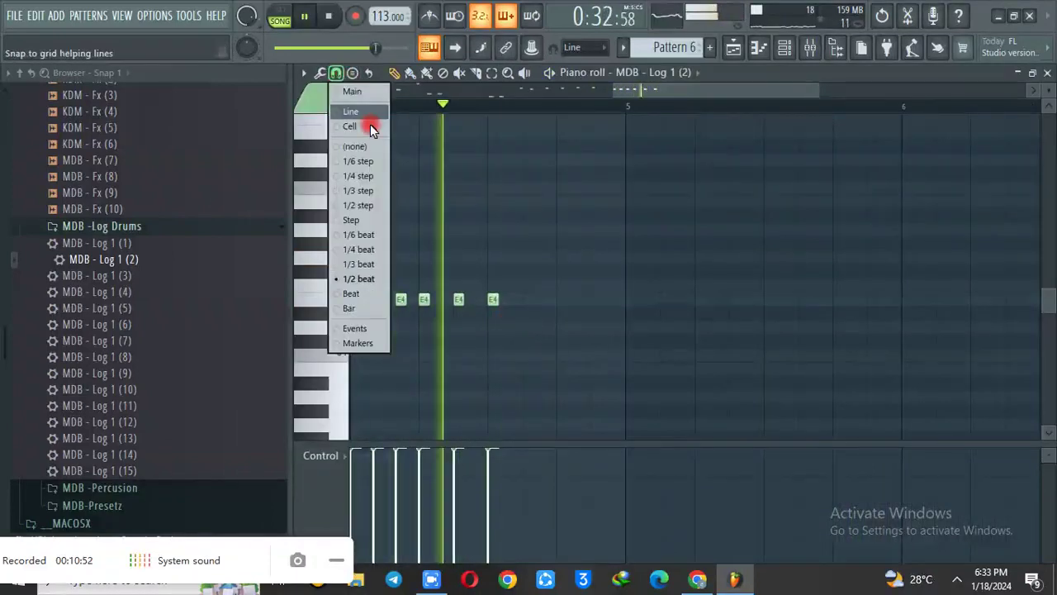
left_click(372, 162)
key("space")
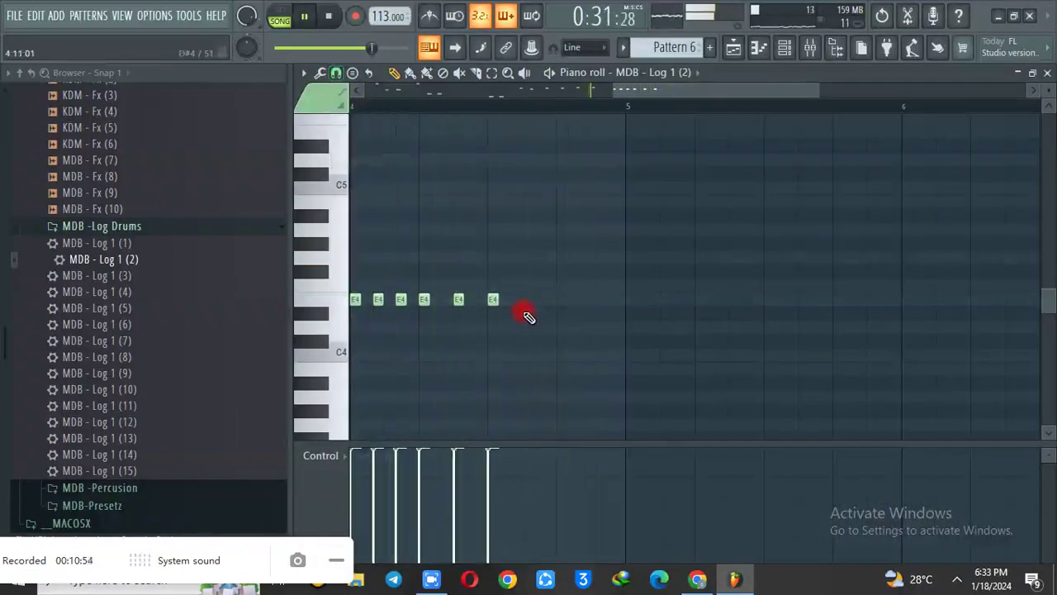
left_click(532, 299)
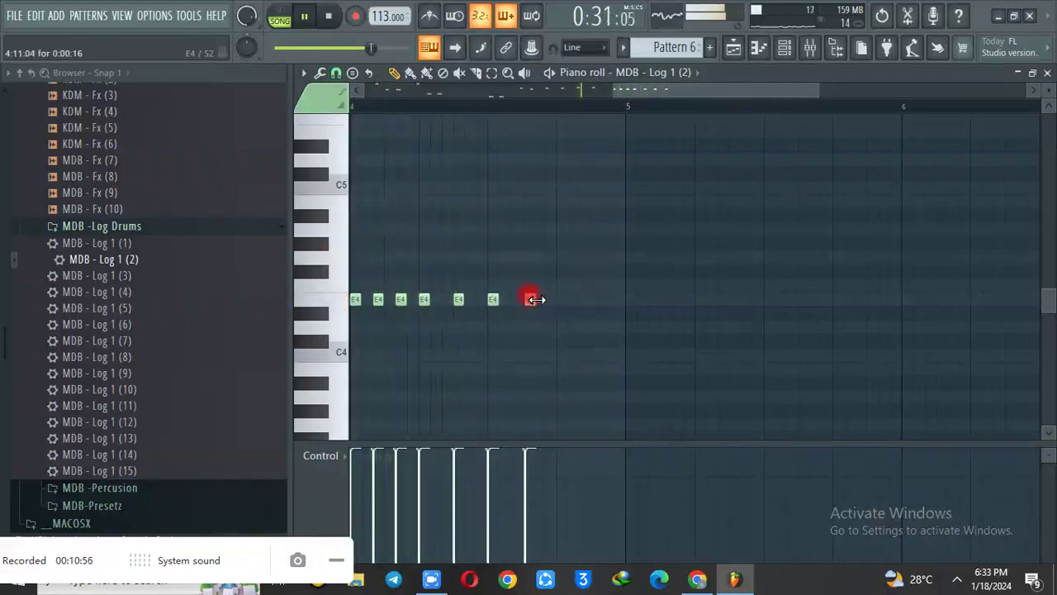
- Set the piano roll's snap for the log drum line to Cell
left_click(535, 303, "ctrl")
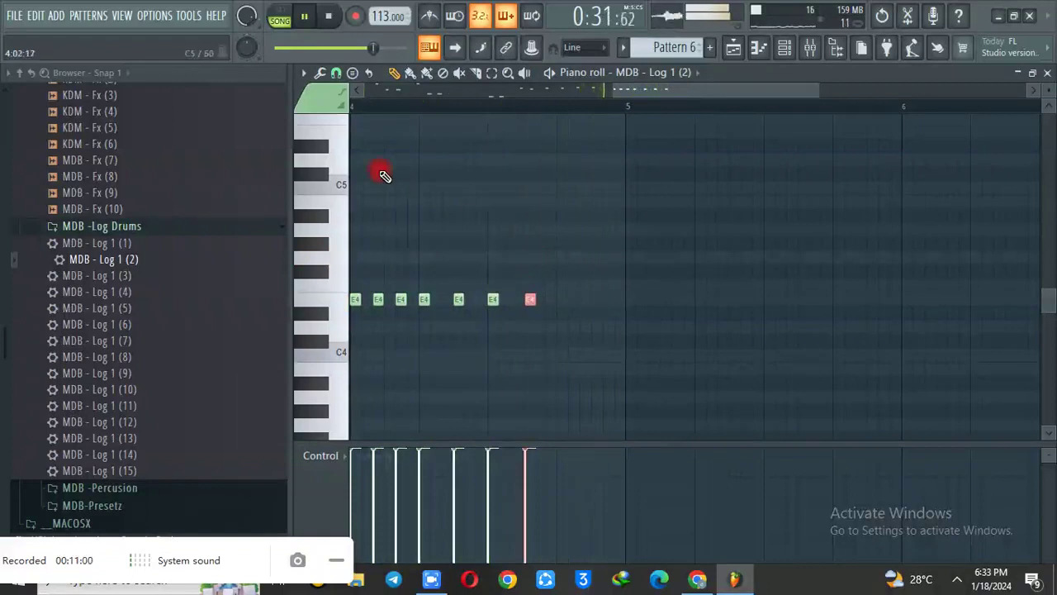
left_click(336, 73)
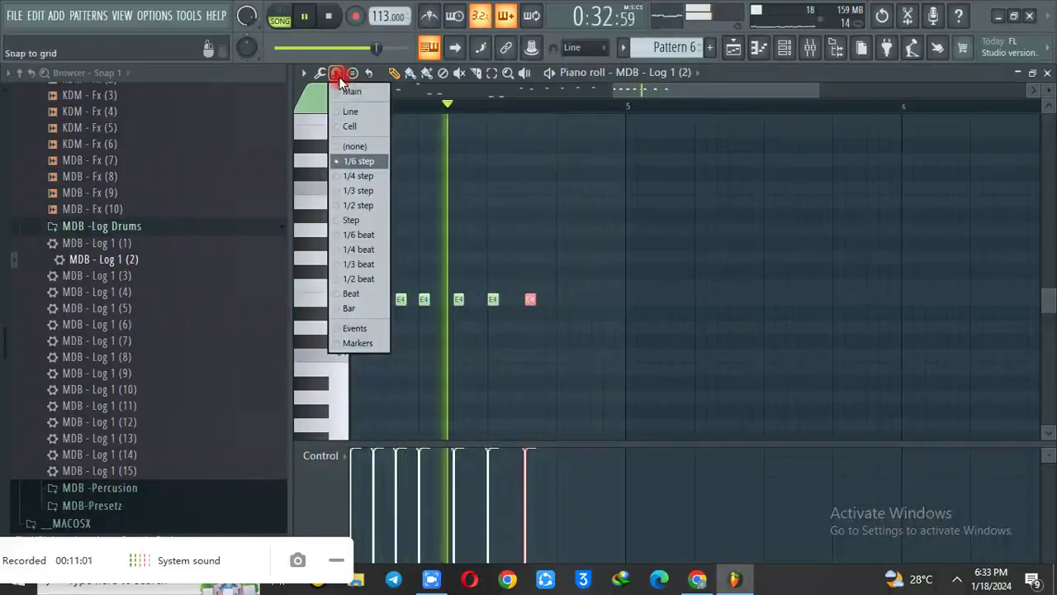
left_click(350, 123)
left_click(551, 209)
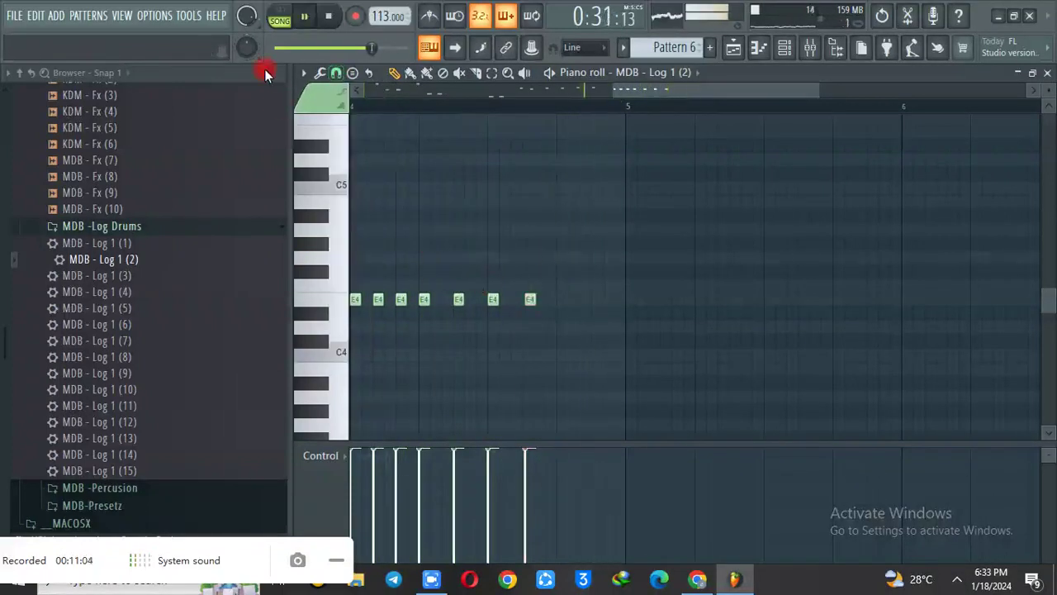
- Try Quick quantize on the log drum notes, undo it and apply it again
left_click(318, 75)
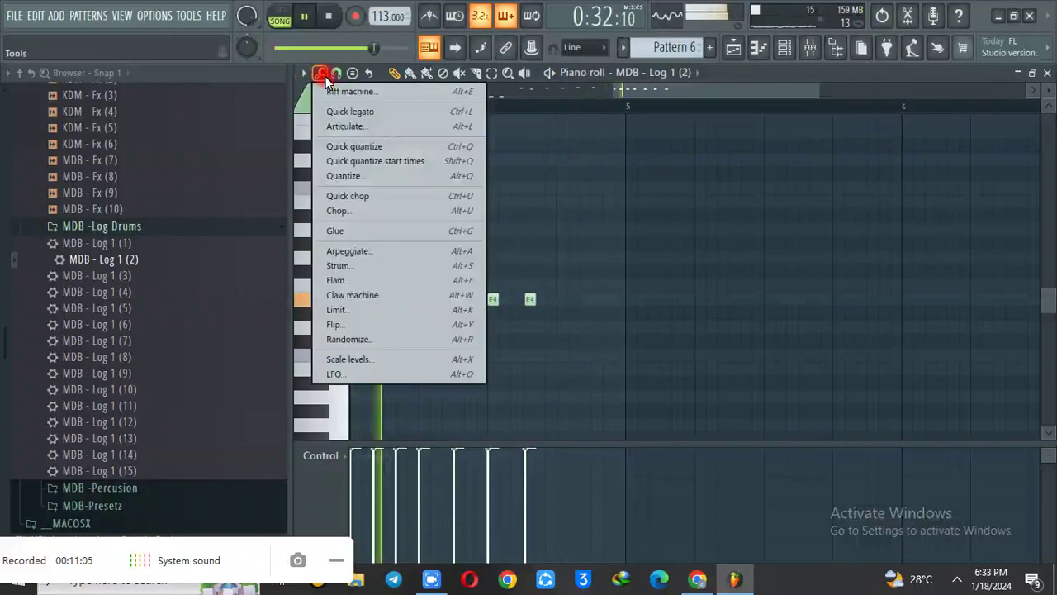
left_click(392, 143)
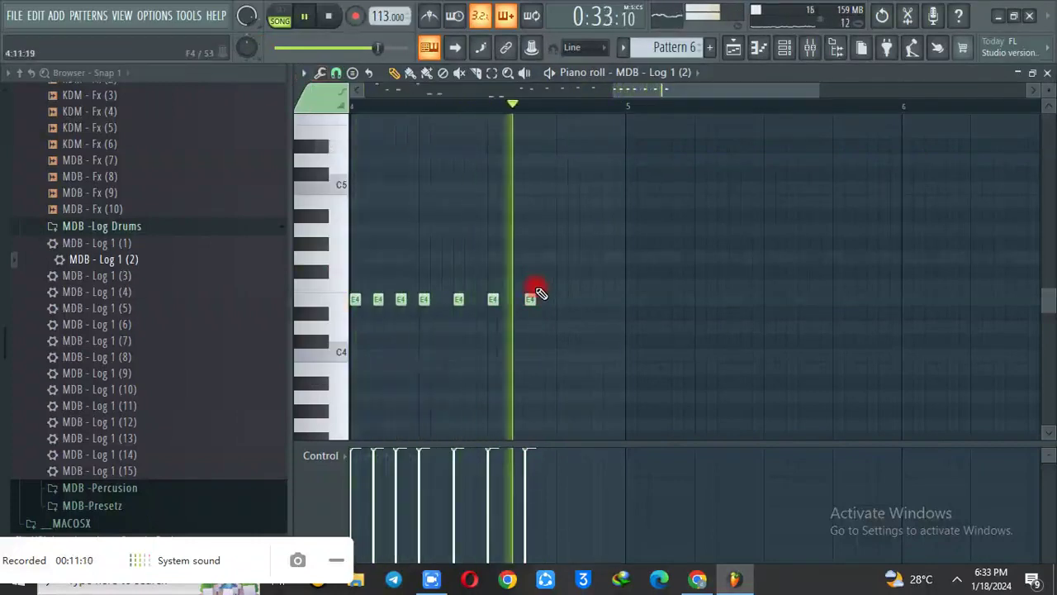
key("ctrl+z")
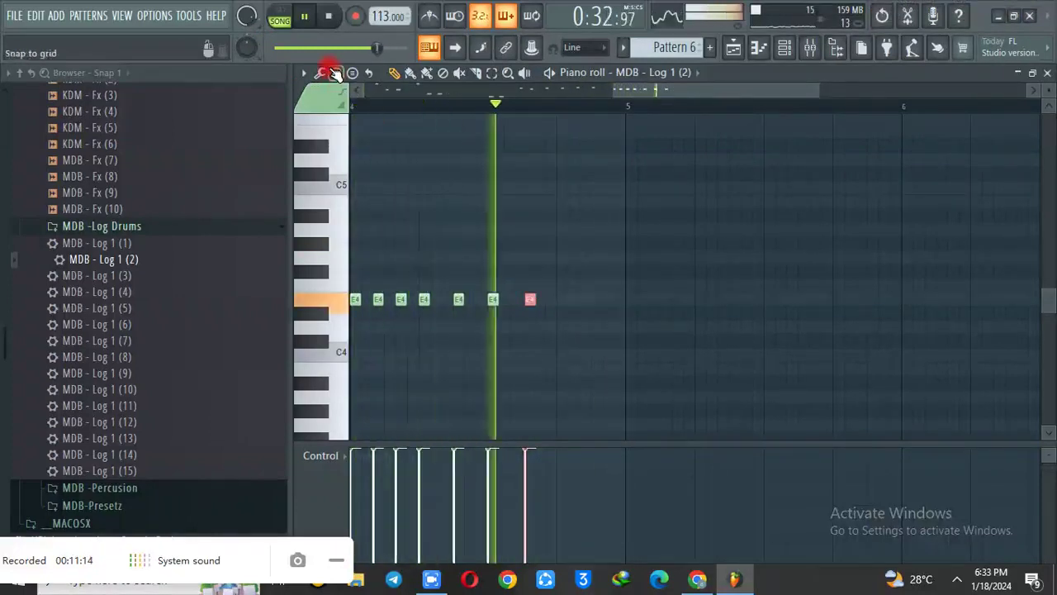
left_click(320, 73)
left_click(342, 146)
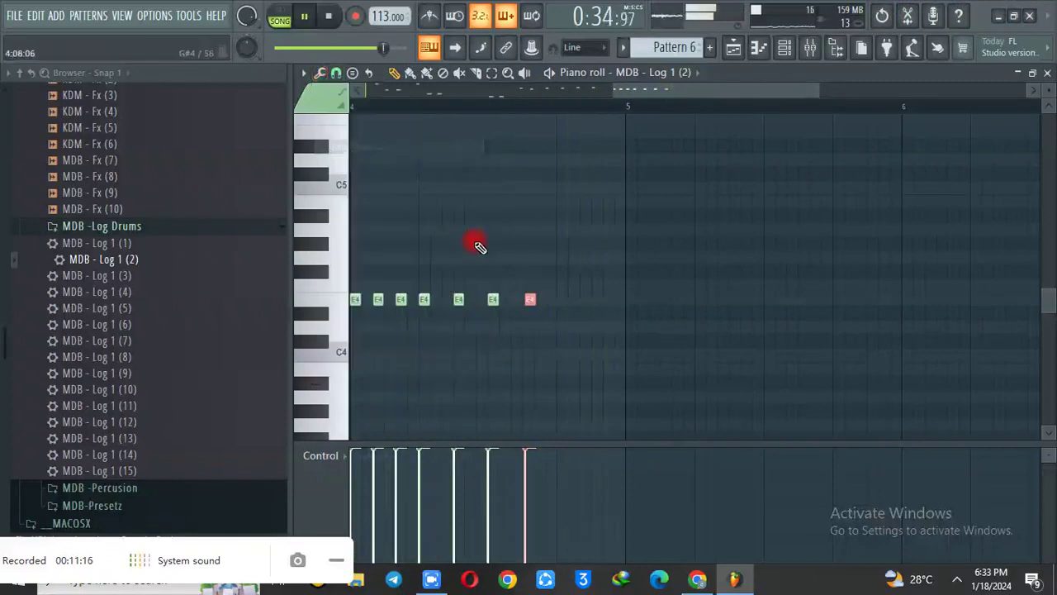
- Replace the last E4 note in bar 4 with one placed slightly earlier and add another E4 right after it
right_click(529, 297)
left_click(530, 299)
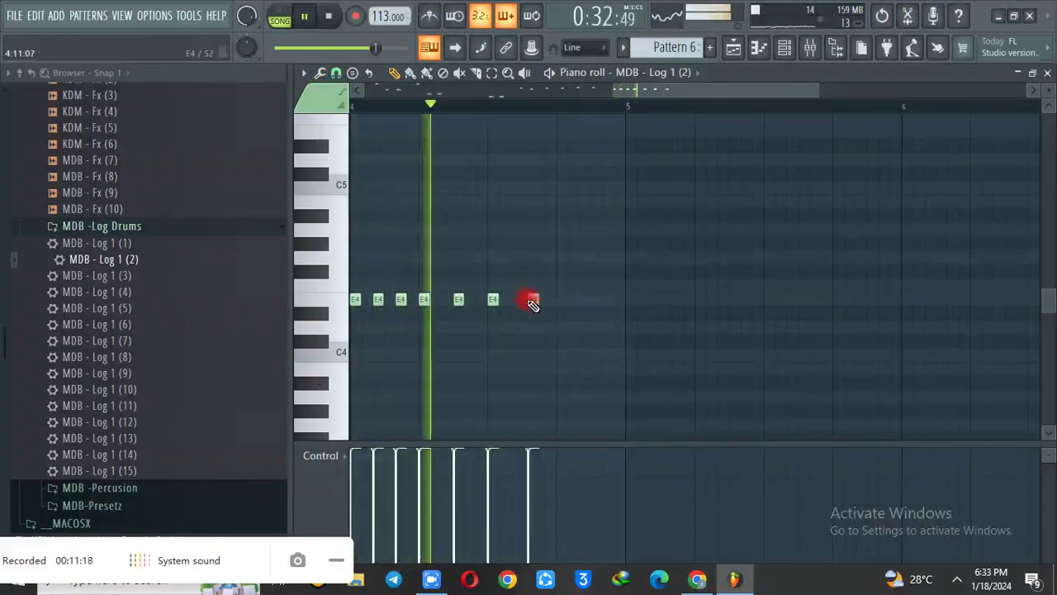
key("space")
left_click(529, 299)
left_click(545, 300)
left_click(562, 301)
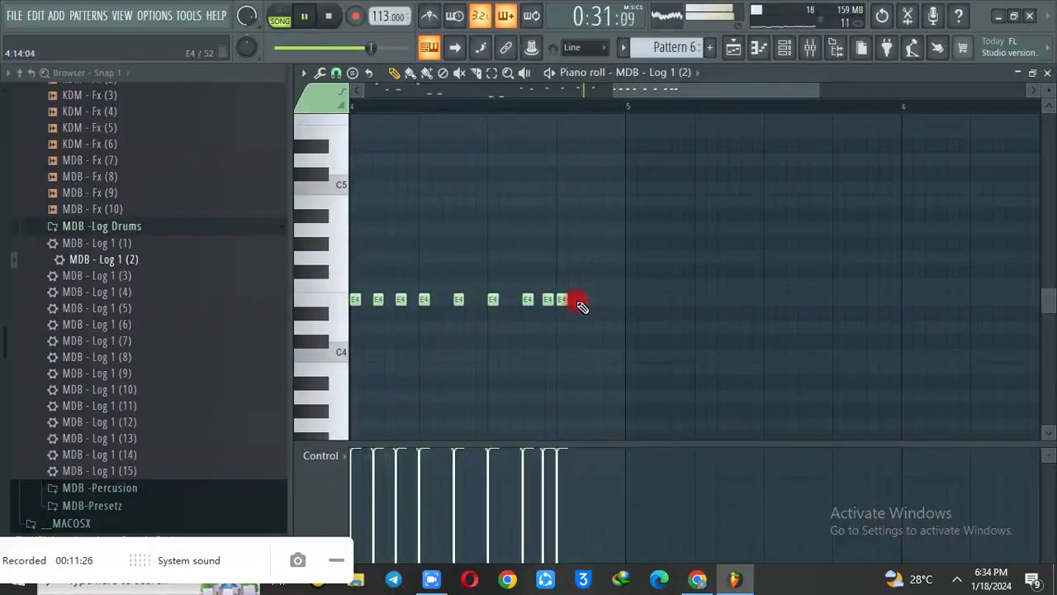
right_click(564, 300)
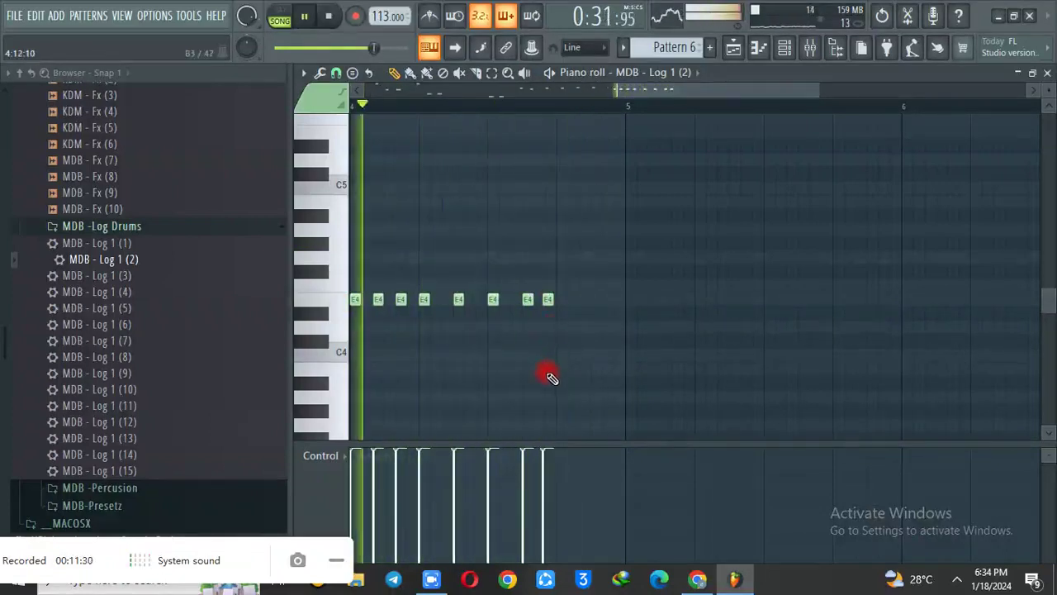
- Add a G3 note in the last beat of bar 4 and delete the E4 note just before it
left_click(562, 425)
left_click(595, 425)
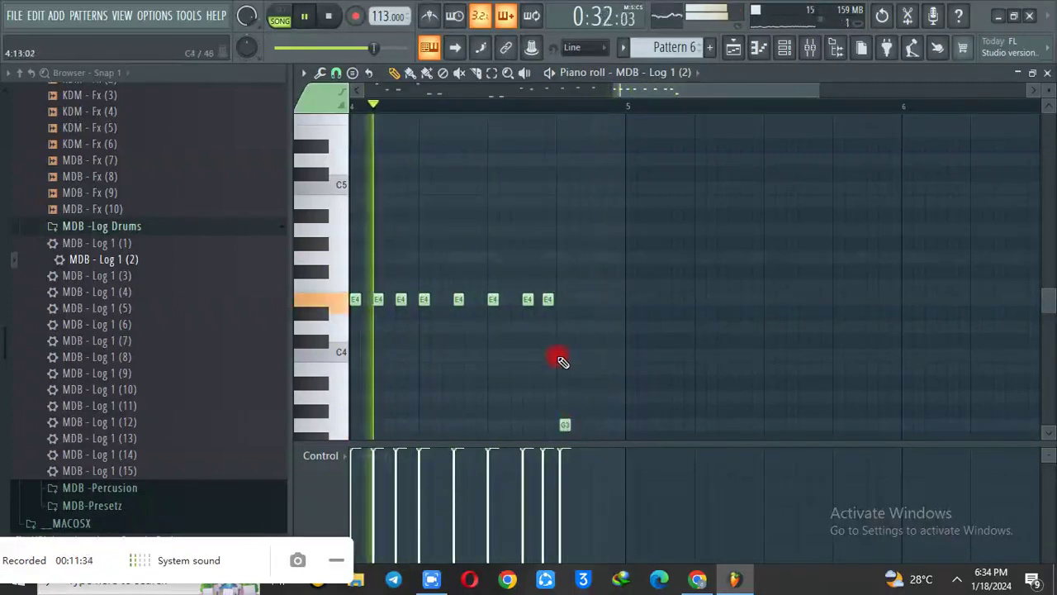
right_click(550, 300)
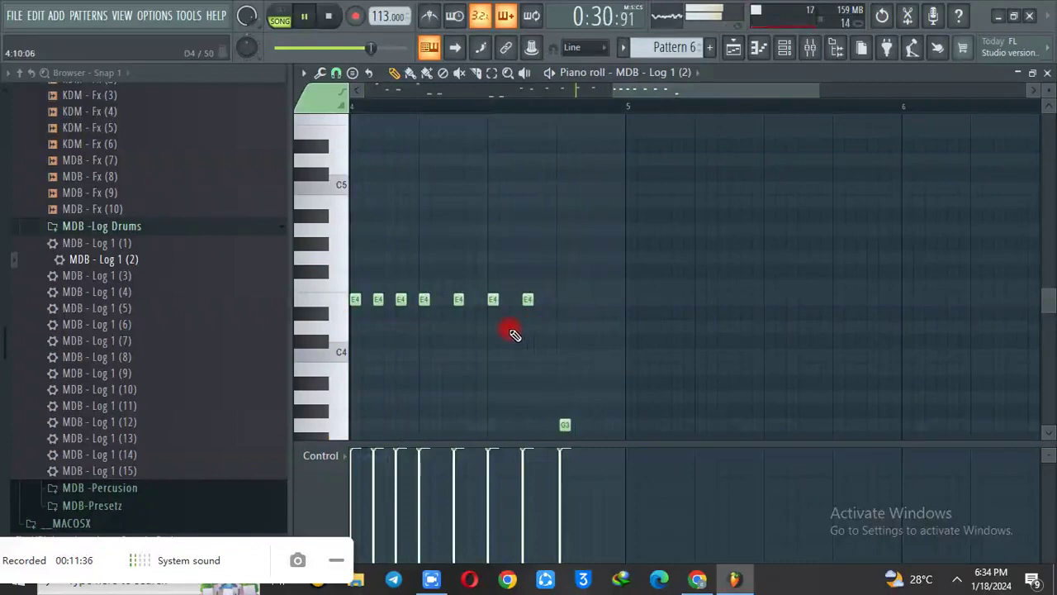
- Lower the sixth note of bar 4 from E4 to D4 and add G3 and A3 notes after it
left_click_drag(492, 299, 491, 327)
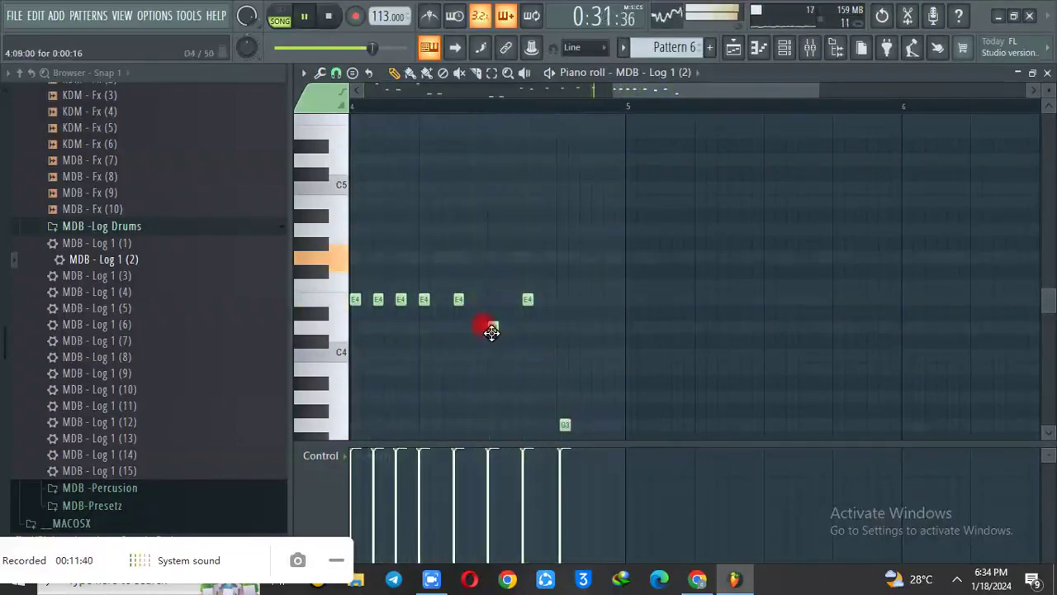
left_click(505, 425)
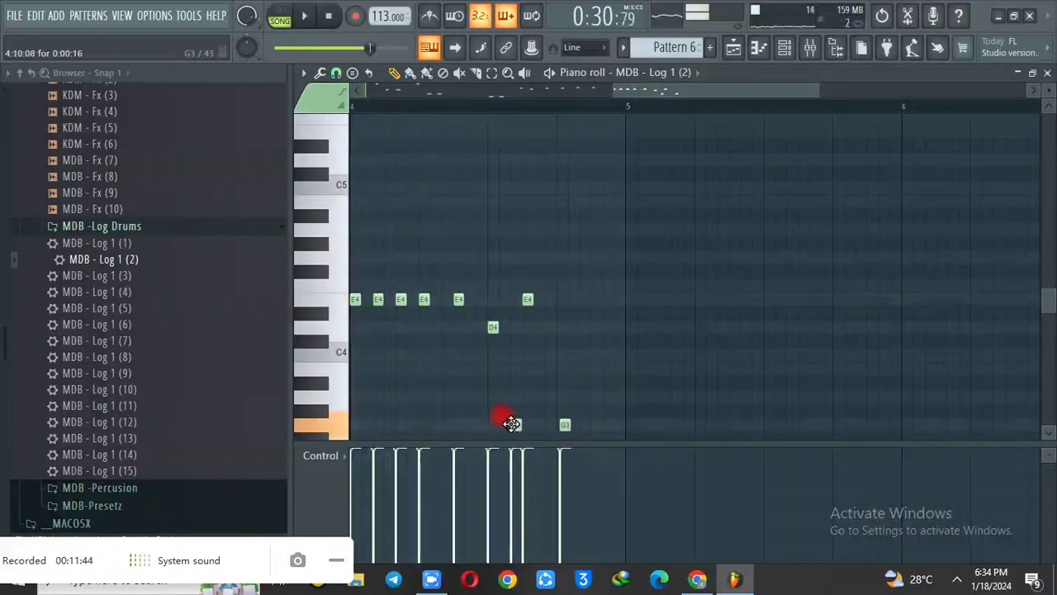
left_click(550, 397)
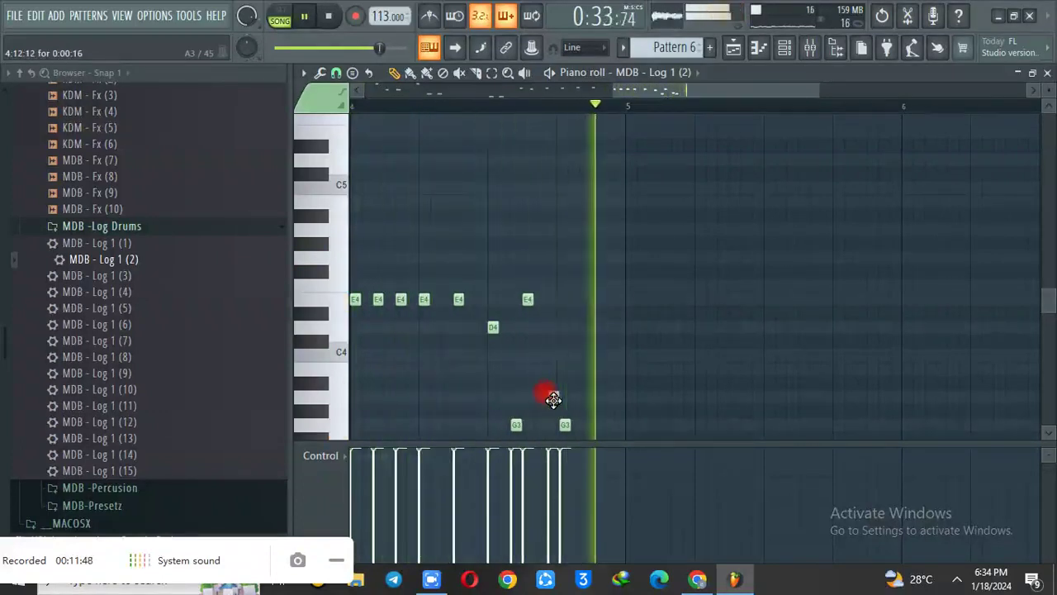
- Shift the A3 note slightly earlier and the final G3 later, adding another G3 at the end of bar 4
key("space")
left_click(555, 401)
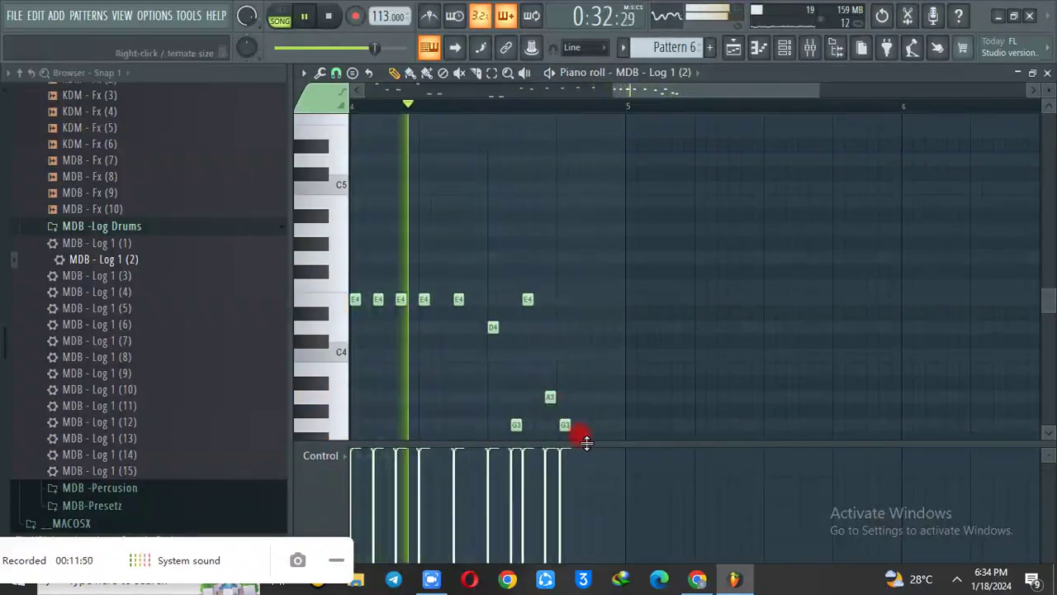
left_click_drag(563, 425, 584, 426)
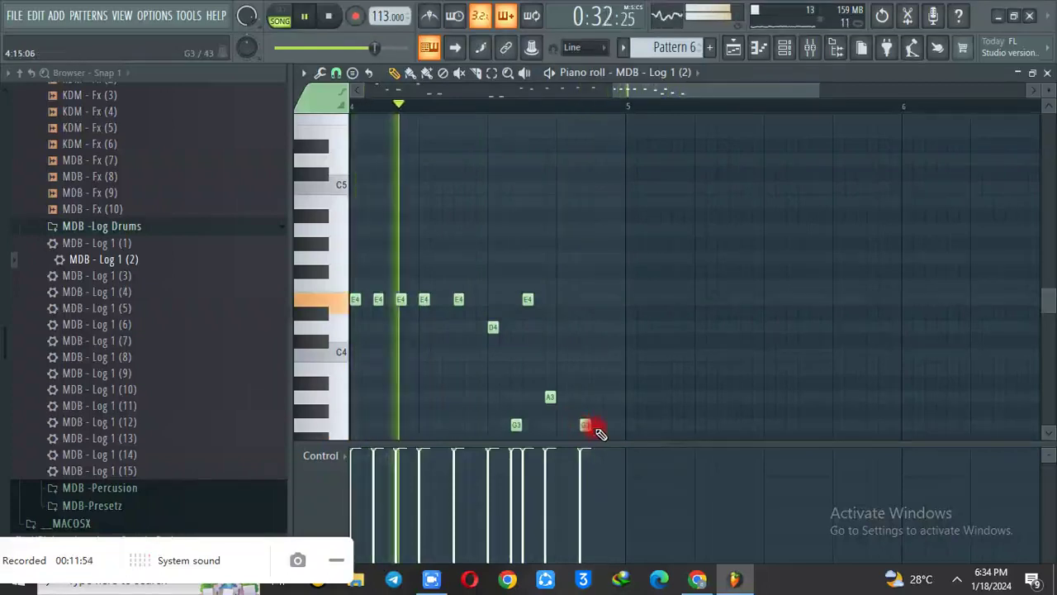
left_click(597, 427)
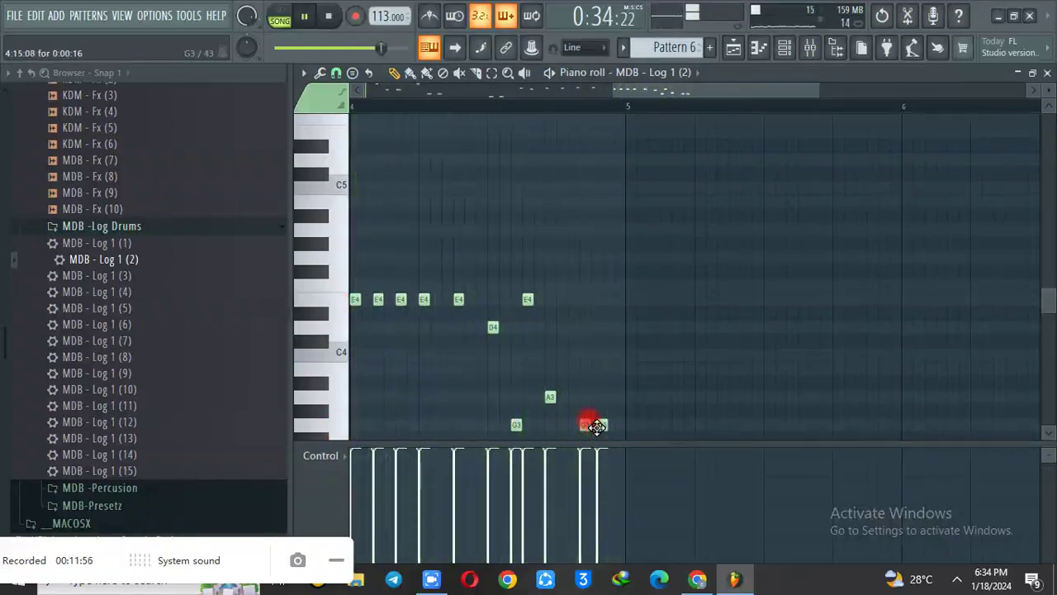
- Play the playlist from bar 9 and move the Pattern 7 clip from Track 8 to Track 7 at bar 9
left_click(723, 47)
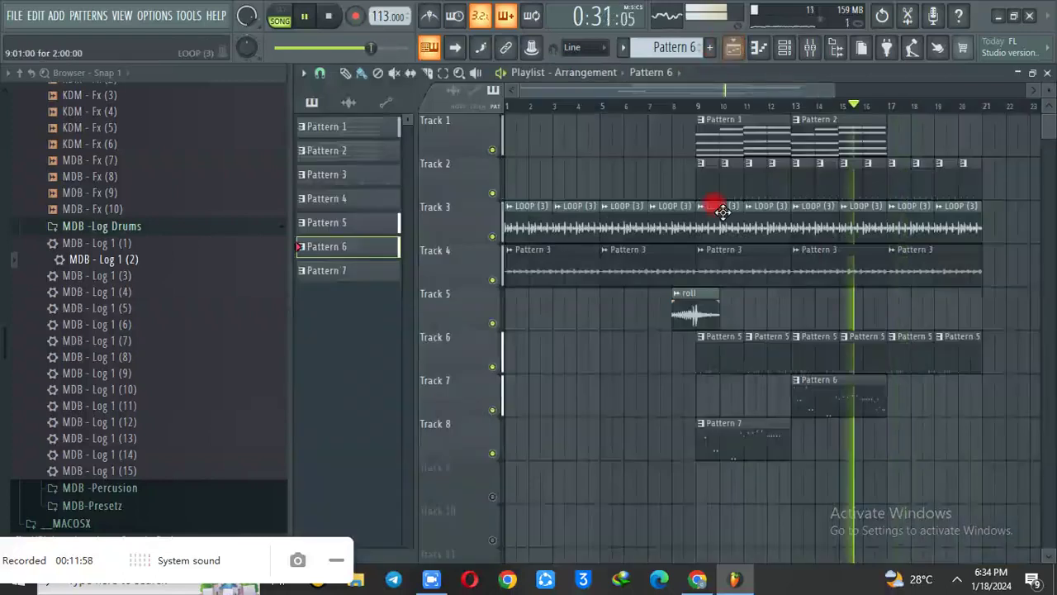
left_click(698, 102)
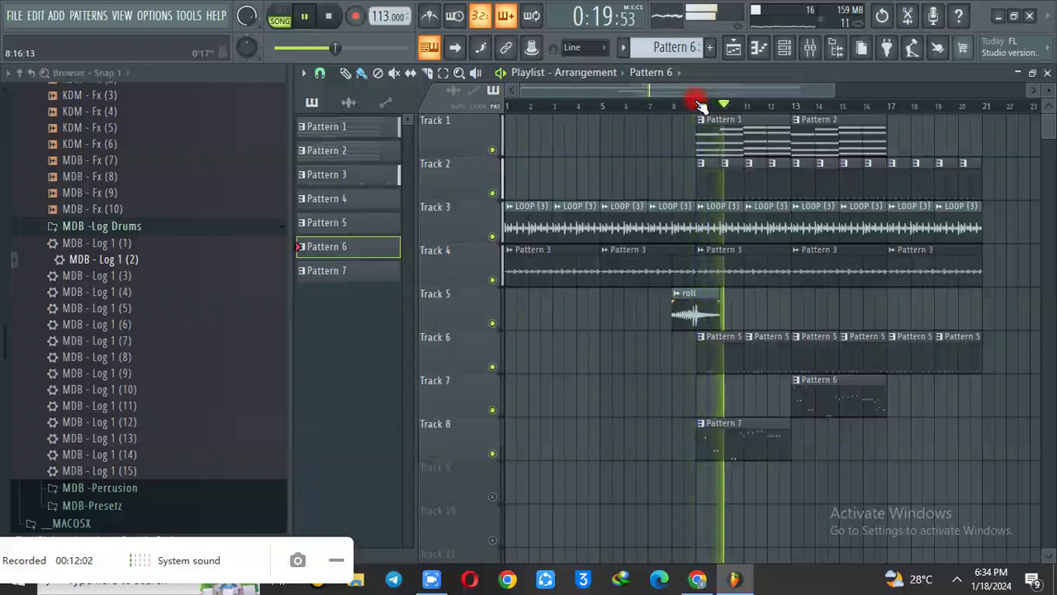
left_click_drag(727, 434, 732, 380)
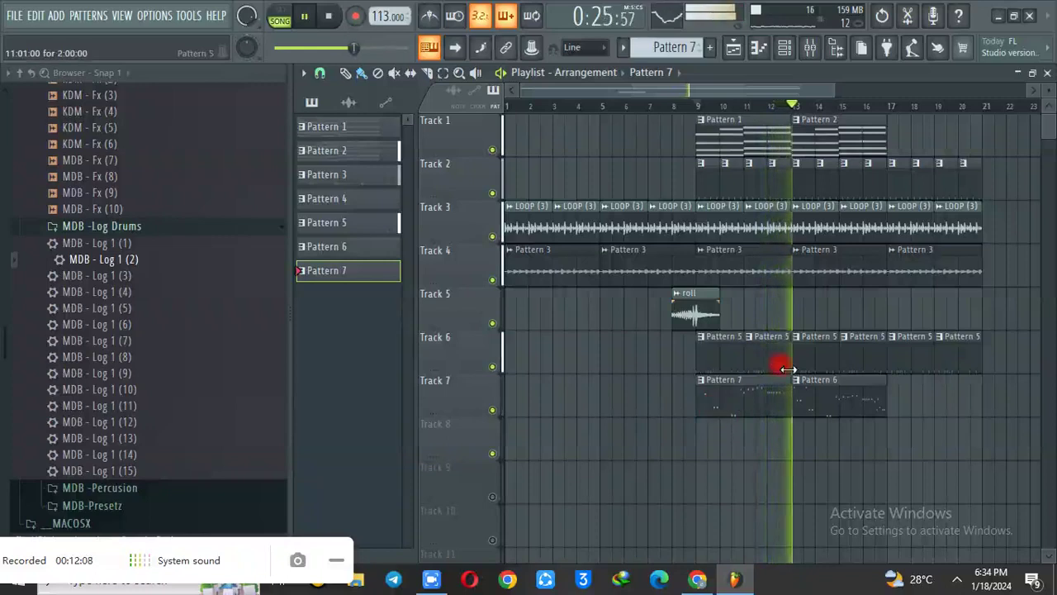
- Place copies of Pattern 1 on Track 1 and Pattern 7 on Track 7, both starting at bar 17
left_click(772, 138)
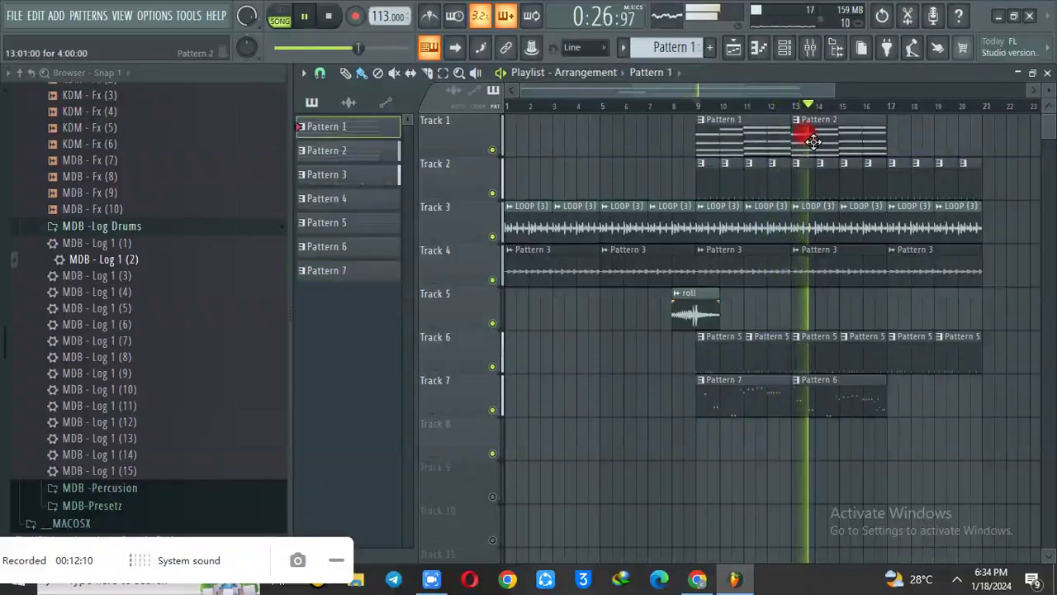
left_click(892, 134)
left_click(746, 394)
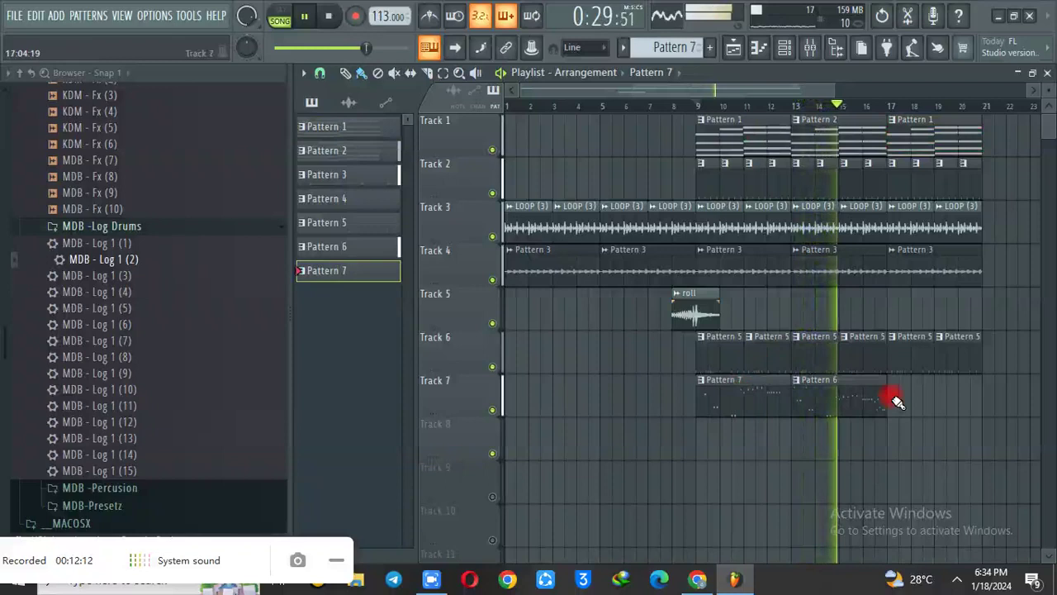
left_click(892, 394)
- Place Pattern 6 on Track 7 and the Pattern 3 audio clip on Track 4, both starting at bar 21
left_click(860, 400)
left_click(1016, 400)
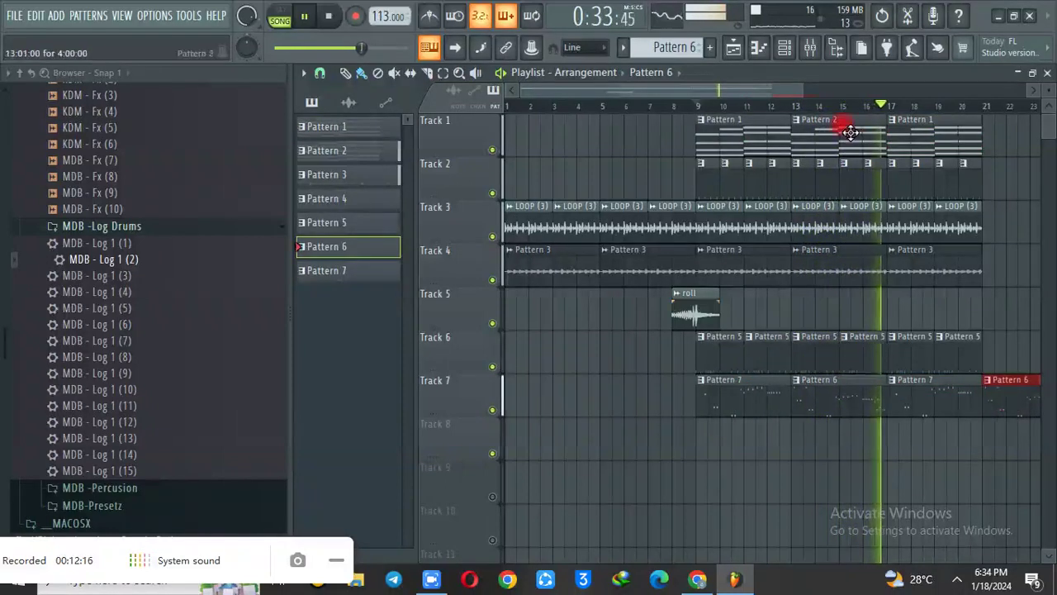
left_click_drag(798, 93, 888, 92)
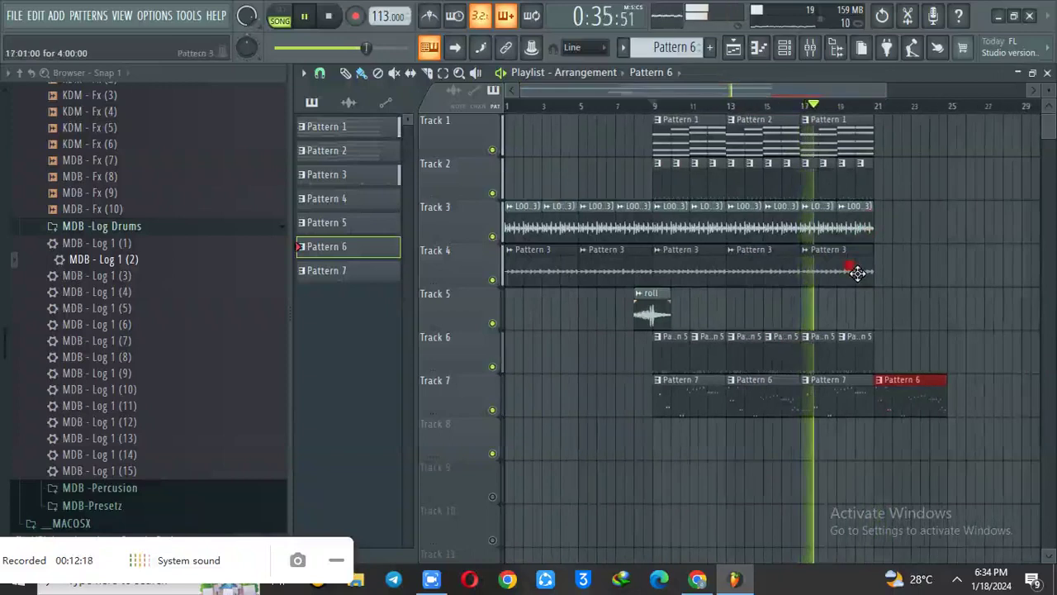
left_click(864, 266)
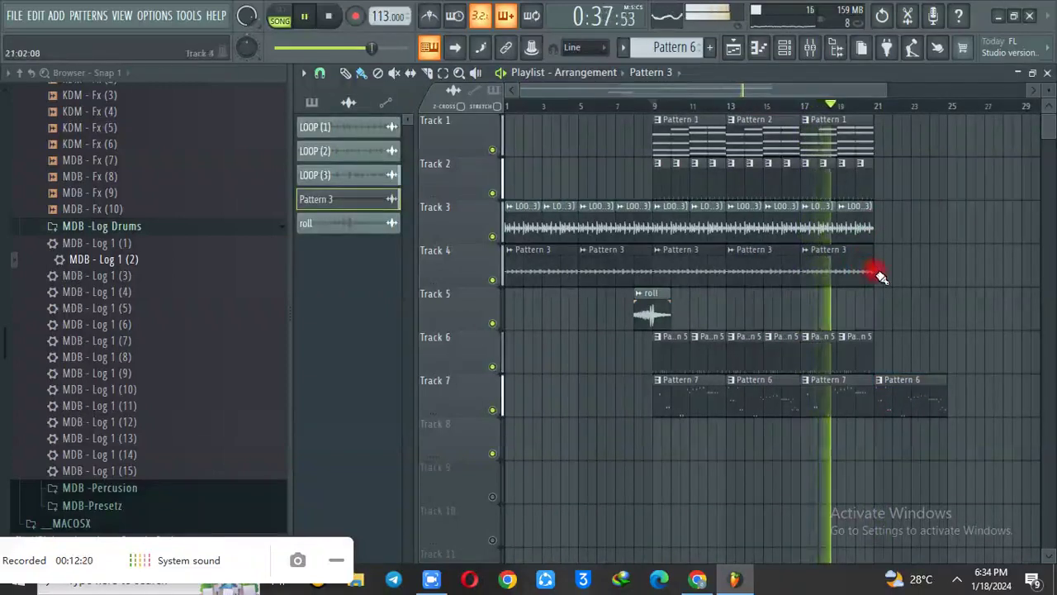
left_click(874, 274)
- Place Pattern 1 on Track 1 at bar 21 and a LOOP (3) clip on Track 3 at bar 23
left_click(844, 132)
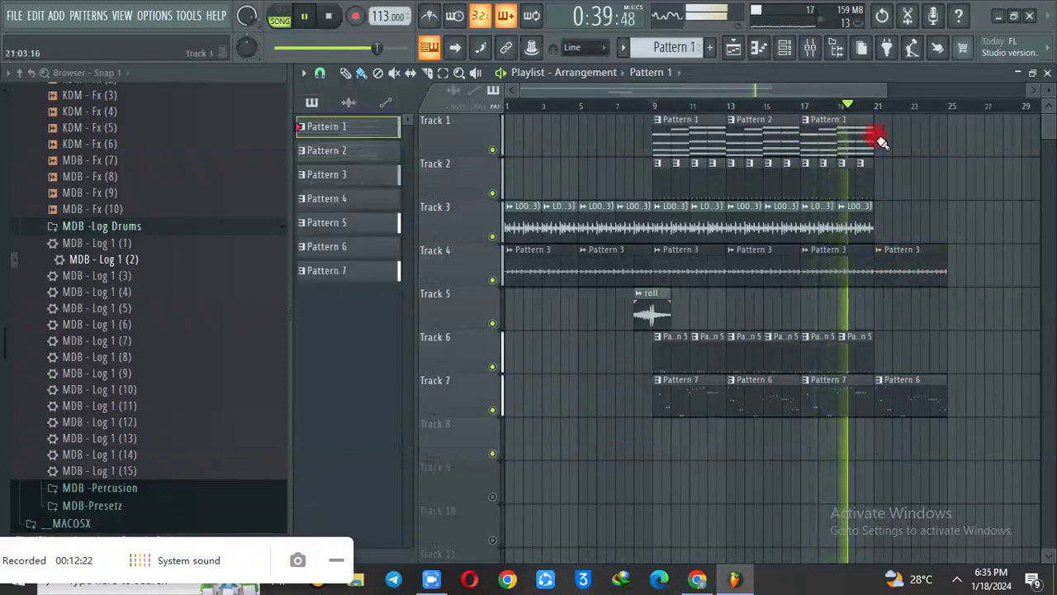
left_click(883, 143)
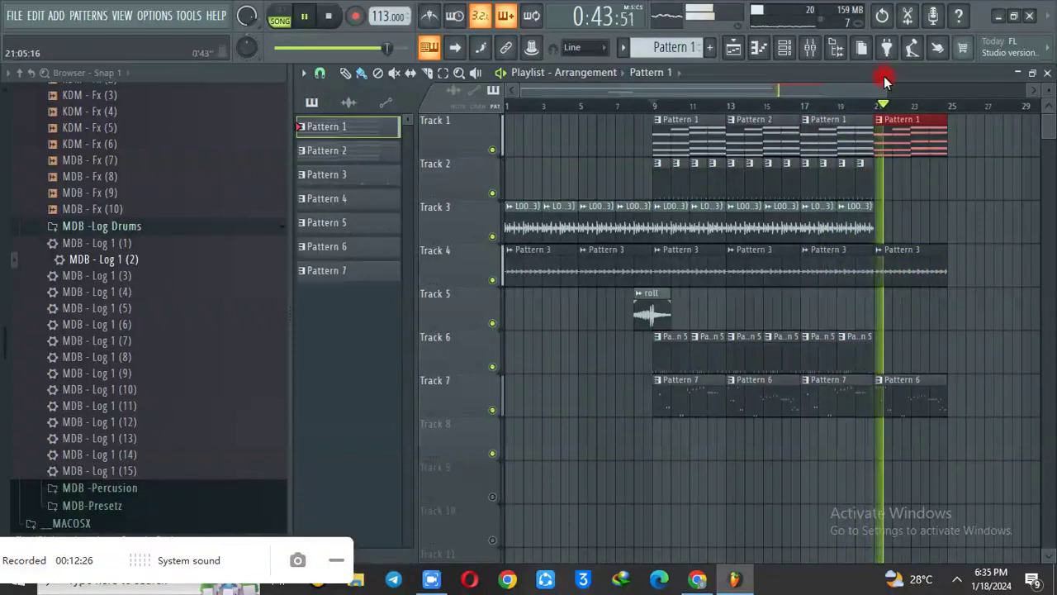
left_click_drag(887, 90, 1029, 121)
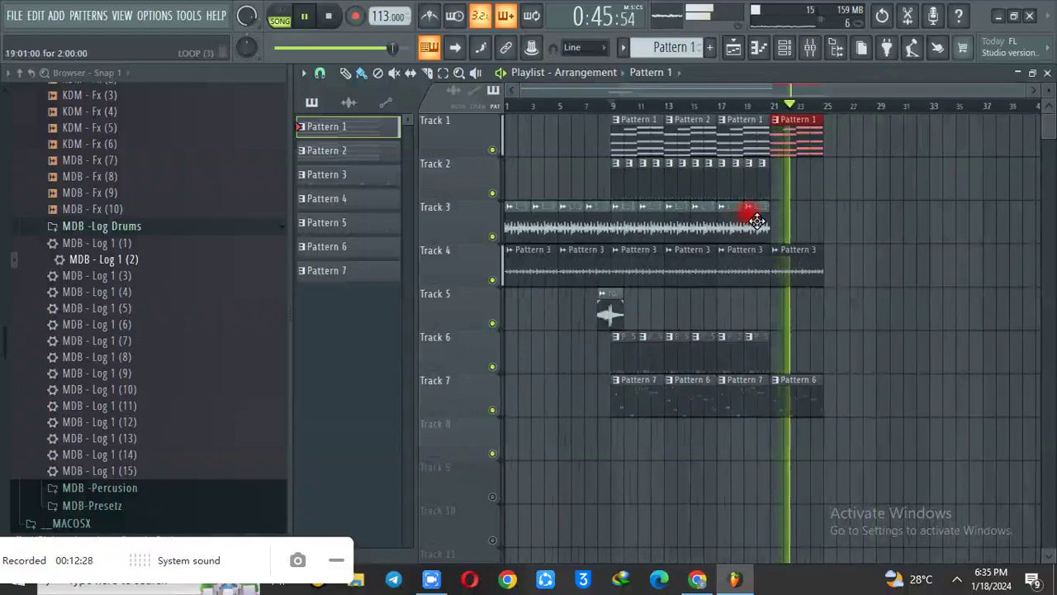
left_click(750, 219)
left_click(797, 224)
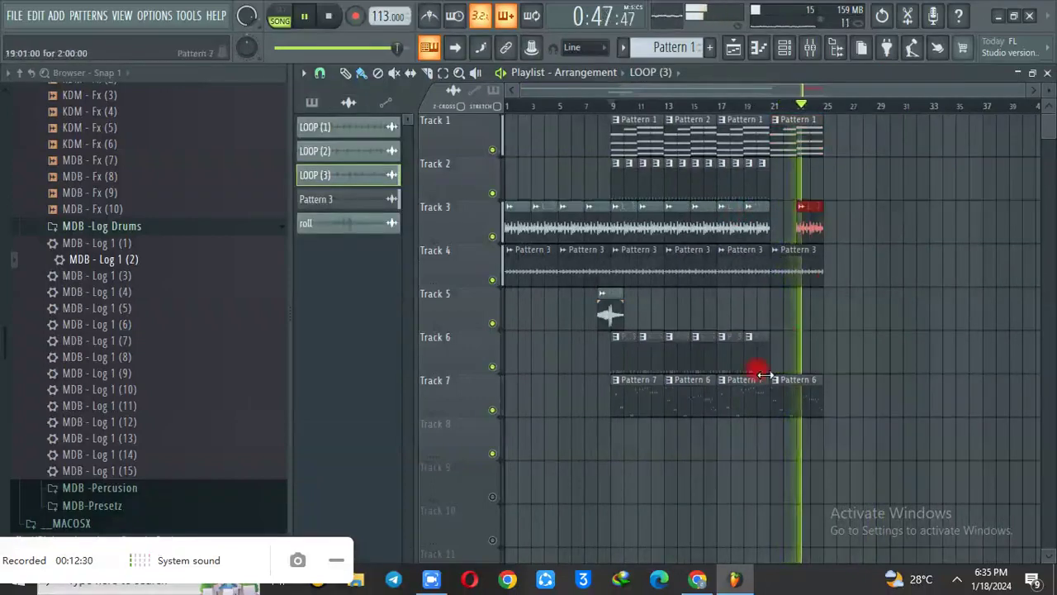
- Fill bars 21–24 with Pattern 3 clips on Track 2, LOOP (3) on Track 3 and Pattern 5 clips on Track 6
left_click(766, 179)
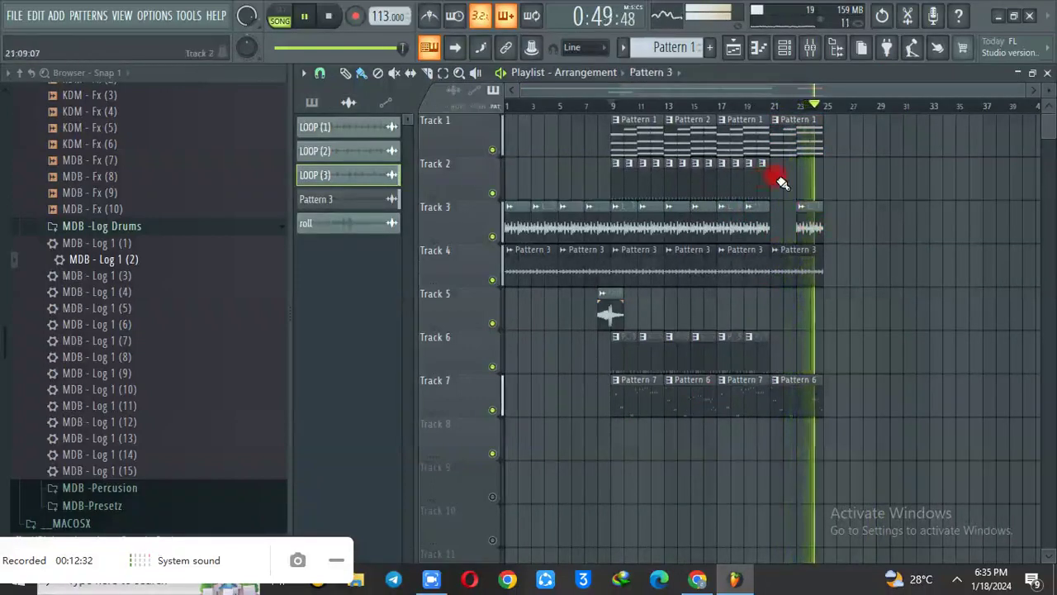
left_click(798, 182)
left_click(818, 186)
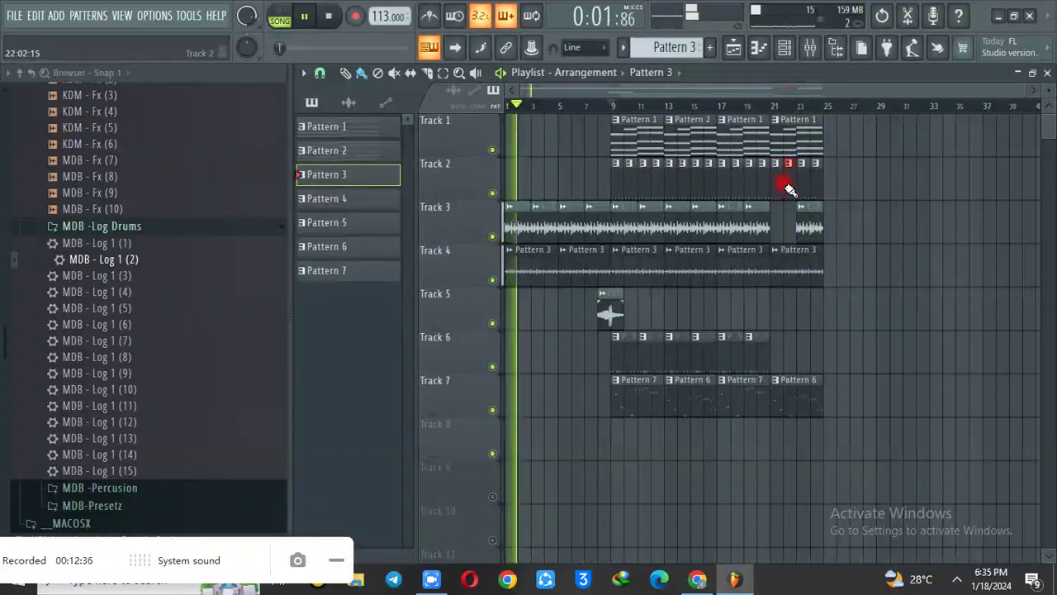
left_click(756, 214)
left_click(776, 223)
left_click_drag(779, 364, 789, 444)
- Delete the Track 6 and Track 7 clips in bars 9–16 and duplicate all clips of bars 17–24 to bar 25
mouse_move(733, 345)
left_mouse_down()
mouse_move(700, 333)
mouse_move(705, 344)
mouse_move(627, 371)
mouse_move(702, 410)
left_mouse_up()
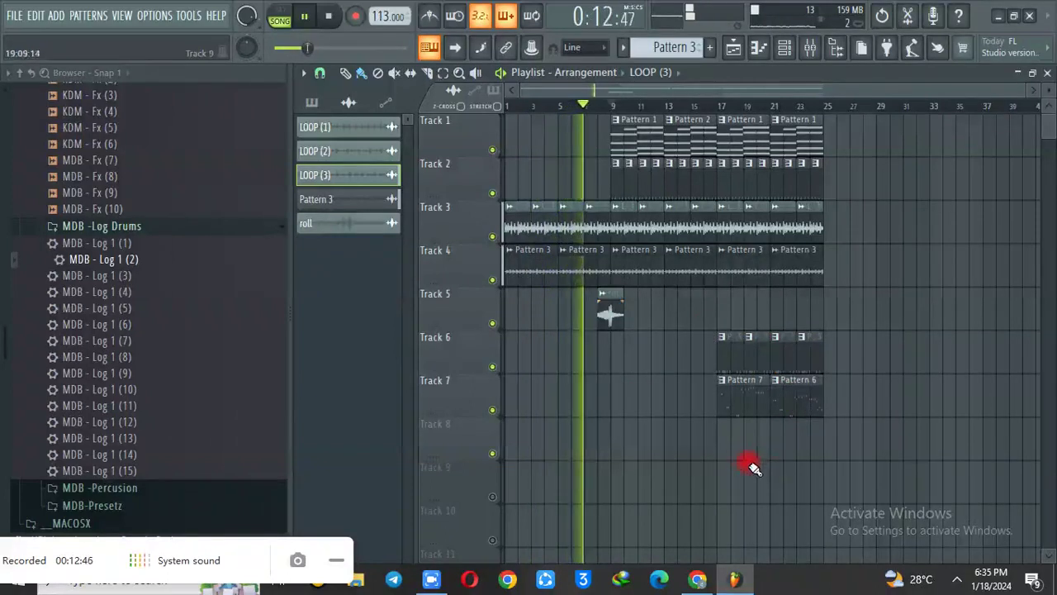
left_click_drag(730, 456, 831, 144)
key("ctrl+b")
- Place Pattern 5 on Track 6 at bar 9 and duplicate it three times up to bar 17
left_click(724, 300)
left_click(720, 332)
left_click(621, 357)
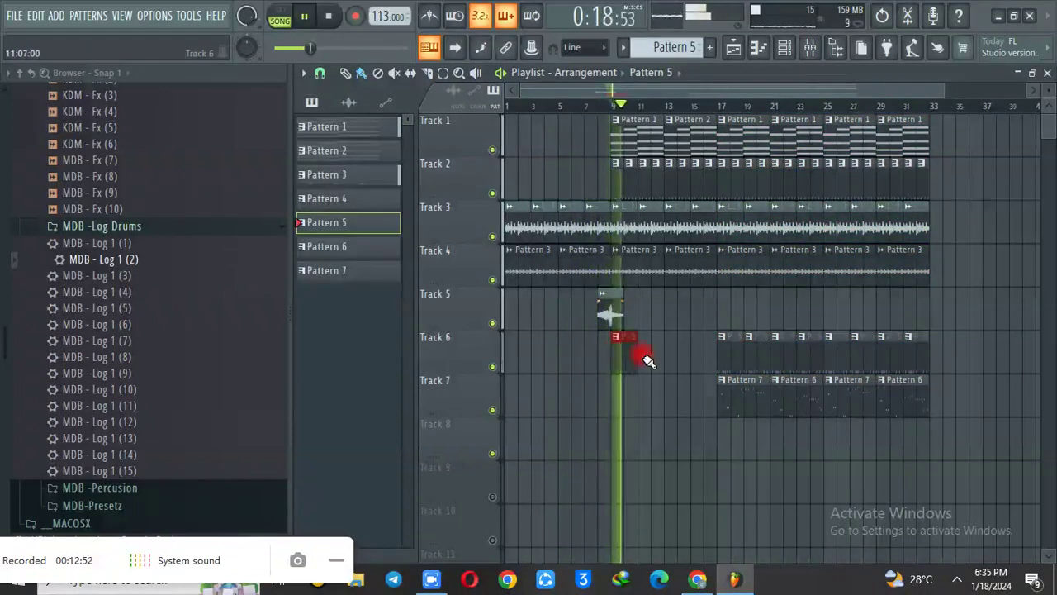
key("ctrl+b")
key("ctrl+b")
key("ctrl+b")
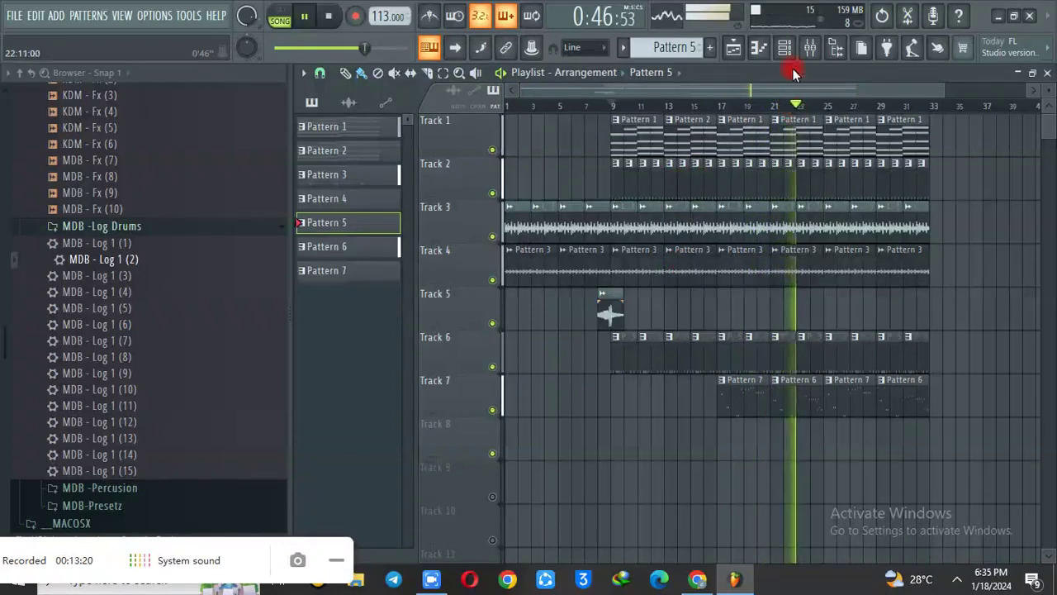
- Add a Sakura synth channel and open the Eastern Dreams Bank in its preset library
left_click(784, 47)
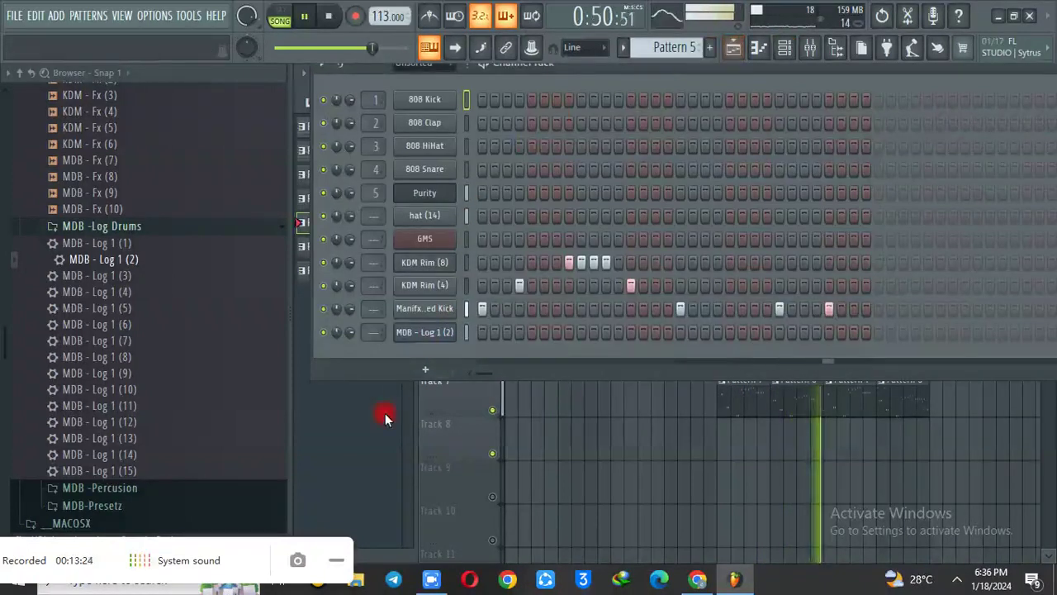
left_click(431, 372)
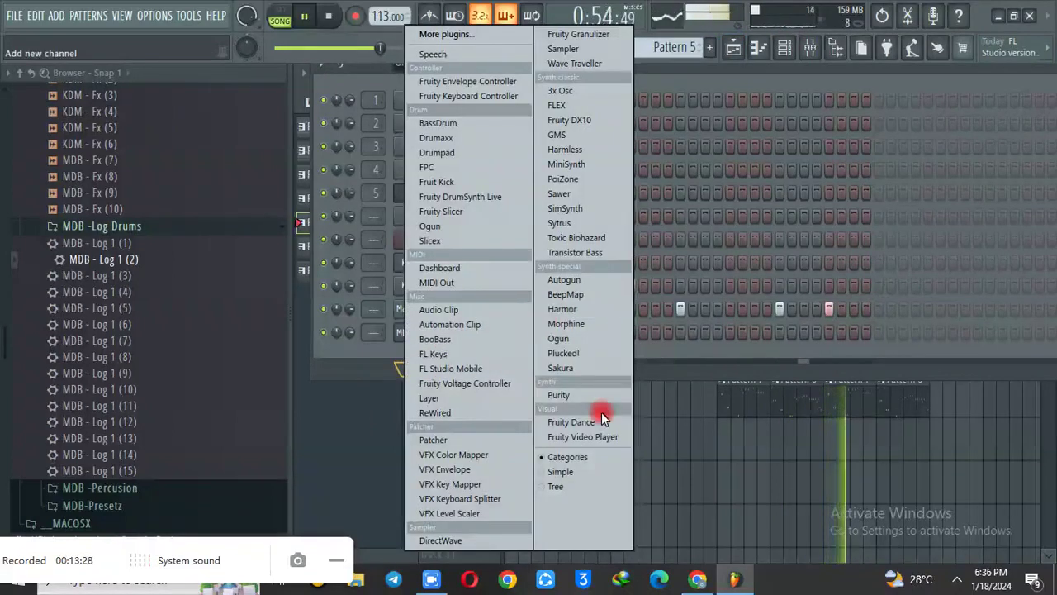
left_click(598, 369)
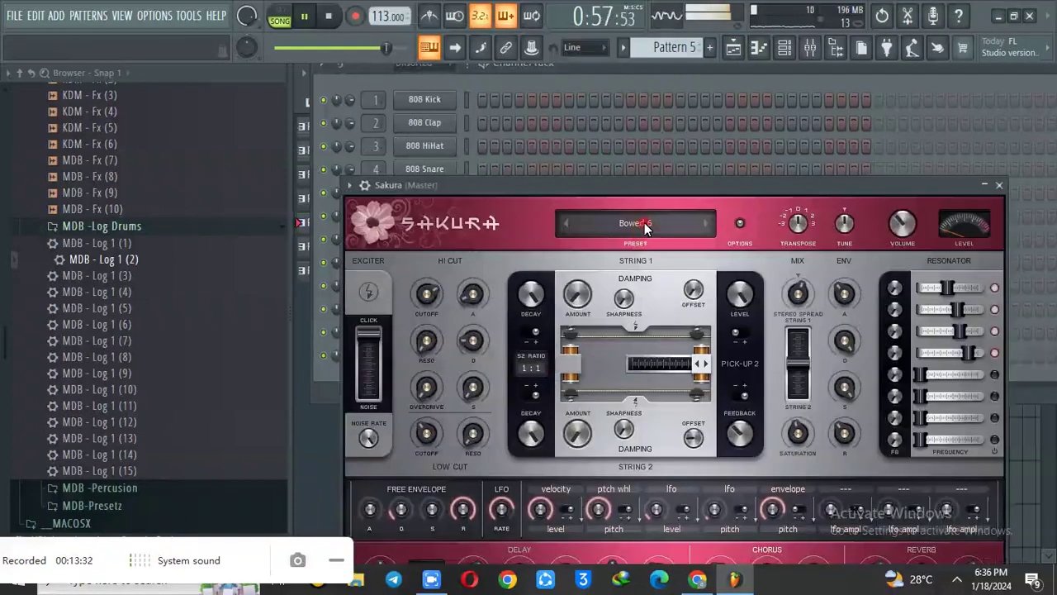
left_click(647, 226)
left_click(578, 376)
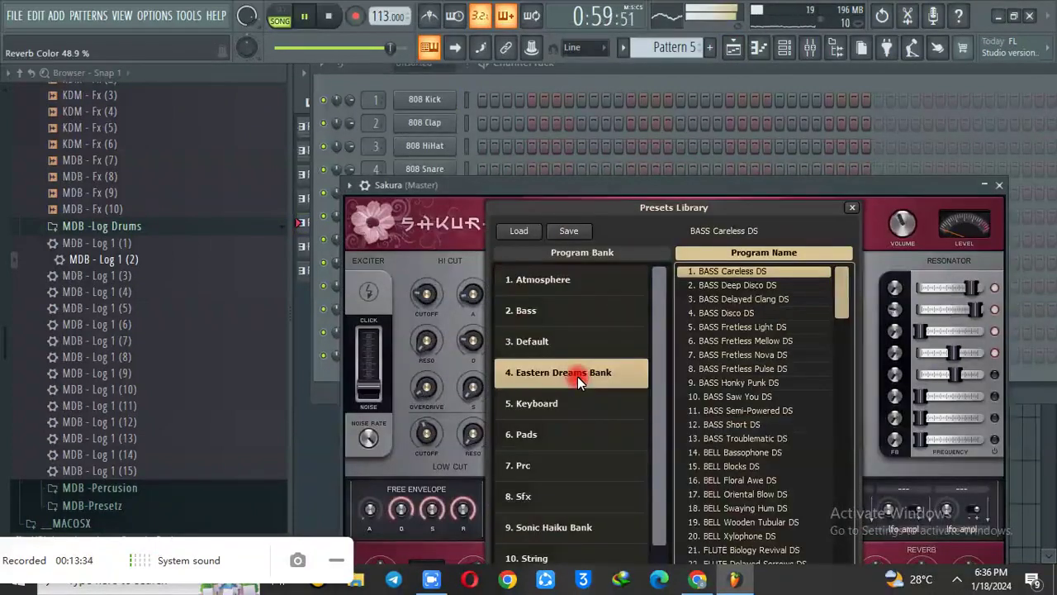
- Audition the bass presets from BASS Fretless Mellow DS up to BASS Careless DS, and load BASS Careless DS
mouse_move(842, 287)
left_mouse_down()
mouse_move(838, 329)
mouse_move(856, 286)
left_mouse_up()
left_click(801, 340)
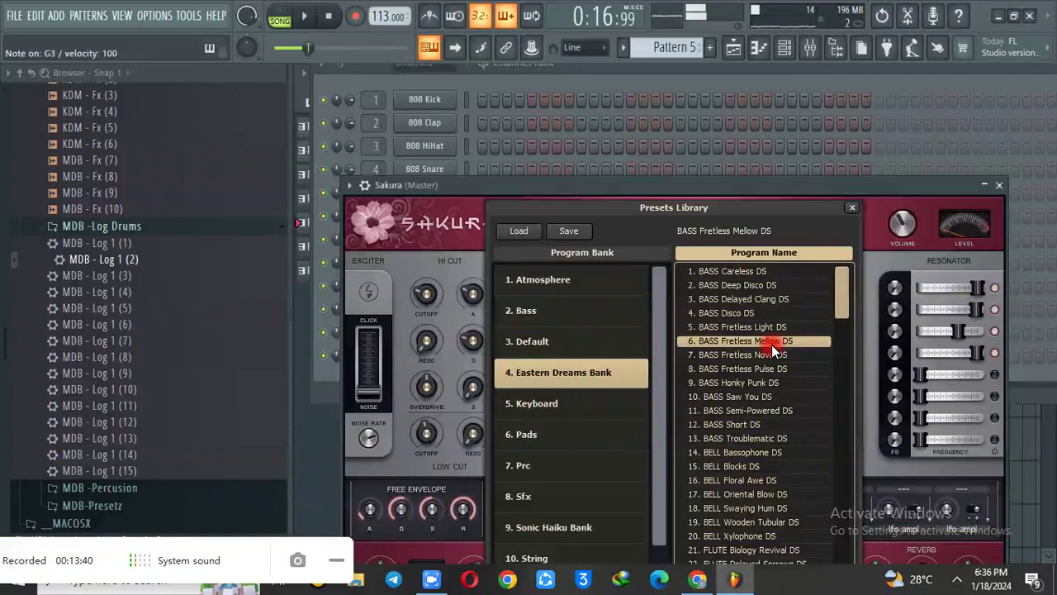
left_click(760, 315)
left_click(761, 300)
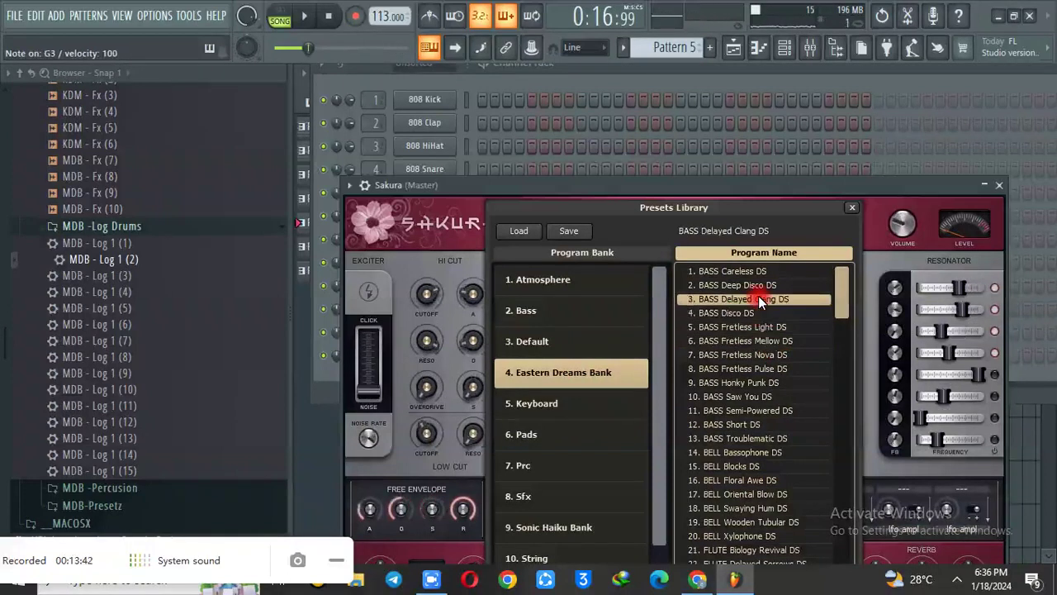
left_click(755, 285)
left_click(754, 273)
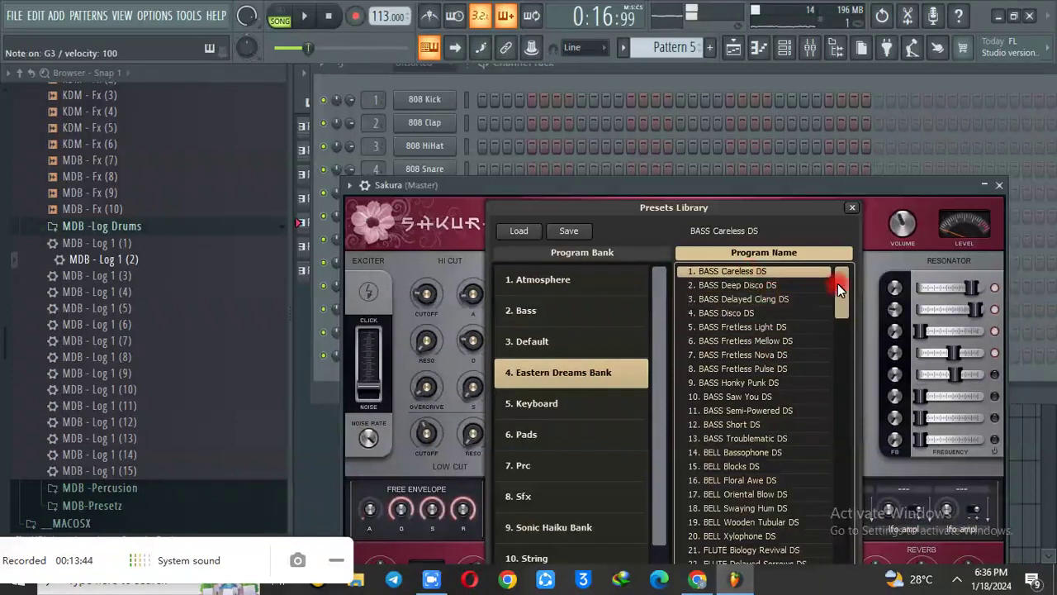
- Switch to Pattern 1 and open the piano roll of the Sakura channel
left_click(800, 47)
key("space")
left_click_drag(674, 48, 673, 76)
right_click(451, 356)
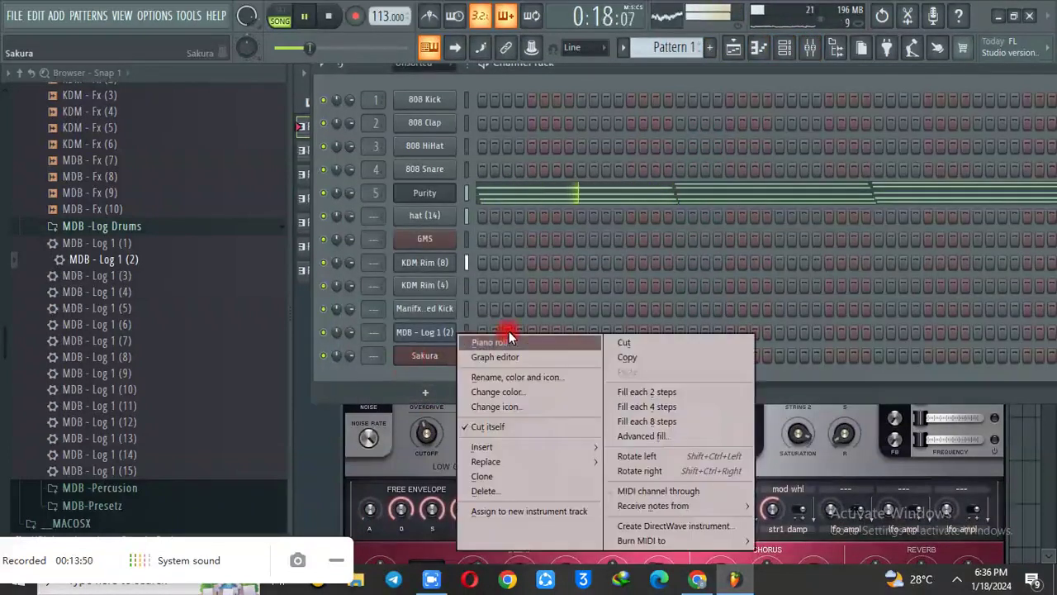
left_click(505, 331)
left_click_drag(607, 92, 5, 134)
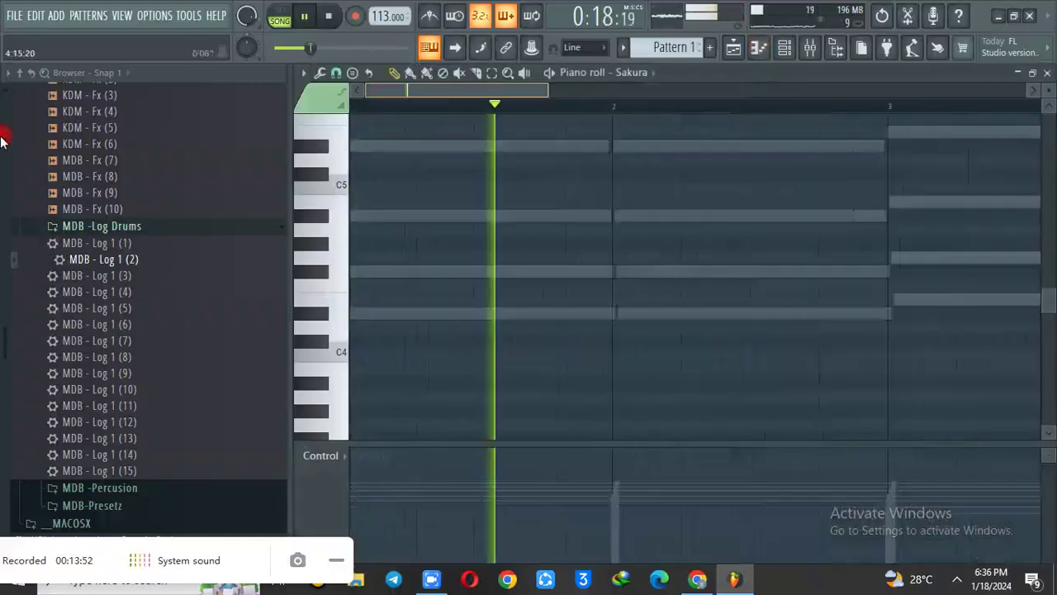
- Set the piano roll snap to Line, draw a D#4 note across bar 1 and play it back
left_click(336, 72)
left_click(348, 114)
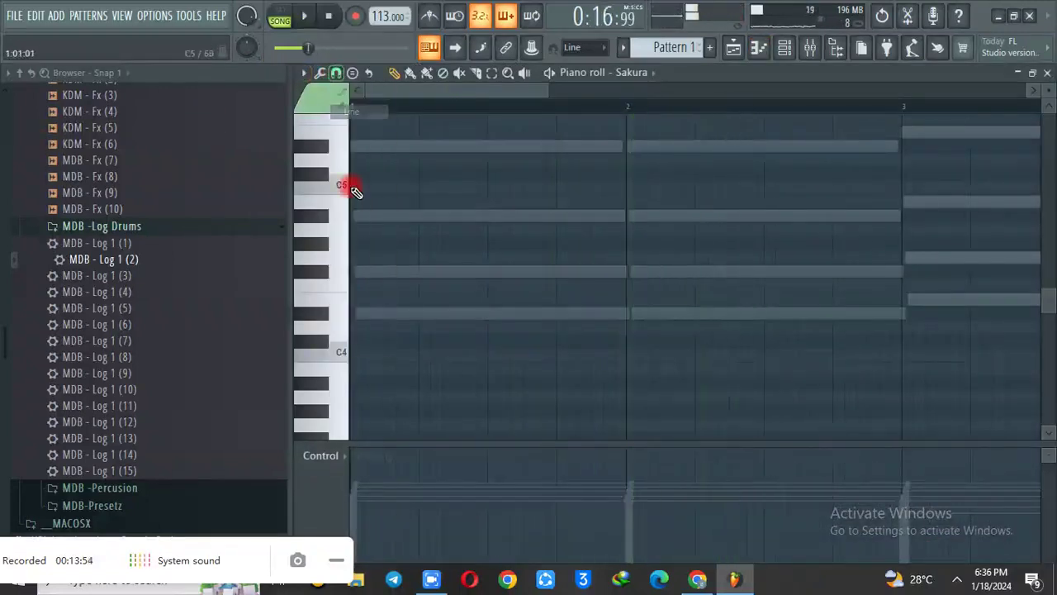
left_click_drag(367, 317, 621, 323)
key("space")
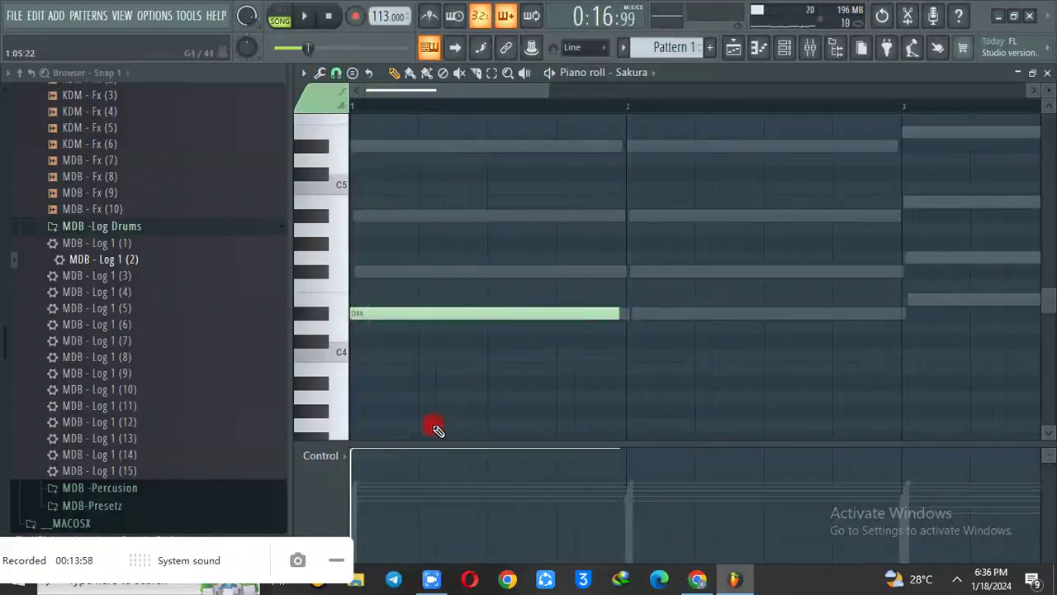
key("space")
- Reopen Sakura's preset library, try BASS Short DS and load BASS Semi-Powered DS
left_click(781, 48)
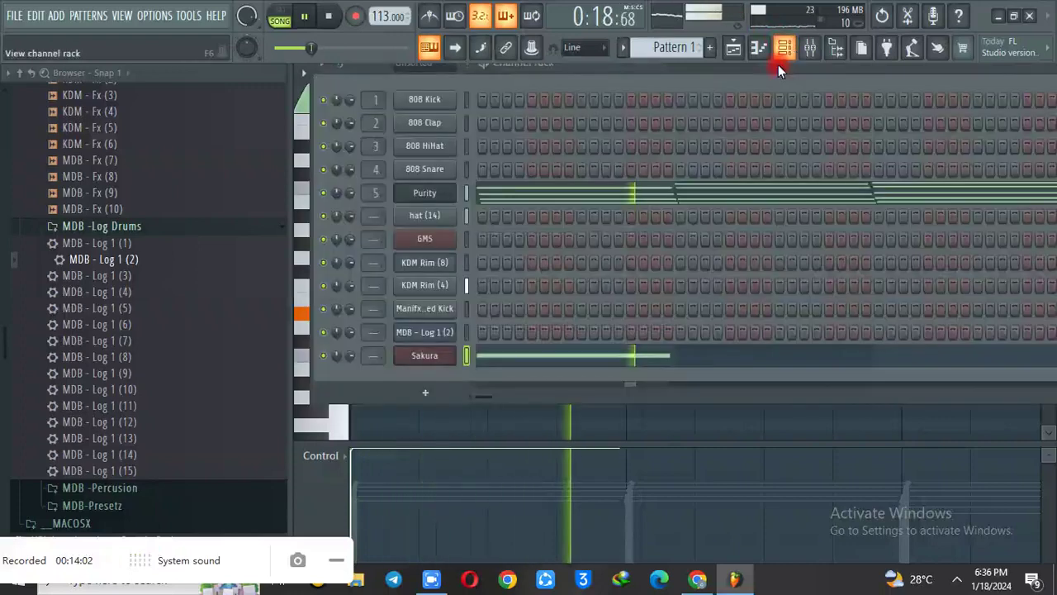
left_click(425, 355)
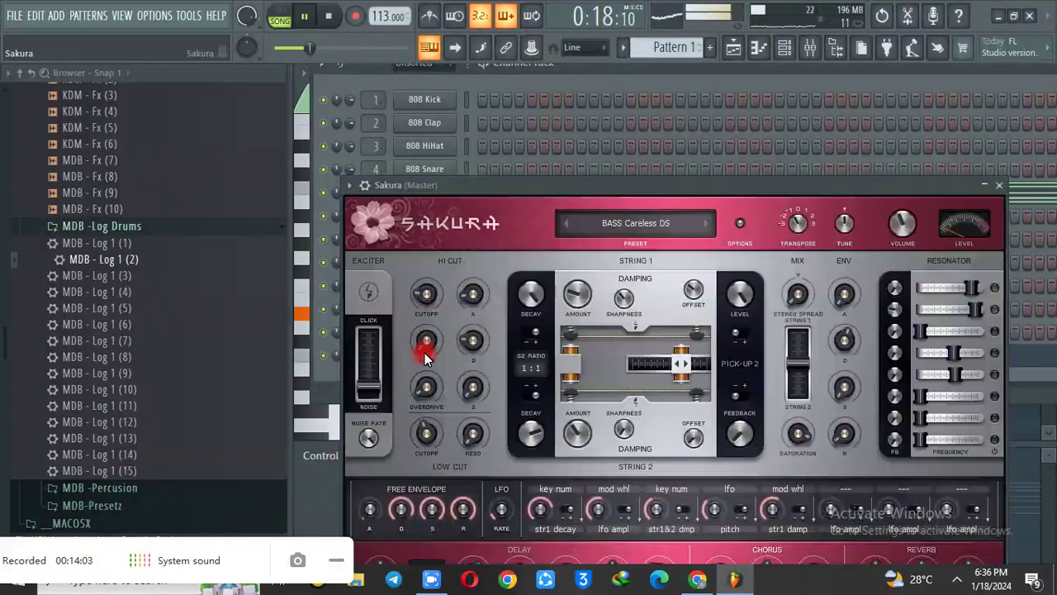
left_click(627, 239)
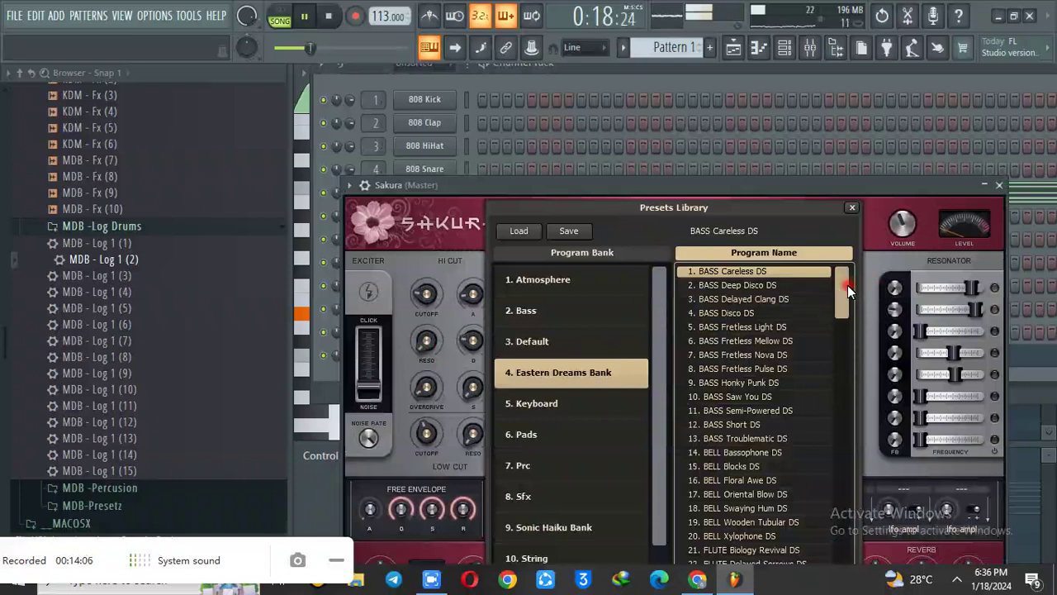
left_click_drag(847, 285, 846, 303)
left_click(748, 327)
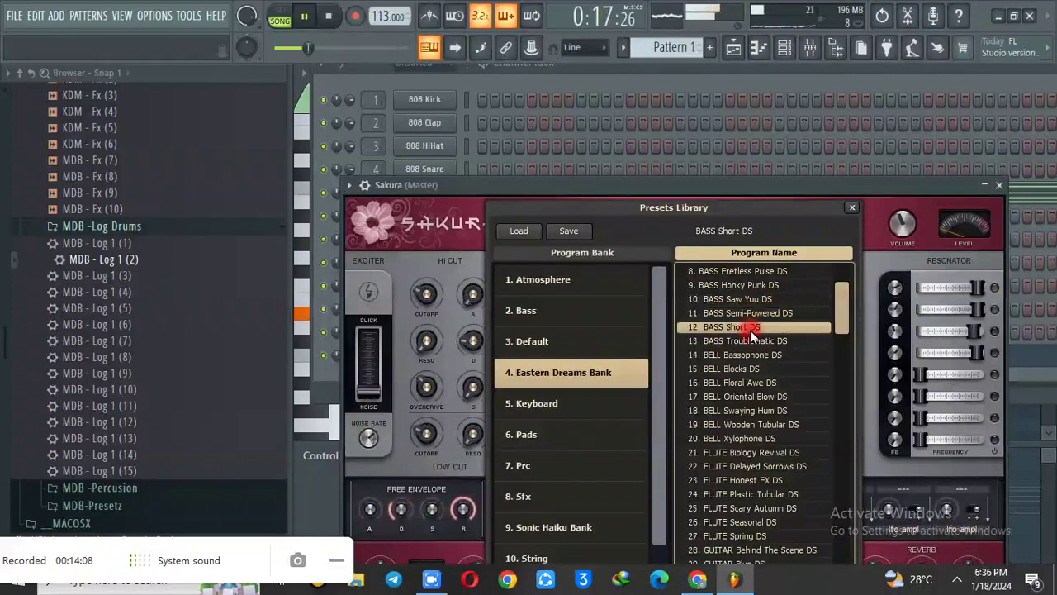
left_click(754, 312)
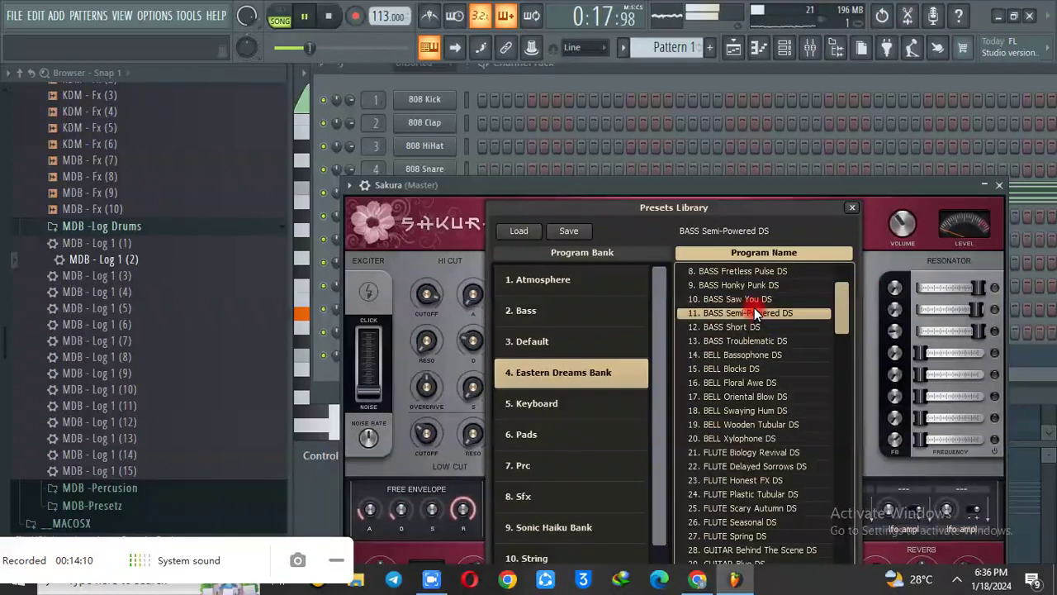
- Draw an F#4 note across bar 2 and a shorter A#4 running from late bar 2 to the start of bar 3
left_click(758, 48)
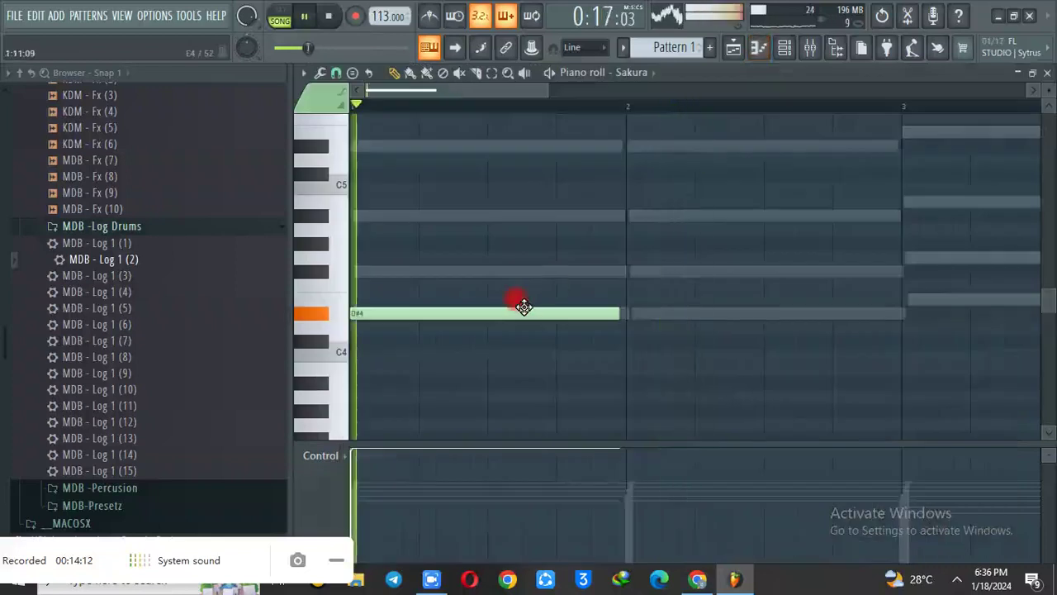
left_click(626, 274)
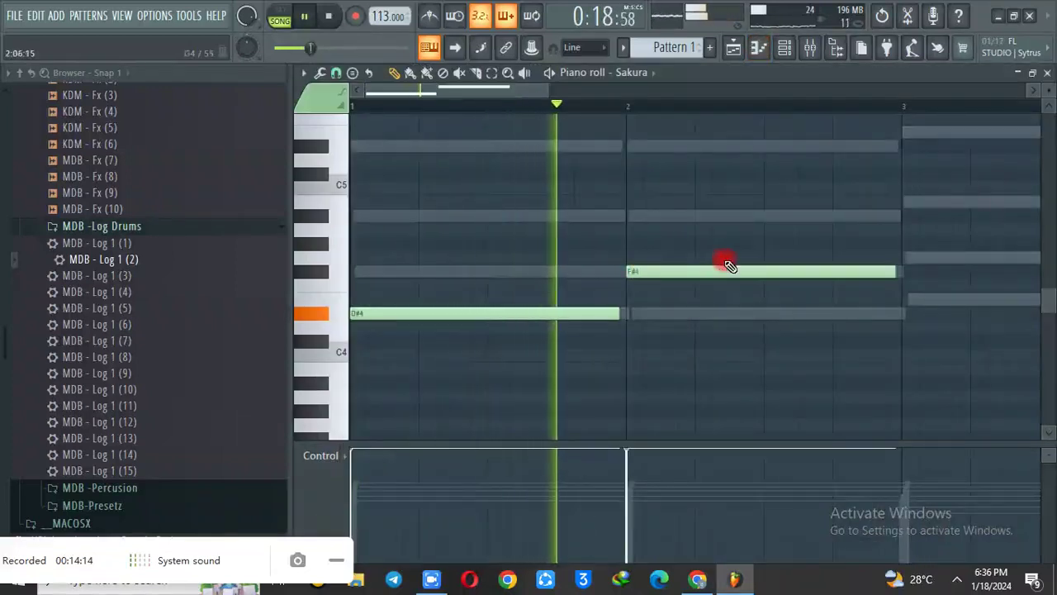
left_click(801, 217)
left_click_drag(547, 91, 719, 92)
key("space")
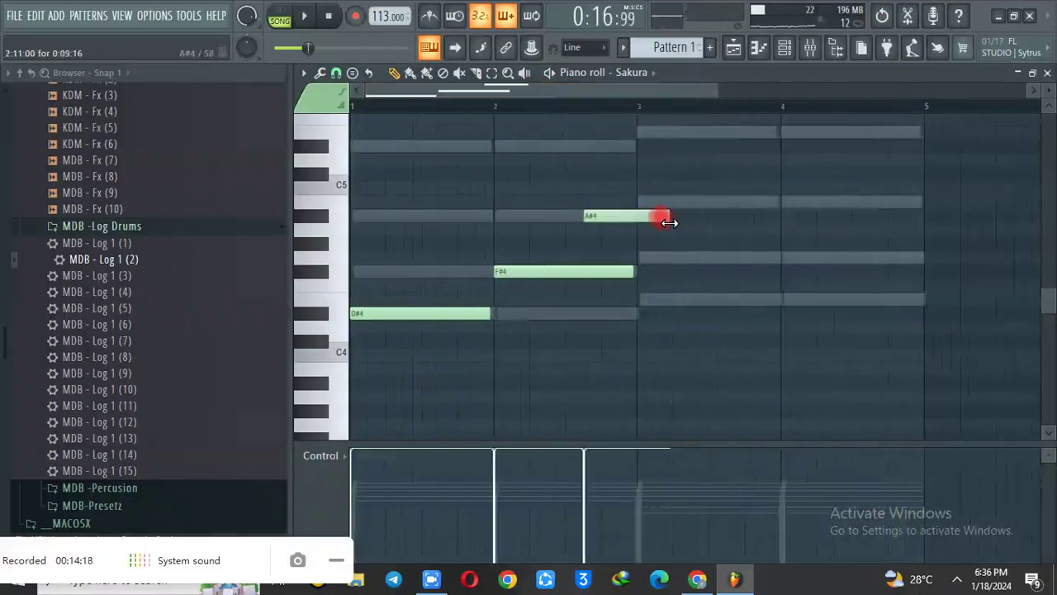
key("space")
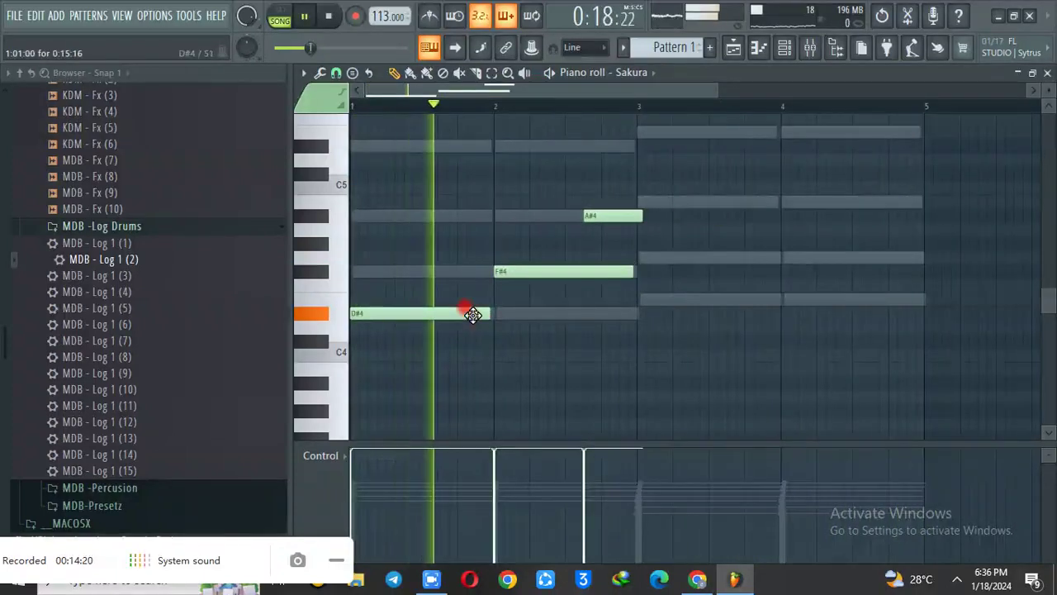
- Draw an E4 note across bar 3 and a rising E4, G4, B4 line starting in bar 4
left_click(639, 299)
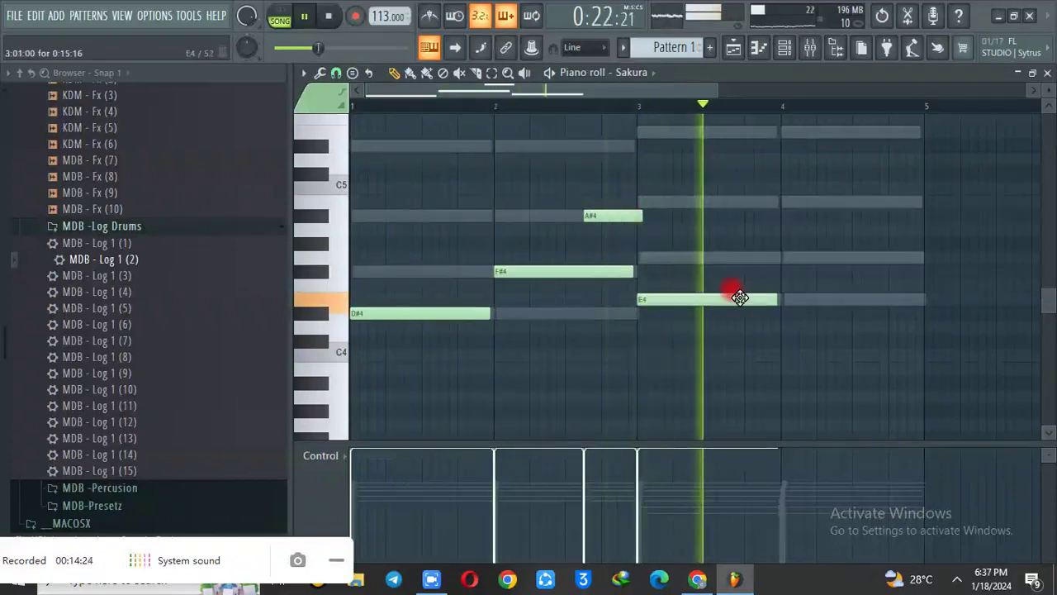
left_click(795, 301)
left_click(839, 271)
key("space")
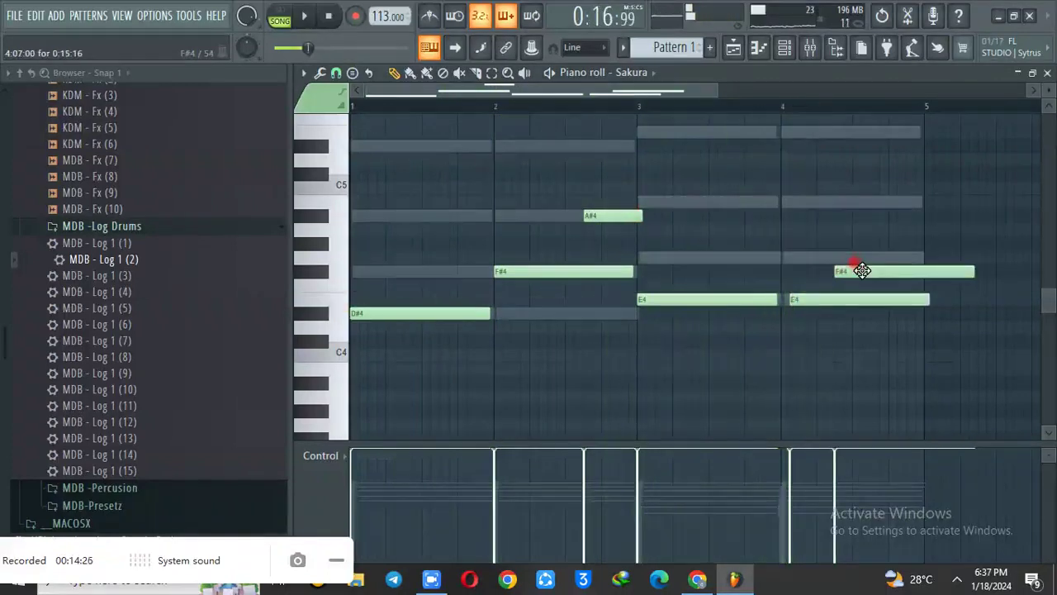
left_click_drag(858, 259, 855, 253)
key("space")
left_click(925, 297)
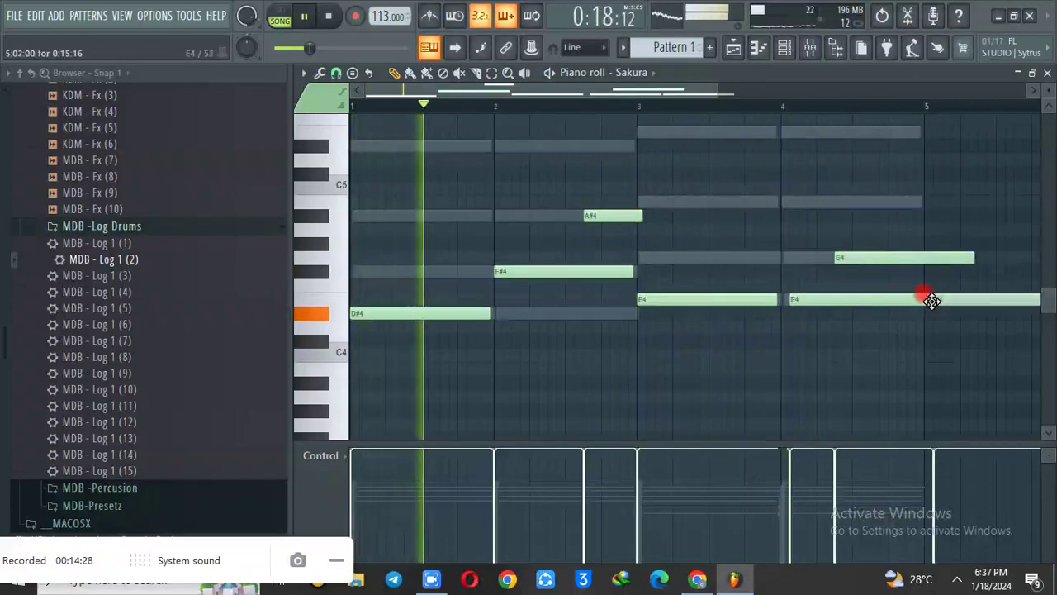
left_click_drag(932, 297, 898, 192)
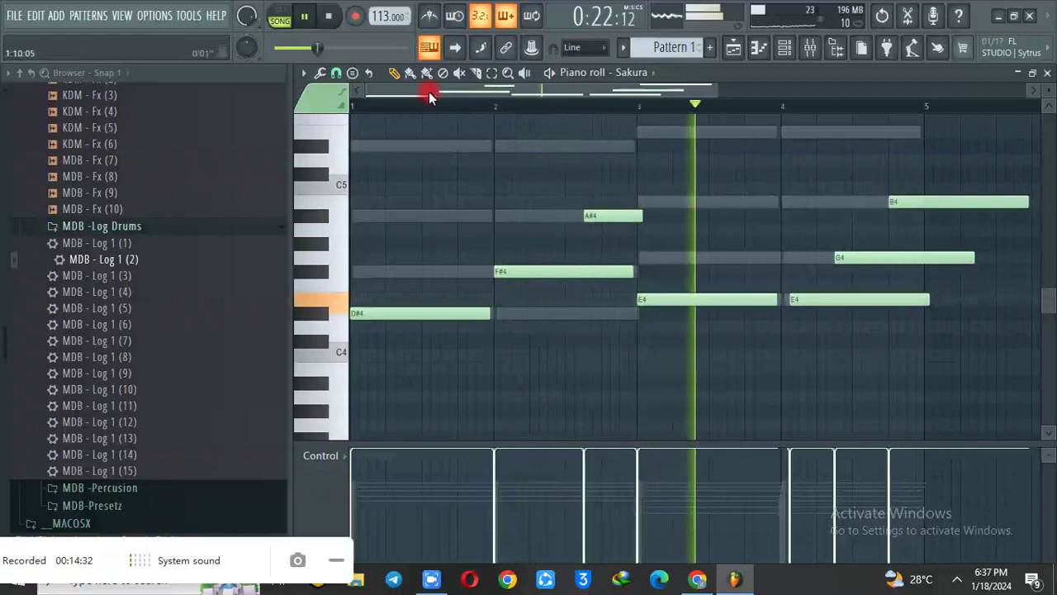
- Slice the E4, G4 and B4 notes at the start of bar 5 and delete the parts beyond it
left_click(472, 73)
mouse_move(924, 309)
left_mouse_down()
mouse_move(941, 201)
mouse_move(937, 170)
mouse_move(925, 170)
left_mouse_up()
left_click(395, 74)
right_click(948, 202)
right_click(944, 258)
right_click(926, 299)
right_click(922, 299)
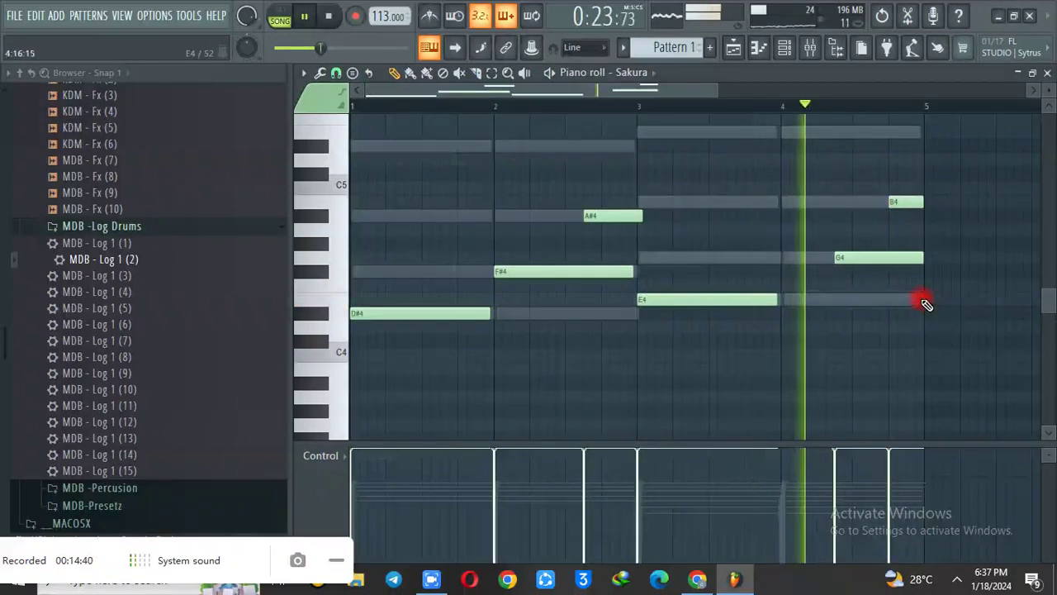
key("ctrl+z")
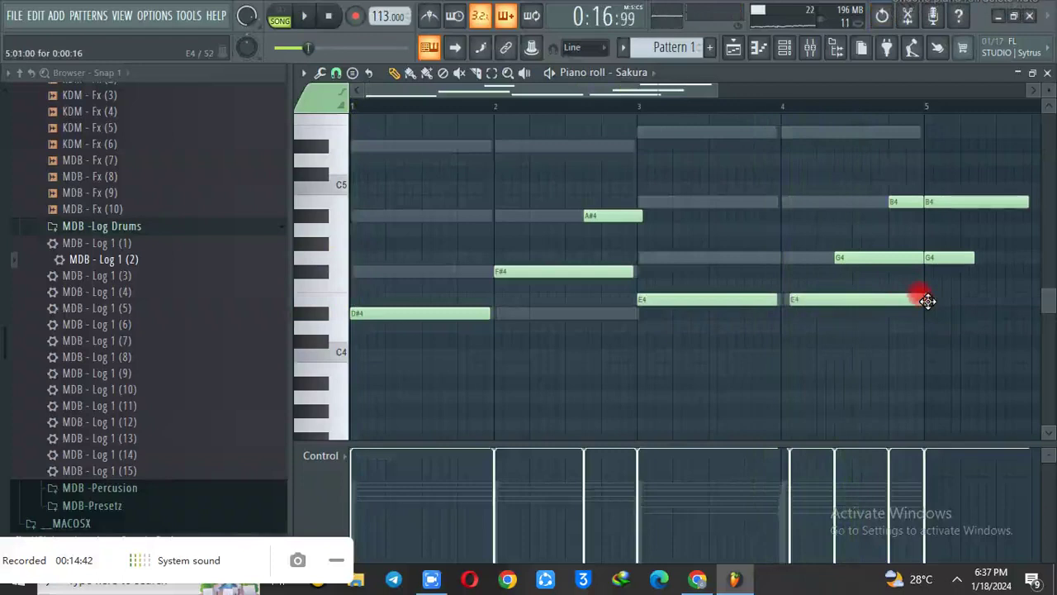
key("space")
right_click(942, 258)
right_click(950, 202)
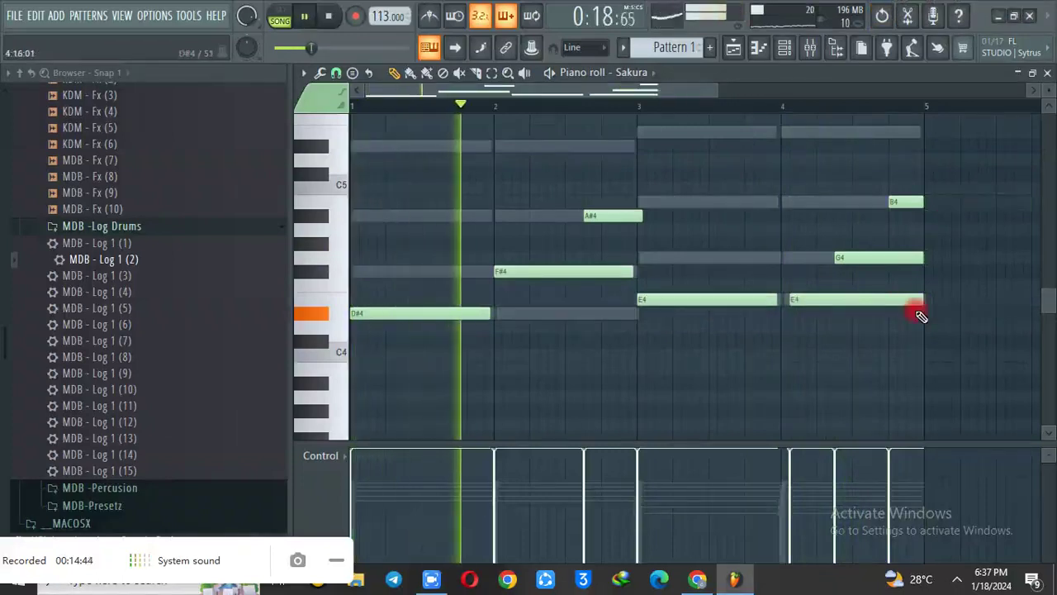
- Shorten the bar 2 F#4 and the bar 4 E4 and G4 notes so each ends where the next one starts
left_click_drag(922, 309, 817, 298)
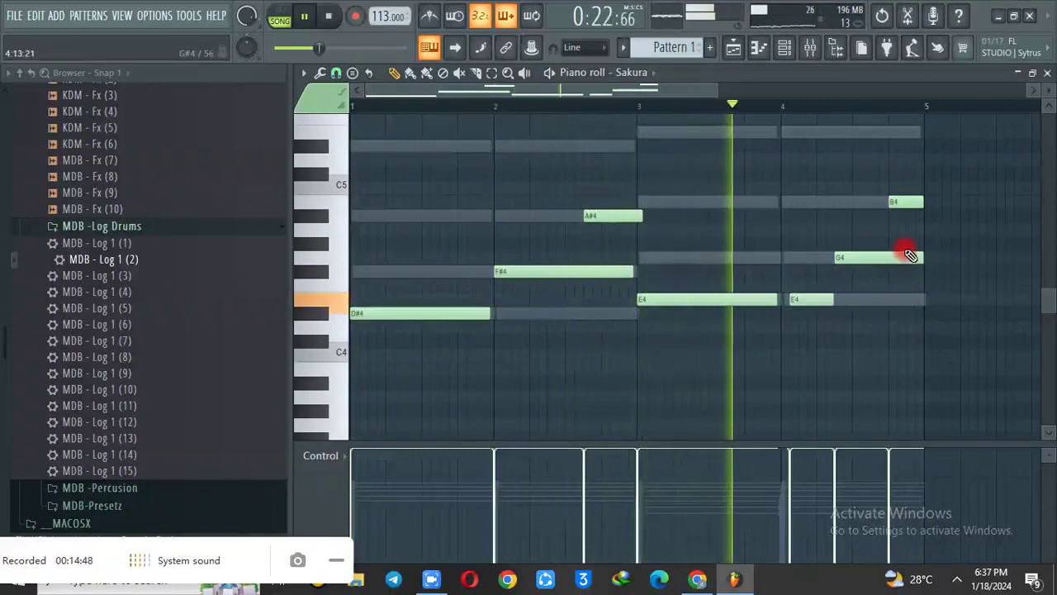
left_click_drag(925, 255, 885, 248)
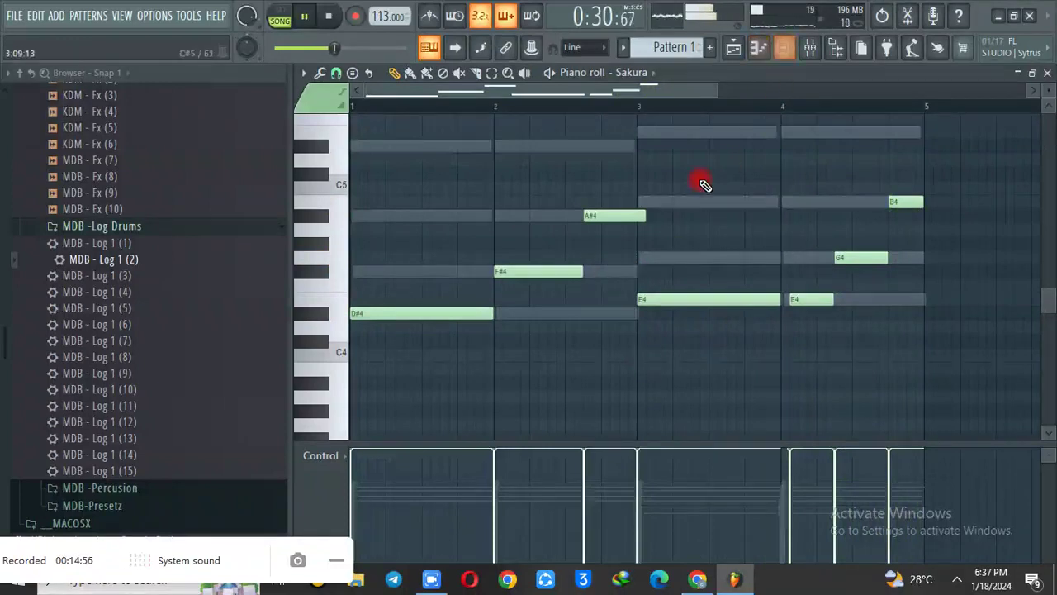
- Replace the Sakura instrument on its channel with Purity, keeping the bass notes
left_click(782, 53)
right_click(437, 356)
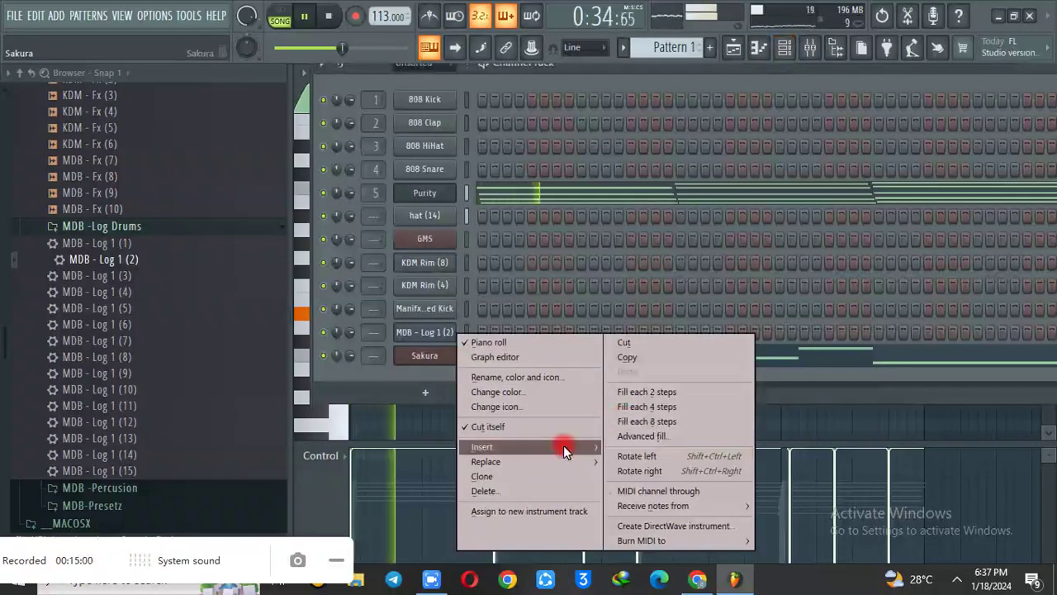
mouse_move(548, 460)
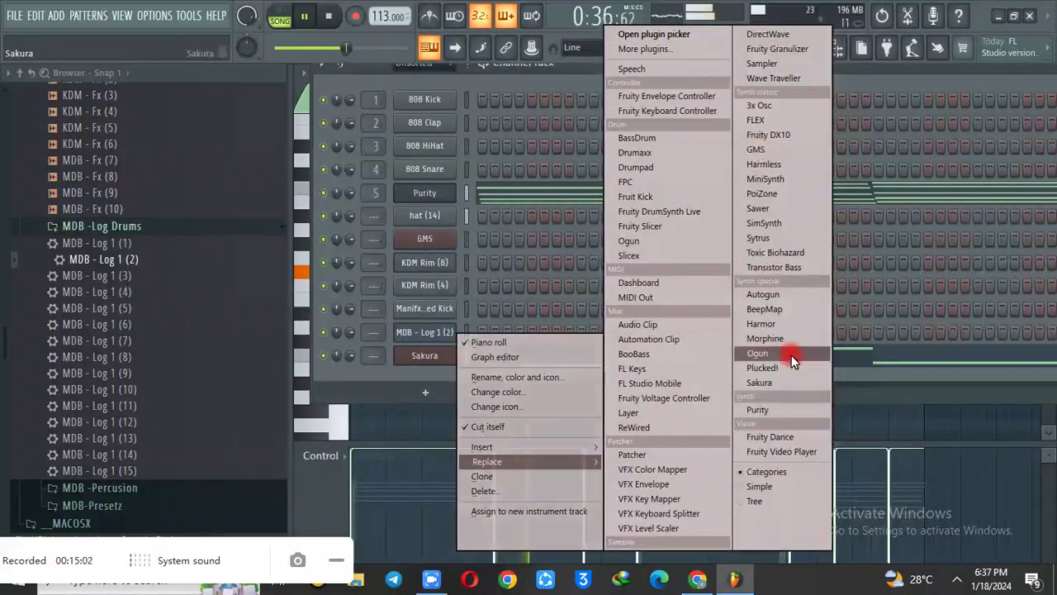
left_click(758, 409)
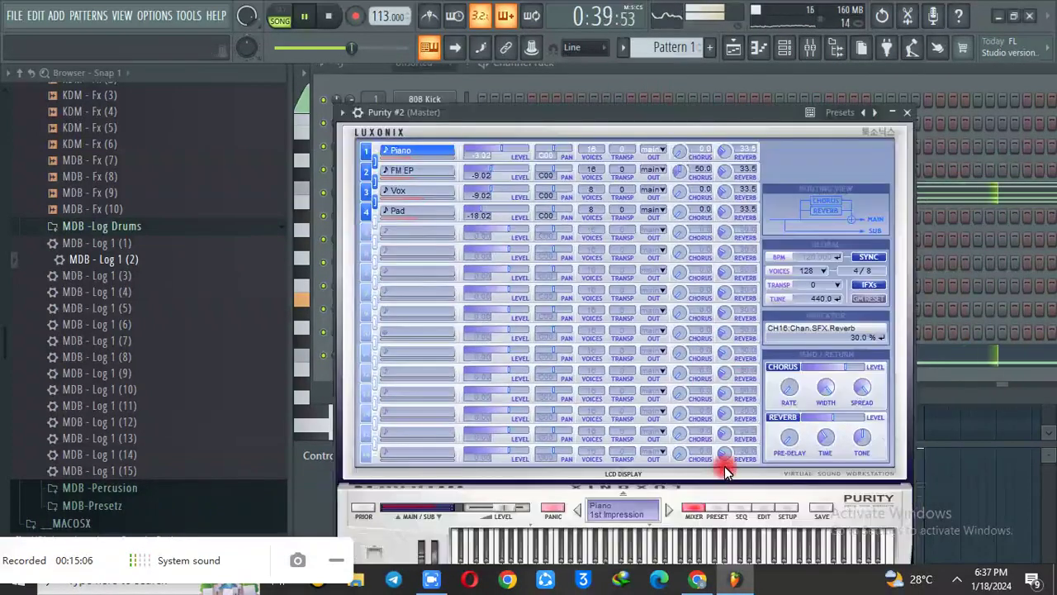
- Load the E Bass 05 preset from Purity's Bass Guitar category
left_click(722, 506)
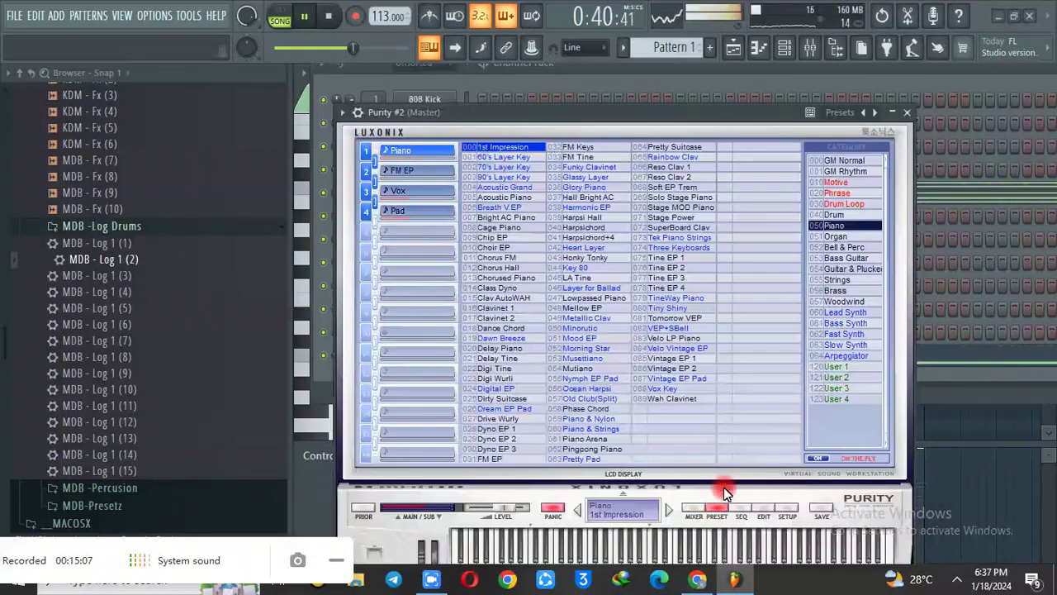
left_click(839, 258)
left_click(518, 269)
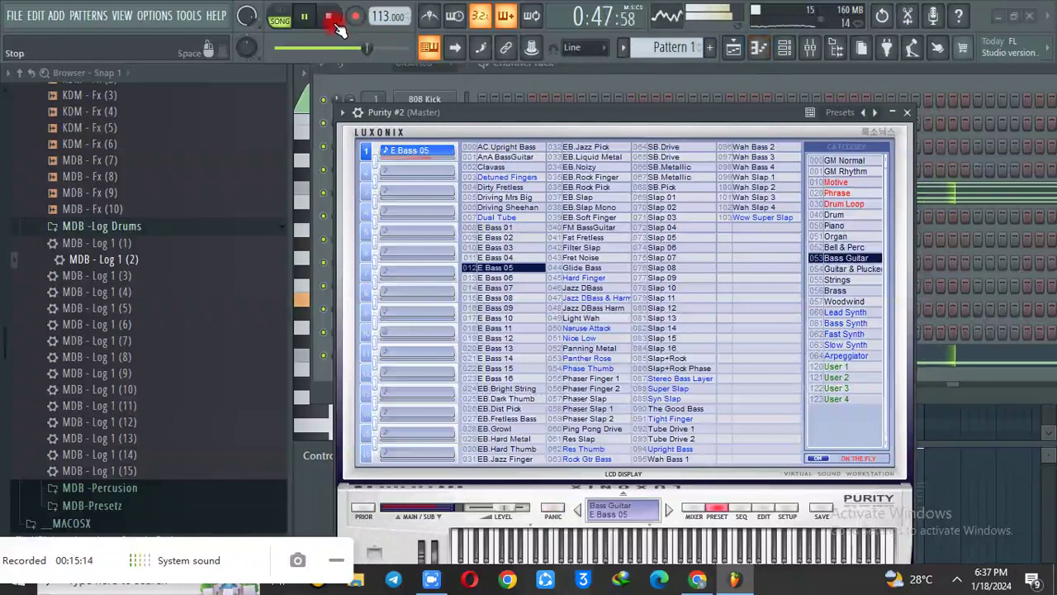
- Cut the Purity #2 bass notes out of Pattern 1 and paste them into a new Pattern 8
left_click(786, 49)
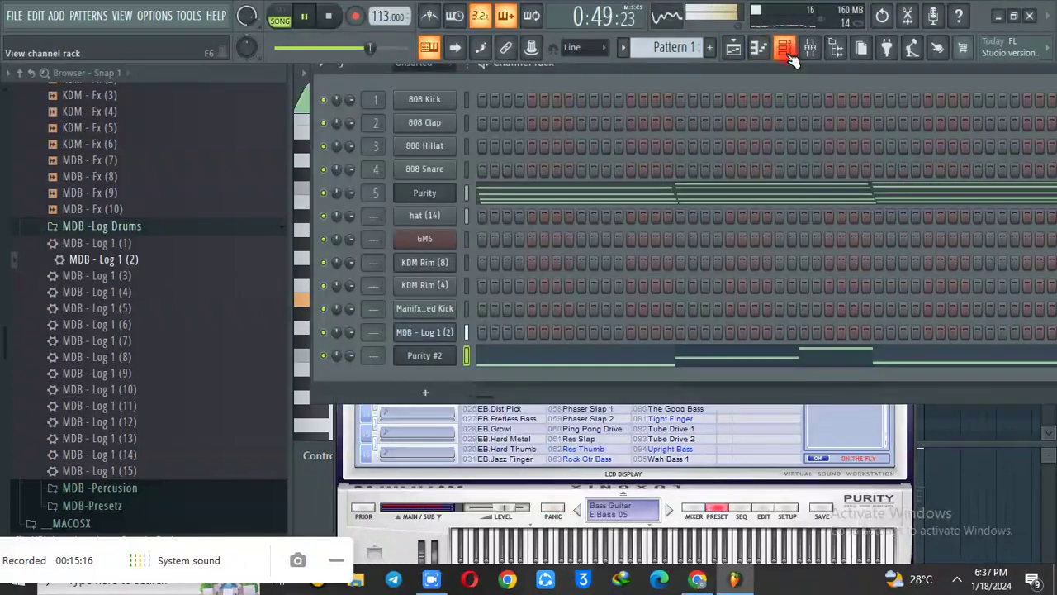
key("space")
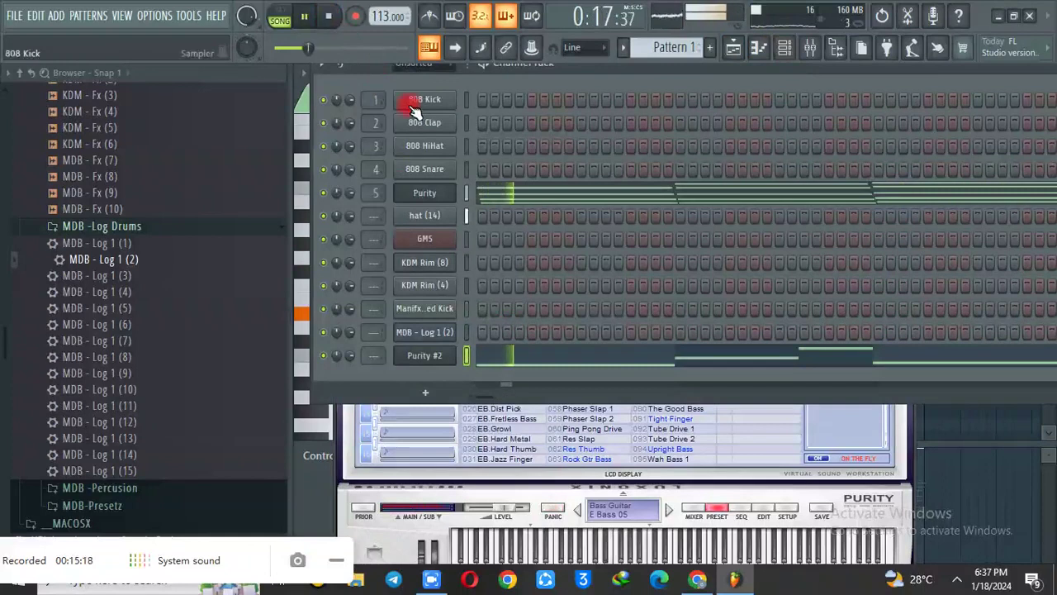
right_click(451, 356)
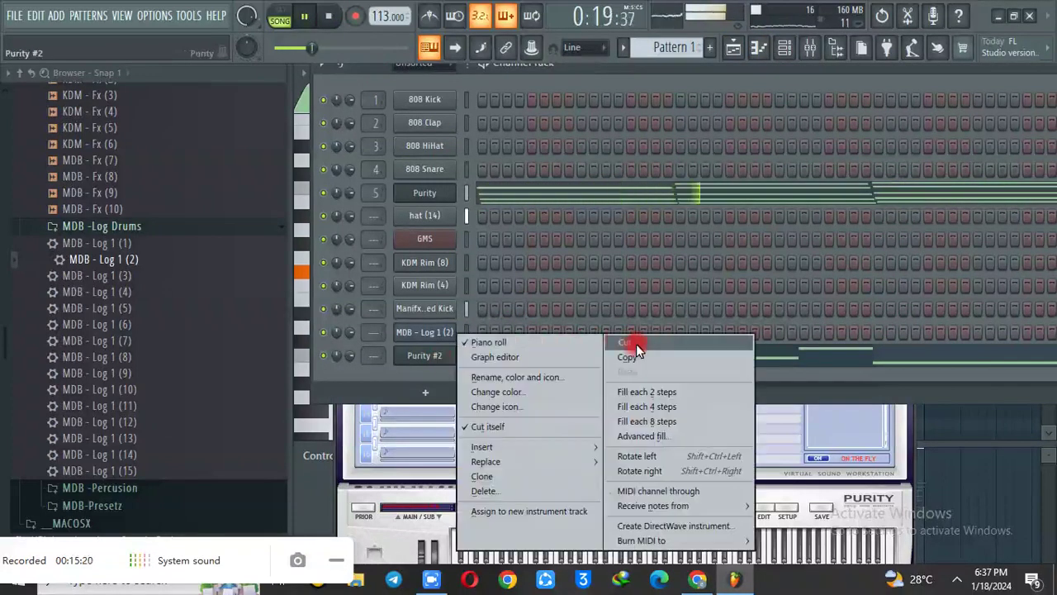
left_click(636, 344)
left_click(708, 47)
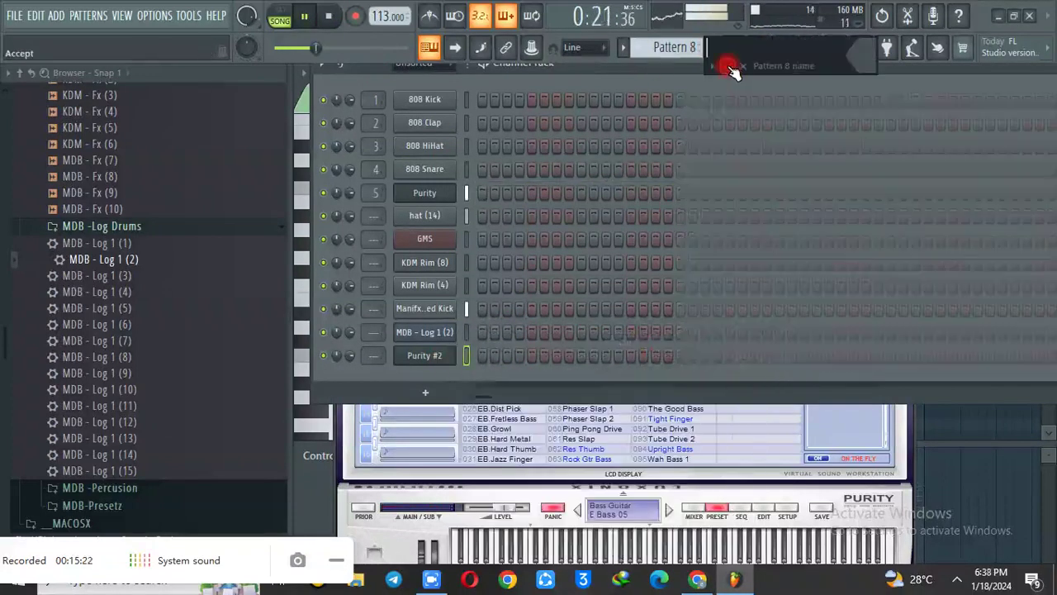
left_click(36, 16)
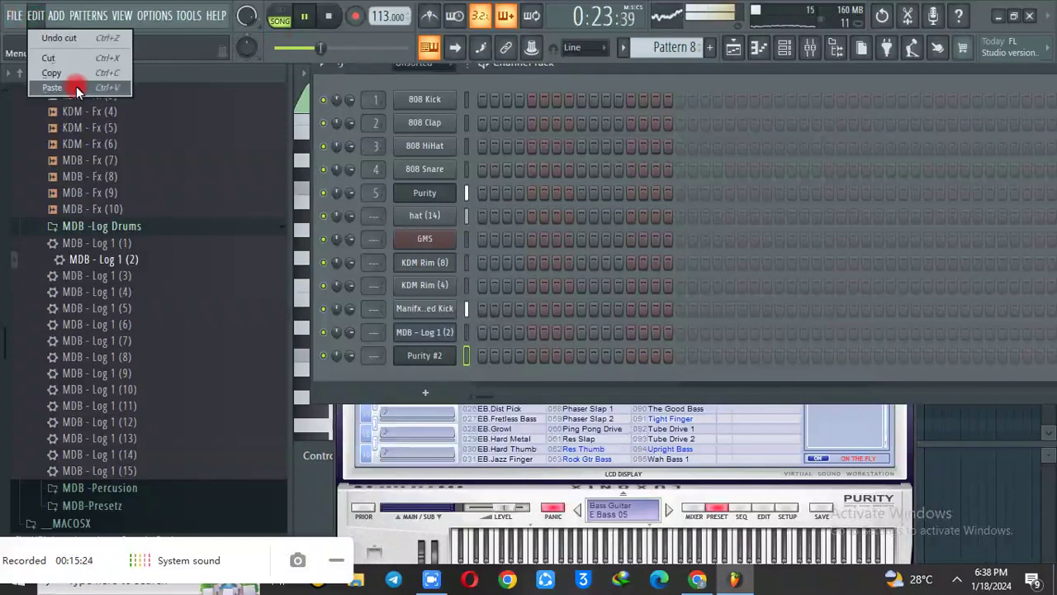
left_click(76, 85)
- Place Pattern 8 at bar 1 on Track 8, repeat it back to back, and delete the copies from bar 17 onward
left_click(736, 49)
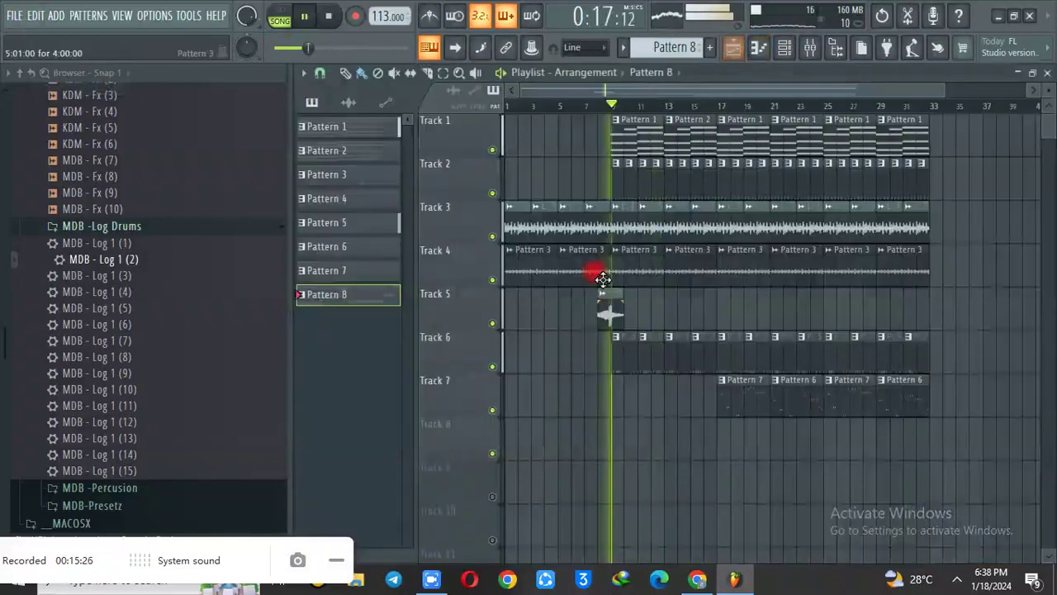
left_click(520, 434)
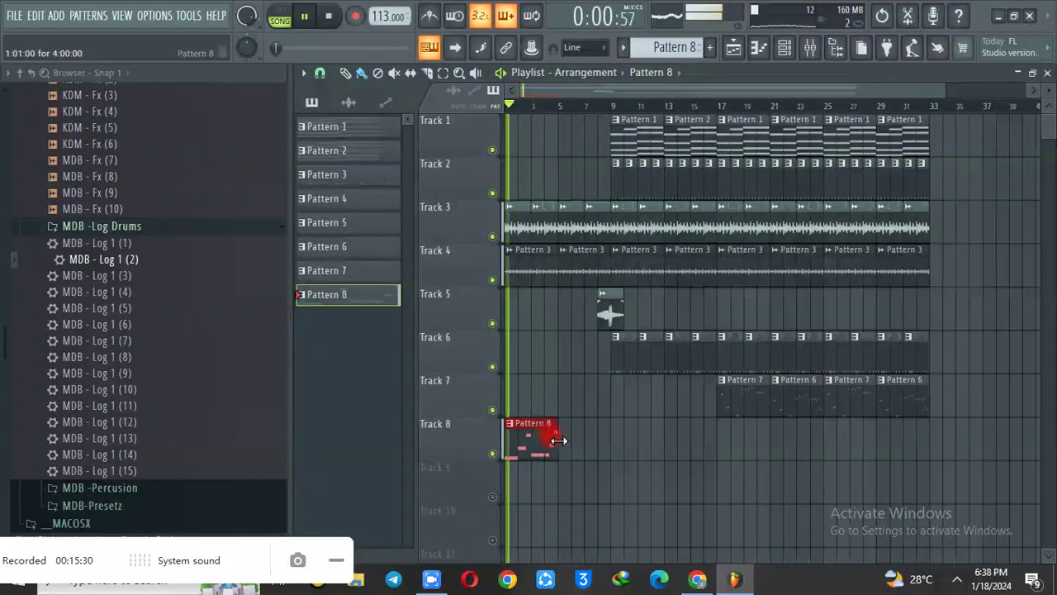
left_click_drag(564, 444, 481, 463)
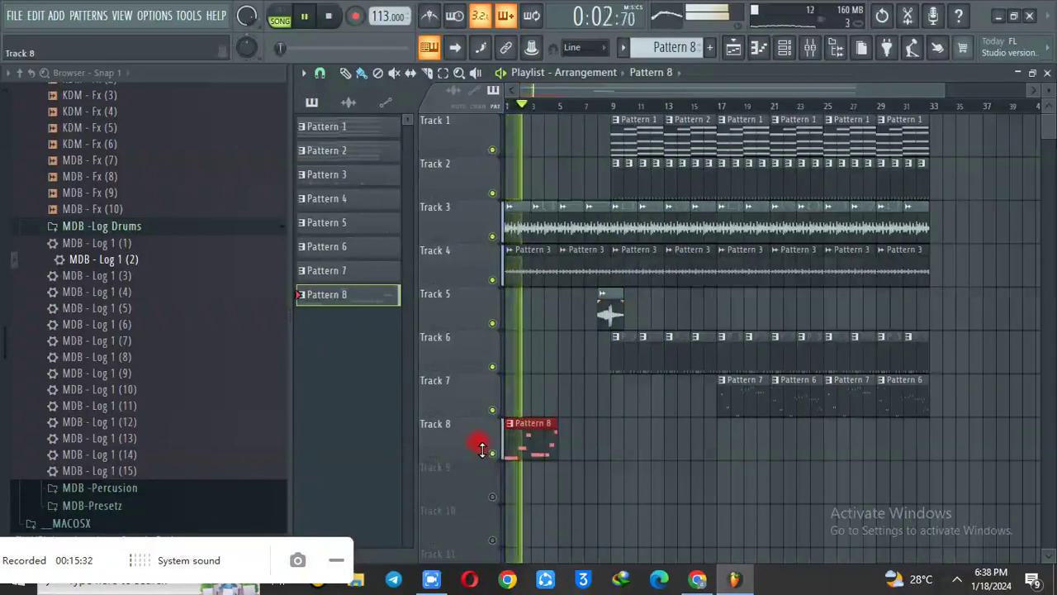
key("ctrl+b")
key("ctrl+b")
key("ctrl+b")
key("ctrl+b")
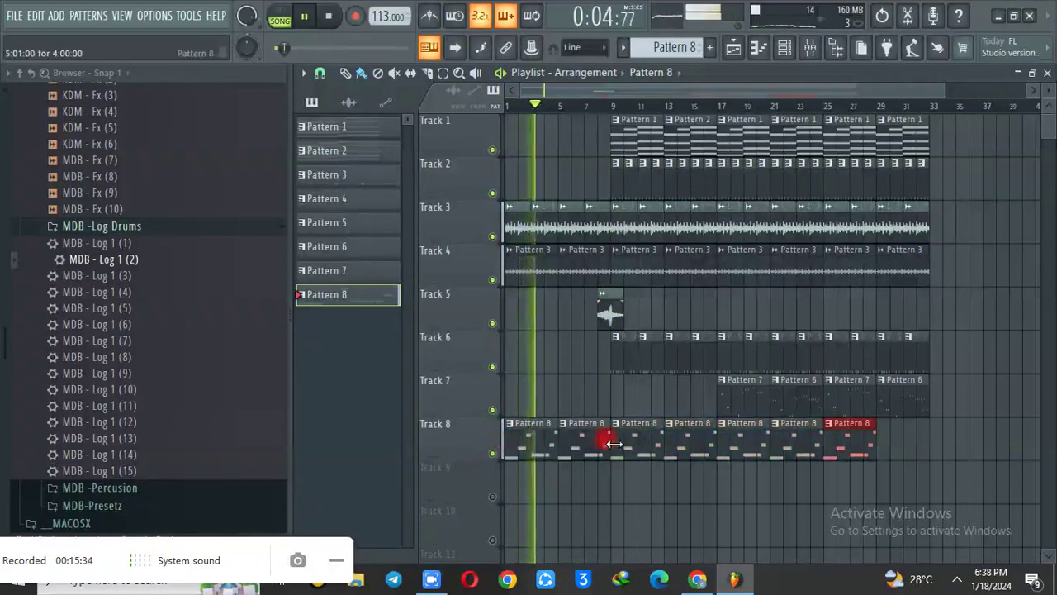
right_click(743, 441)
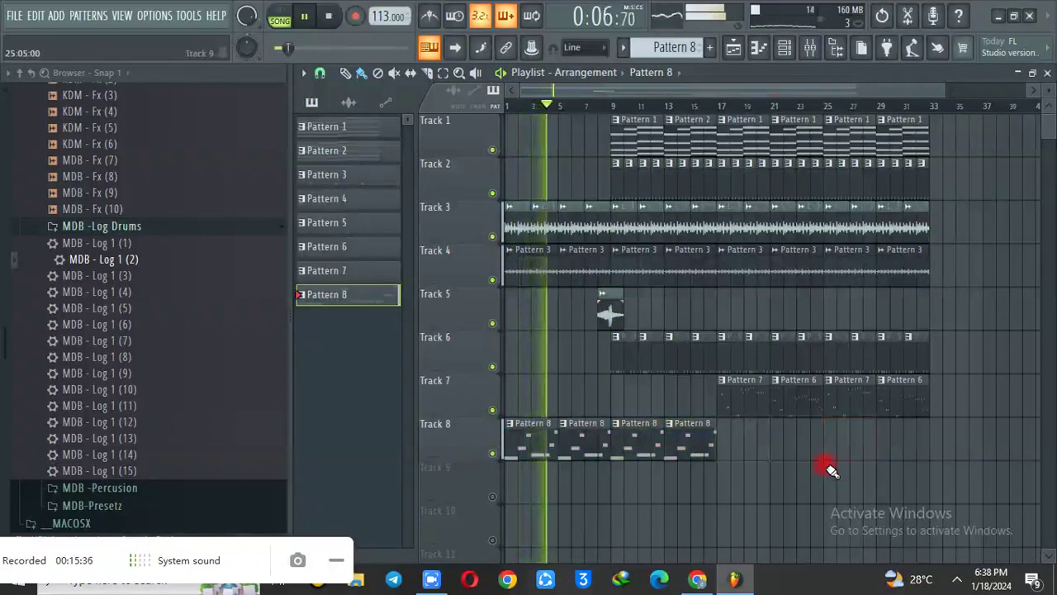
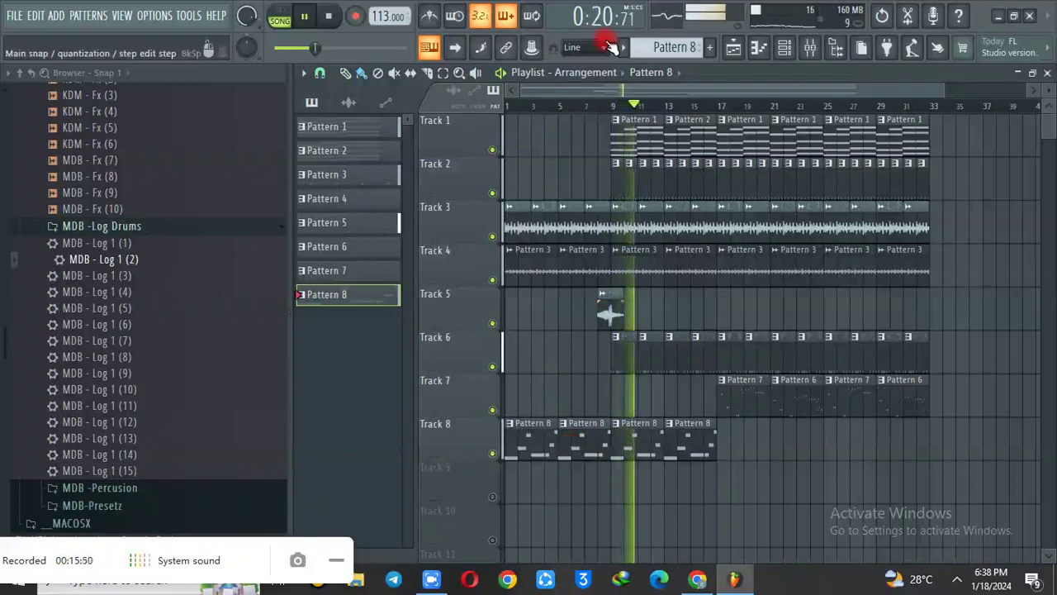
- Render and replace Pattern 8 as audio, and route the rendered clip to a free mixer track
left_click(622, 48)
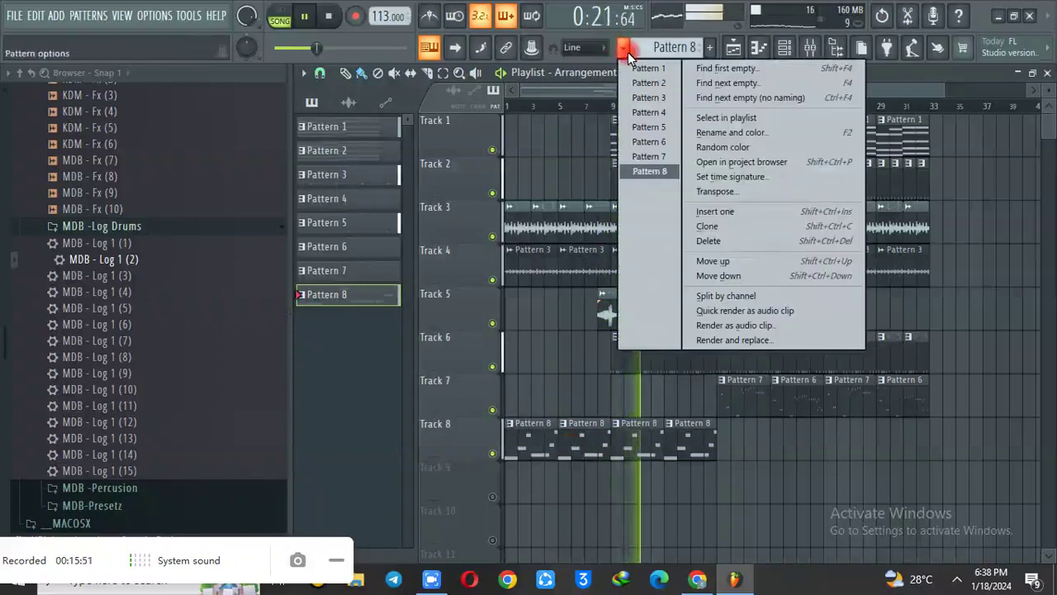
left_click(769, 340)
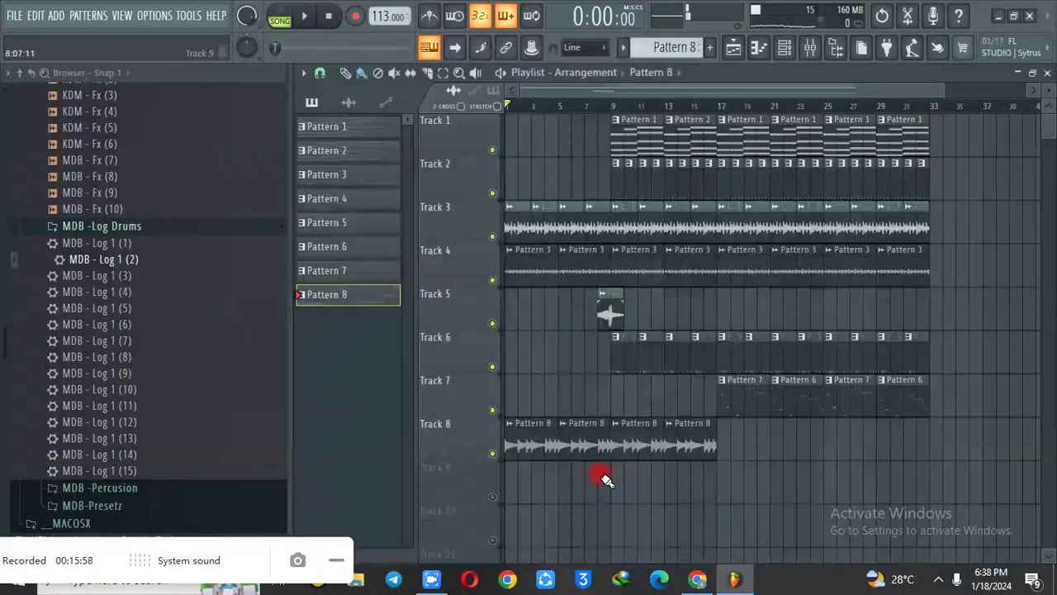
double_click(550, 445)
left_click(371, 207)
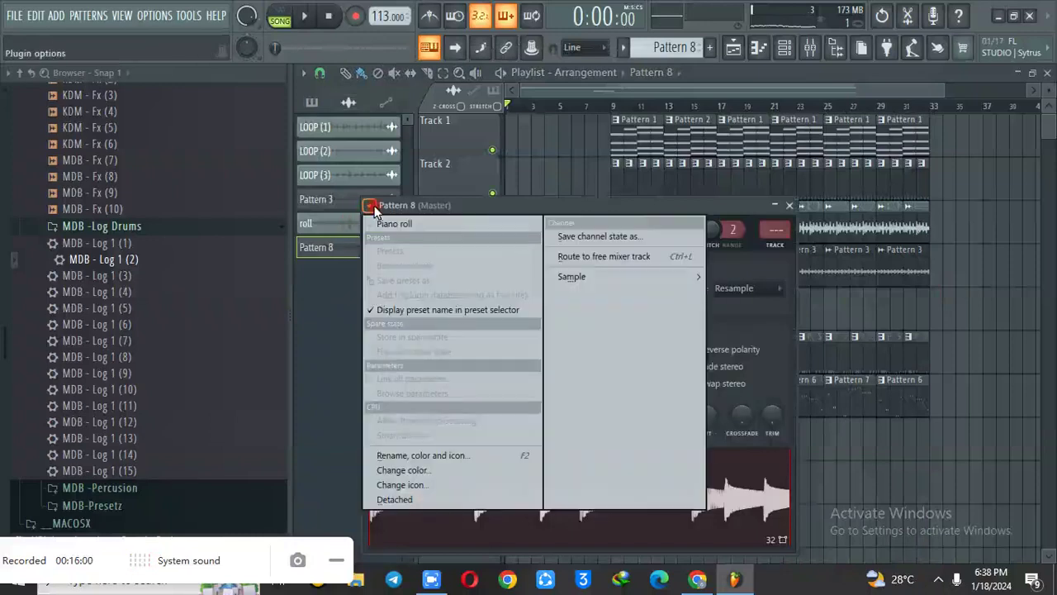
left_click(626, 252)
- Add Fruity Limiter in slot 3 of the Pattern 8 mixer track, switch it to compressor mode, lower the threshold, and raise the knee to 70% and the ratio
left_click(937, 167)
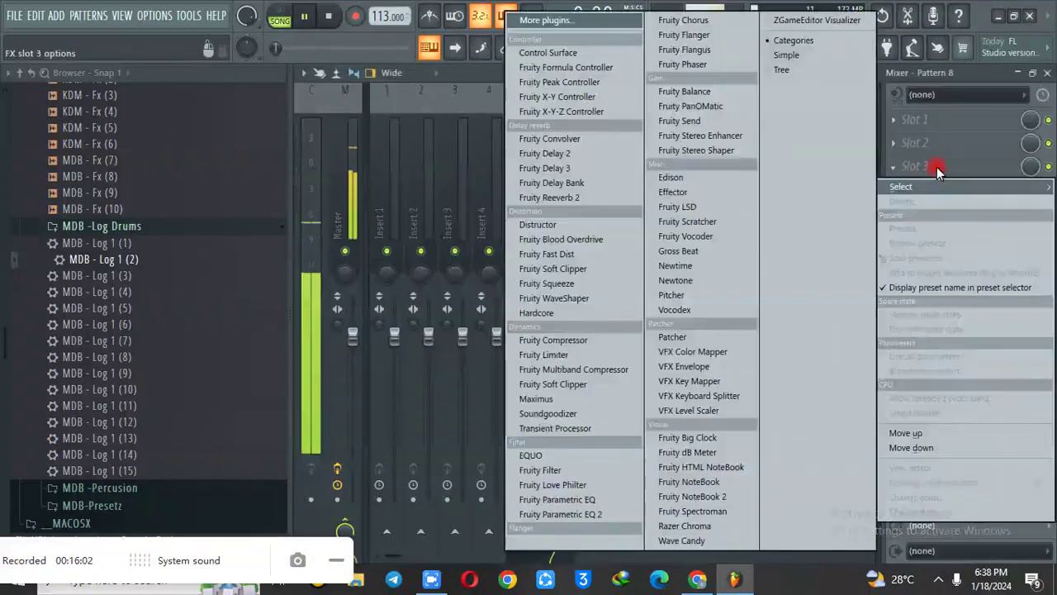
left_click(545, 356)
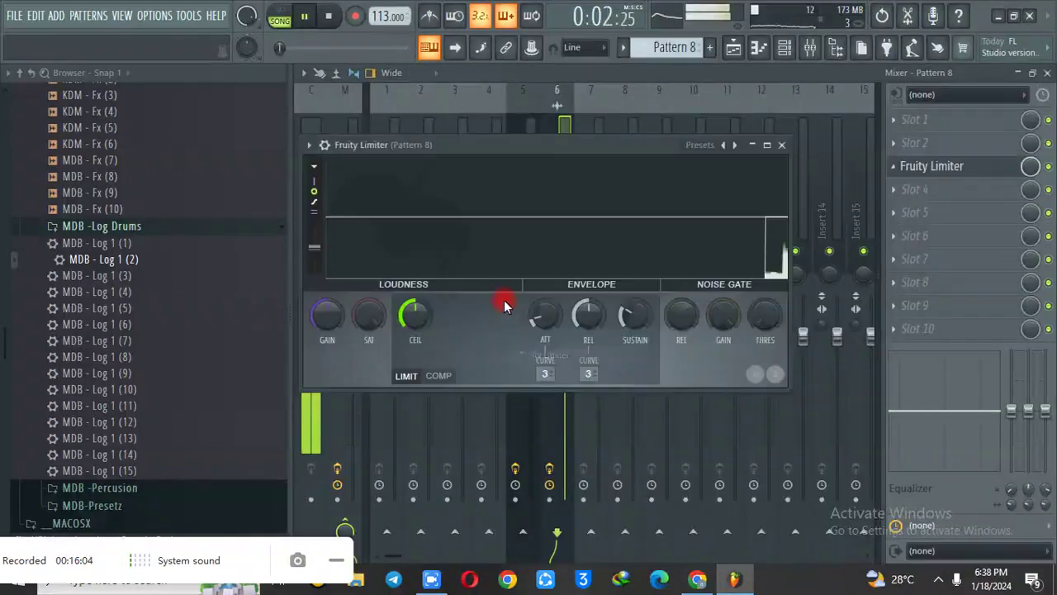
left_click(438, 374)
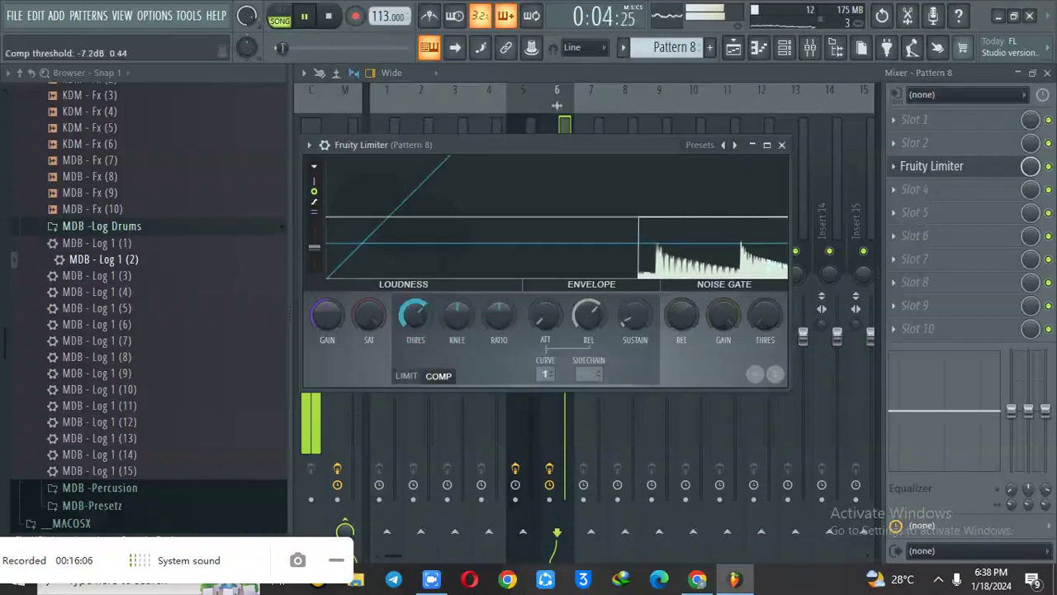
left_click(488, 321)
left_click_drag(459, 319, 459, 283)
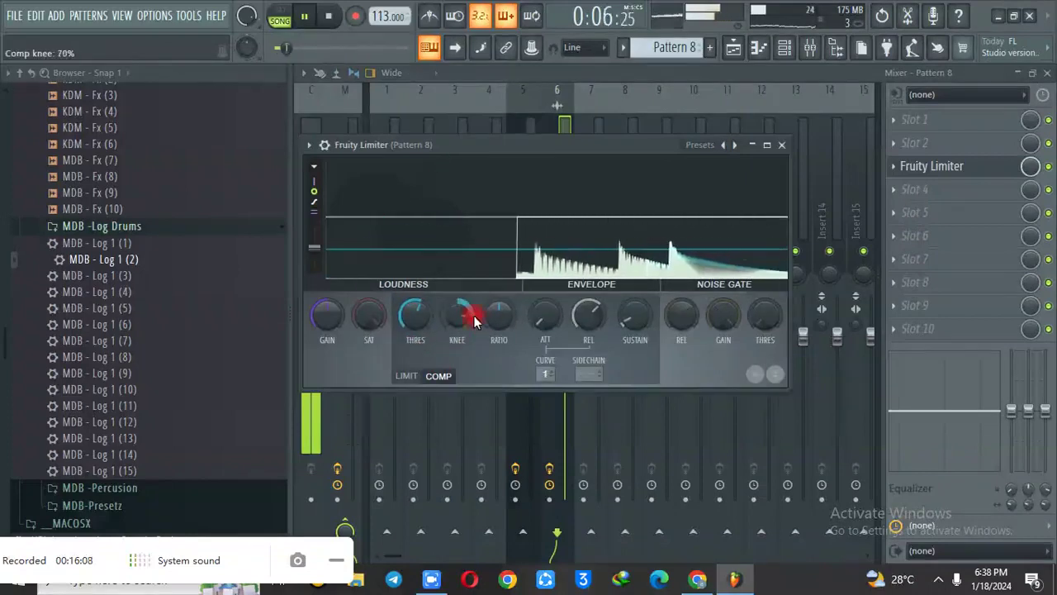
left_click_drag(497, 319, 497, 296)
- Add Fruity Flanger in slot 5 of the Pattern 8 mixer track and audition its presets, settling on Double Trouble
left_click(884, 216)
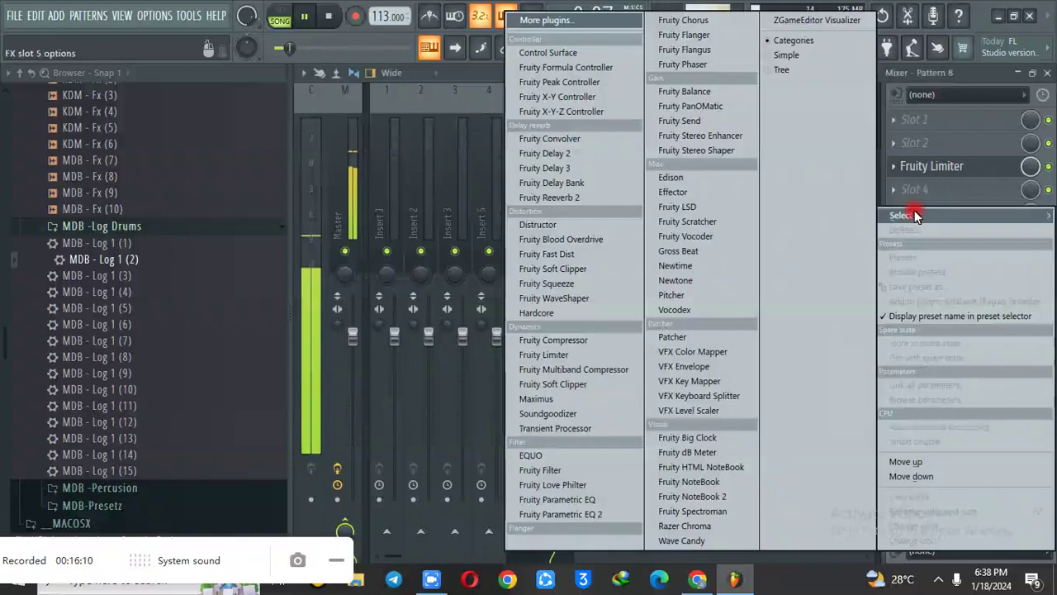
left_click(686, 35)
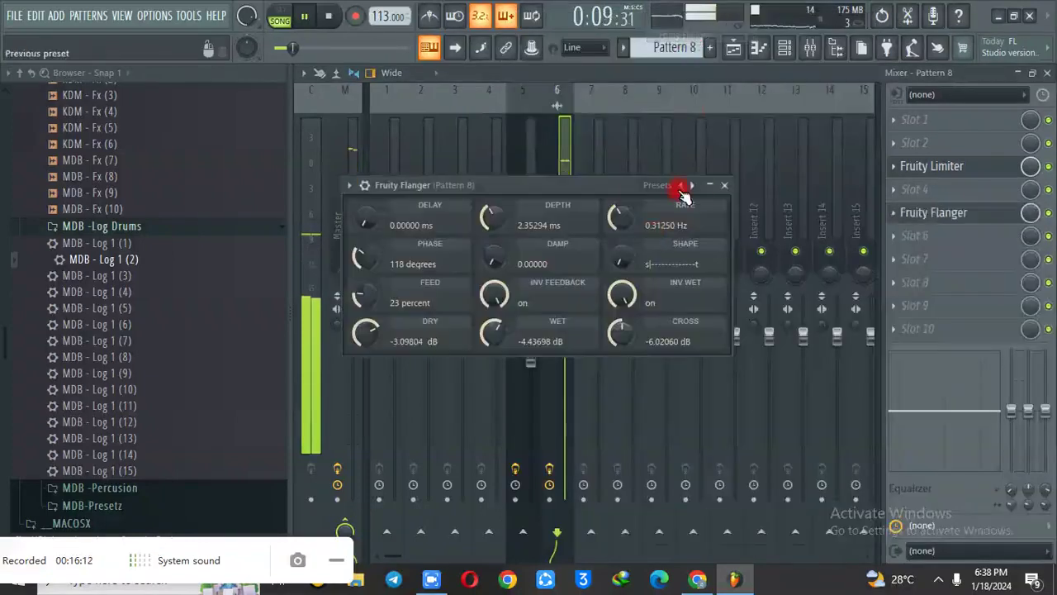
left_click(693, 186)
left_click(694, 187)
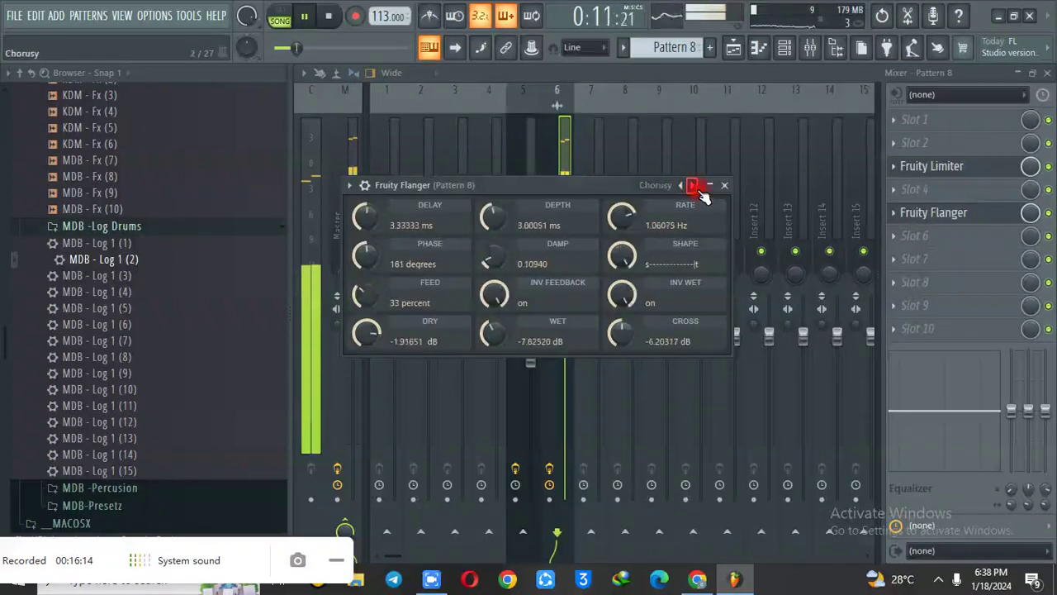
left_click(694, 187)
left_click(694, 187)
left_click(693, 186)
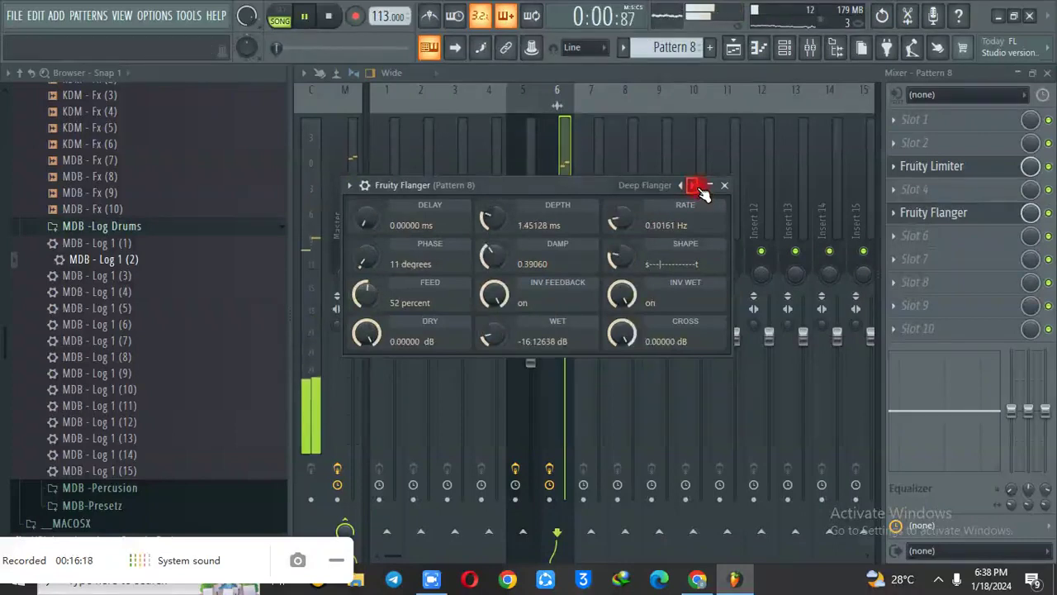
left_click_drag(579, 189, 565, 300)
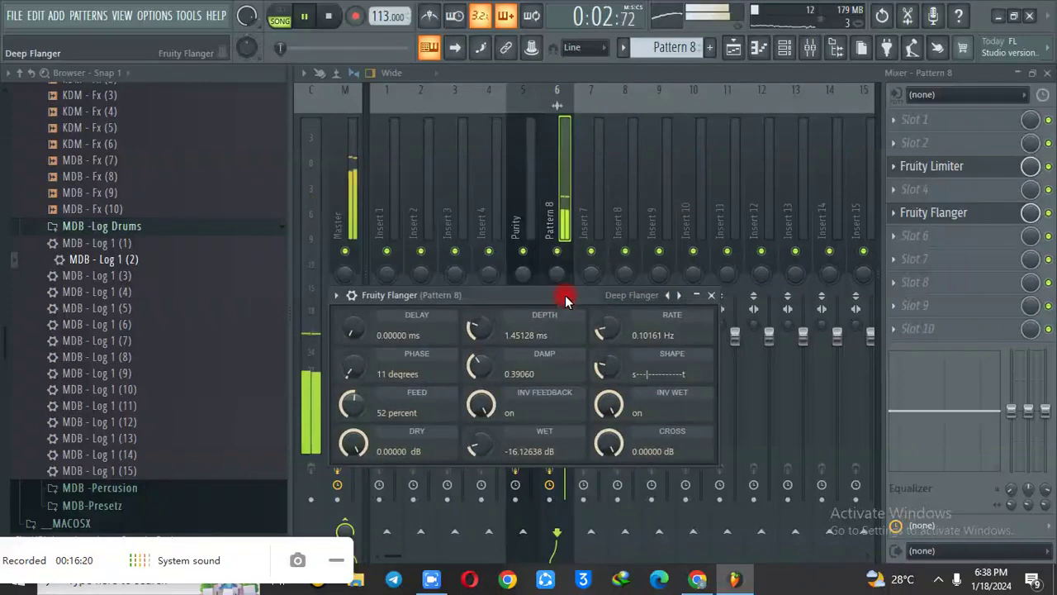
left_click(678, 296)
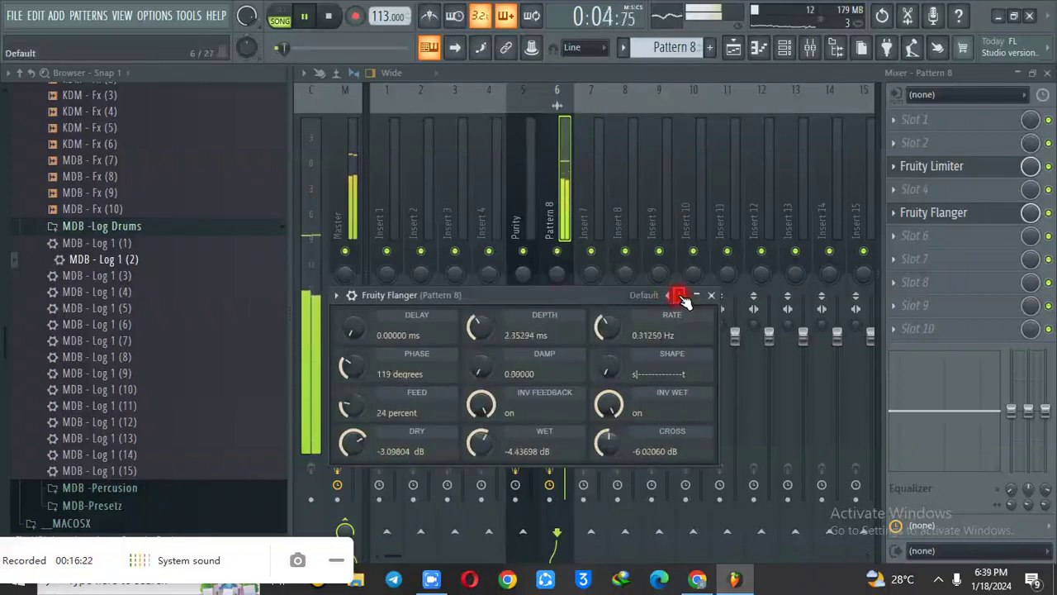
left_click(677, 296)
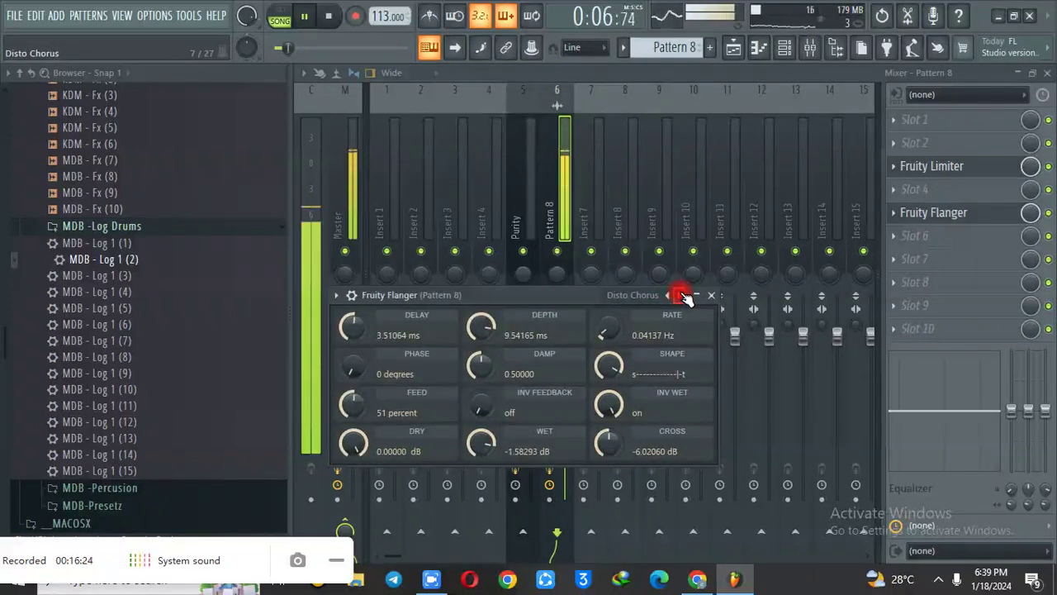
left_click(679, 296)
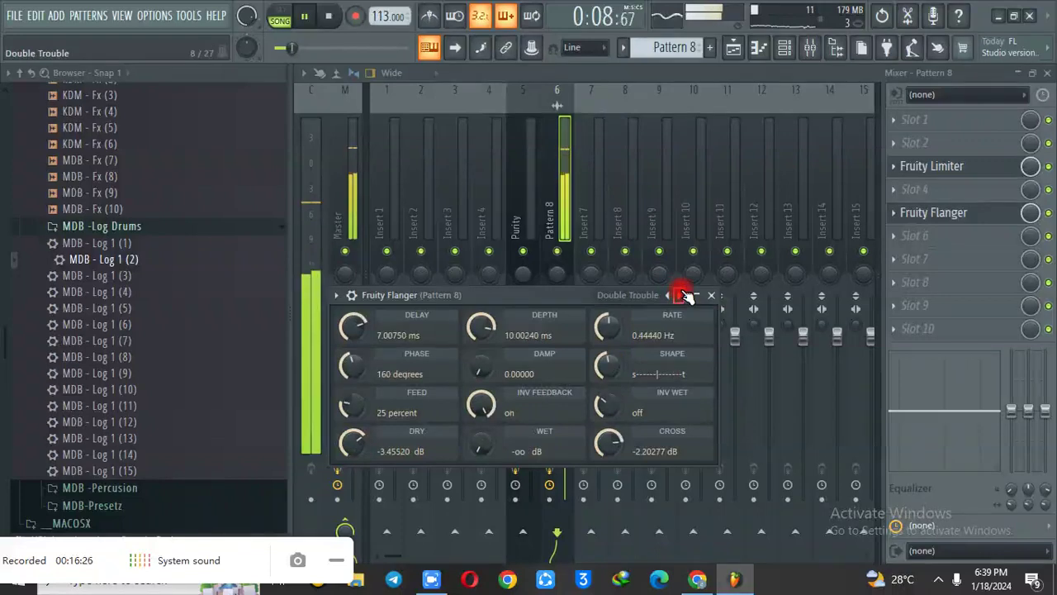
left_click(711, 296)
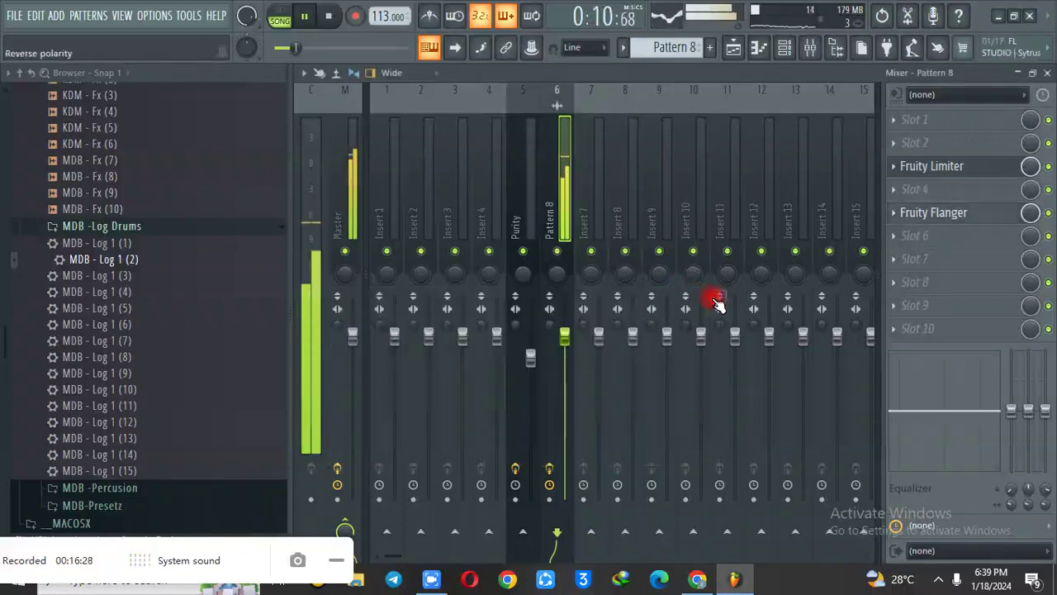
- Add Fruity Parametric EQ 2 in slot 6 of the Pattern 8 track, slightly cutting band 2 and slightly boosting band 5
left_click(919, 246)
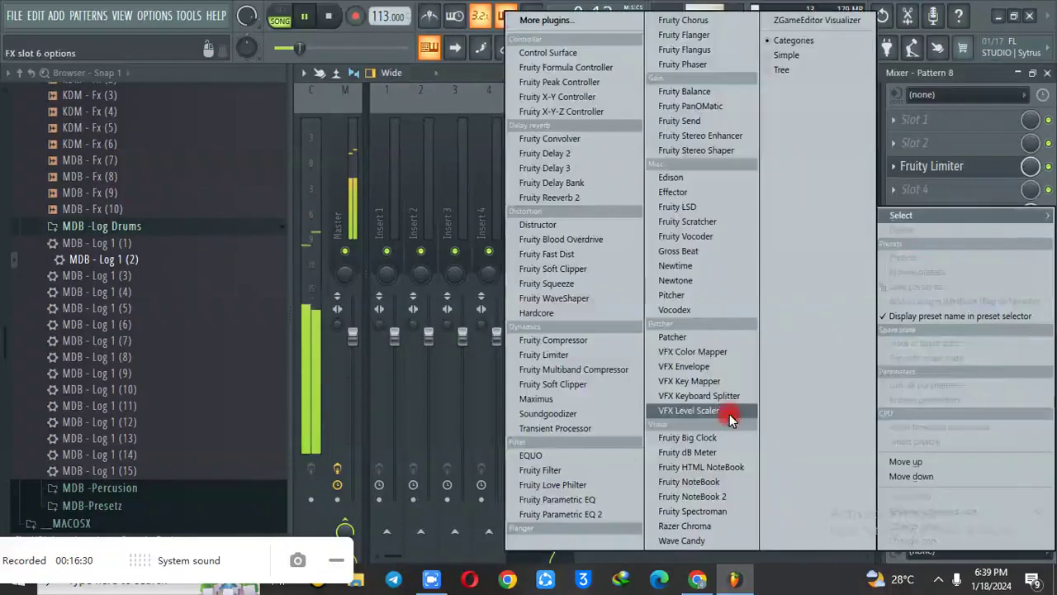
left_click(617, 511)
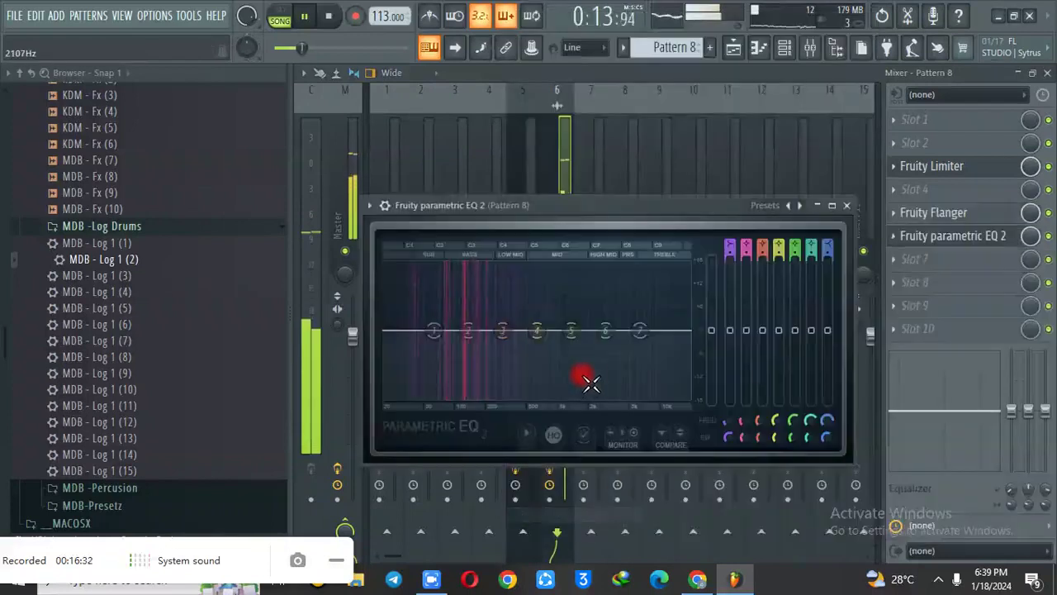
mouse_move(470, 347)
left_mouse_down()
mouse_move(439, 330)
mouse_move(483, 335)
left_mouse_up()
left_click_drag(570, 330, 571, 324)
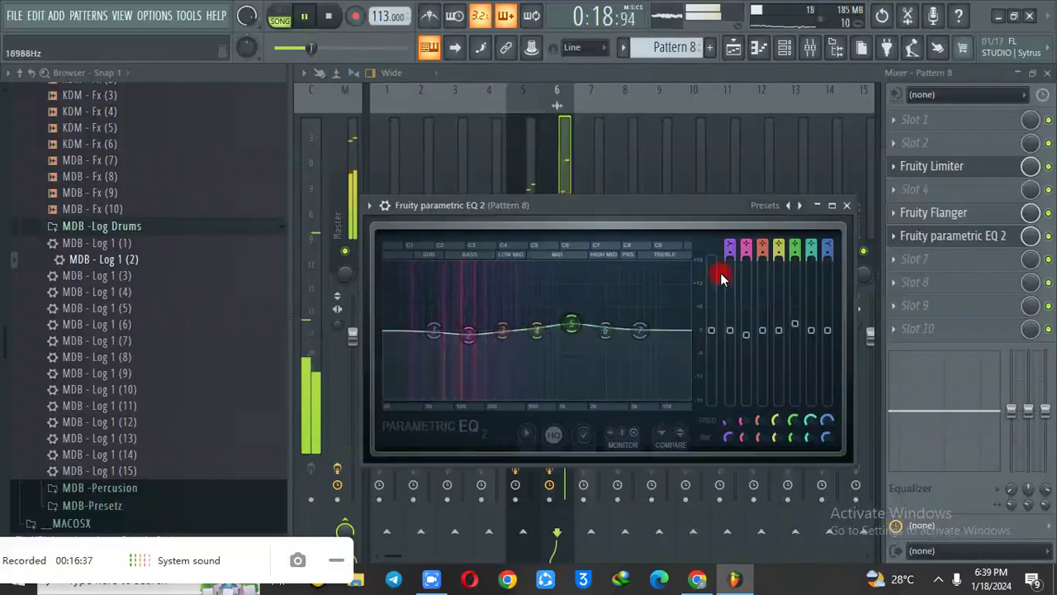
- Select the full 32-bar arrangement in the playlist and duplicate it so the copy starts at bar 33
left_click(847, 204)
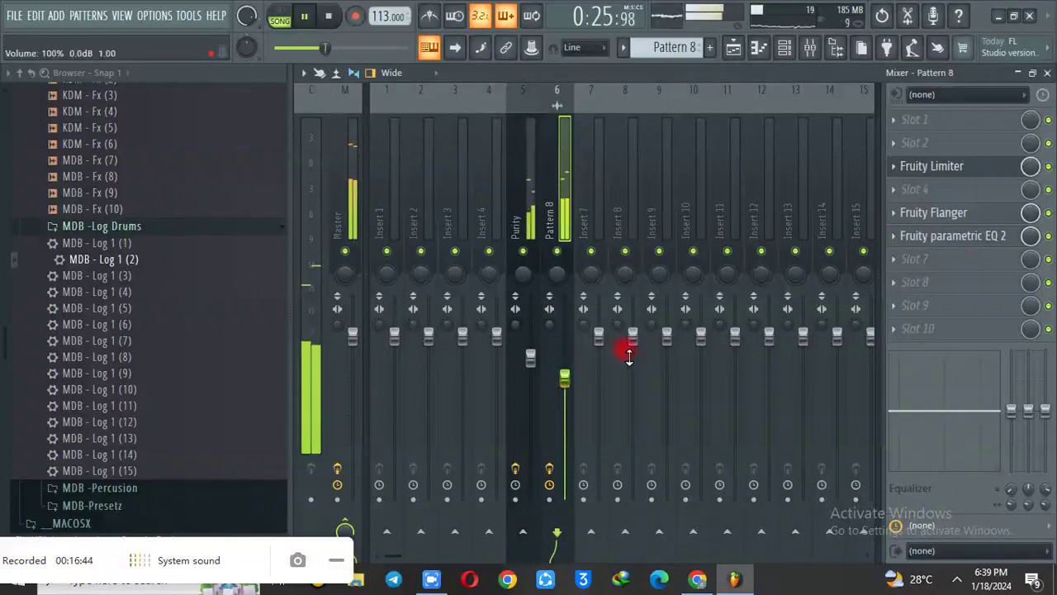
left_click(735, 52)
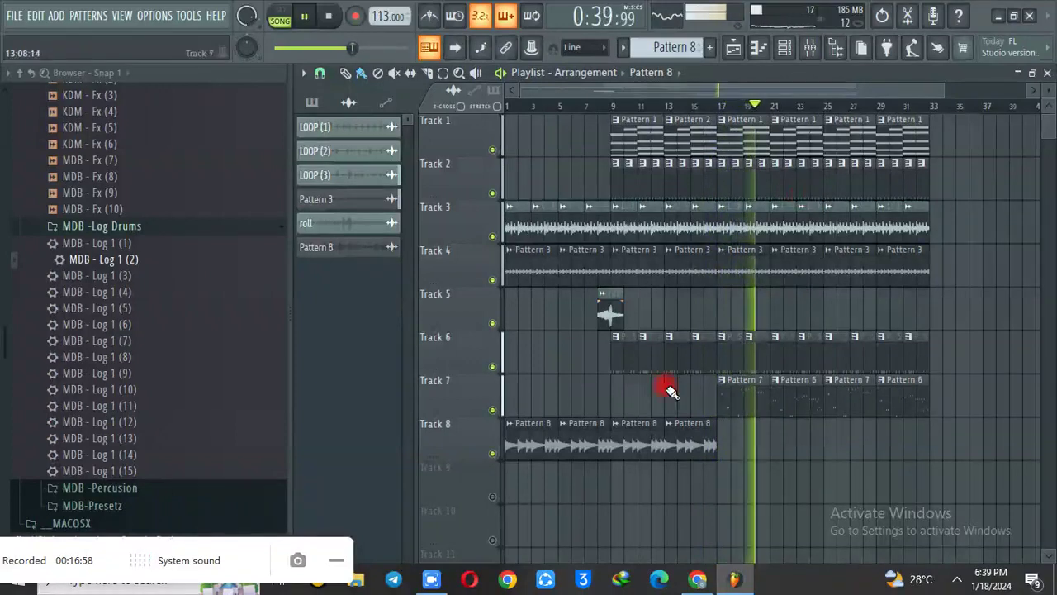
left_click(607, 306)
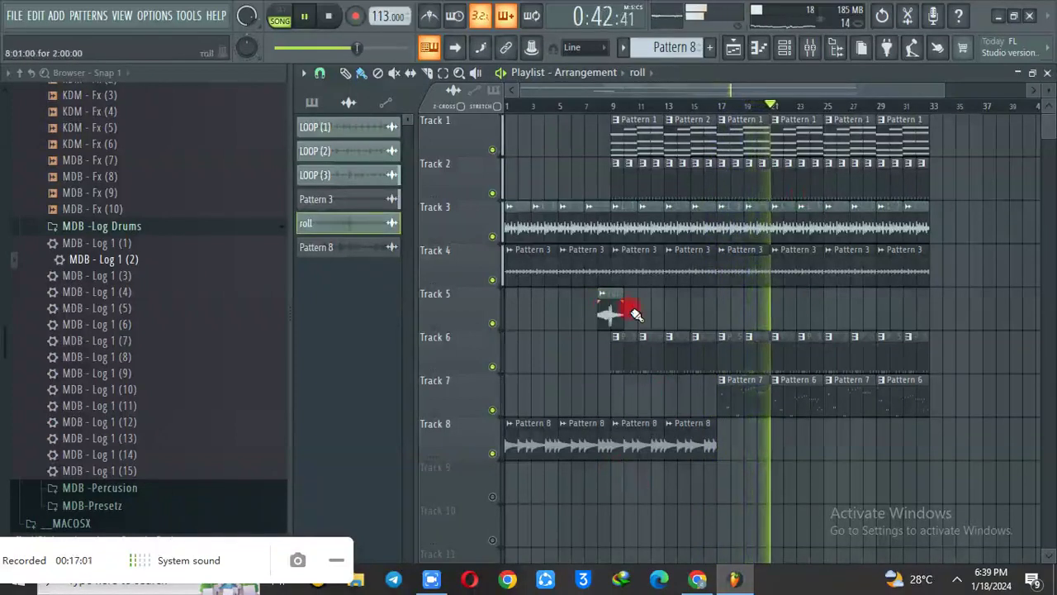
left_click(803, 314)
mouse_move(807, 312)
left_mouse_down()
mouse_move(912, 311)
mouse_move(920, 299)
mouse_move(885, 346)
mouse_move(699, 472)
mouse_move(700, 484)
mouse_move(576, 503)
mouse_move(534, 504)
mouse_move(505, 492)
left_mouse_up()
left_click_drag(689, 487, 942, 112)
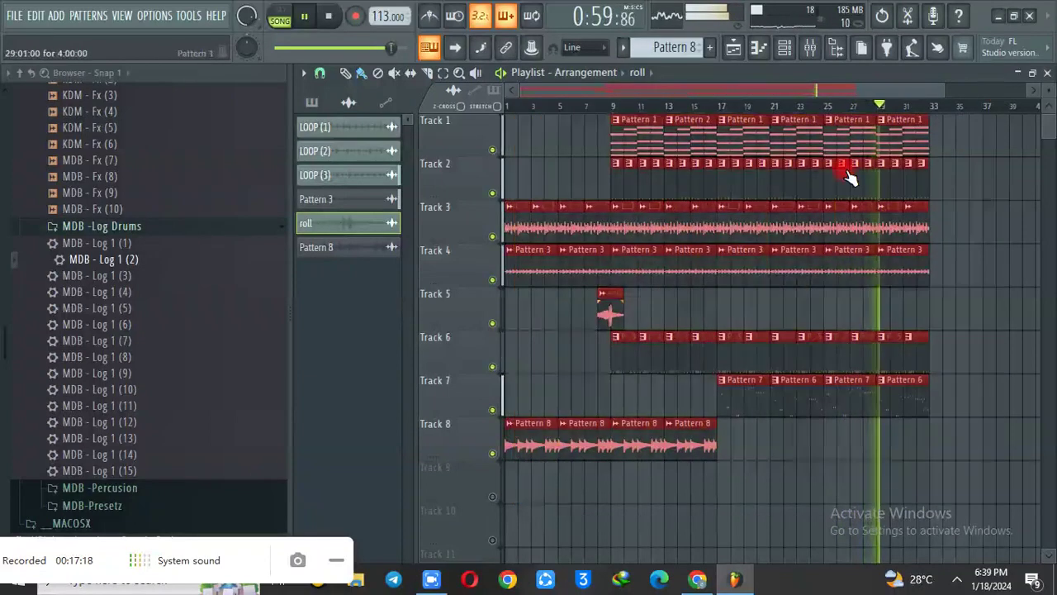
key("ctrl+b")
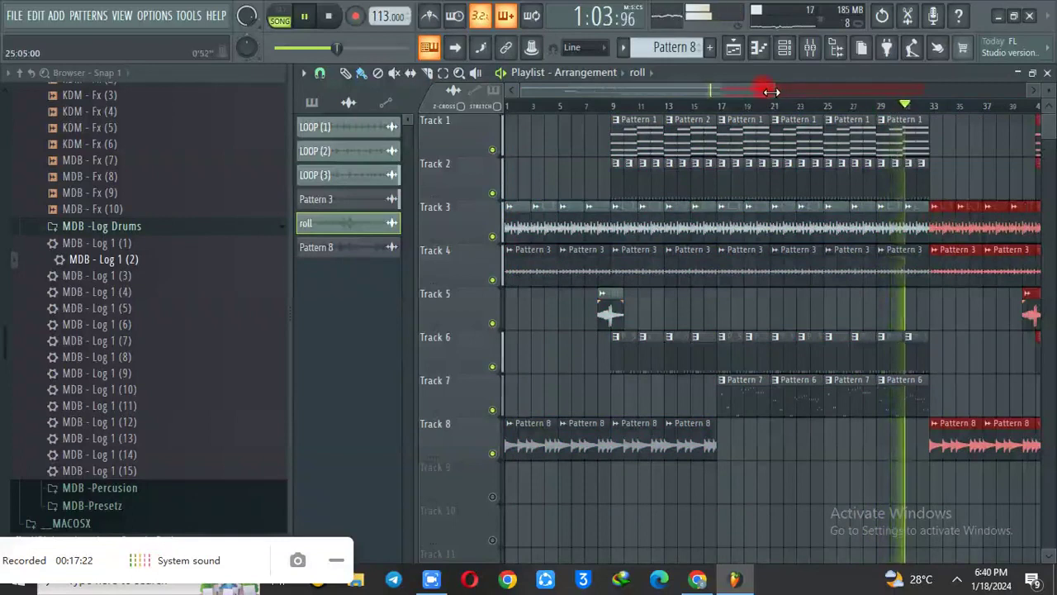
- Place roll clips on Track 5 at bars 32 and 40
left_click_drag(774, 91, 992, 87)
left_click(931, 301)
left_click_drag(786, 307, 732, 321)
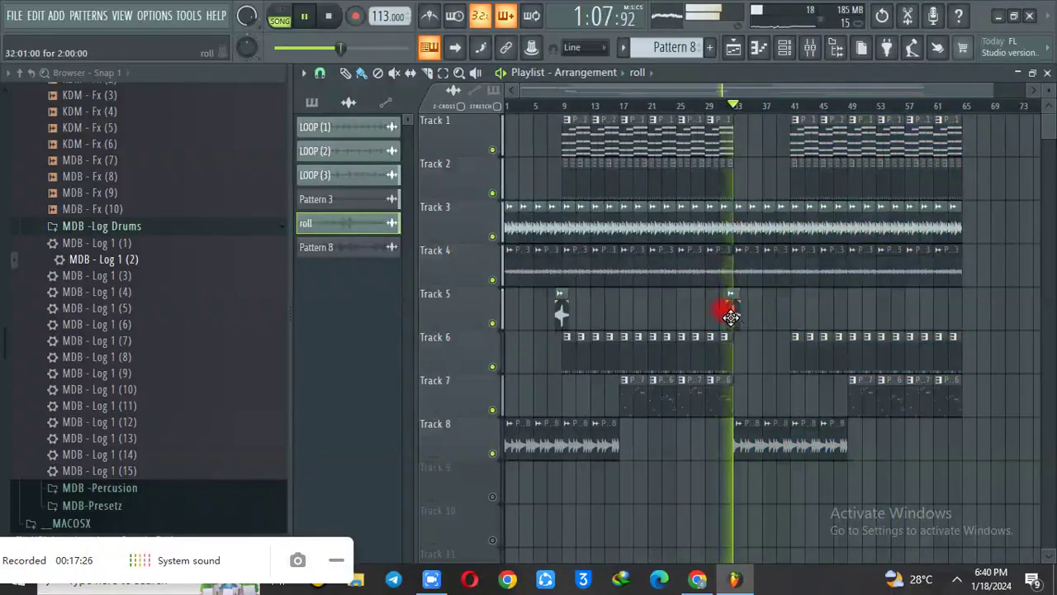
left_click(786, 308)
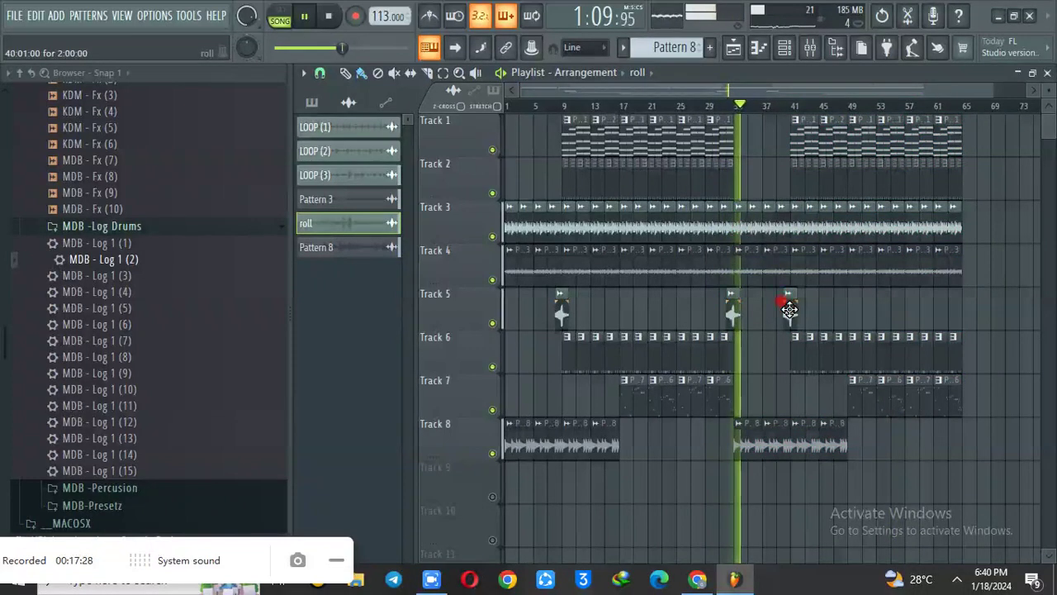
double_click(790, 308)
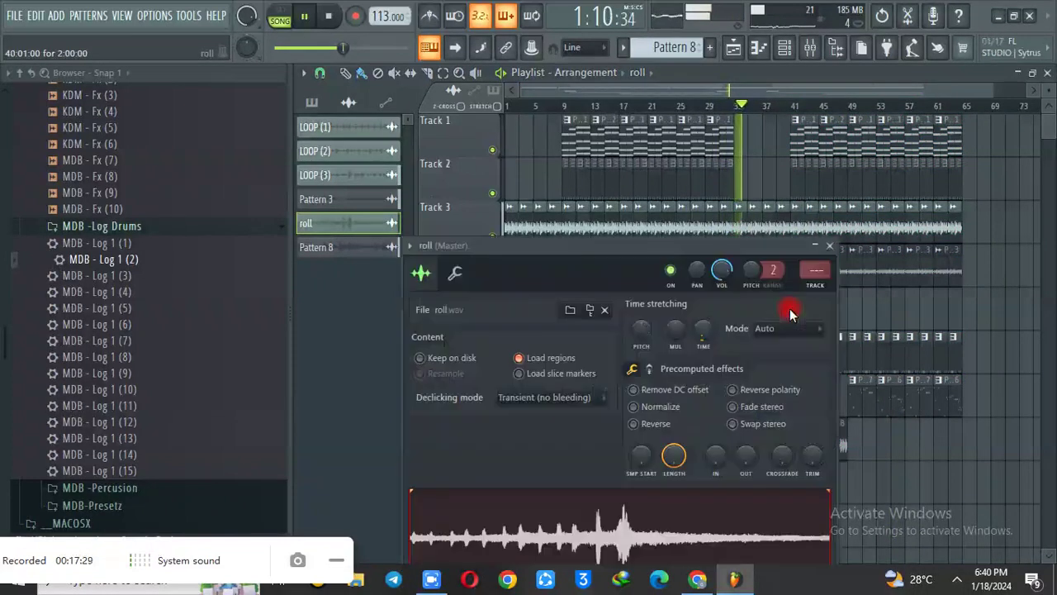
left_click(831, 246)
- Slightly raise the Pattern 8 mixer track's volume and set its Fruity Flanger mix level to about 73%
left_click(809, 47)
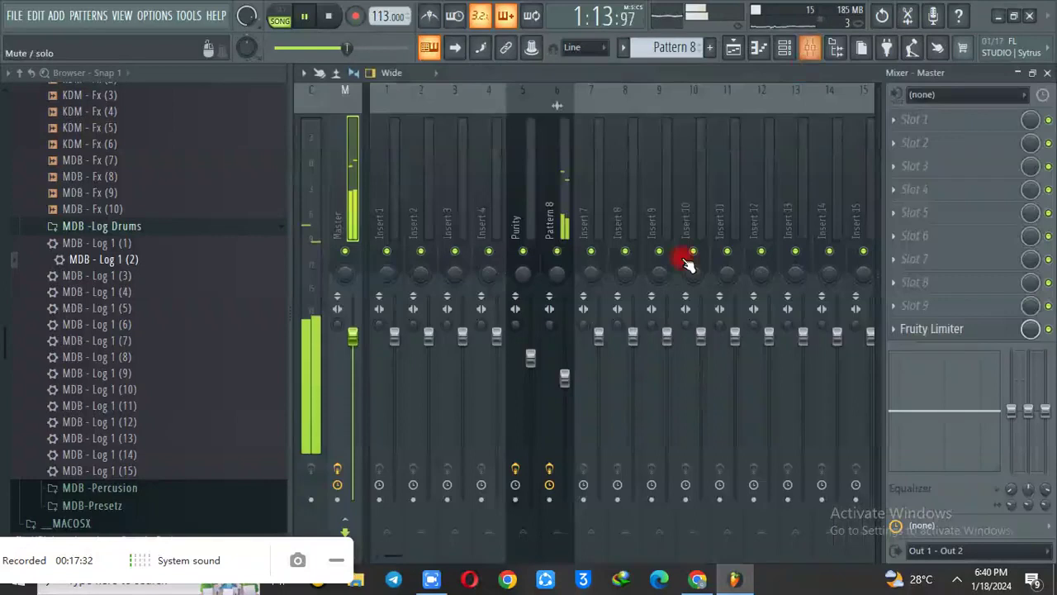
left_click(564, 378)
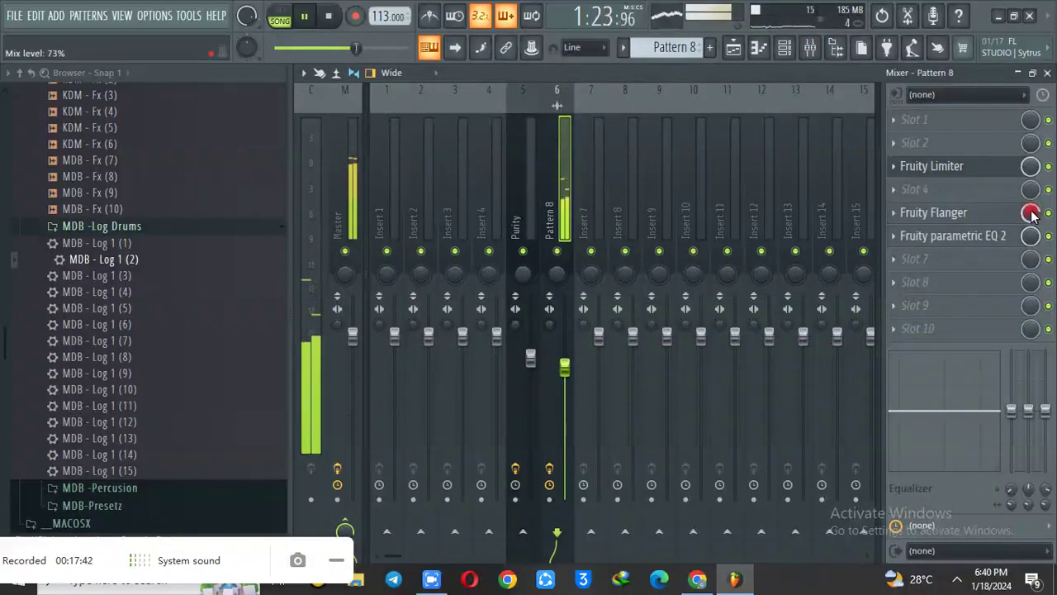
left_click_drag(1031, 213, 1031, 214)
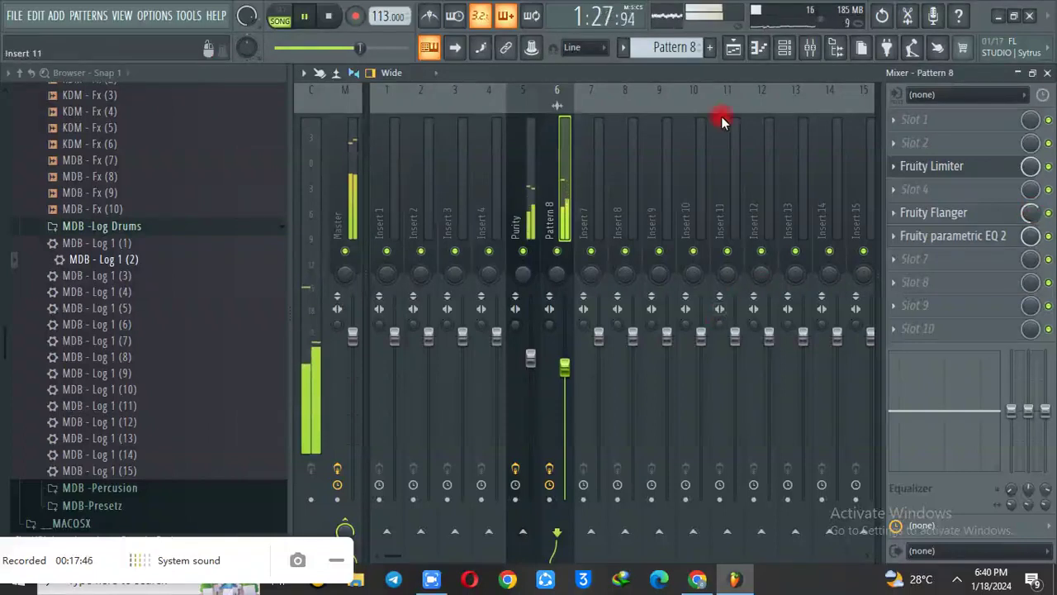
- Open Pattern 1 from the playlist and add a FLEX channel, loading the Synpluck Lean preset from the Mobile Synth Pluck pack
left_click(735, 49)
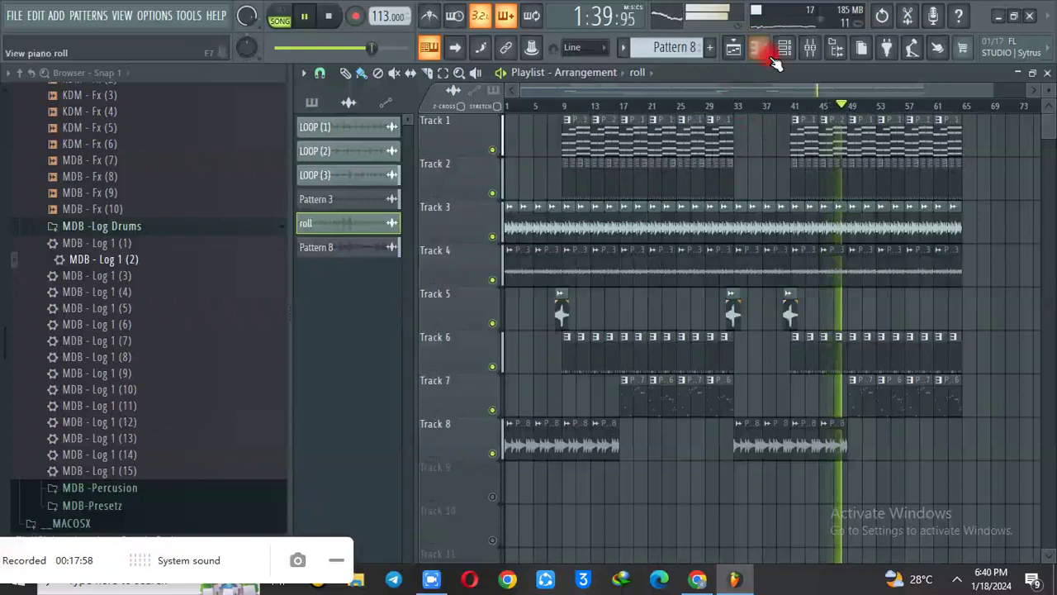
double_click(852, 124)
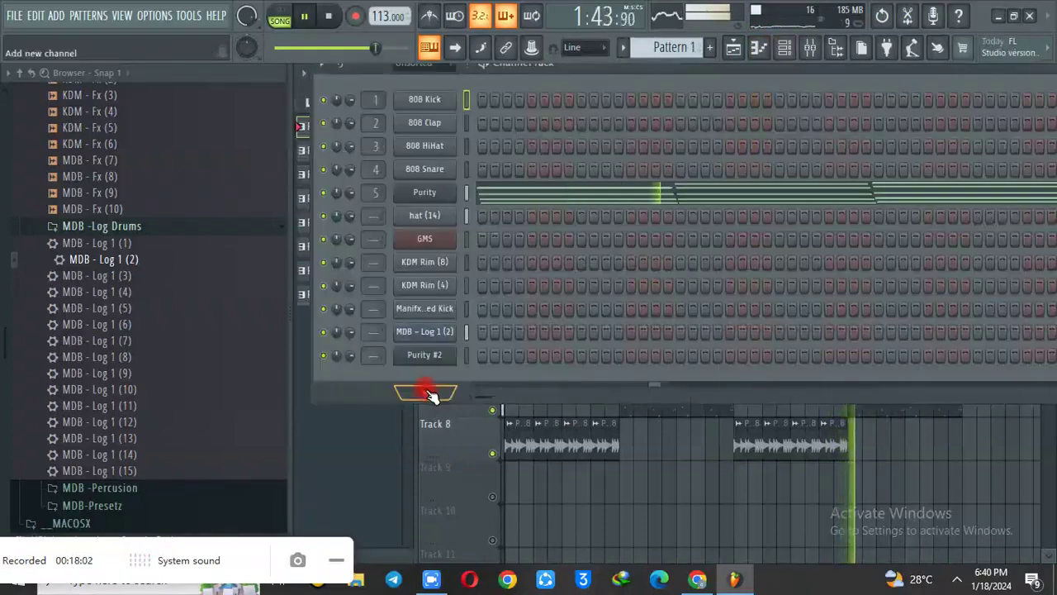
left_click(426, 393)
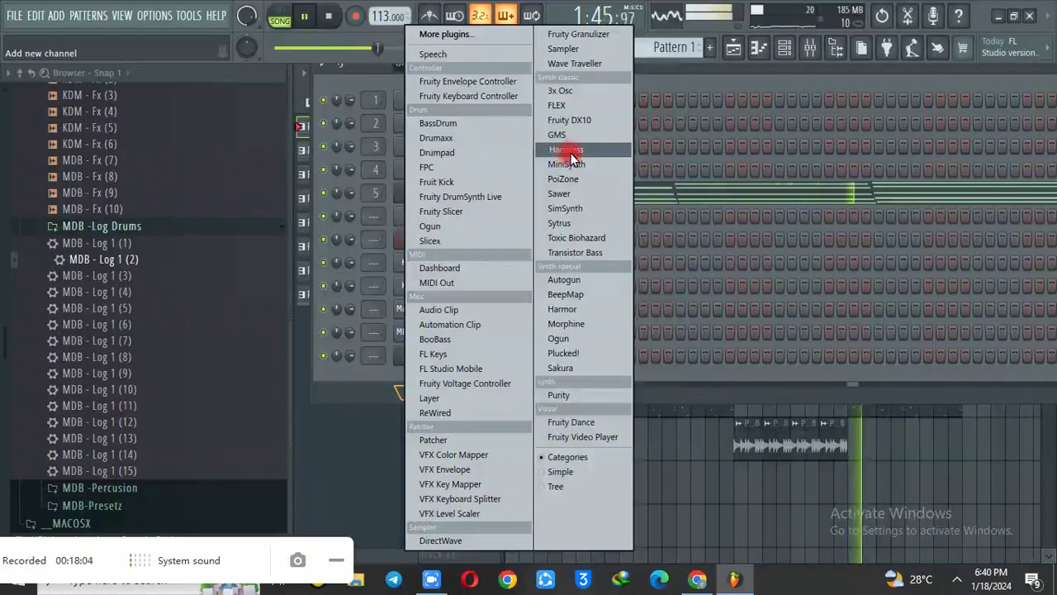
left_click(586, 106)
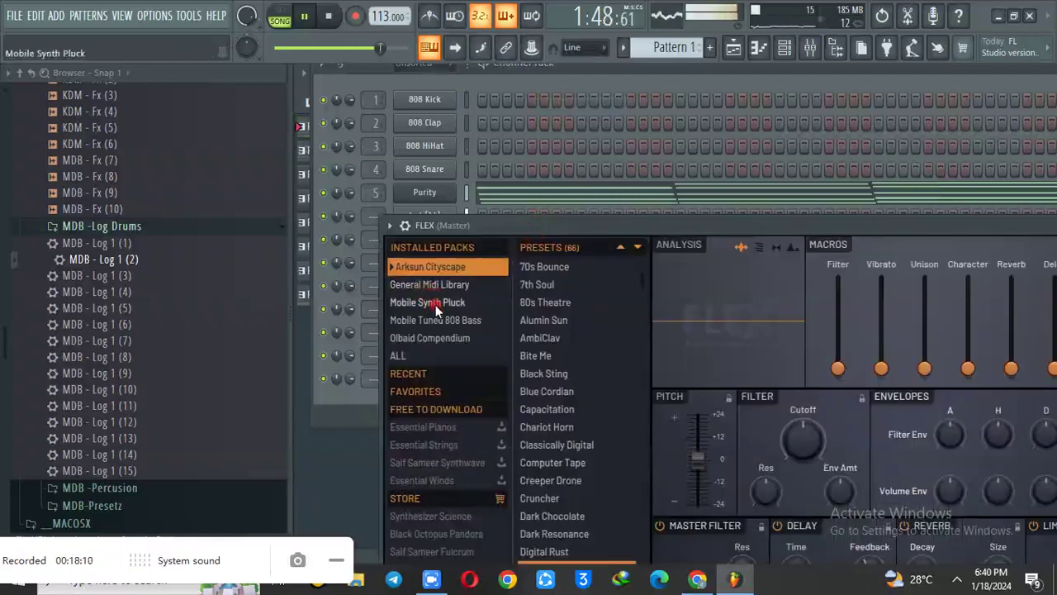
left_click(436, 306)
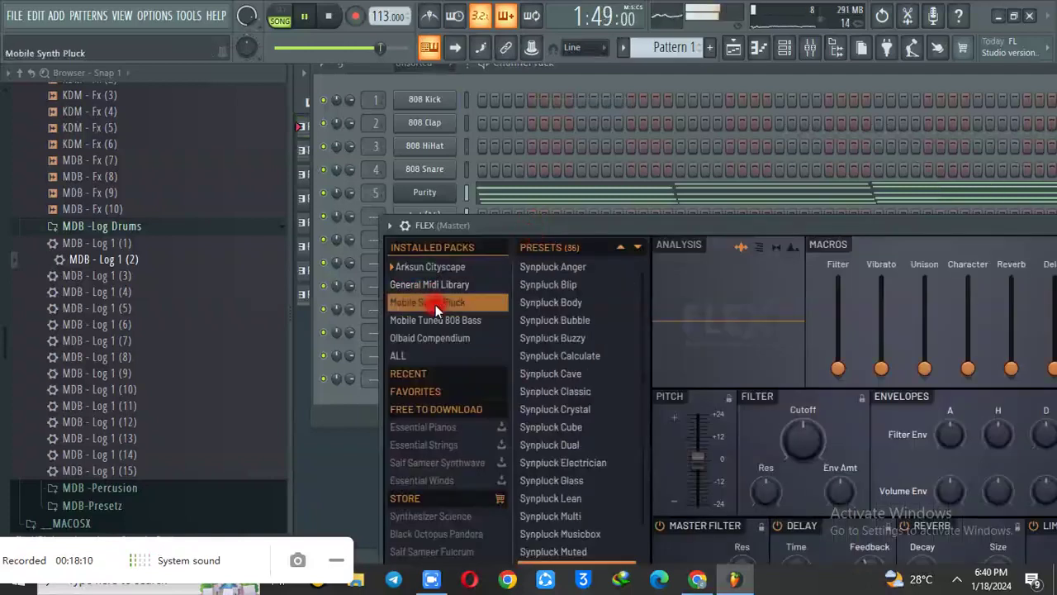
left_click_drag(641, 305, 610, 428)
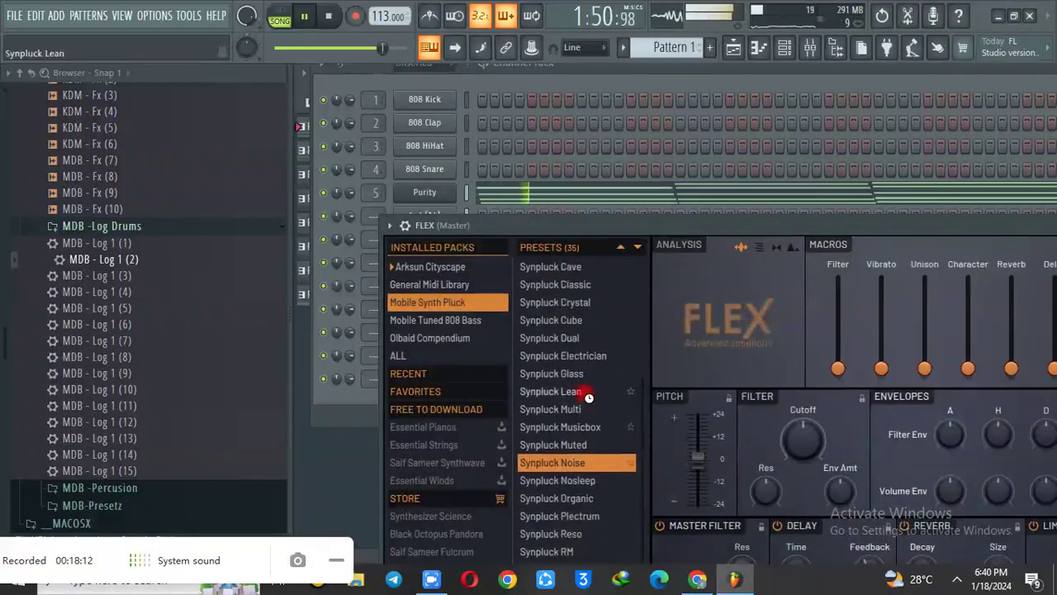
left_click(589, 396)
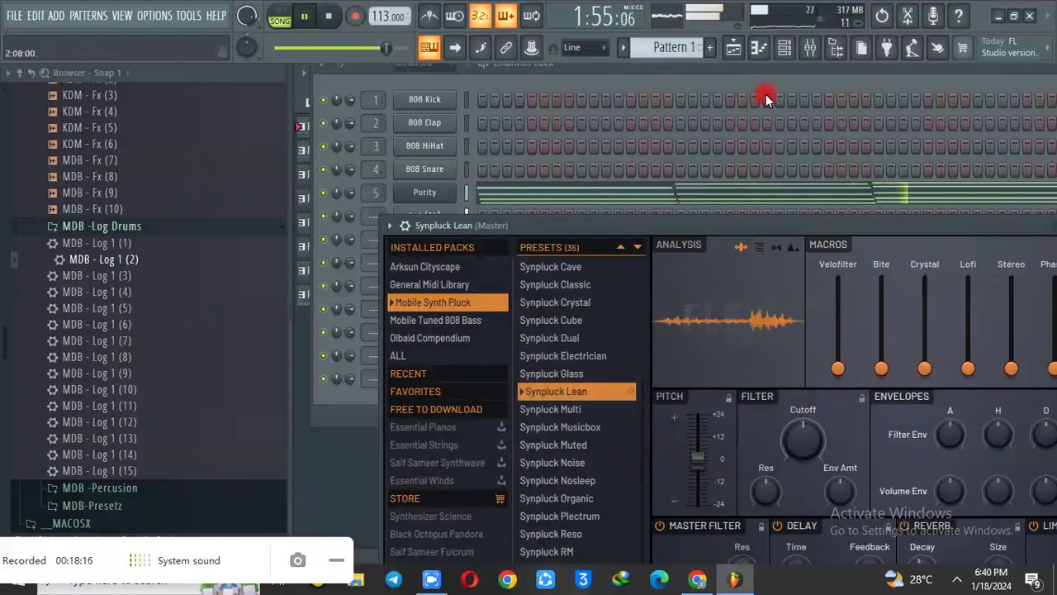
- Play the song from bar 9 and draw a one-step A#4 note on step 12 of bar 1 in the Synpluck Lean piano roll, velocity about 71%
left_click(779, 49)
left_click(758, 48)
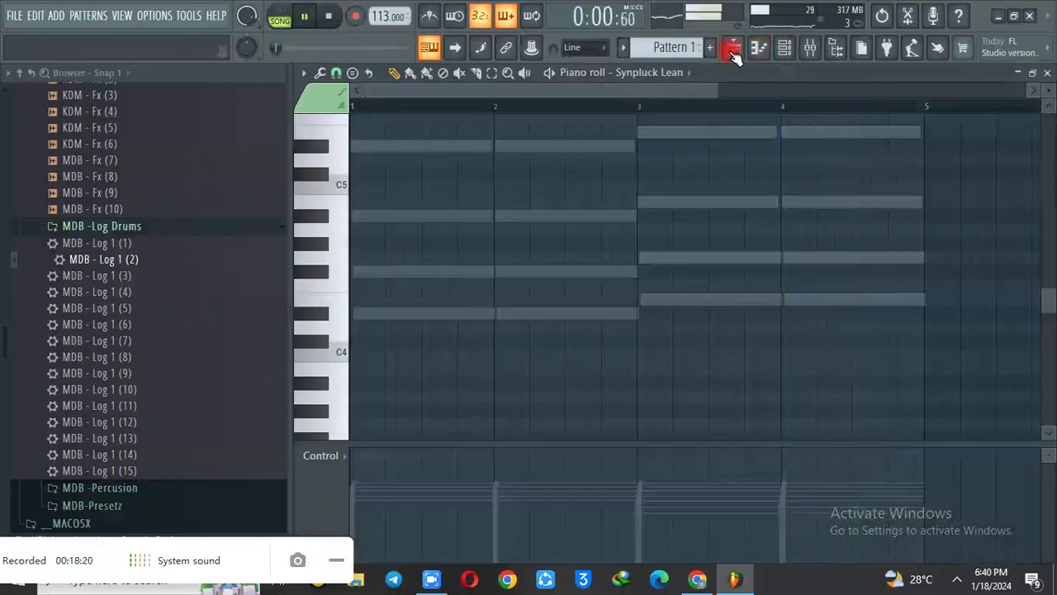
left_click(732, 48)
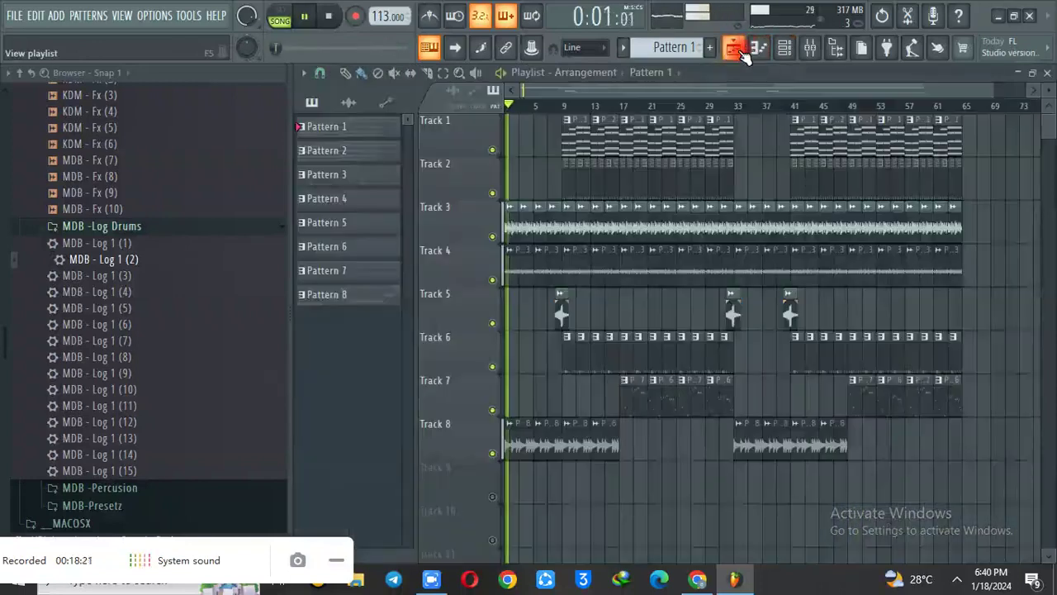
left_click(561, 99)
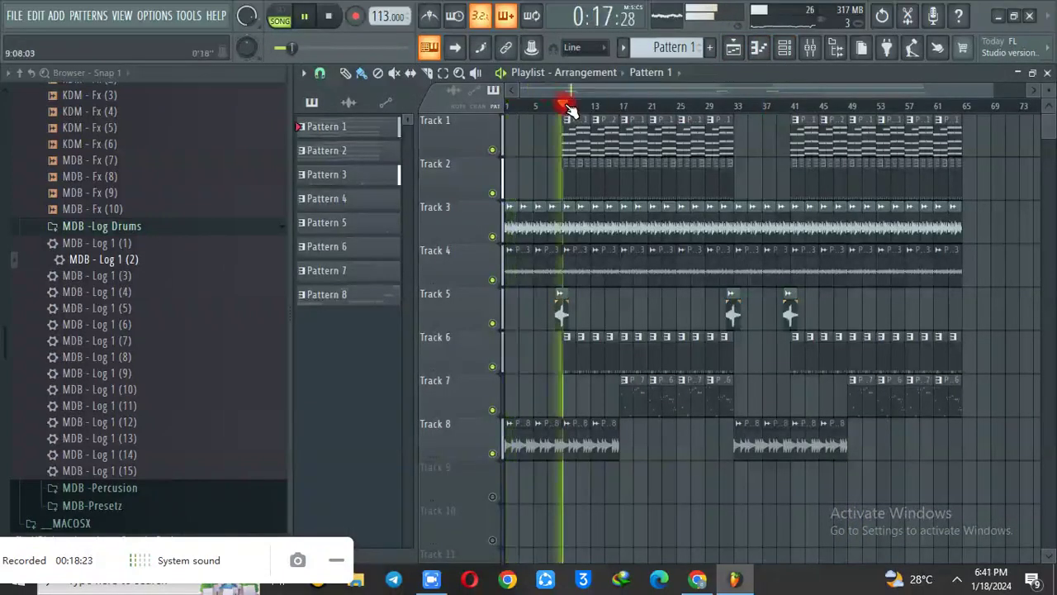
left_click(760, 50)
key("space")
key("space")
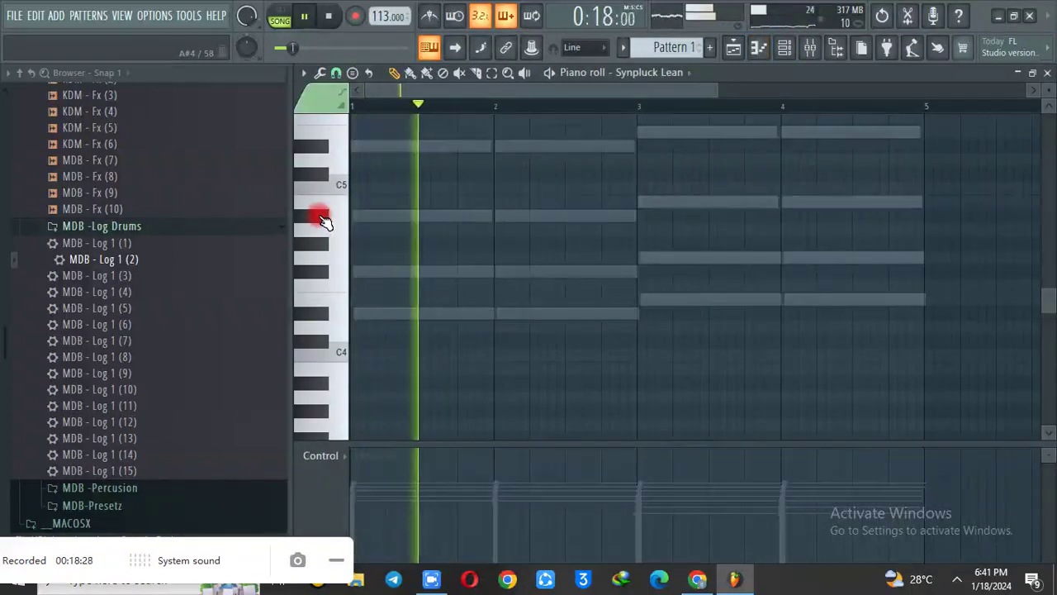
left_click(445, 216)
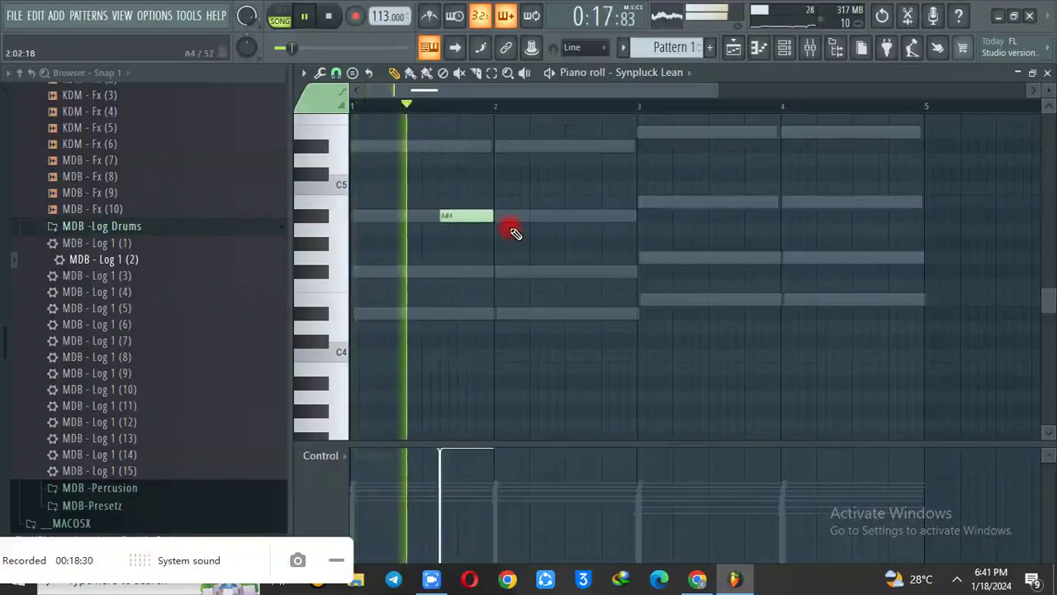
left_click_drag(493, 216, 420, 210)
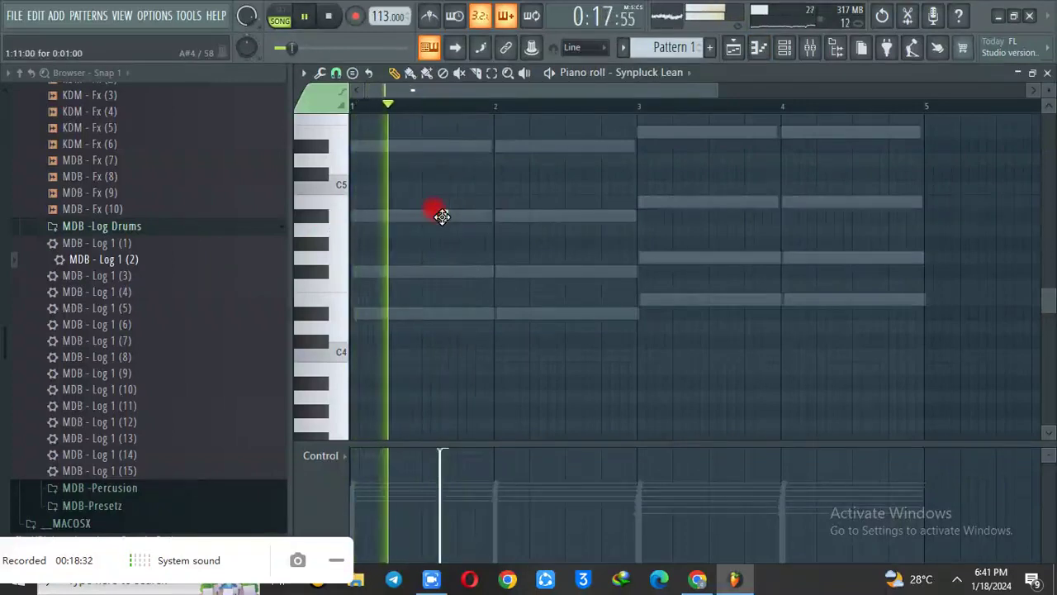
left_click_drag(427, 456, 451, 482)
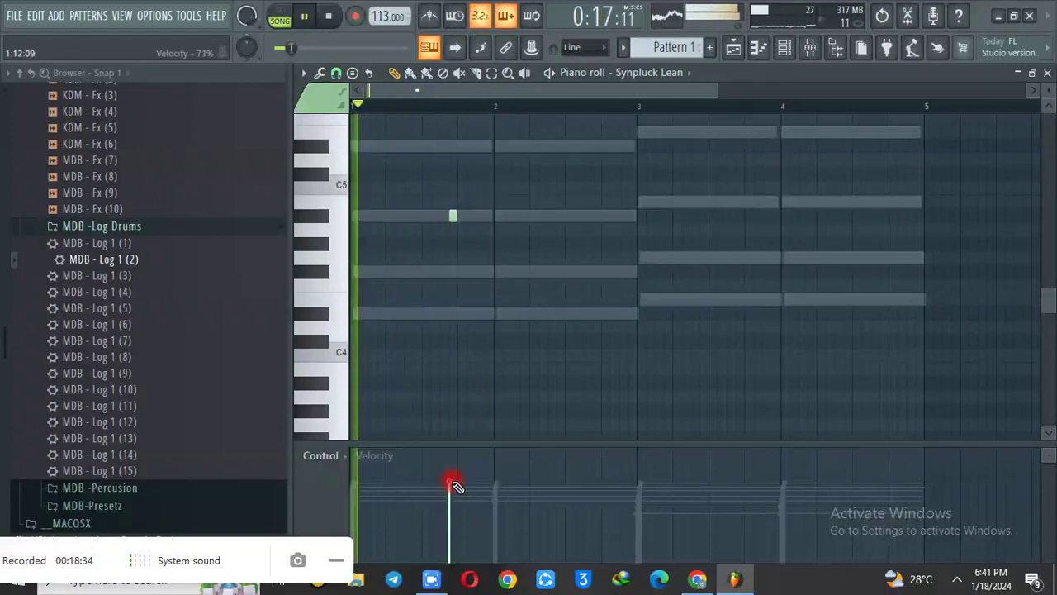
- Add F#4 notes on steps 6 and 9 of bar 2, plus B4 on steps 1 and 14 and E5 on 8 and 12 of bar 4
left_click(542, 271)
left_click(569, 271)
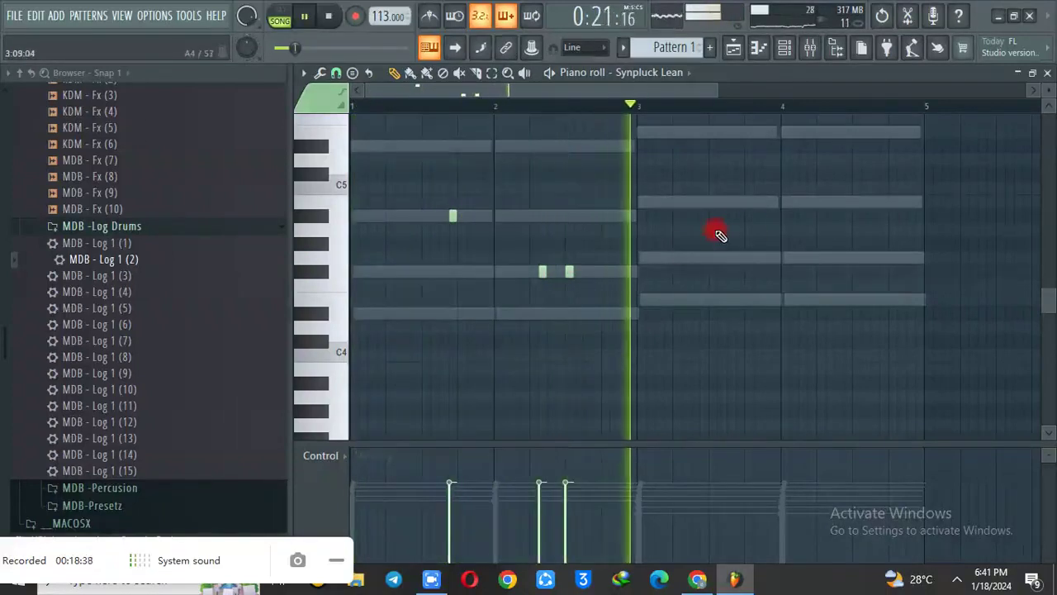
left_click(781, 202)
left_click(847, 132)
left_click(880, 132)
left_click(900, 202)
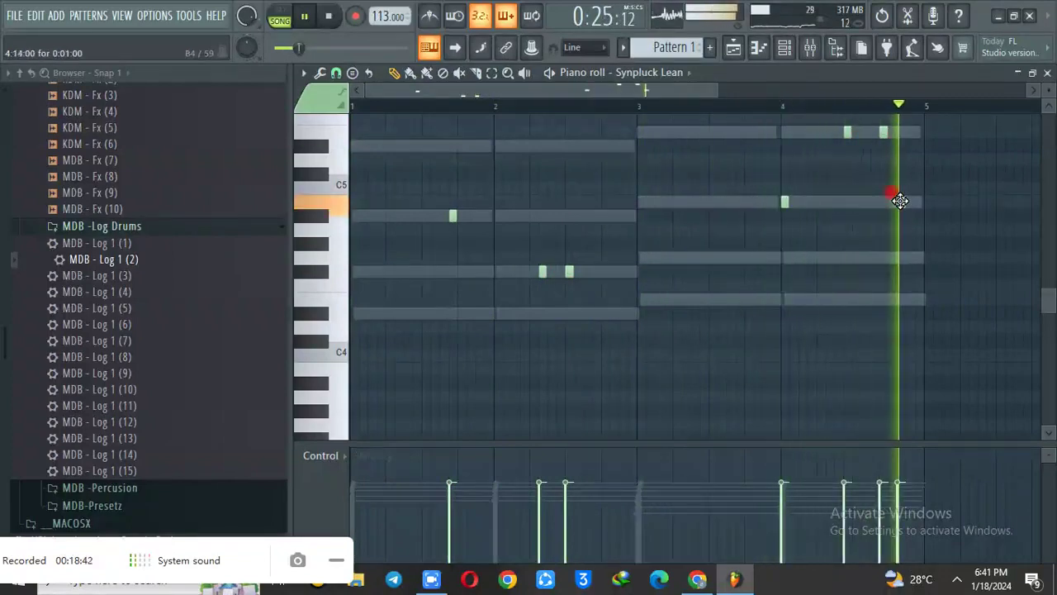
- Cut the Synpluck Lean notes from Pattern 1 and paste them into the same channel of a new pattern
left_click(733, 48)
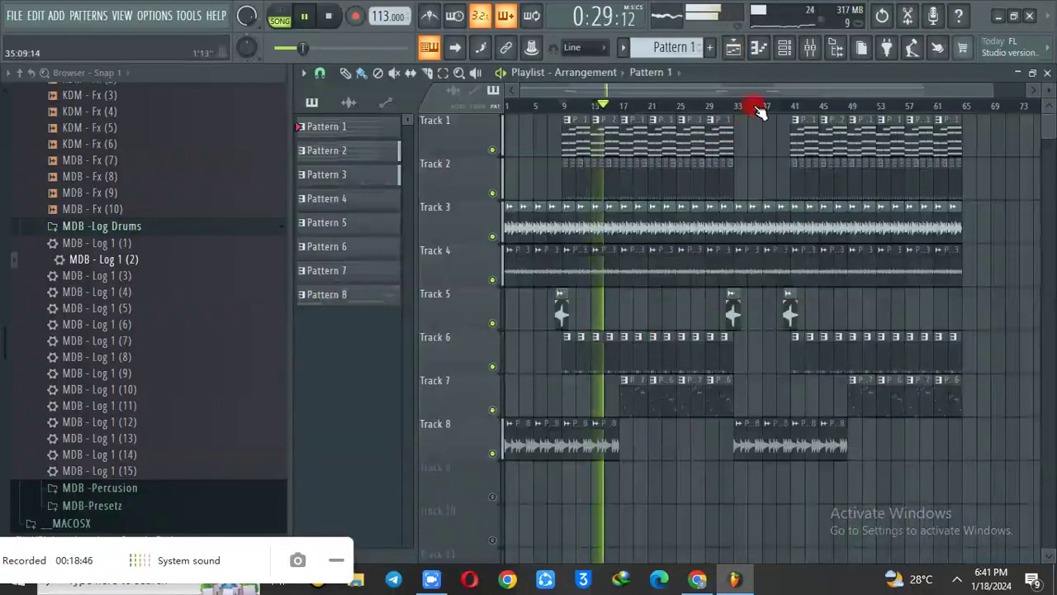
left_click(785, 47)
right_click(427, 378)
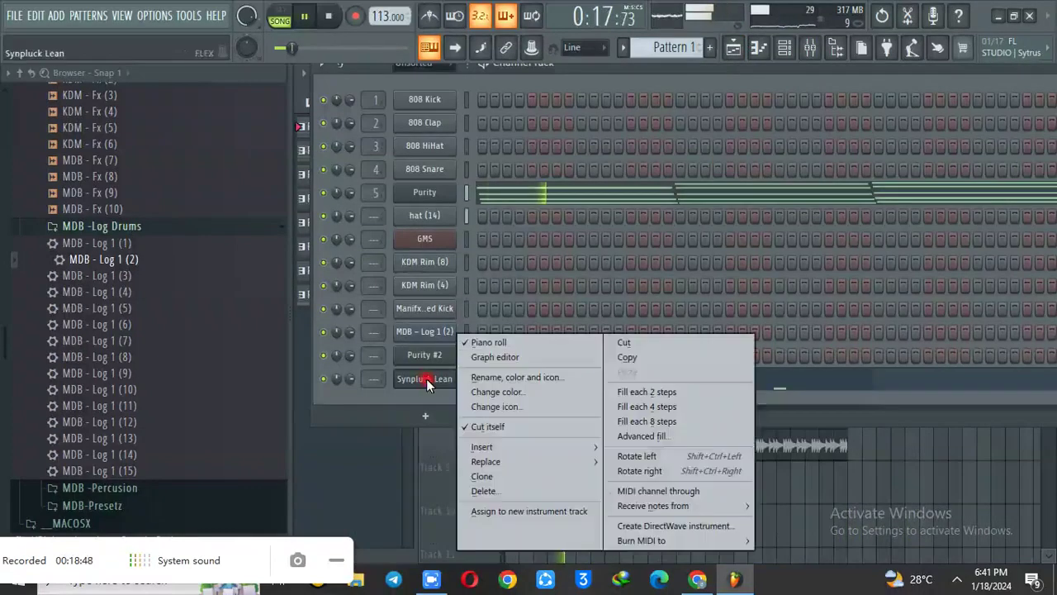
left_click(624, 342)
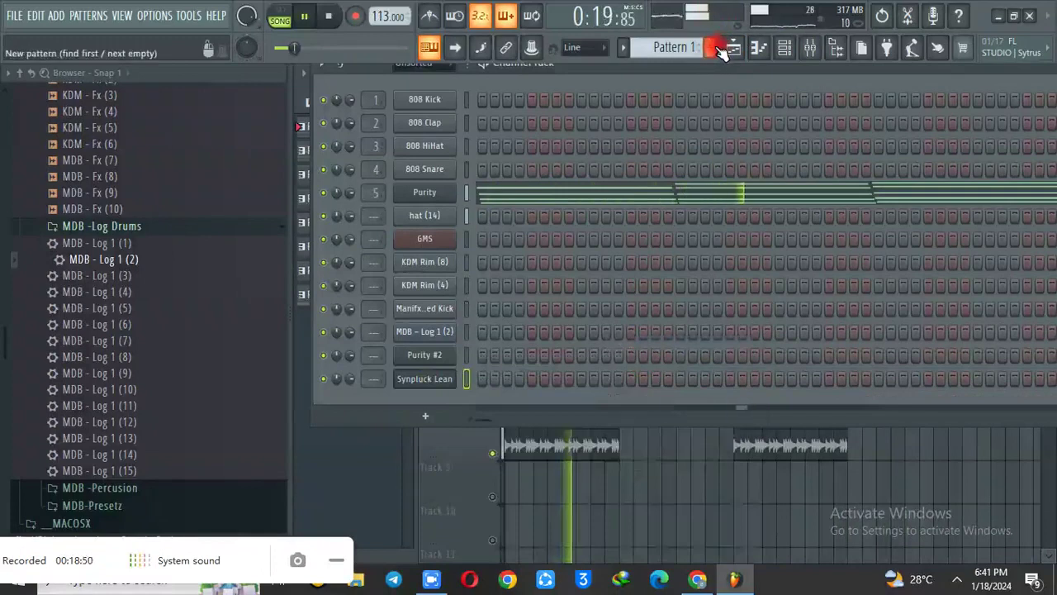
left_click(718, 48)
right_click(457, 382)
left_click(628, 374)
- Place two consecutive Pattern 9 clips on Track 9 of the playlist, starting at bar 9
left_click(734, 51)
left_click(578, 487)
left_click(564, 469)
left_click(493, 497)
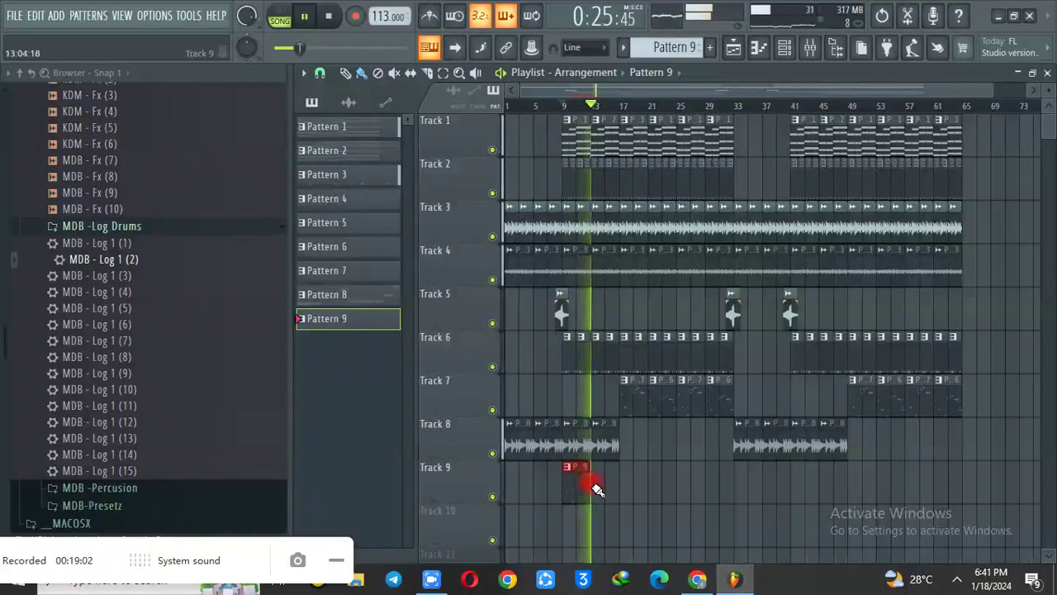
left_click(596, 489)
- Repeat the two Pattern 9 clips along Track 9 through bar 64, deleting the extra copies beyond it
left_click_drag(657, 481, 517, 494)
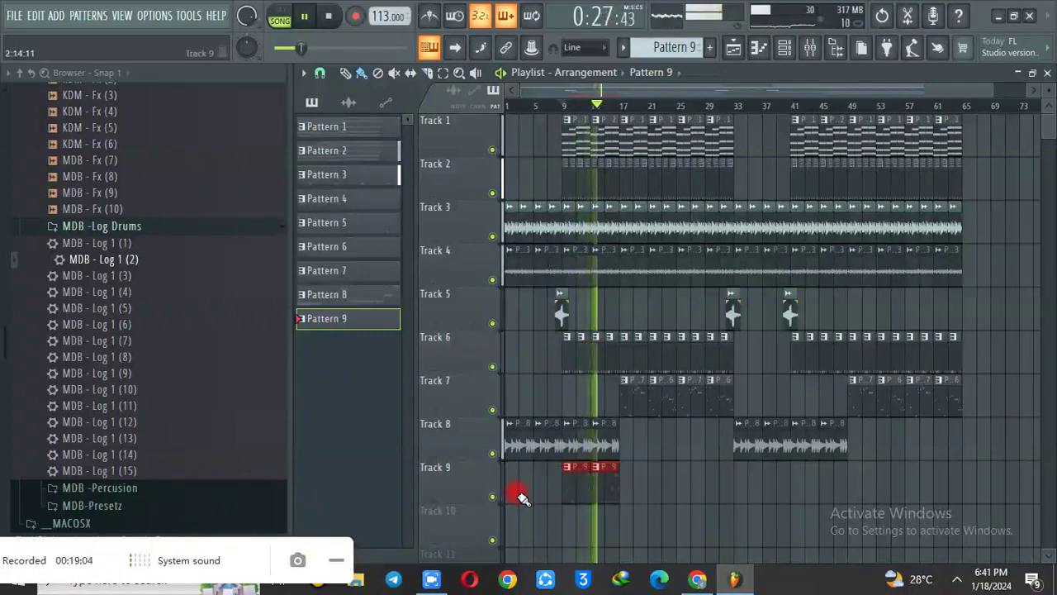
key("ctrl+b")
key("ctrl+b")
key("ctrl+b")
key("ctrl+b")
key("ctrl+b")
key("ctrl+b")
key("ctrl+b")
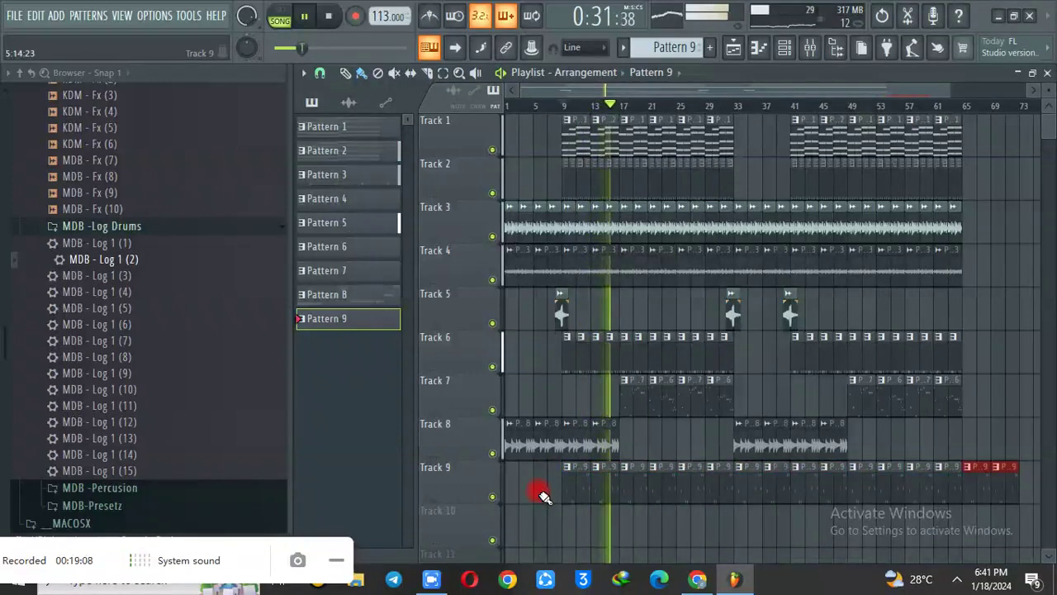
right_click(994, 481)
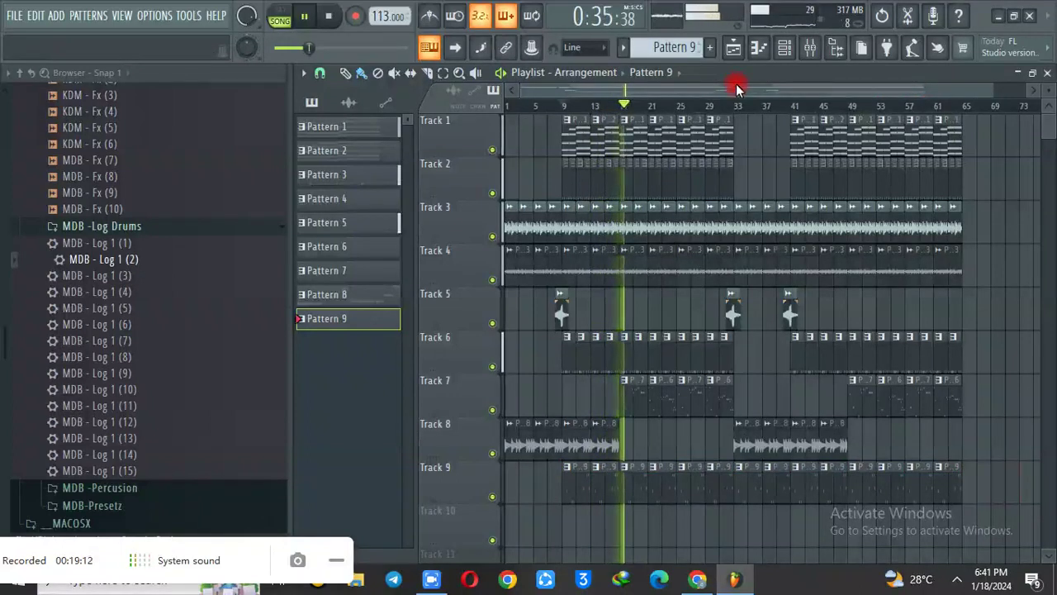
- In Pattern 9's Synpluck Lean melody, replace the bar 4 notes with a single B4 on step 7
left_click(785, 47)
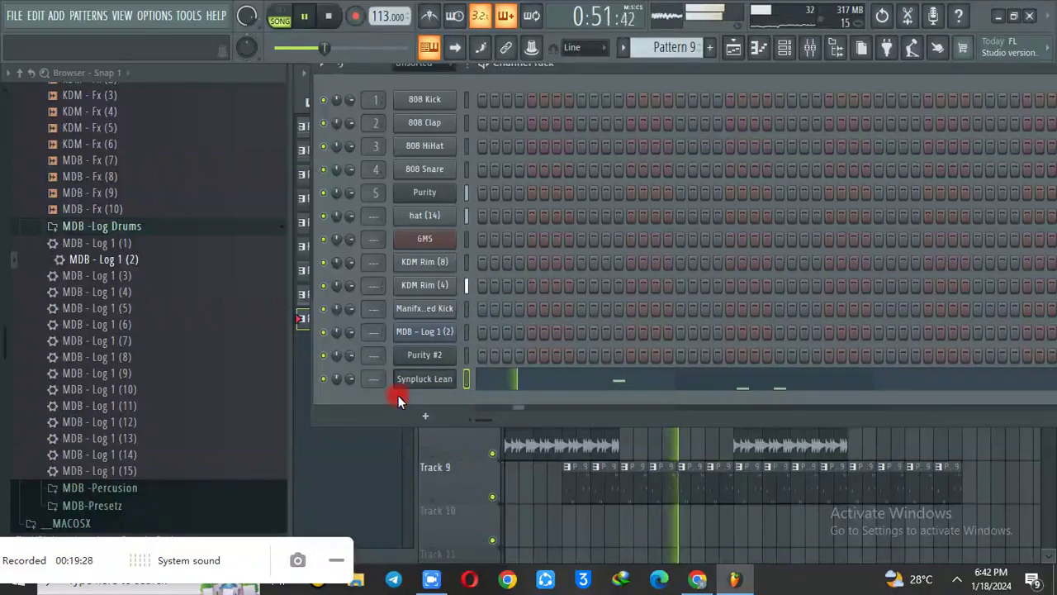
left_click(746, 385)
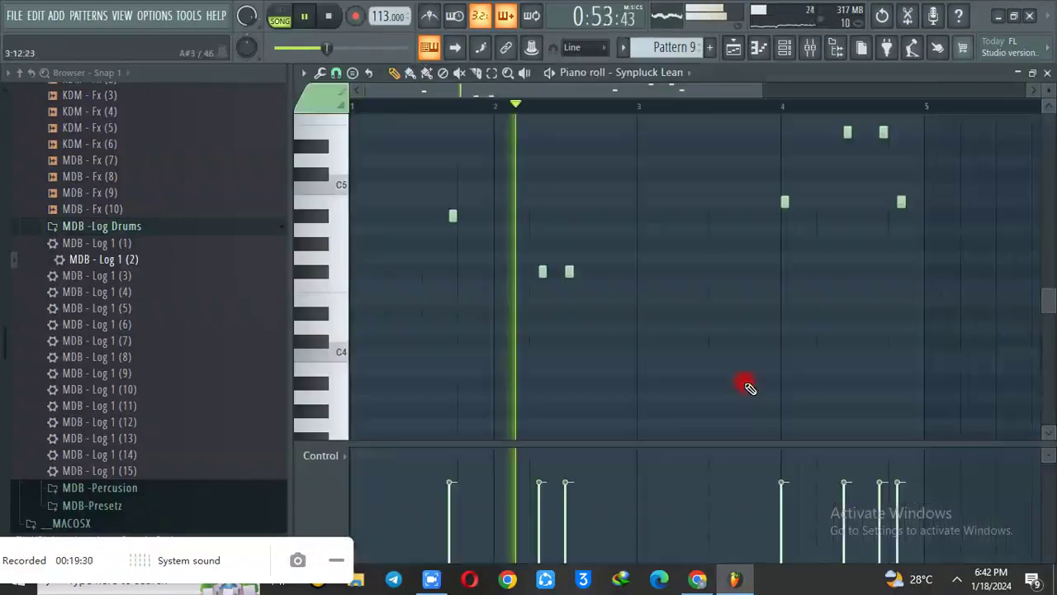
right_click(884, 134)
right_click(849, 133)
right_click(902, 202)
left_click(907, 202)
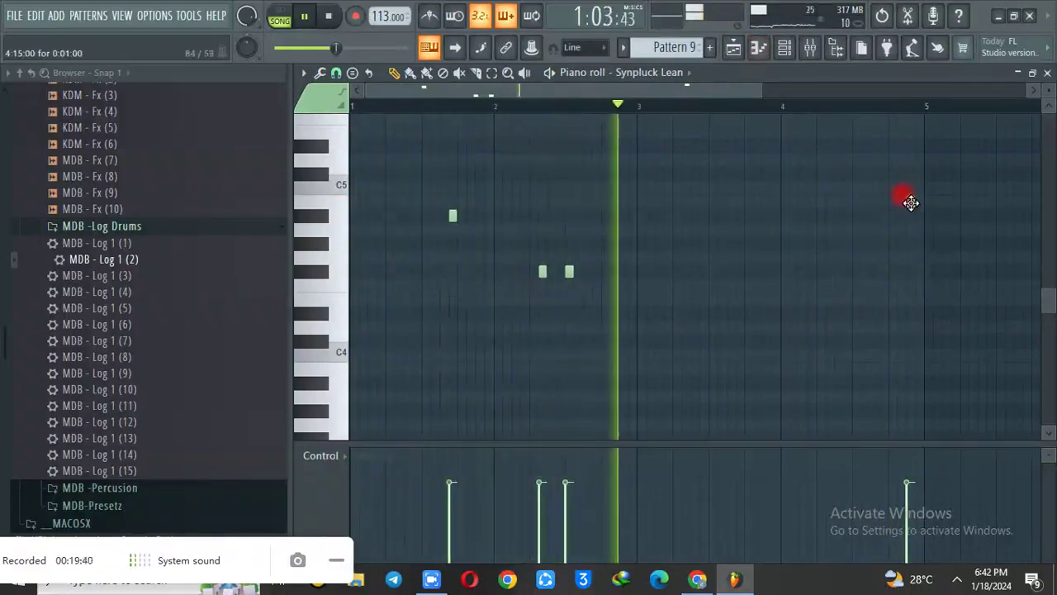
left_click_drag(912, 202, 837, 203)
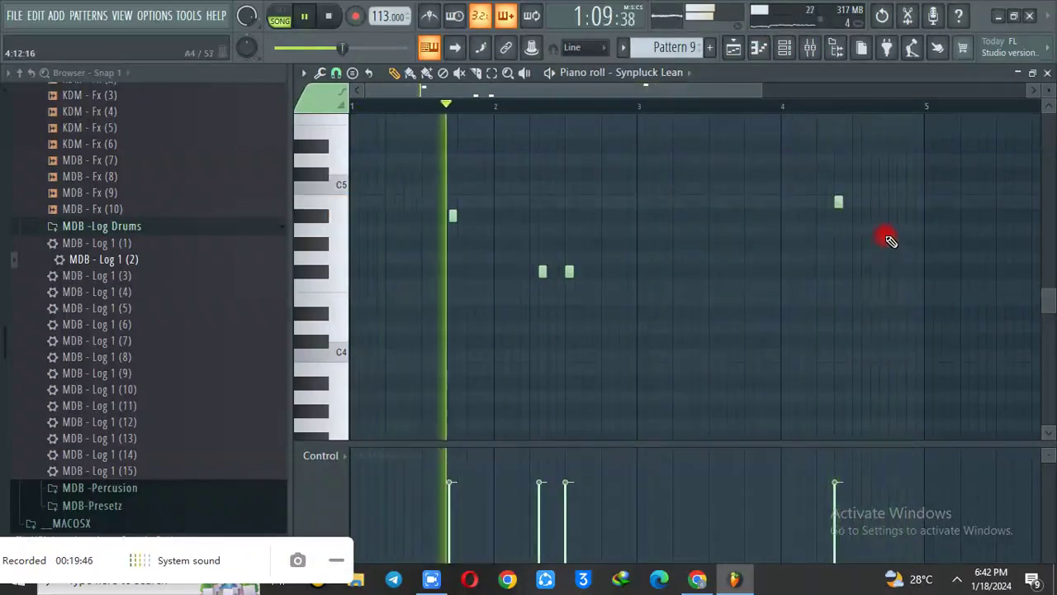
- Place Pattern 9 clips on Track 9 of the playlist at bars 1 and 5
left_click(732, 52)
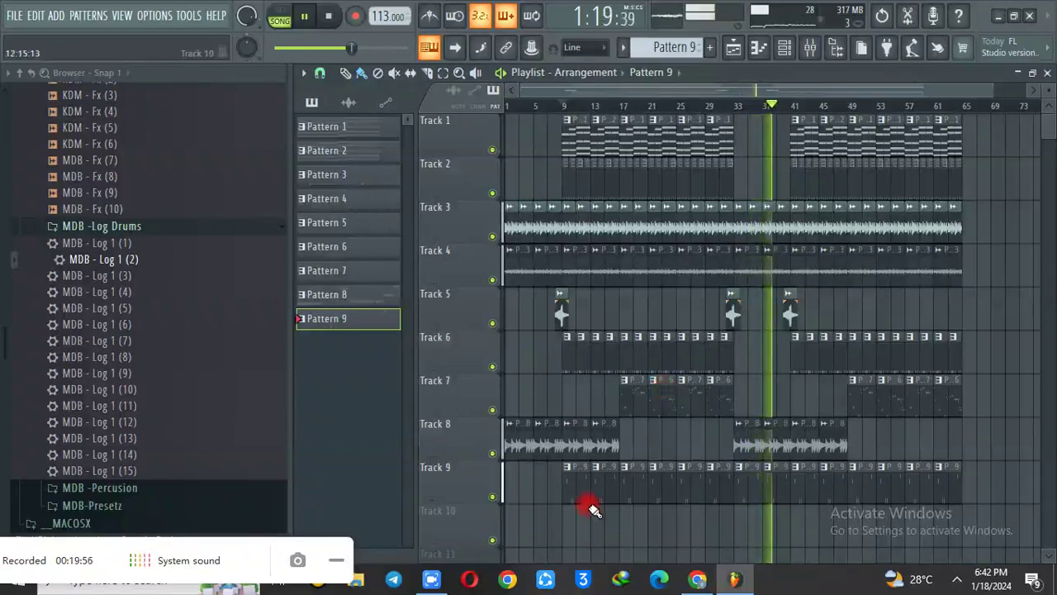
left_click(517, 483)
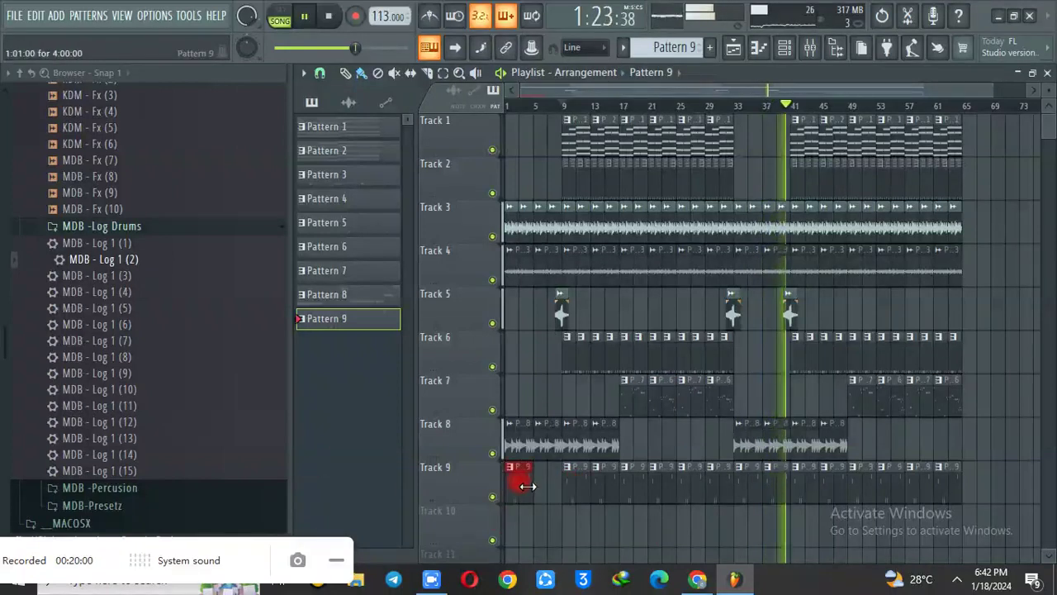
left_click_drag(527, 486, 561, 486)
left_click(785, 47)
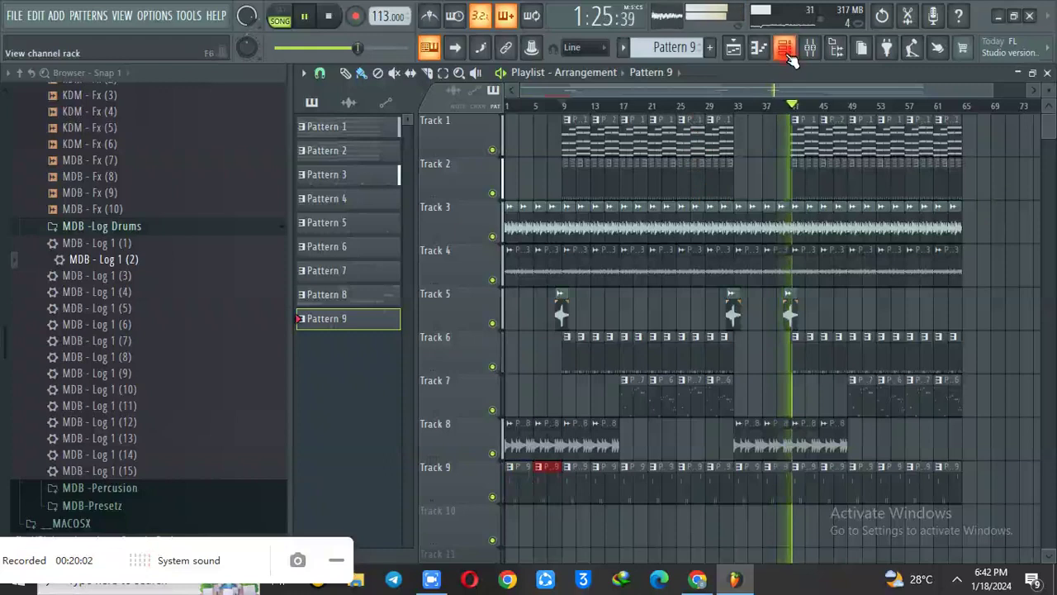
left_click(350, 378)
left_click(388, 379)
left_click(342, 378)
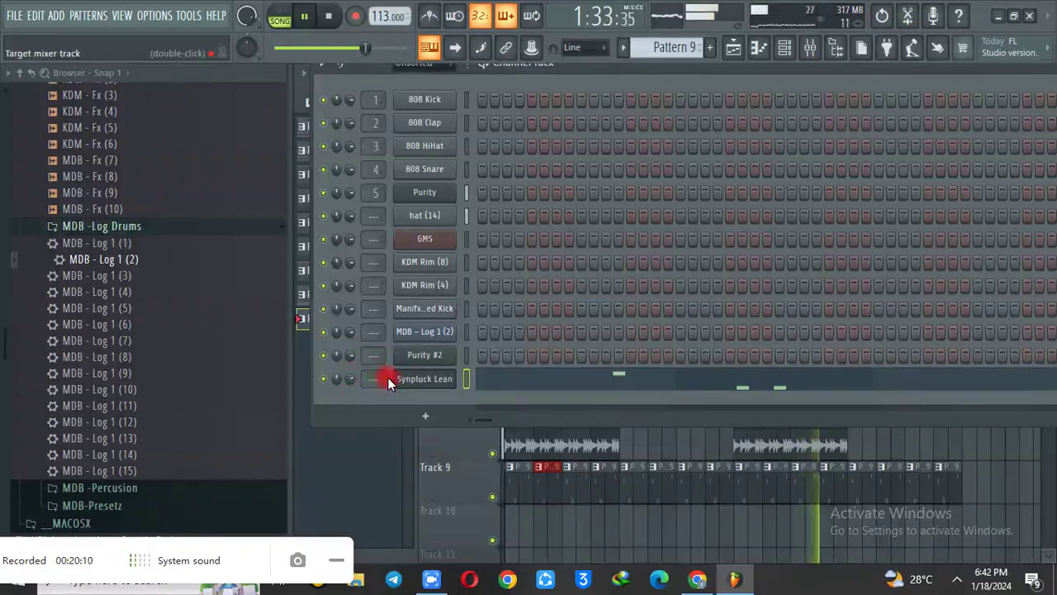
- Create Pattern 10, place it on Track 10 at bar 17, and move playback to that bar
left_click(721, 51)
left_click(732, 48)
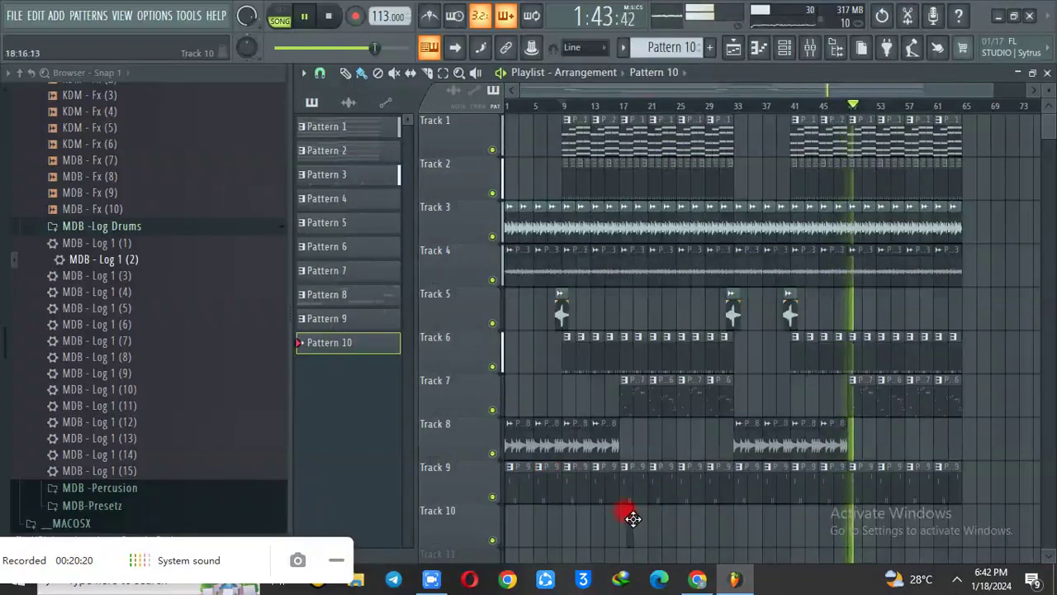
left_click(623, 105)
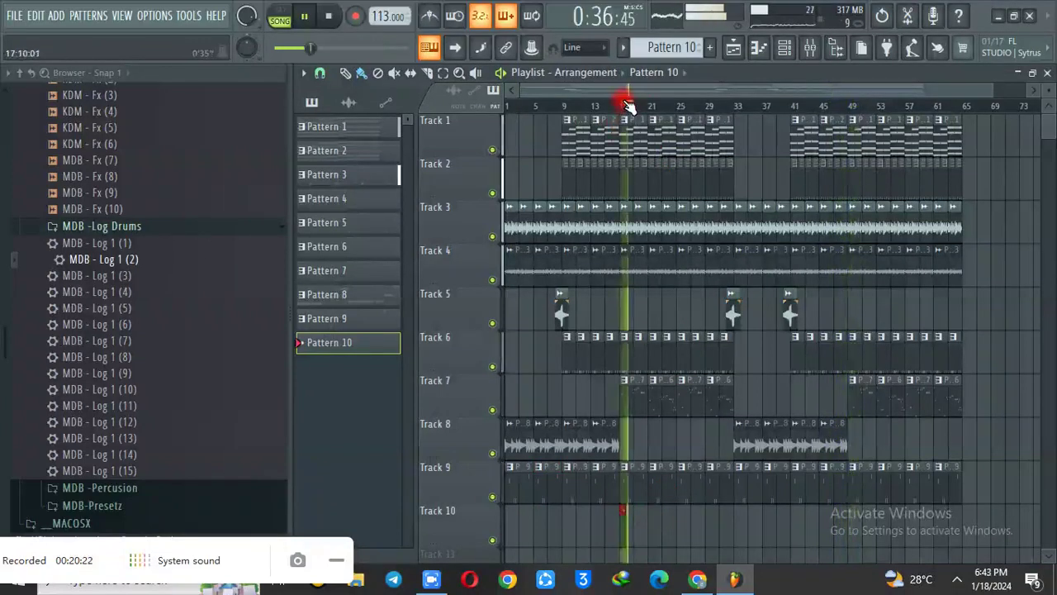
- Add a Sakura instrument channel and load the STR Cello FG preset from its String bank
left_click(785, 47)
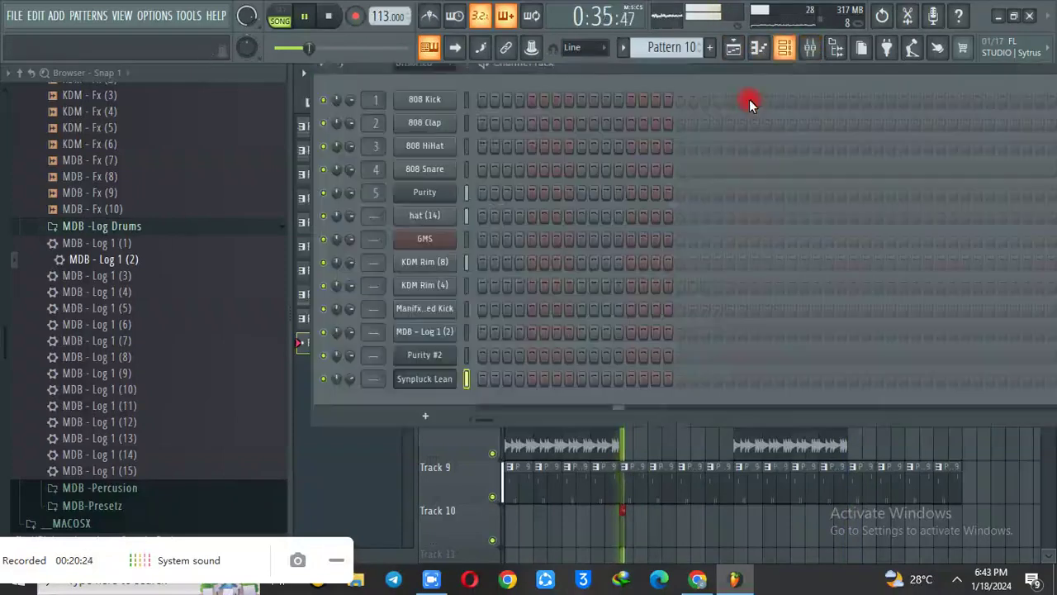
left_click(425, 417)
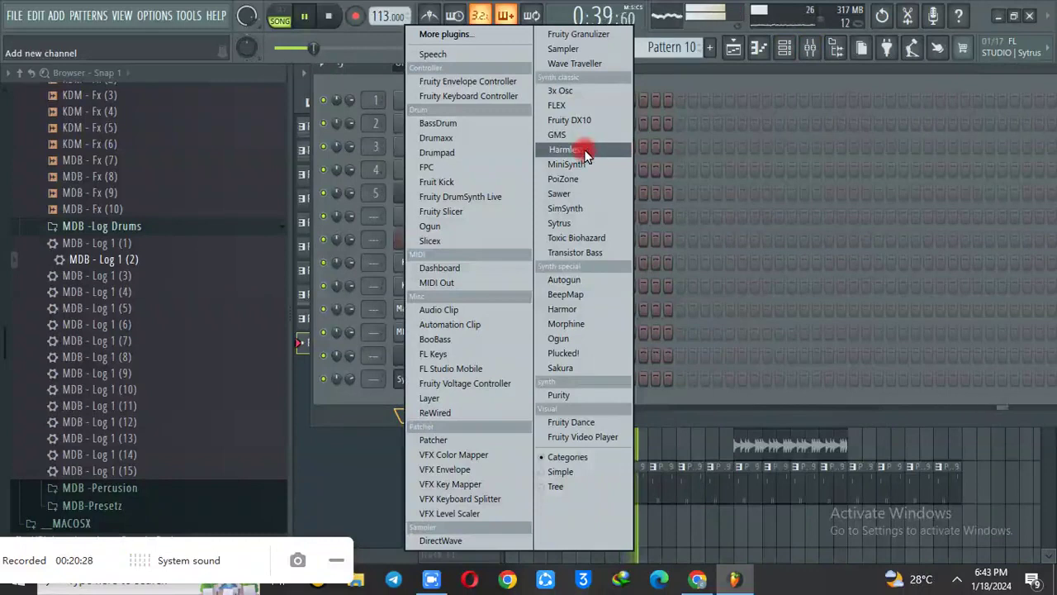
left_click(561, 371)
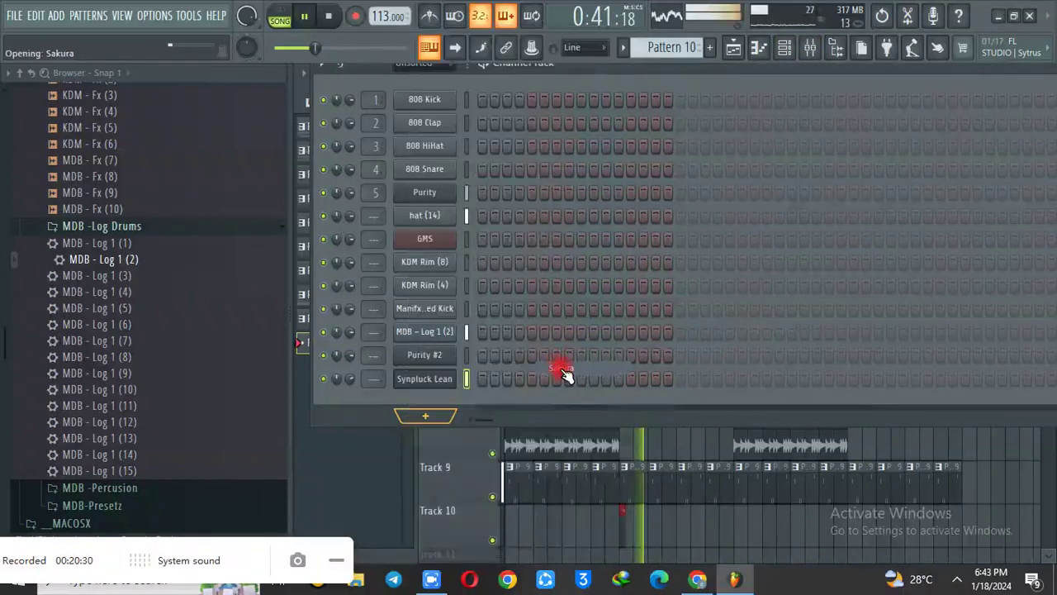
left_click(726, 279)
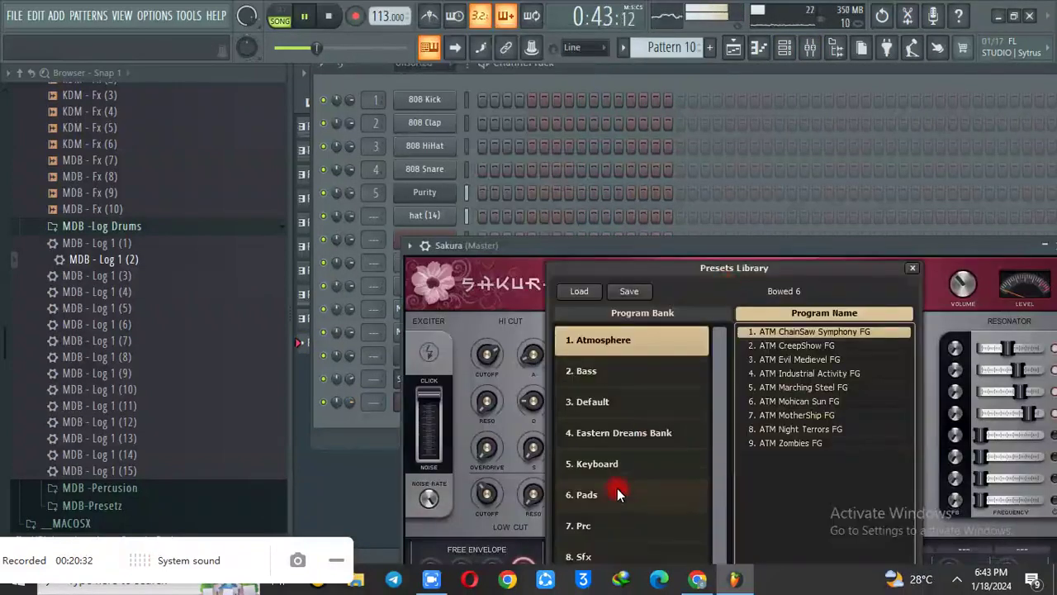
left_click_drag(688, 249, 614, 73)
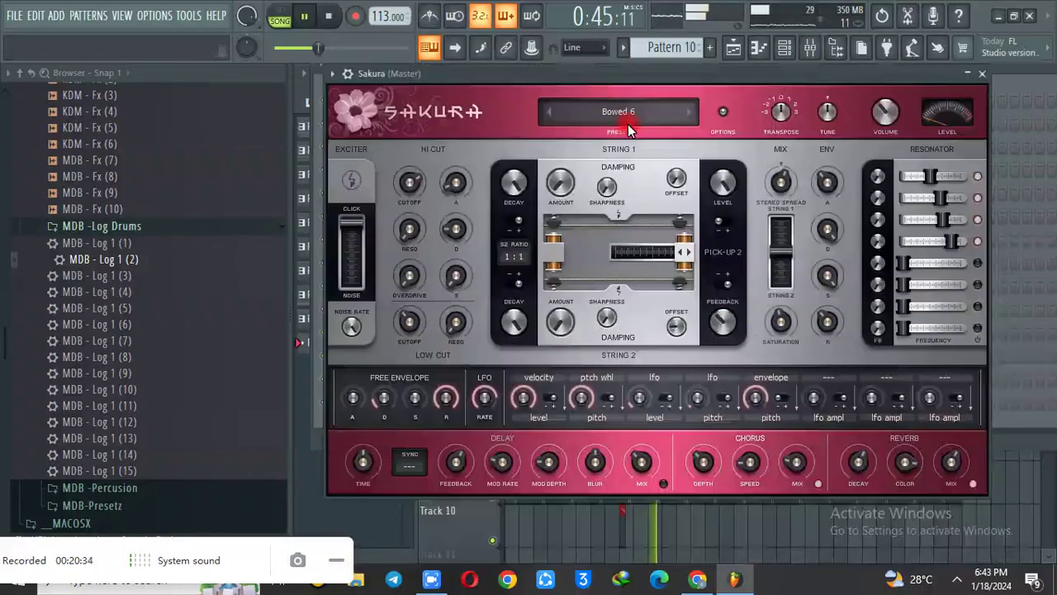
left_click(631, 110)
left_click(561, 442)
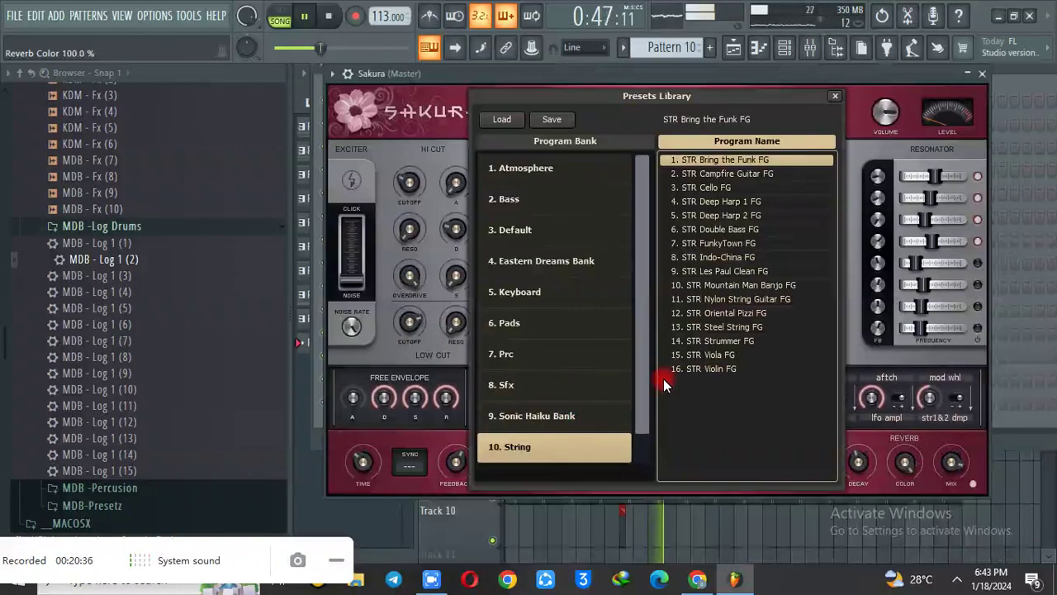
left_click(739, 186)
- In Pattern 1's Sakura piano roll, add D#5 notes in bar 1: one step long on step 1 and five steps long on step 6
left_click(759, 58)
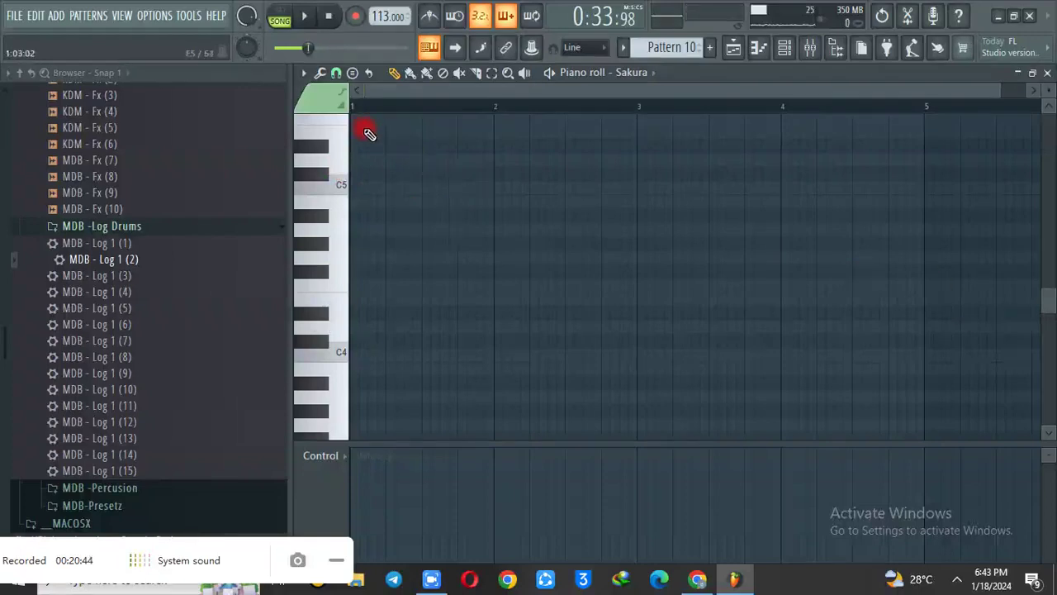
left_click_drag(1049, 304, 1031, 276)
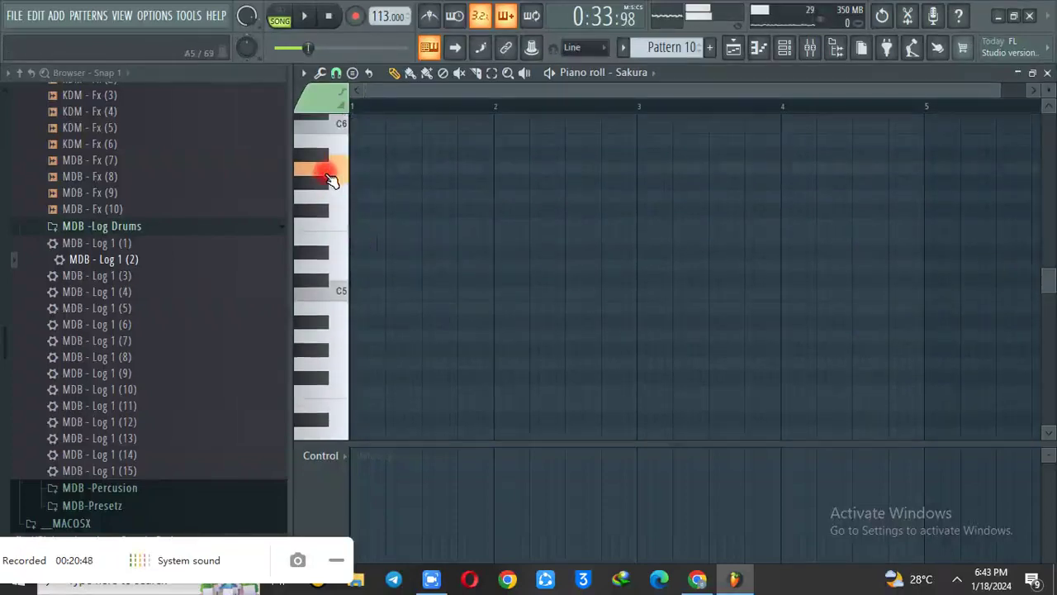
left_click_drag(659, 49, 659, 94)
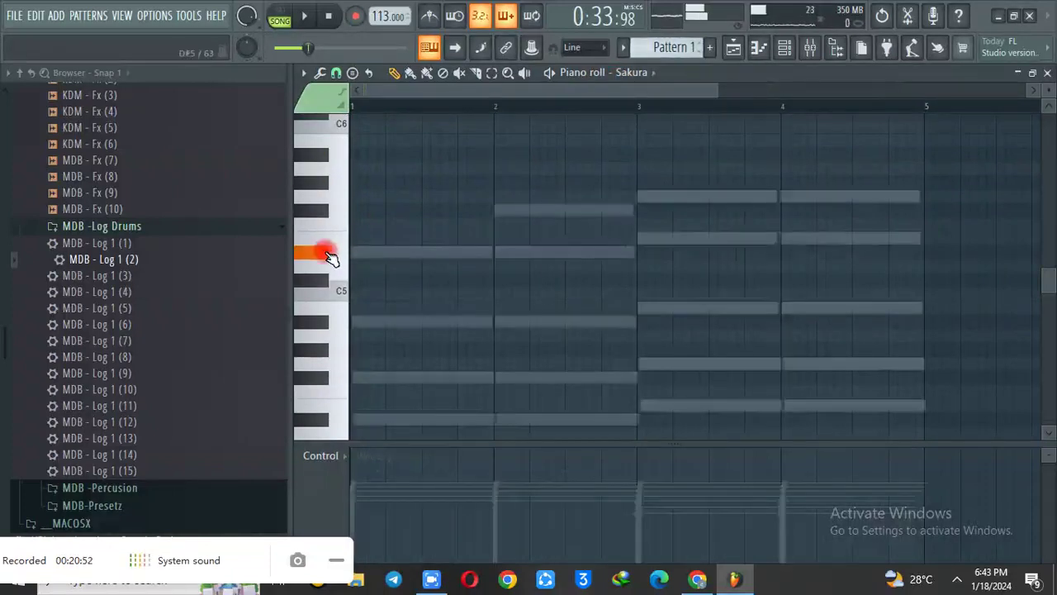
key("space")
left_click(356, 253)
key("space")
key("space")
key("space")
key("space")
key("space")
key("space")
mouse_move(379, 253)
left_mouse_down()
mouse_move(439, 256)
mouse_move(421, 256)
left_mouse_up()
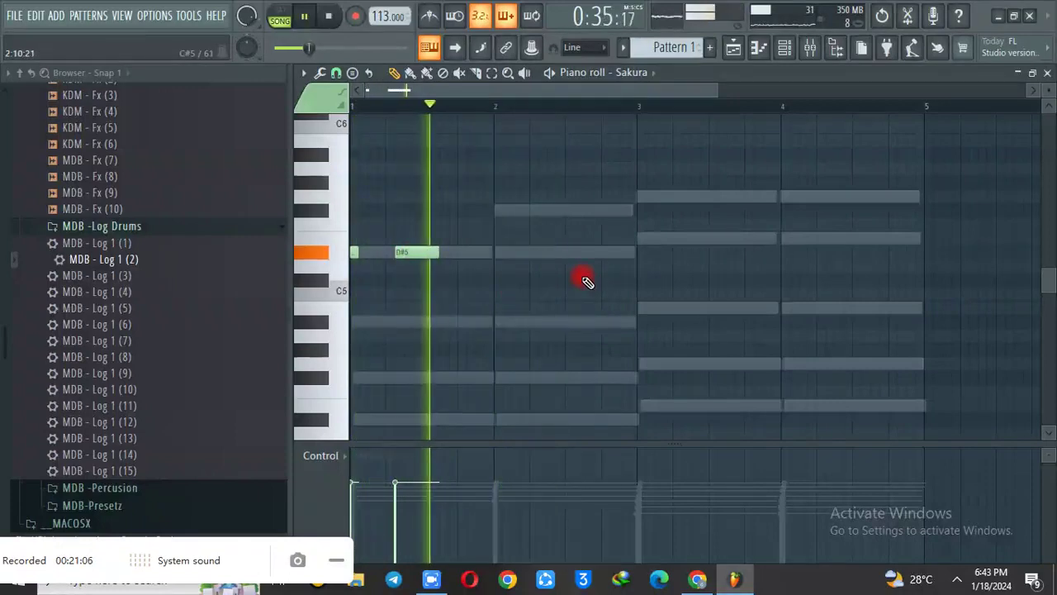
- Add a five-step D#5 on step 9 of bar 2, and try an A#4 right after it
left_click(567, 253)
left_click(611, 322)
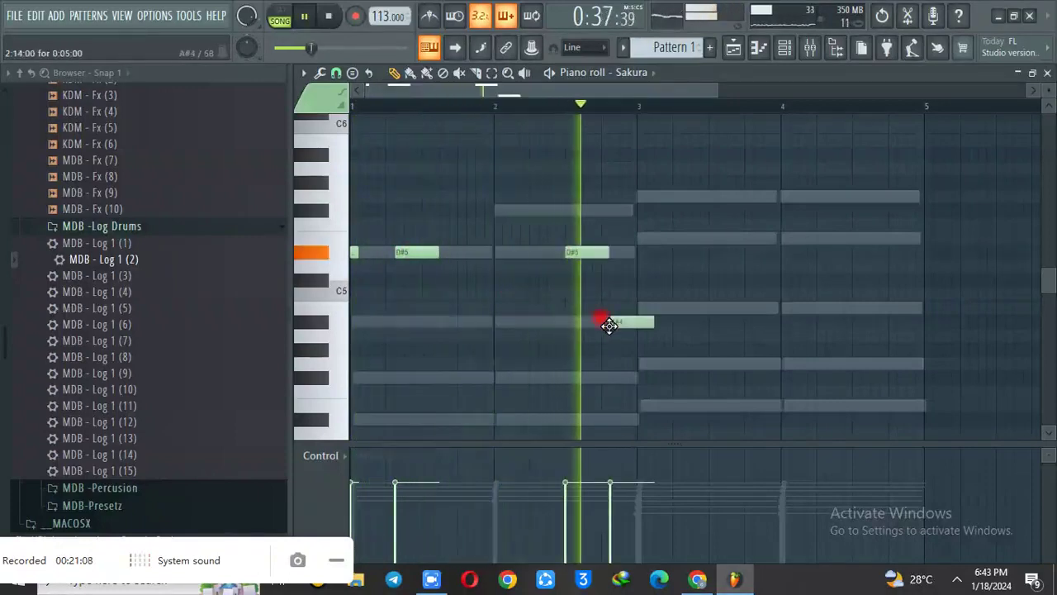
right_click(621, 322)
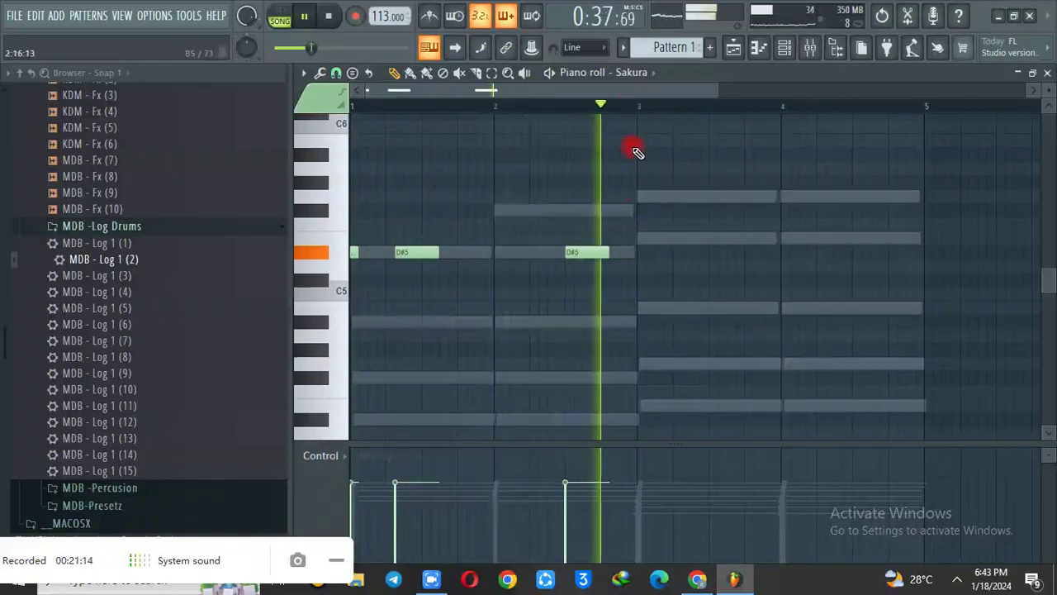
left_click_drag(635, 178, 287, 337)
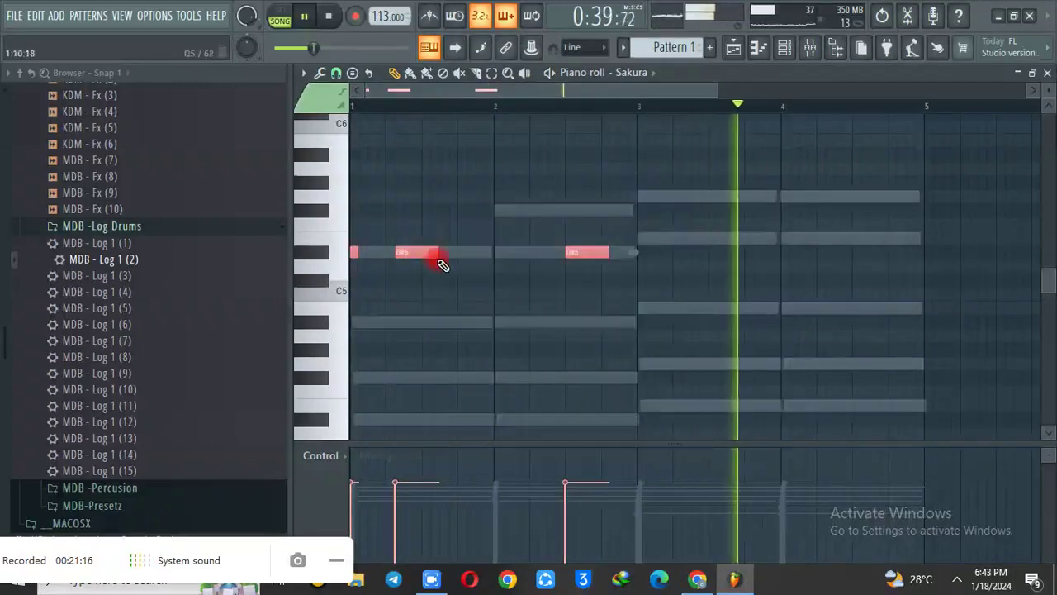
left_click_drag(418, 254, 700, 198)
left_click(702, 223)
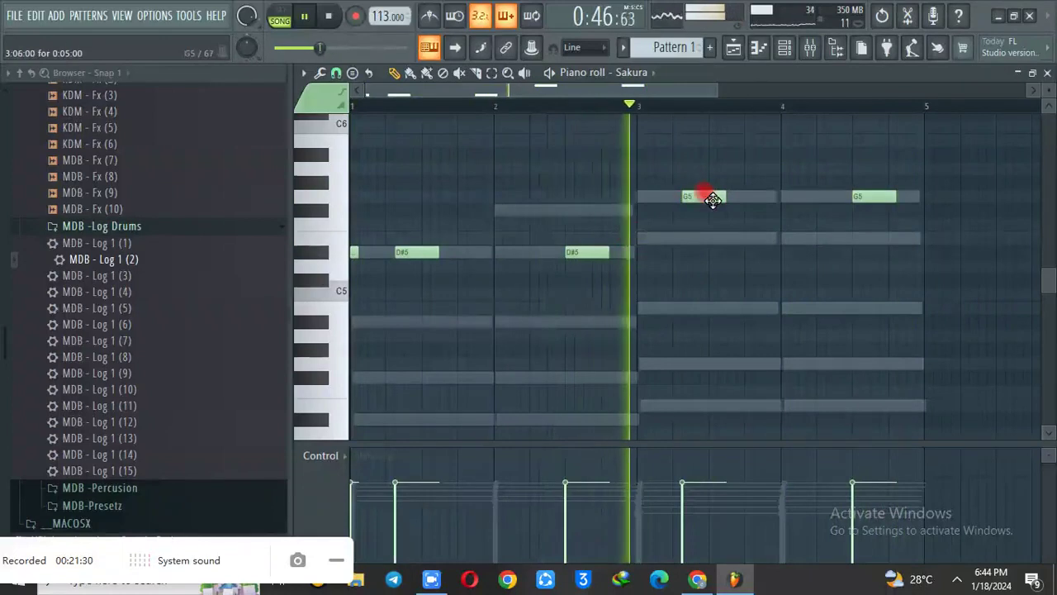
left_click_drag(705, 196, 710, 239)
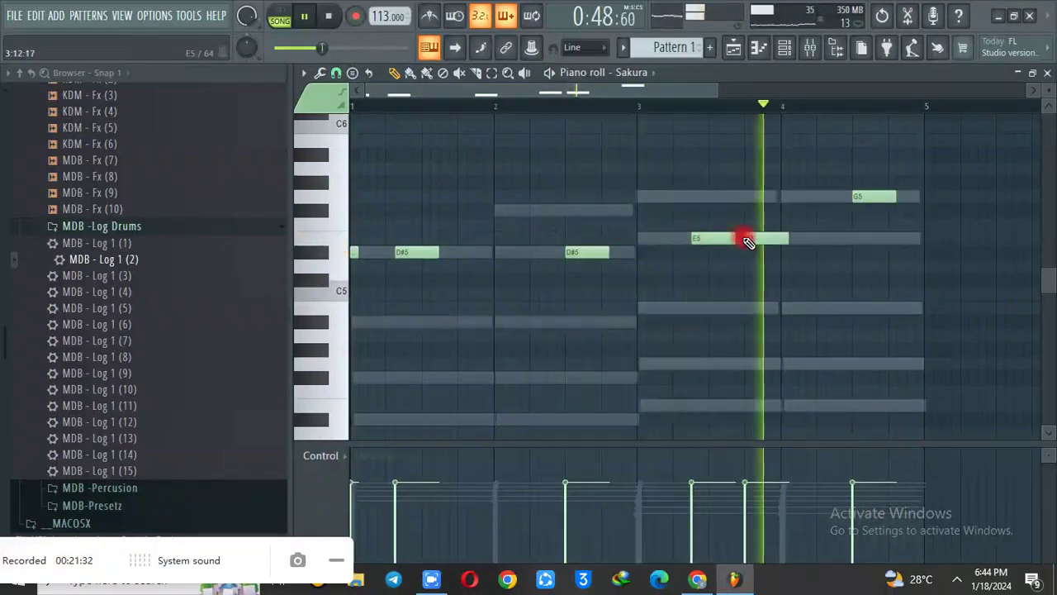
right_click(715, 240)
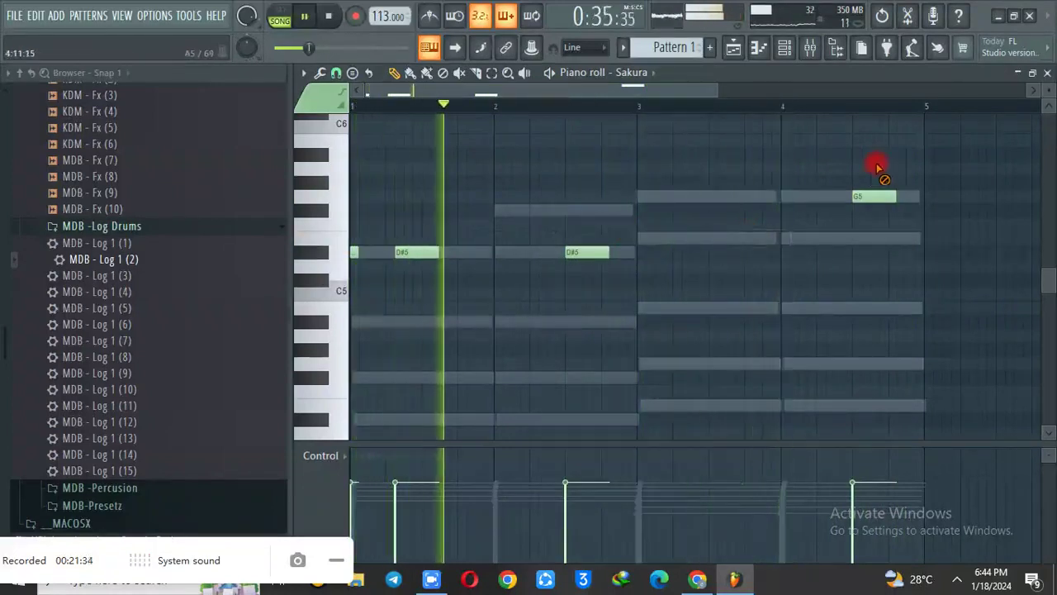
right_click(874, 196)
- Lengthen the bar 2 D#5 into bar 3 and follow it directly with a nine-step E5 from step 14 of bar 3
left_click_drag(607, 256, 802, 259)
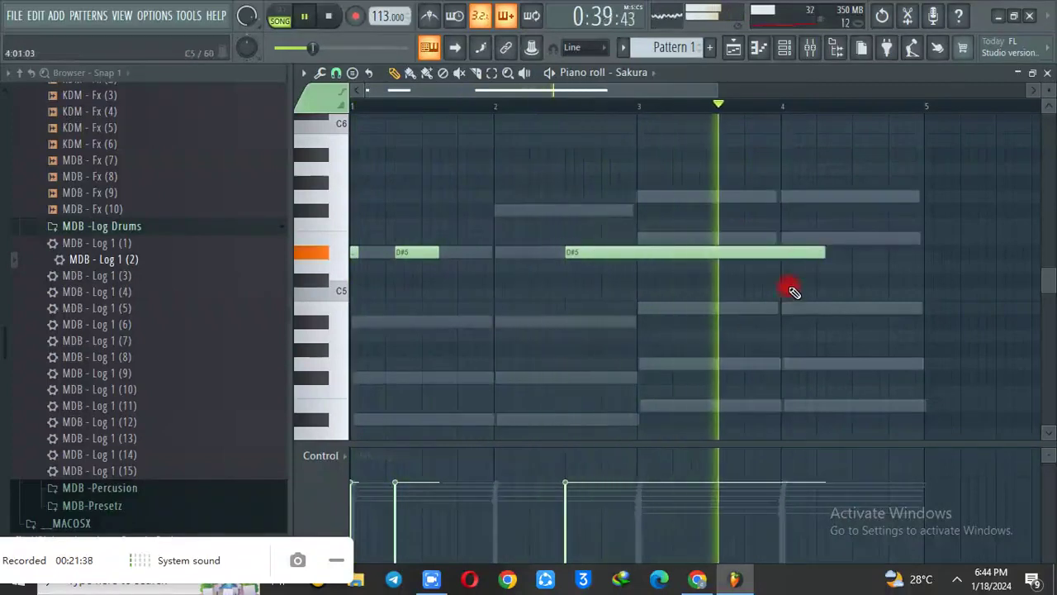
left_click(829, 238)
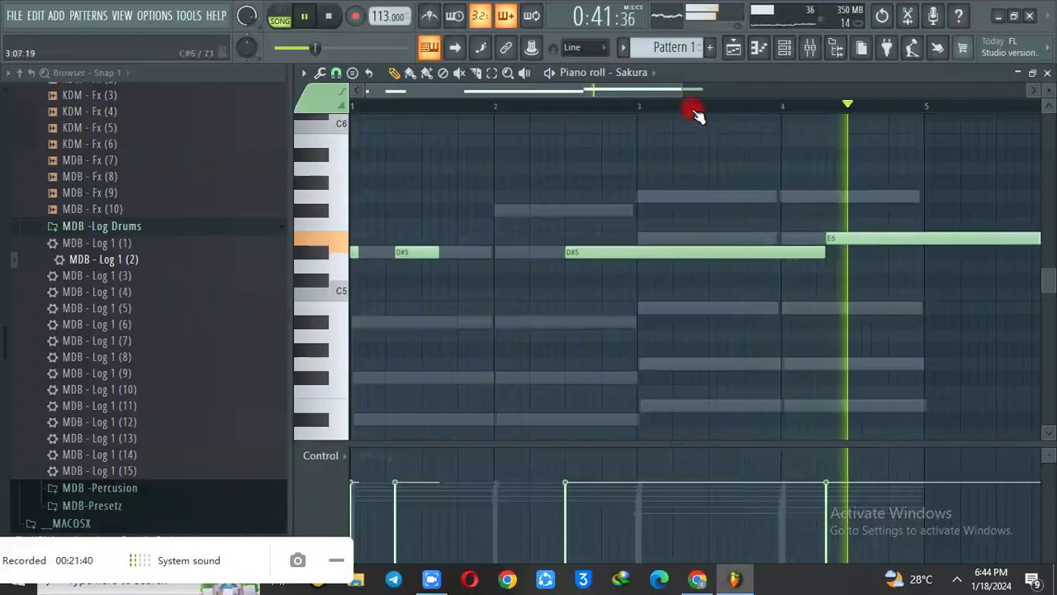
left_click_drag(681, 92, 856, 141)
key("space")
left_click_drag(824, 239, 805, 238)
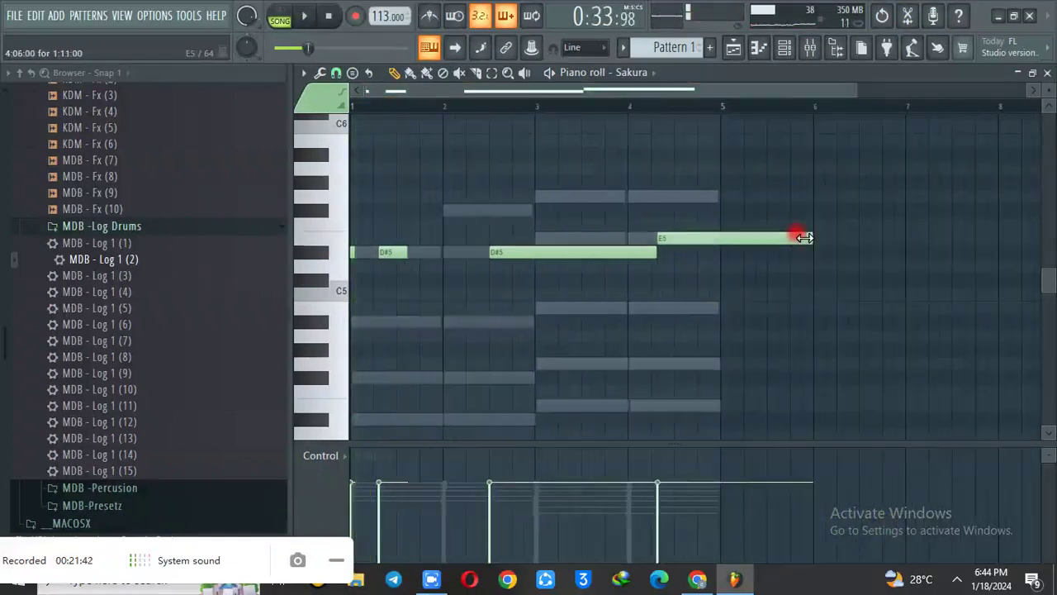
left_click_drag(723, 233, 702, 229)
key("space")
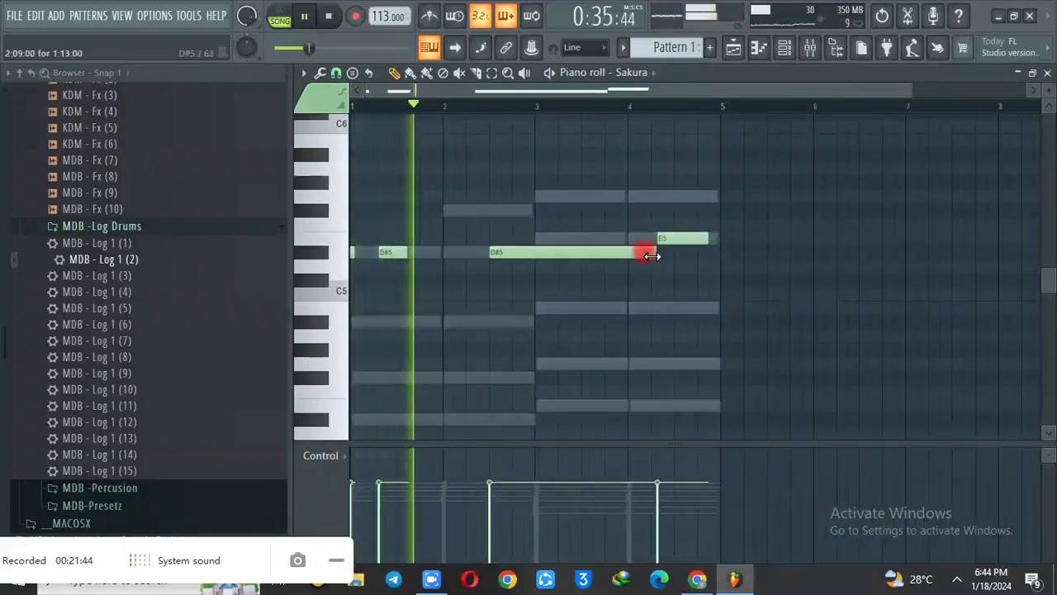
left_click_drag(645, 255, 620, 237)
- Add a nine-step note on step 7 of bar 4 and lower it from G5 to F4
left_click(665, 197)
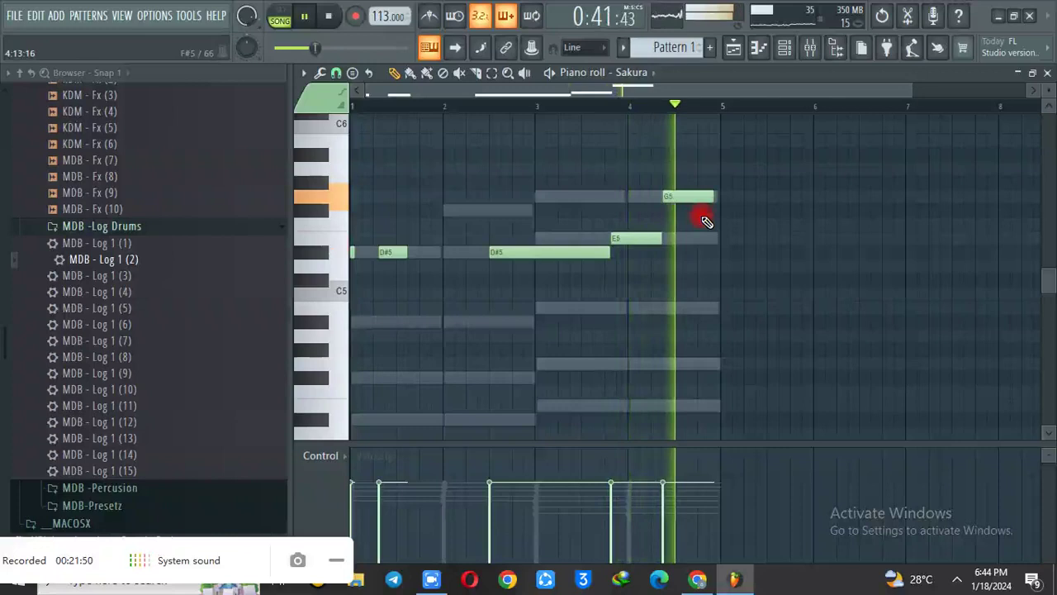
left_click_drag(689, 197, 689, 361)
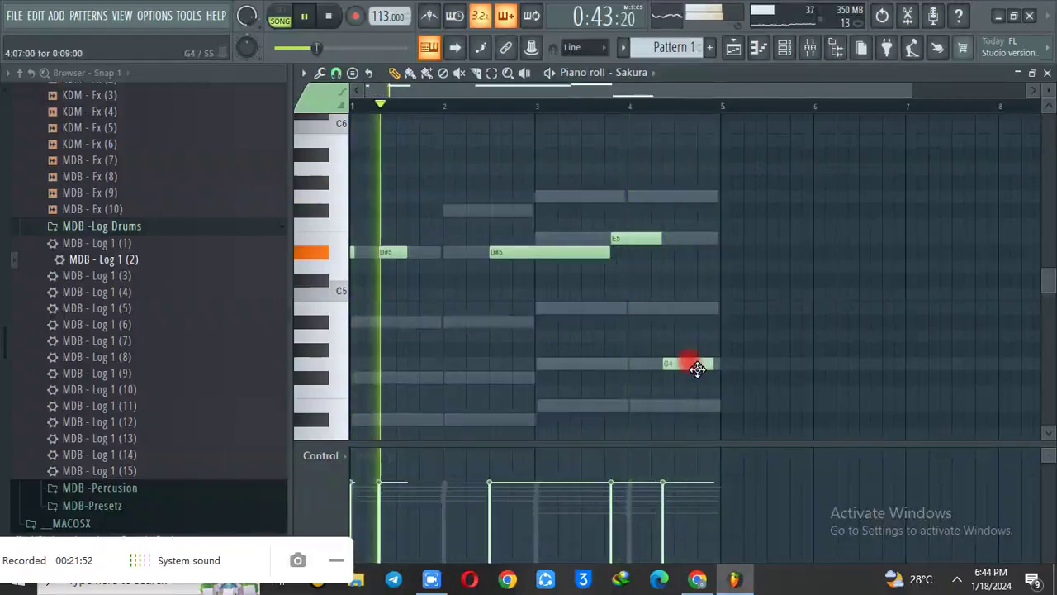
left_click(690, 363, "ctrl")
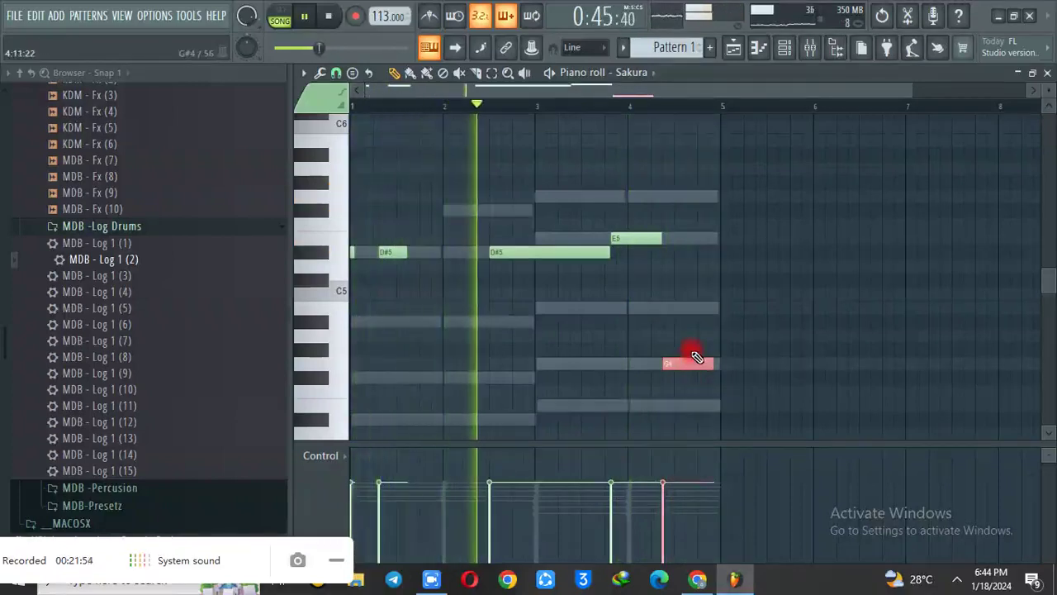
key("ctrl+Up")
key("ctrl+Down")
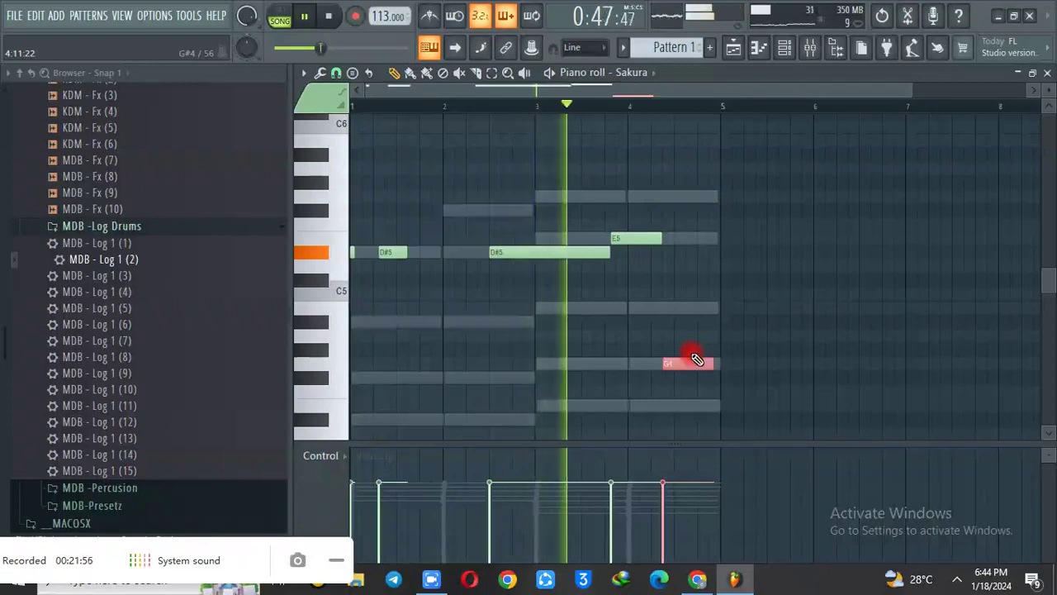
key("Down")
key("Down")
key("Down")
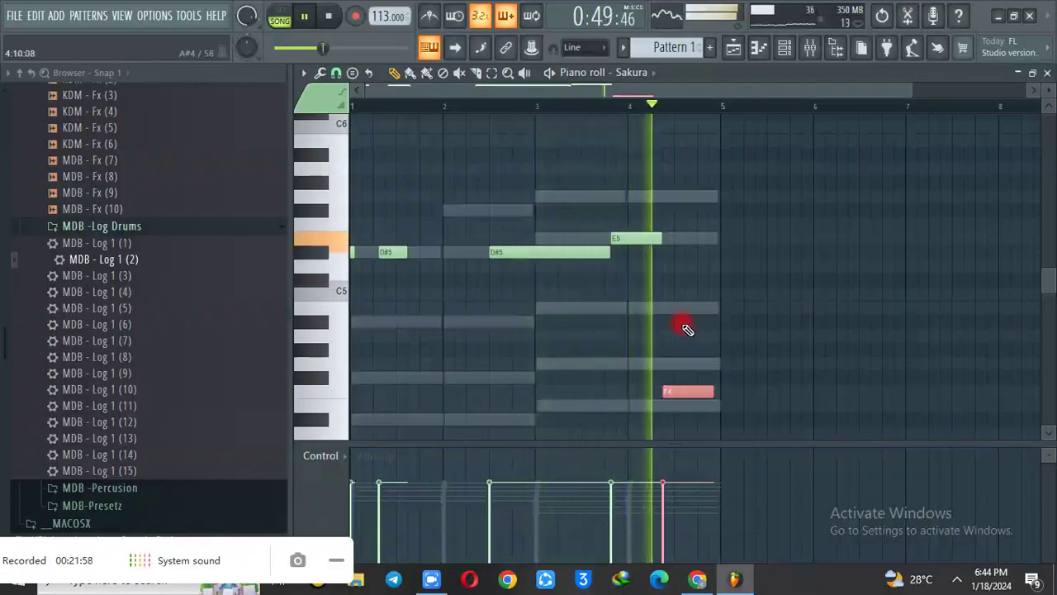
- Raise the F4 note on step 7 of bar 4 in the Sakura melody to E6
key("ctrl+Up")
key("Delete")
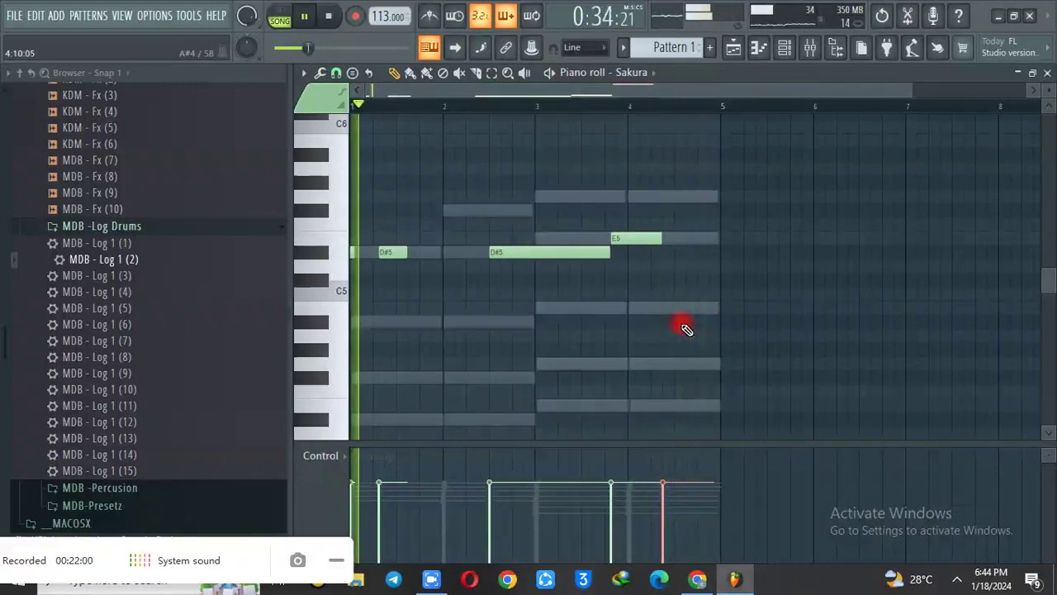
scroll(975, 232, "up", 3)
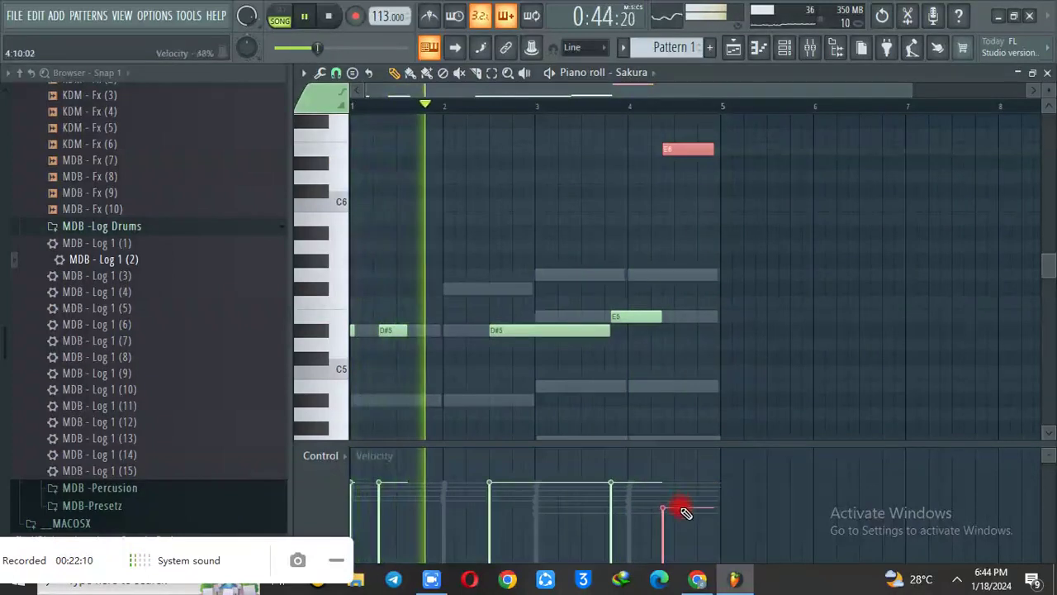
- Lower the velocities of the last three Sakura melody notes: the E6, the E5 and the long D#5
left_click_drag(622, 488, 623, 508)
left_click(655, 438)
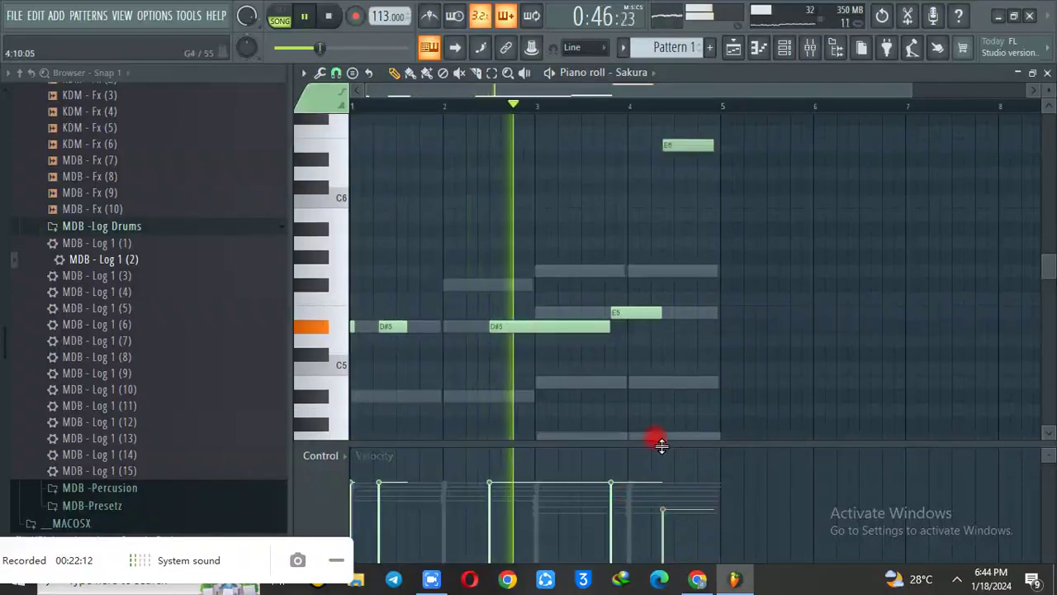
scroll(1045, 271, "down", 3)
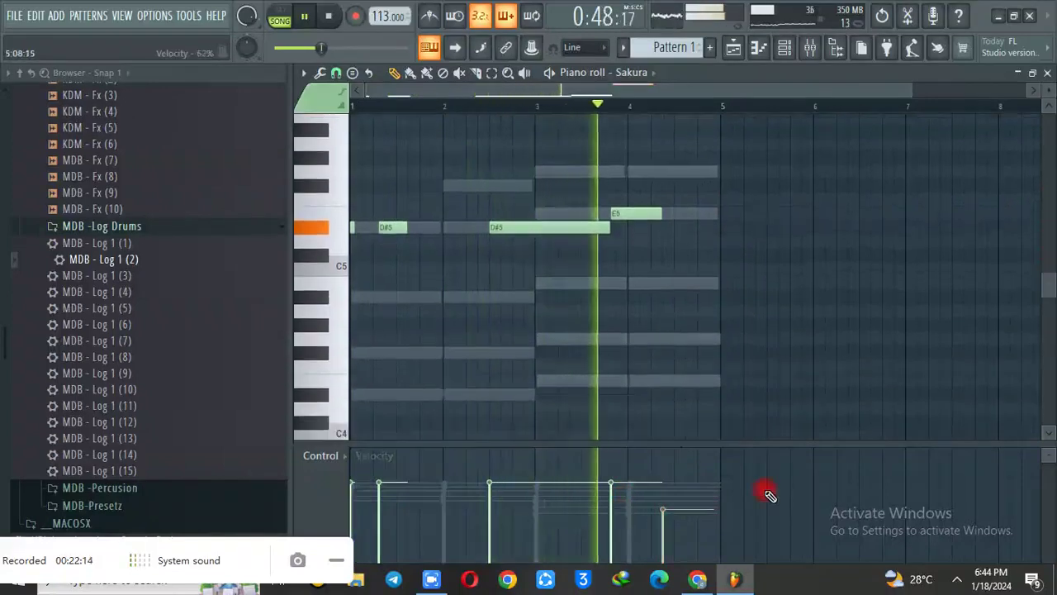
left_click_drag(614, 490, 614, 496)
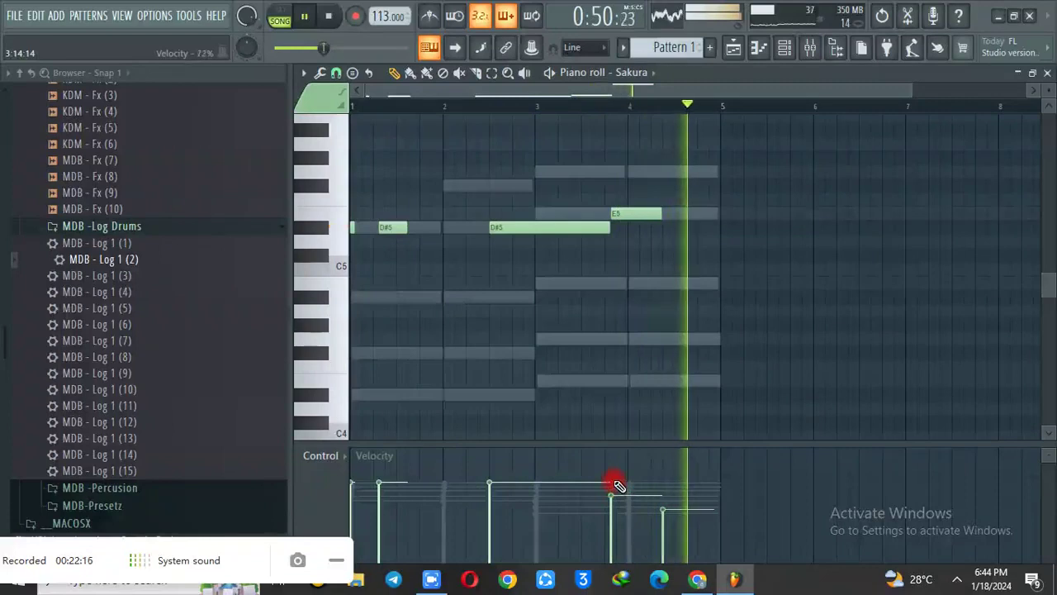
left_click_drag(531, 496, 531, 529)
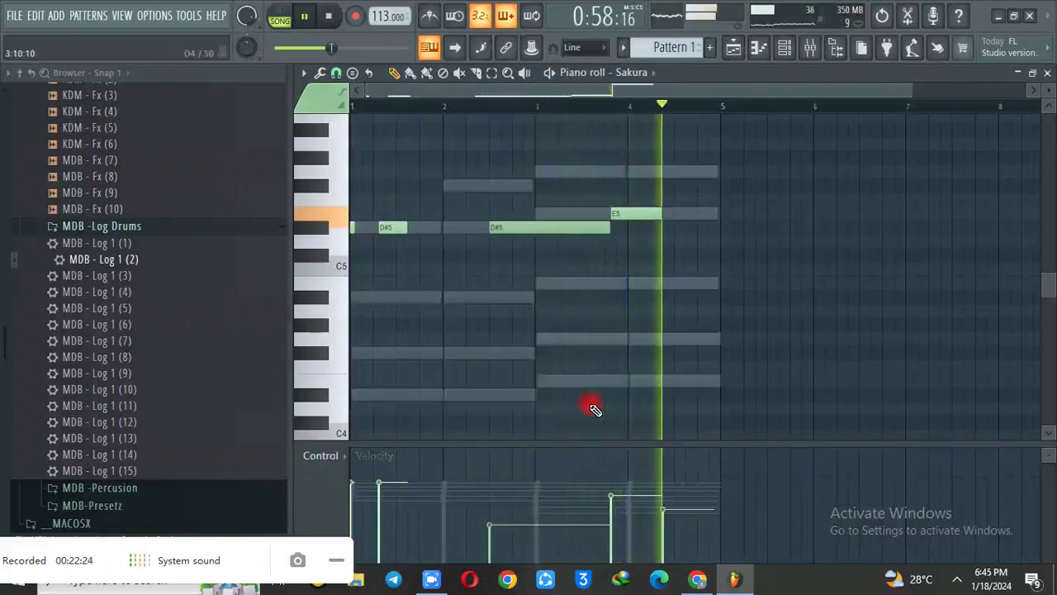
- Cut the Sakura notes from Pattern 1 and paste them into the Sakura channel of a new, empty Pattern 10
left_click(783, 48)
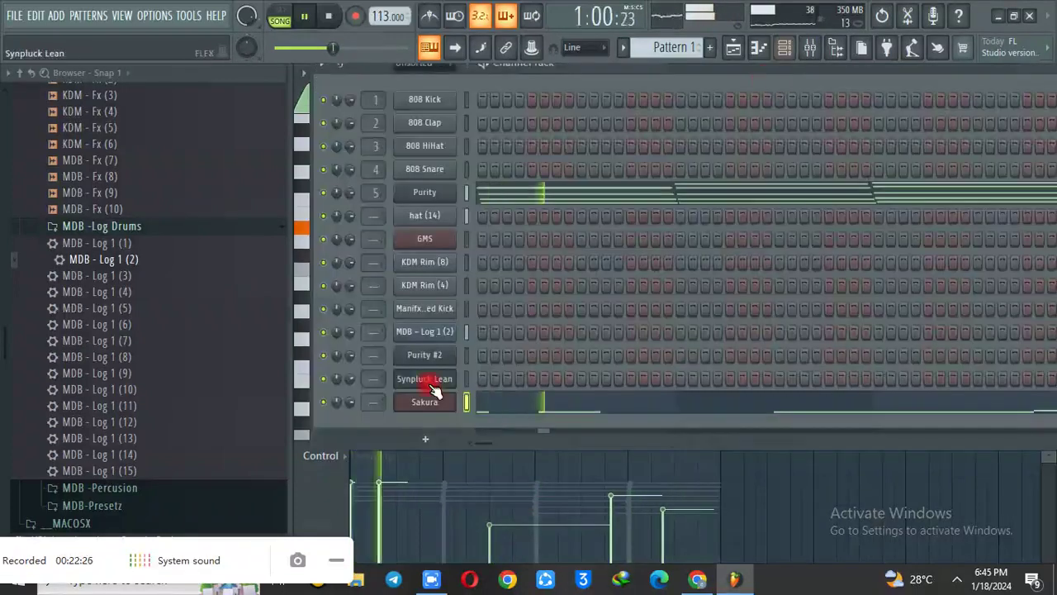
left_click_drag(361, 402, 354, 401)
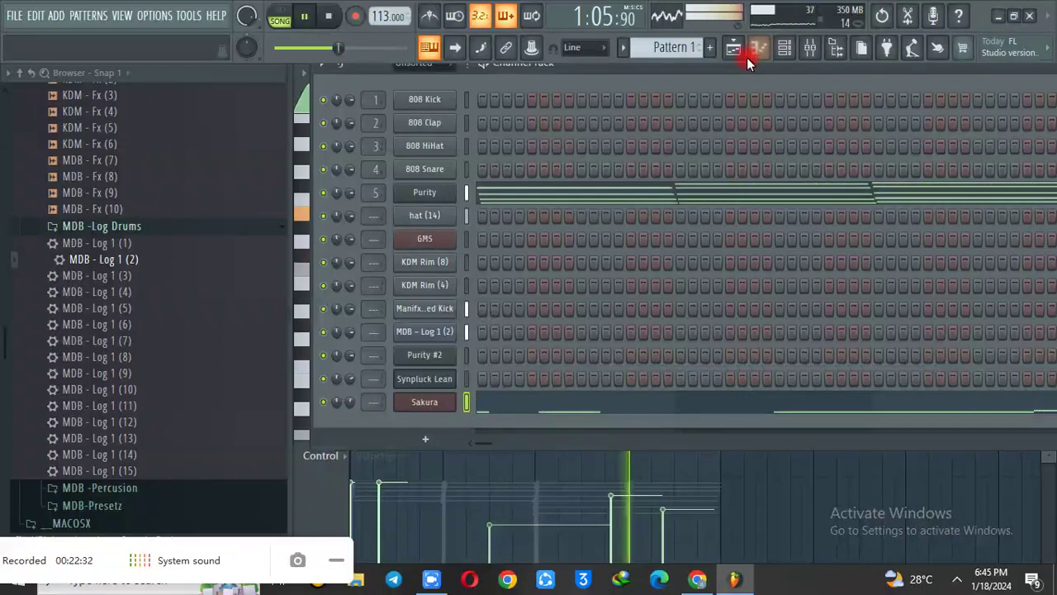
right_click(425, 403)
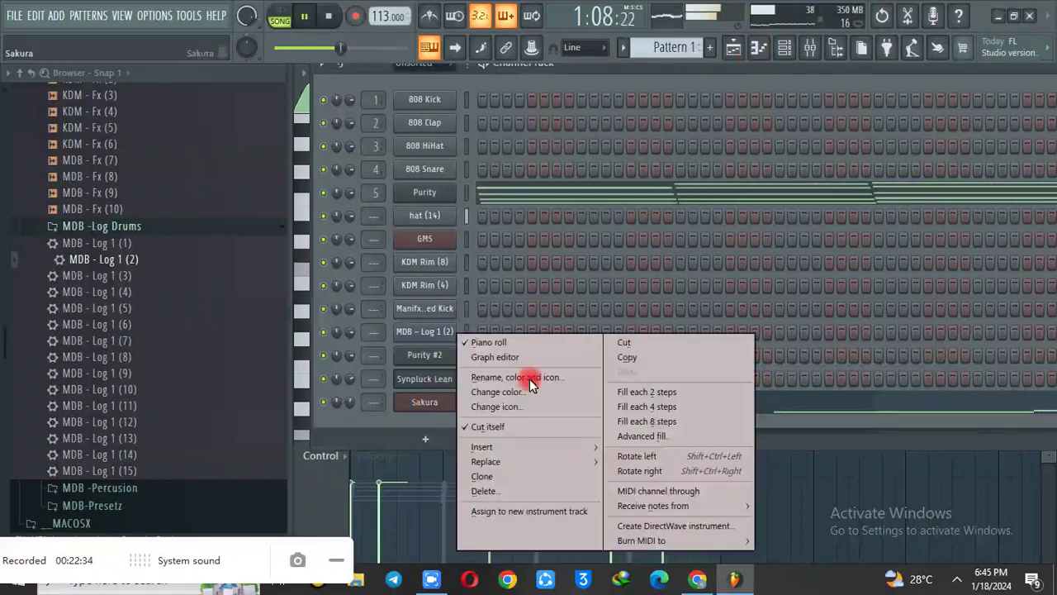
left_click(622, 343)
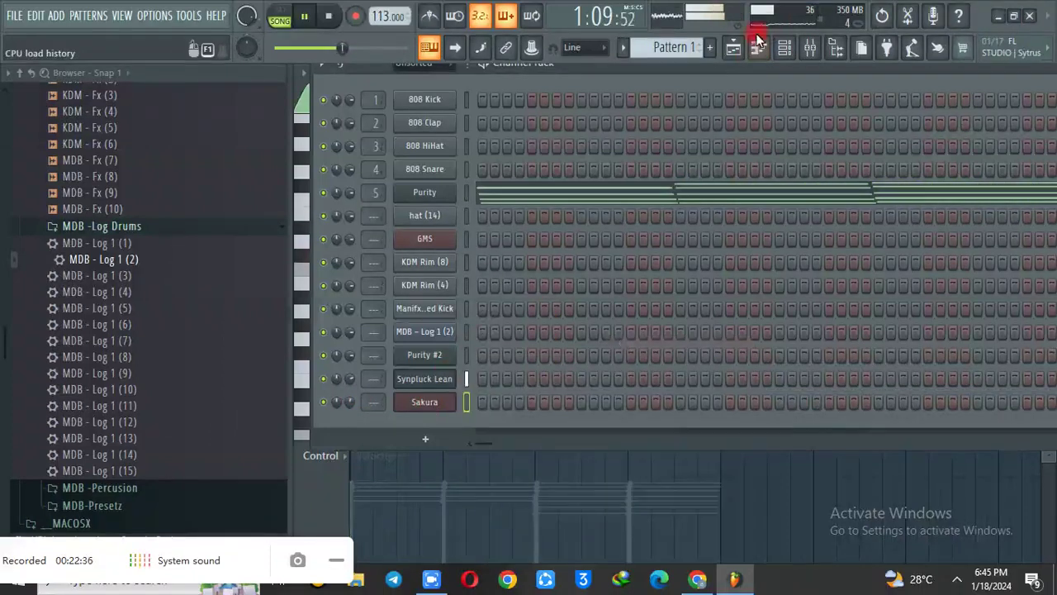
left_click(709, 50)
right_click(425, 403)
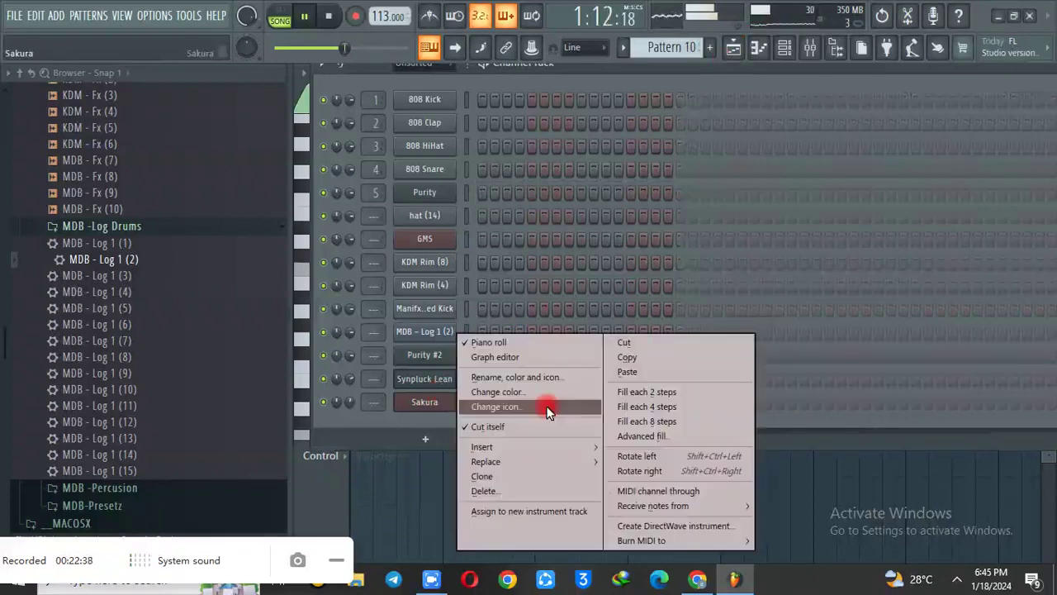
left_click(621, 372)
- Place Pattern 10 repeatedly on Track 10 of the playlist, filling bars 17 to 32 and 49 to 64
left_click(733, 49)
left_click(634, 519)
left_click_drag(684, 518, 609, 524)
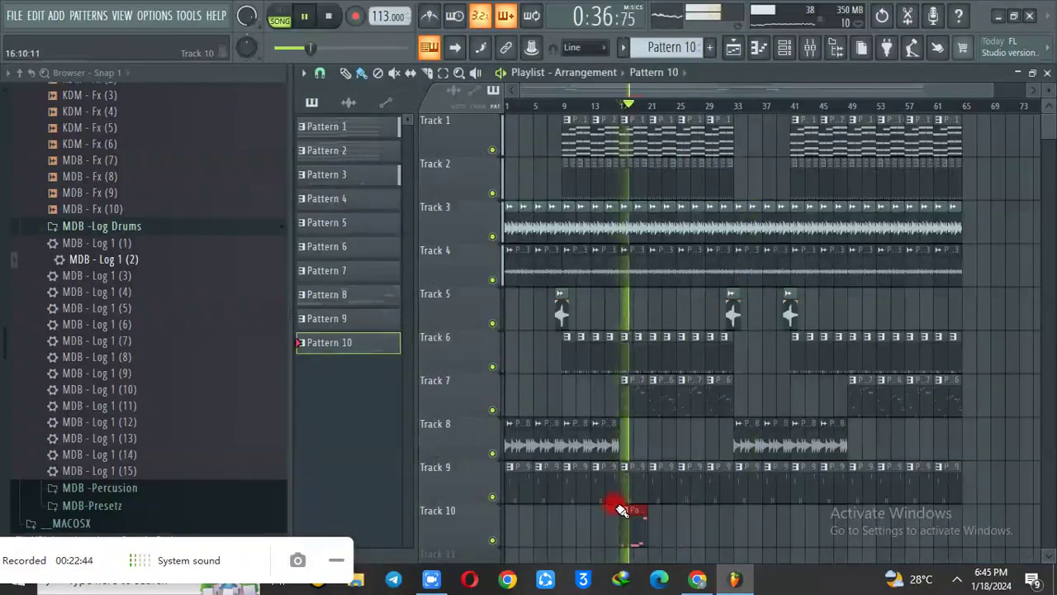
key("ctrl+b")
key("ctrl+b")
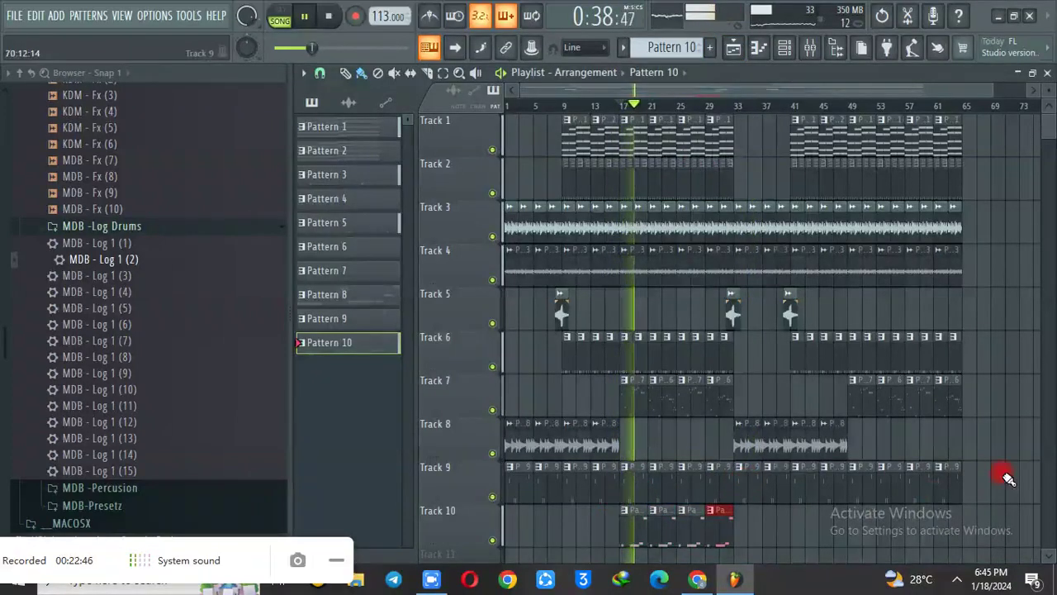
mouse_move(782, 507)
left_mouse_down()
mouse_move(664, 556)
mouse_move(631, 543)
mouse_move(925, 551)
mouse_move(865, 545)
left_mouse_up()
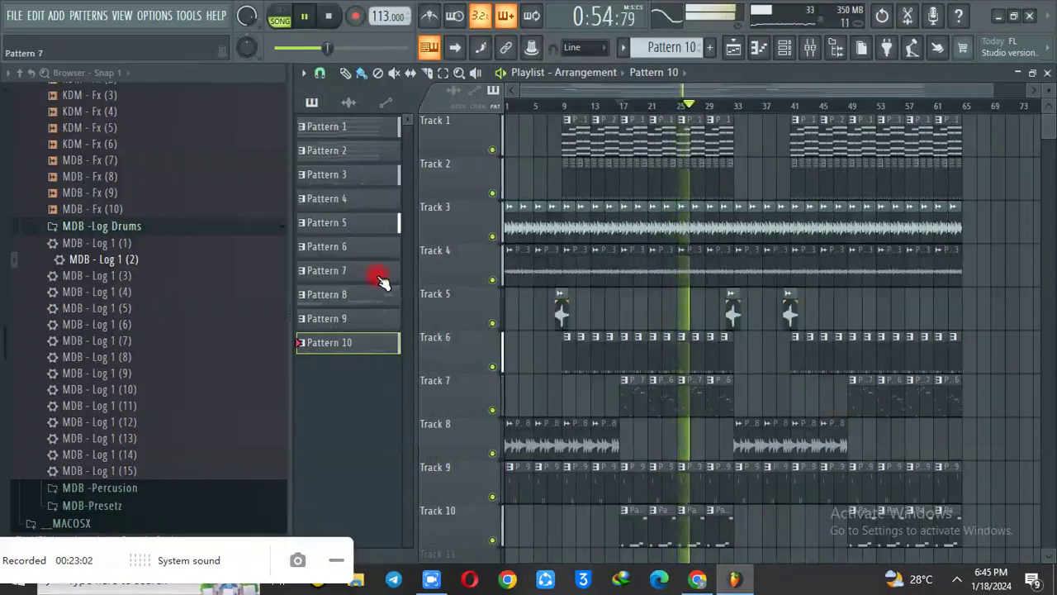
- Listen to the arrangement and stop playback
left_click(342, 25)
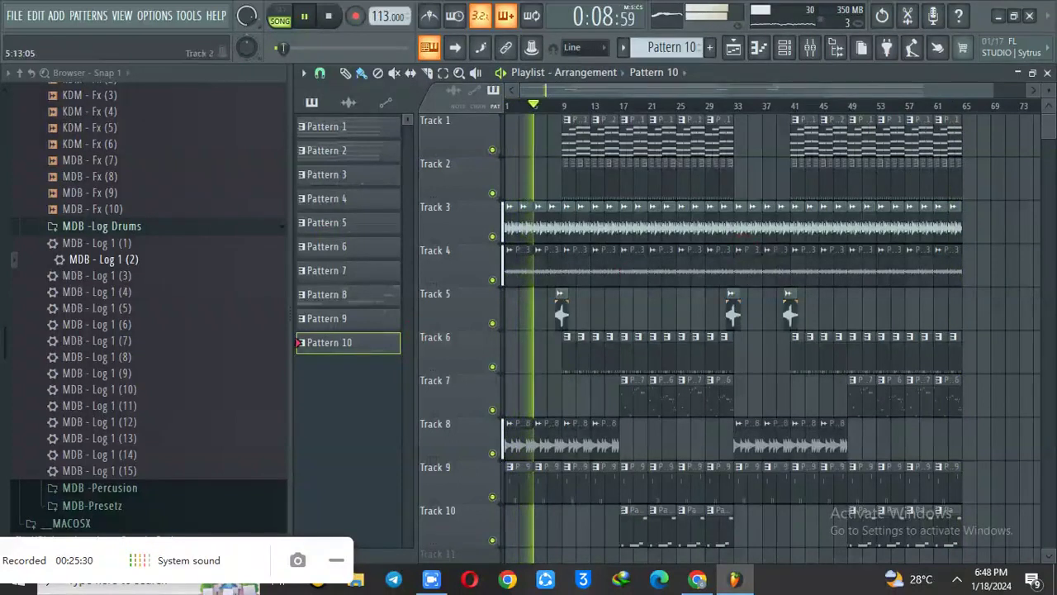
left_click(329, 17)
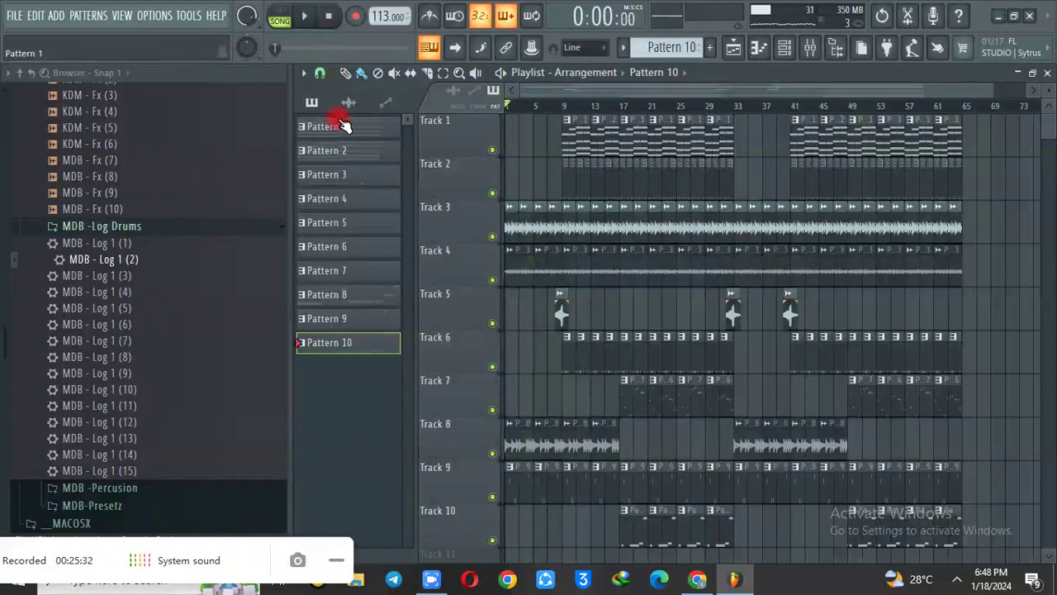